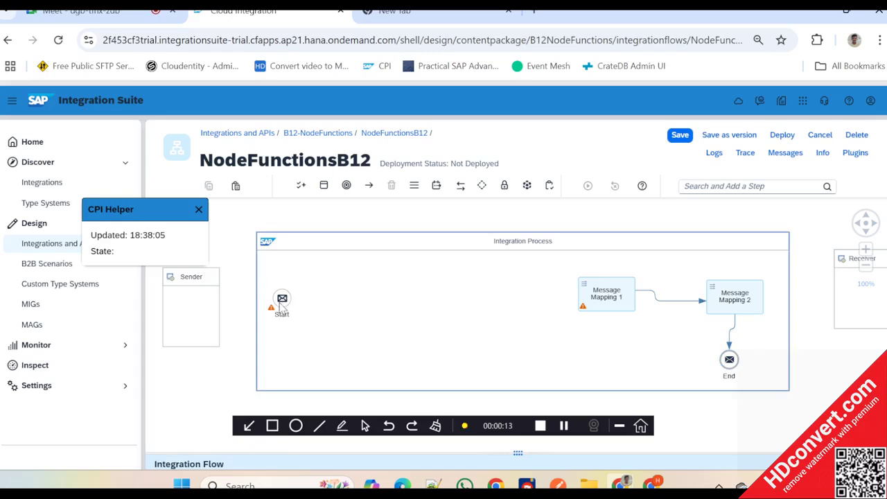
- Connect the Start event to Message Mapping 1 in the integration process
left_click(282, 299)
left_click_drag(305, 297, 608, 304)
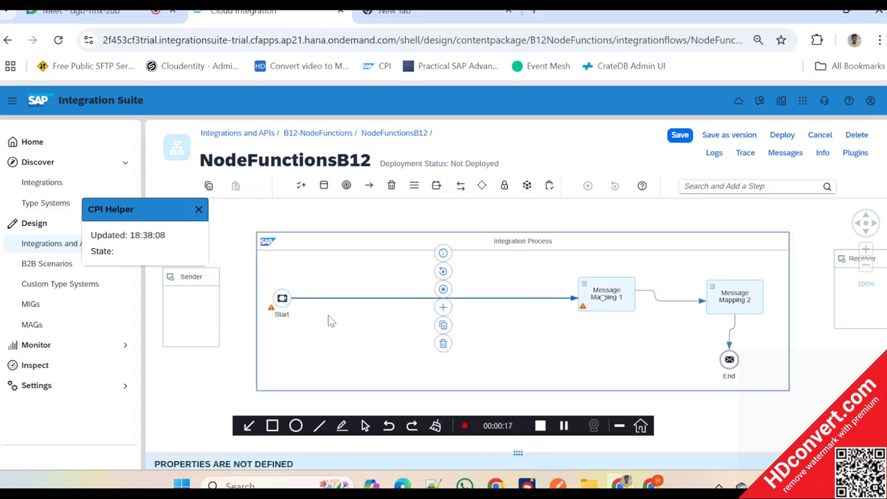
left_click(331, 321)
- Rearrange Start, Message Mapping 1, Message Mapping 2 and End into one roughly horizontal row, with End placed after Message Mapping 2
left_click_drag(282, 298, 291, 289)
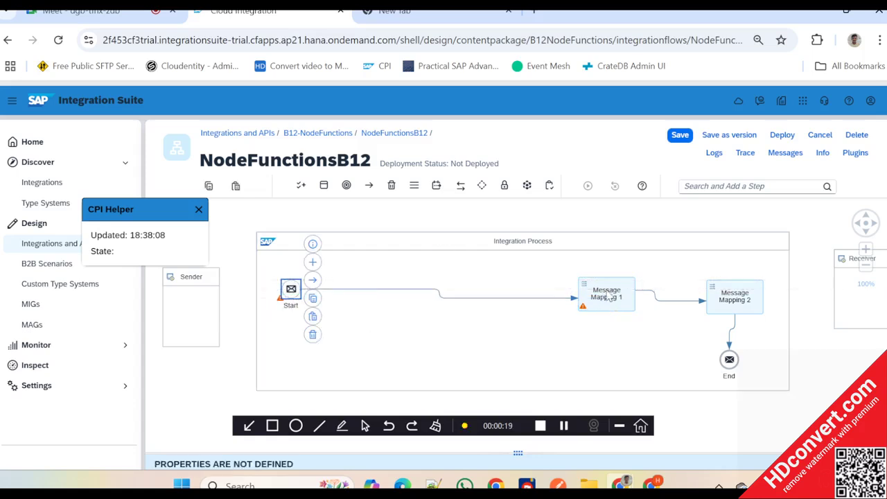
left_click_drag(608, 297, 551, 290)
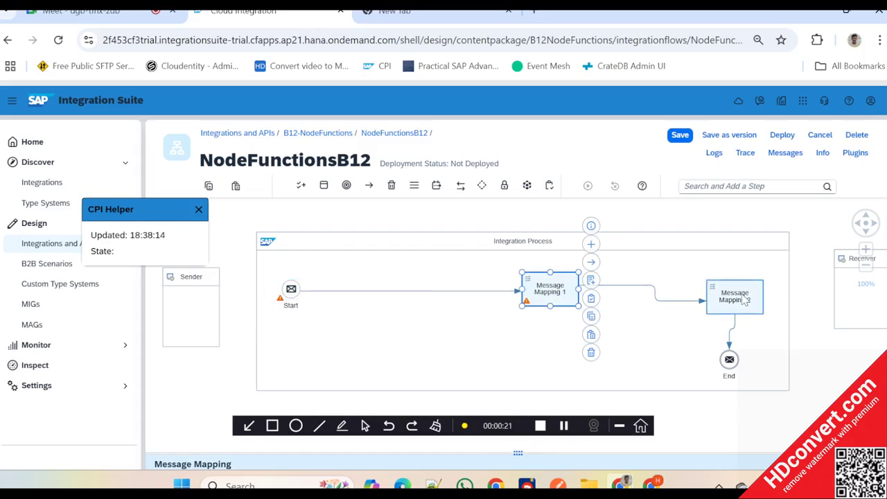
left_click_drag(745, 300, 653, 291)
left_click_drag(729, 359, 727, 293)
left_click_drag(554, 298, 511, 302)
- Hide the recording toolbar and close the CPI Helper pop-up covering the canvas
left_click(618, 426)
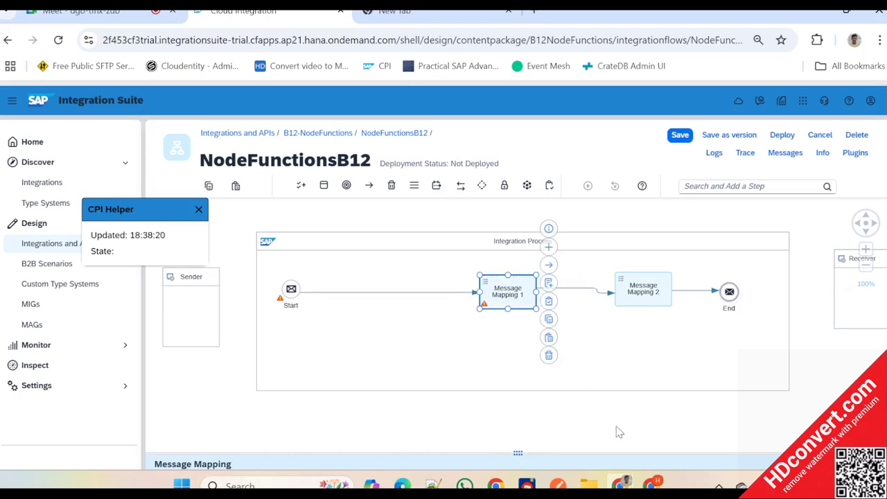
left_click(199, 208)
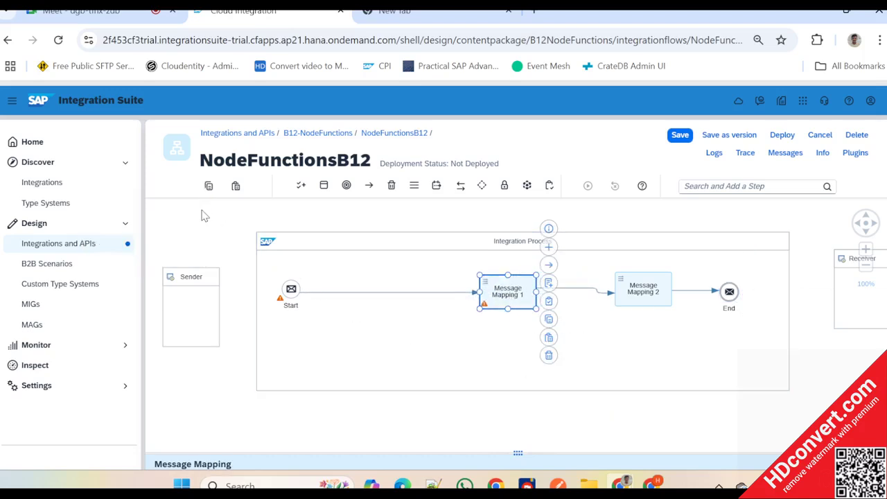
left_click(331, 256)
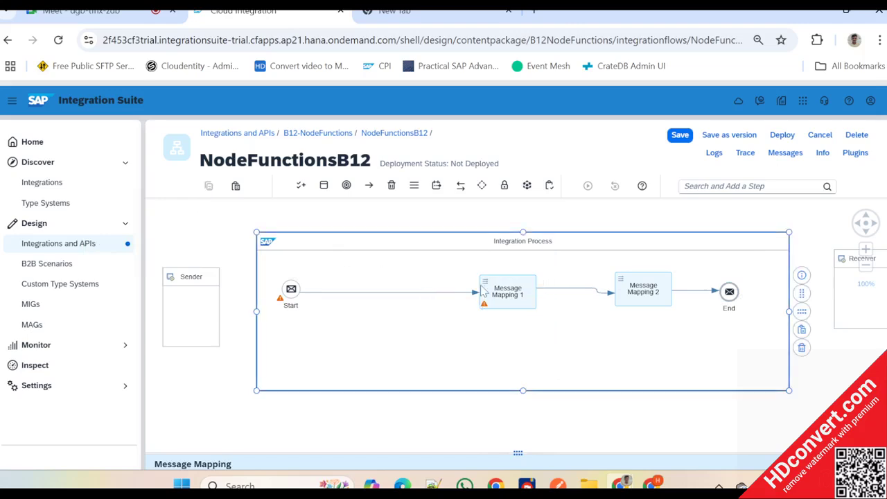
- Lower the flow elements slightly toward the middle of the integration process, keeping them roughly in line, and shift Start further from Message Mapping 1
left_click_drag(485, 292, 487, 317)
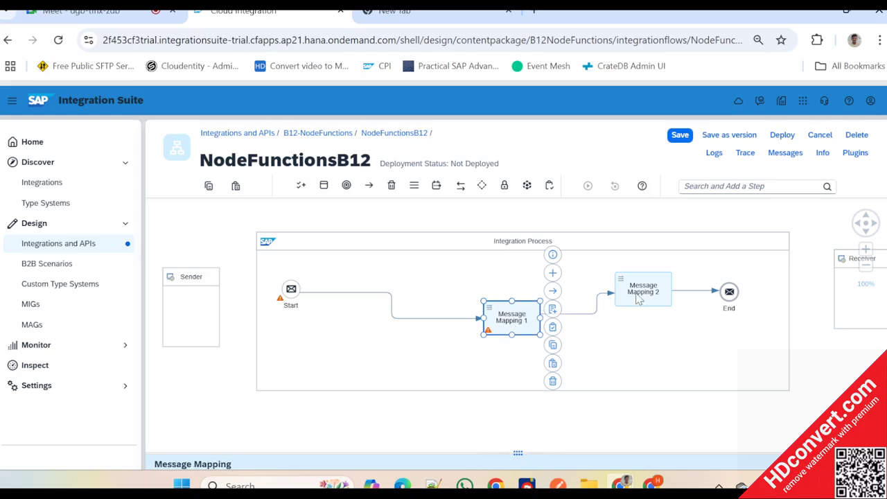
left_click_drag(638, 297, 643, 322)
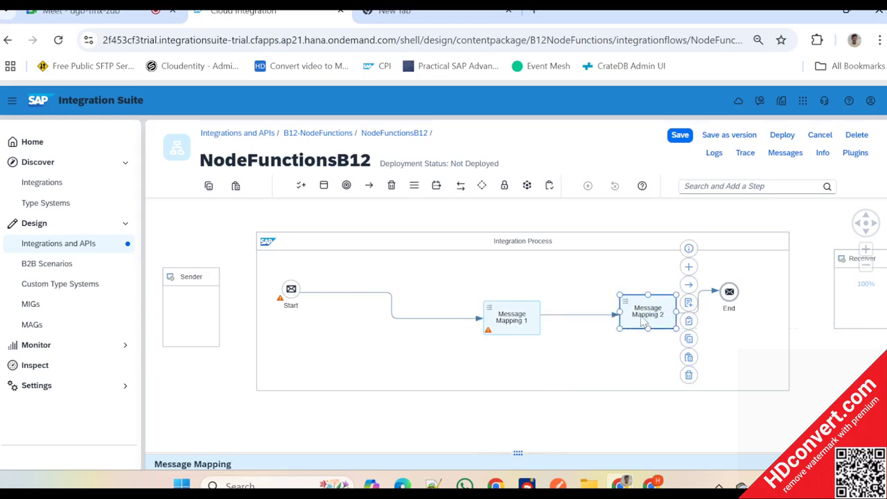
left_click_drag(729, 293, 737, 308)
left_click(296, 296)
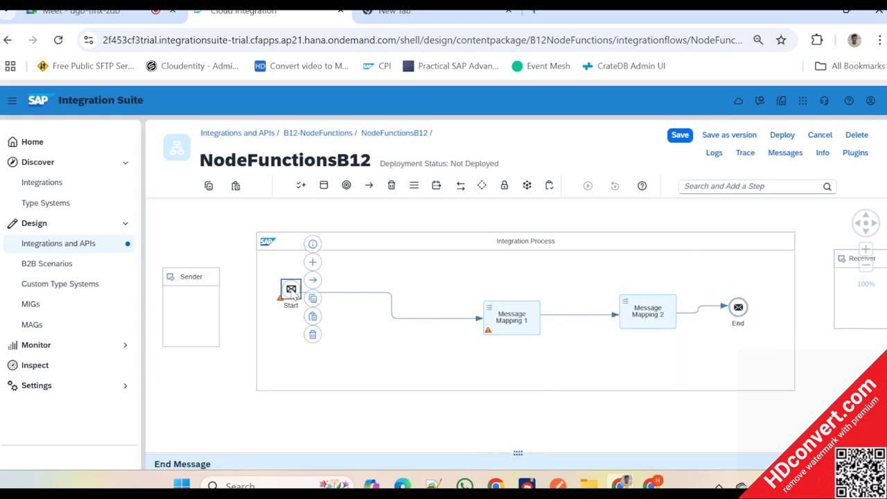
left_click_drag(291, 293, 274, 311)
- Insert a Message Mapping step on the connection between Start and Message Mapping 1
left_click(414, 189)
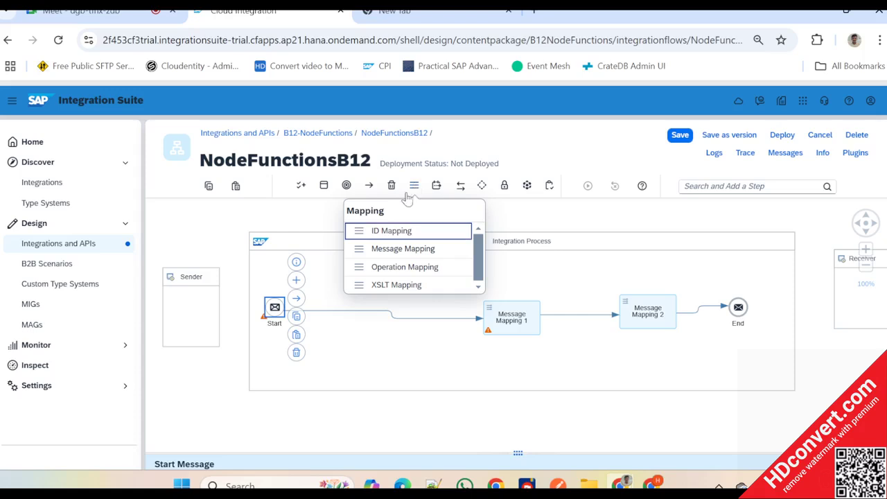
left_click(399, 248)
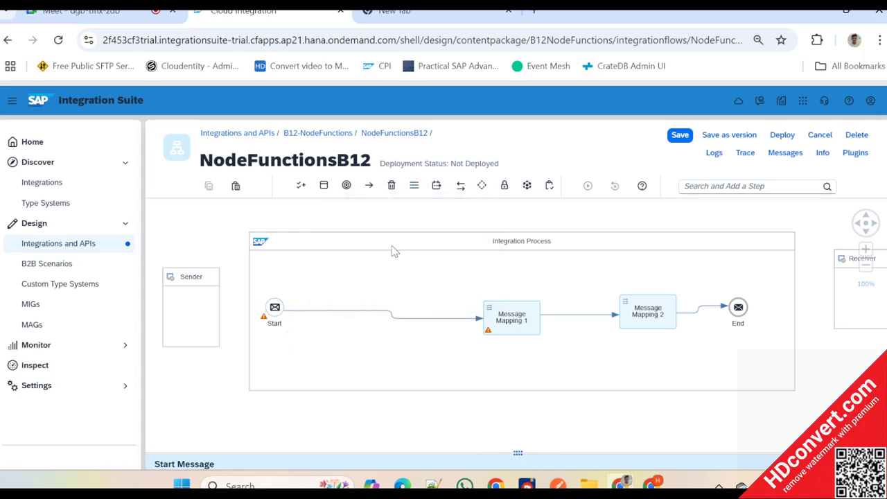
left_click(366, 314)
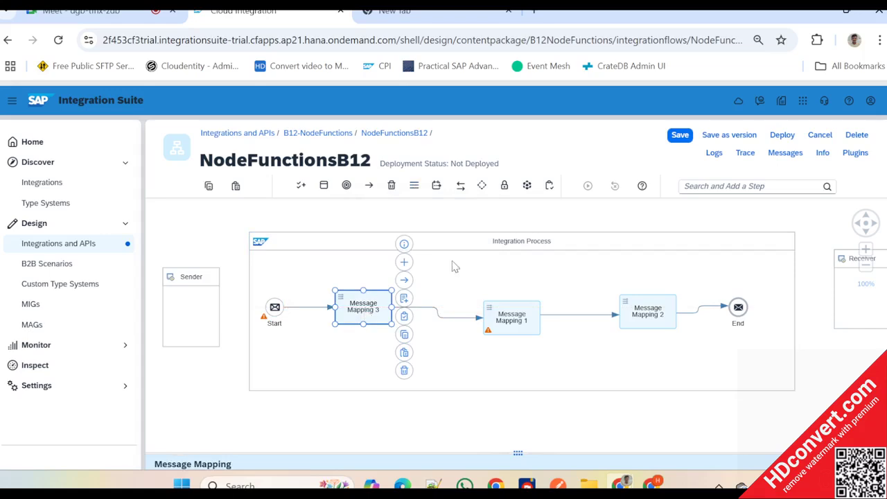
- Create a message mapping named MM_StandardFunctions for the newly inserted mapping step
left_click(403, 300)
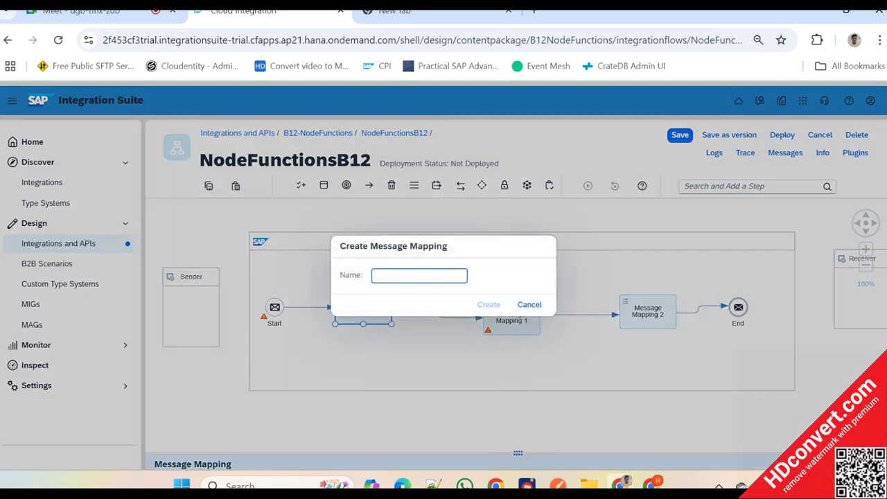
type("MM_StandardFunctions")
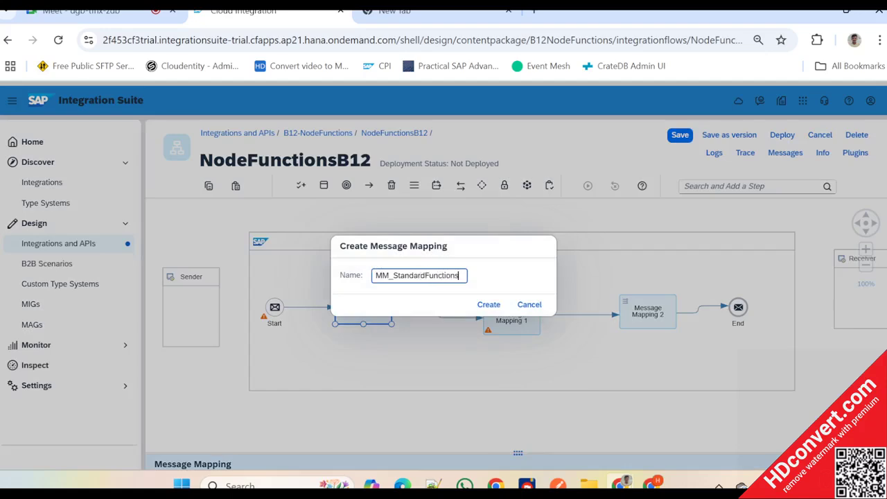
left_click(484, 305)
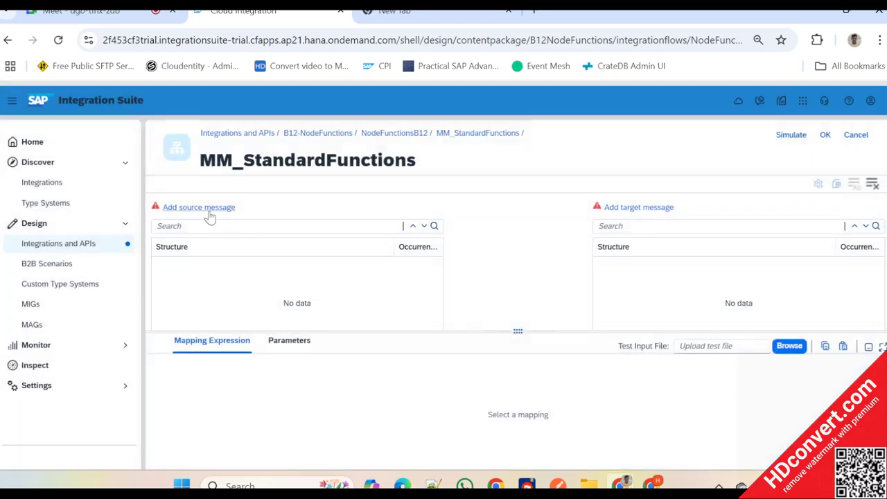
- Try to upload SourceEmpData_MappingTest.xml from the CPI Training folder as the source message, and dismiss the resulting dialog
left_click(210, 213)
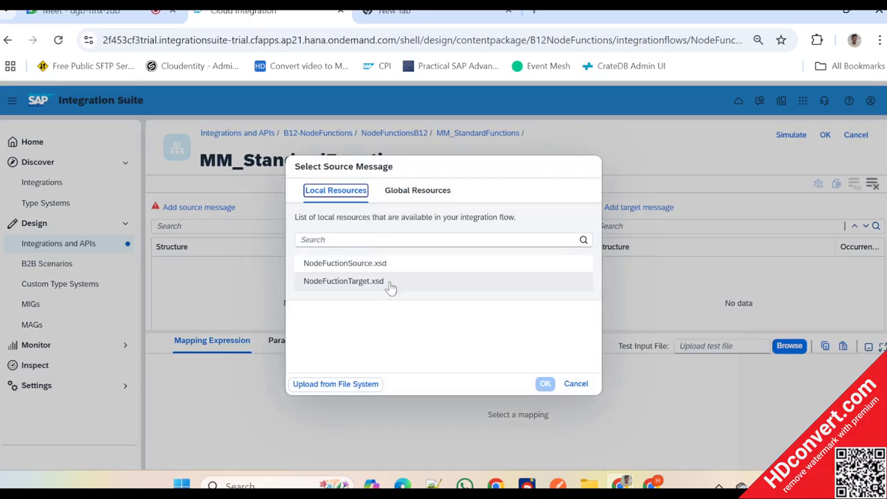
left_click(341, 385)
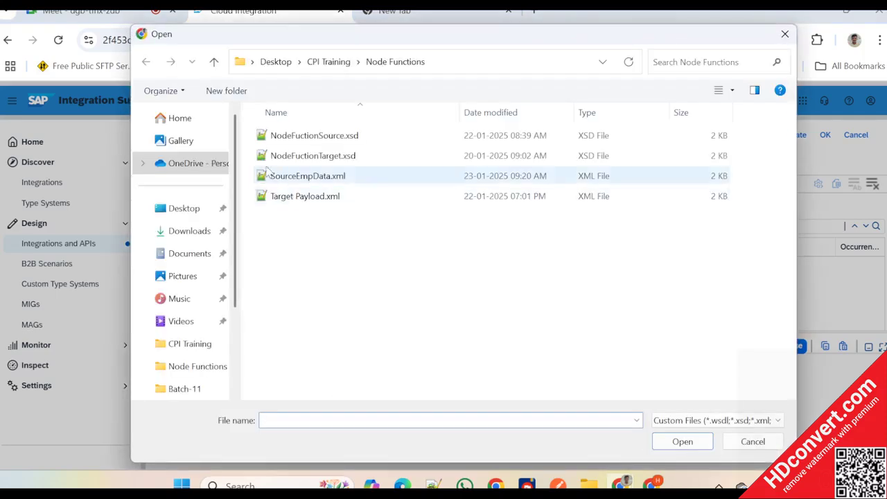
left_click(329, 61)
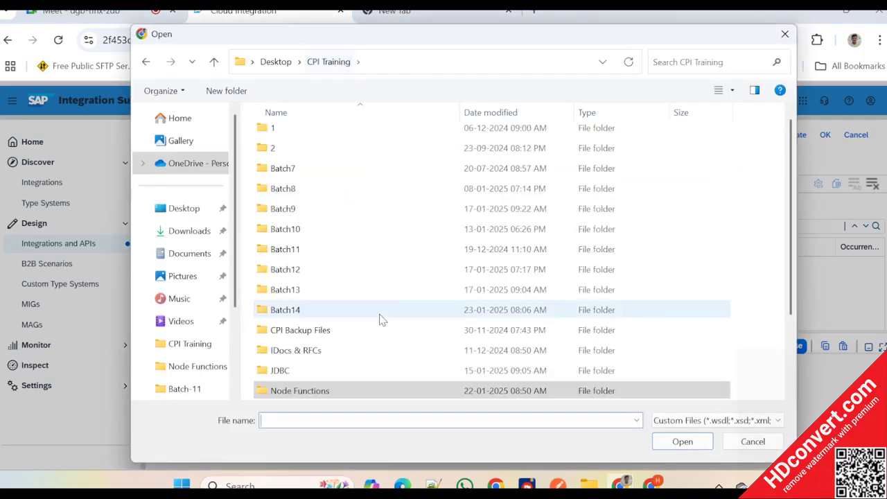
scroll(380, 318, "down", 2)
left_click(331, 391)
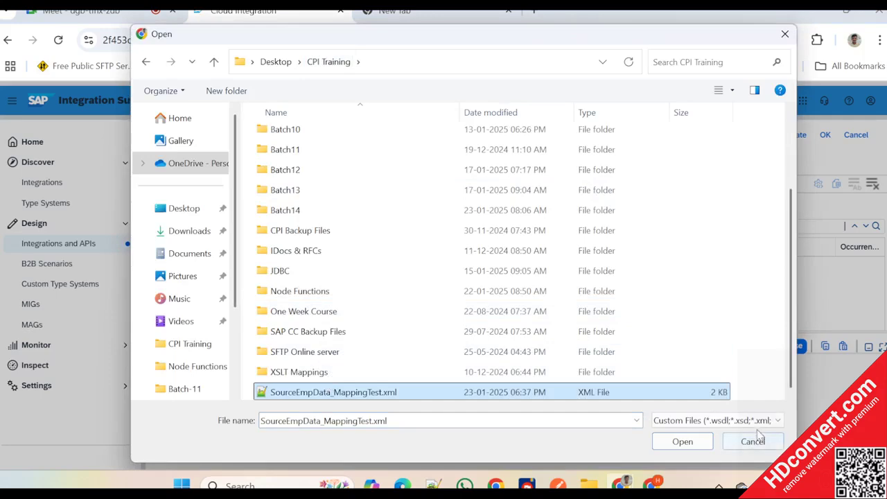
left_click(685, 442)
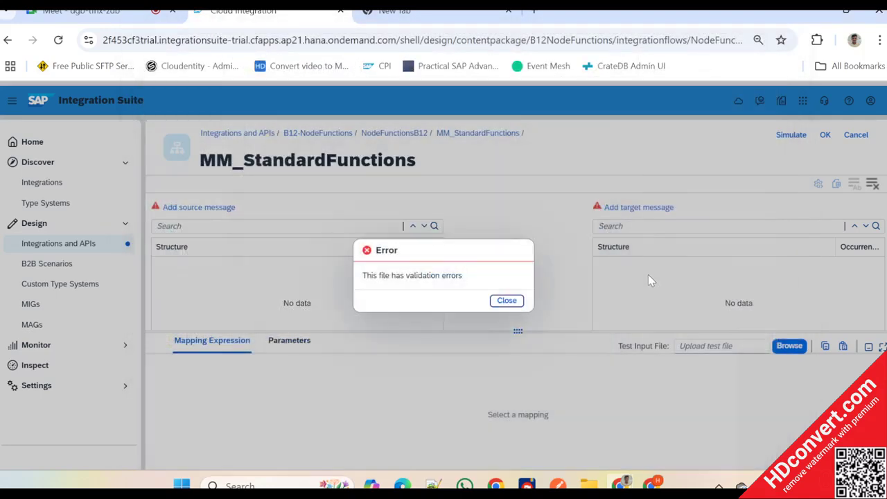
left_click(505, 300)
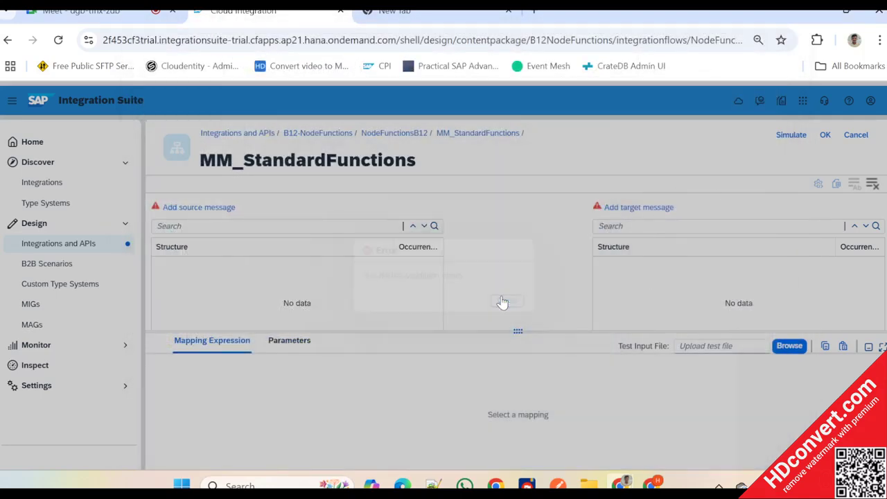
- Switch to Notepad++ to examine the EmployeesData and Employee structure in SourceEmpData_MappingTest.xml, and return to the mapping editor
key("alt+Tab")
key("alt+Tab")
key("alt+Tab")
key("alt+Tab")
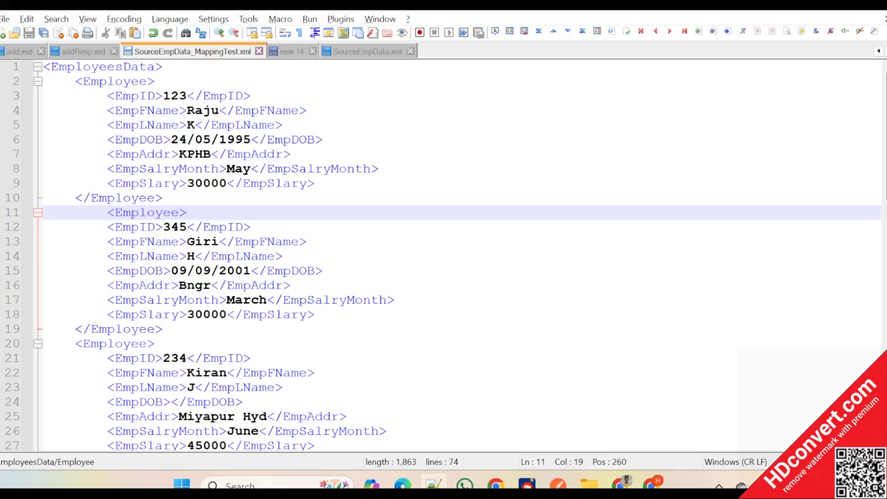
left_click(203, 227)
left_click(154, 213)
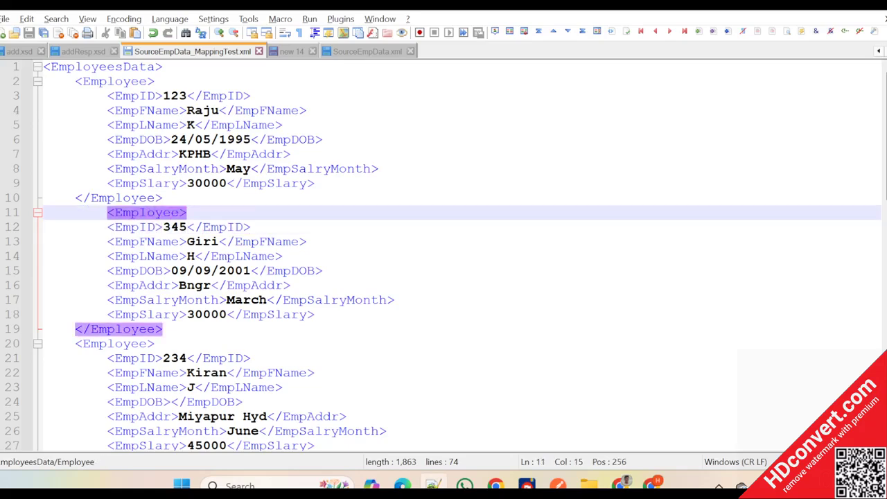
scroll(443, 256, "down", 16)
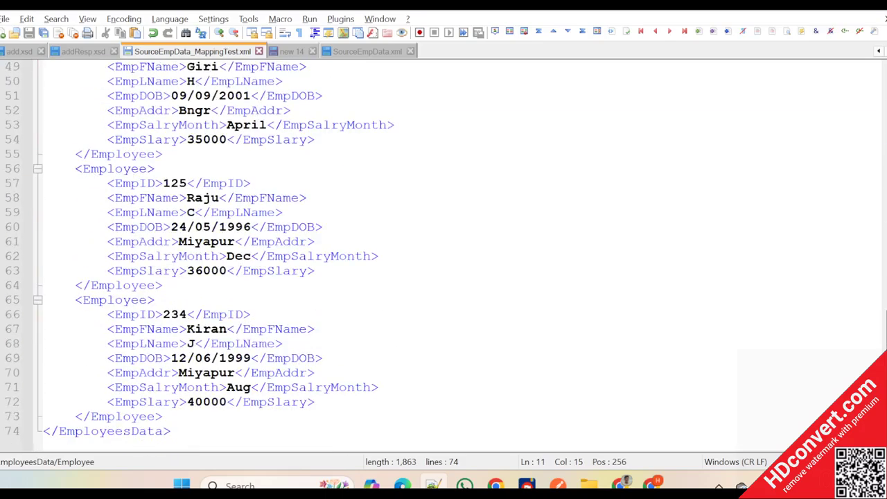
scroll(443, 257, "up", 16)
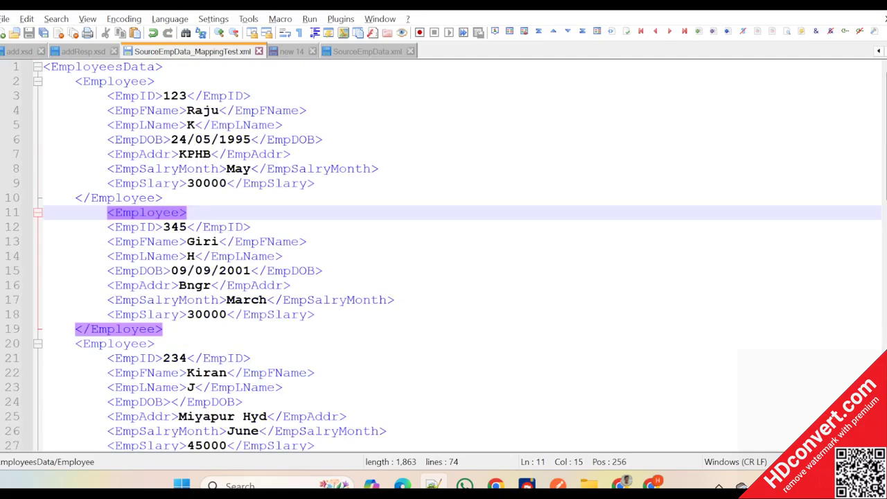
left_click(131, 67)
left_click(123, 81)
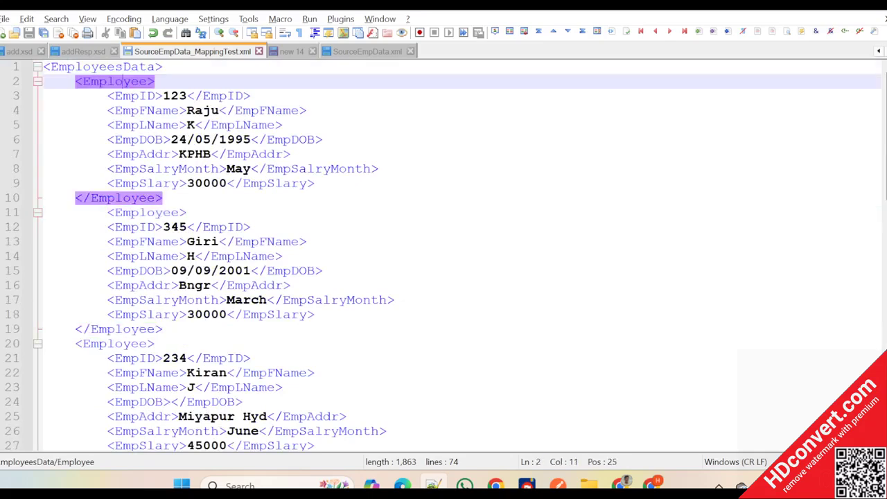
scroll(125, 83, "down", 2)
scroll(125, 83, "up", 2)
key("alt+Tab")
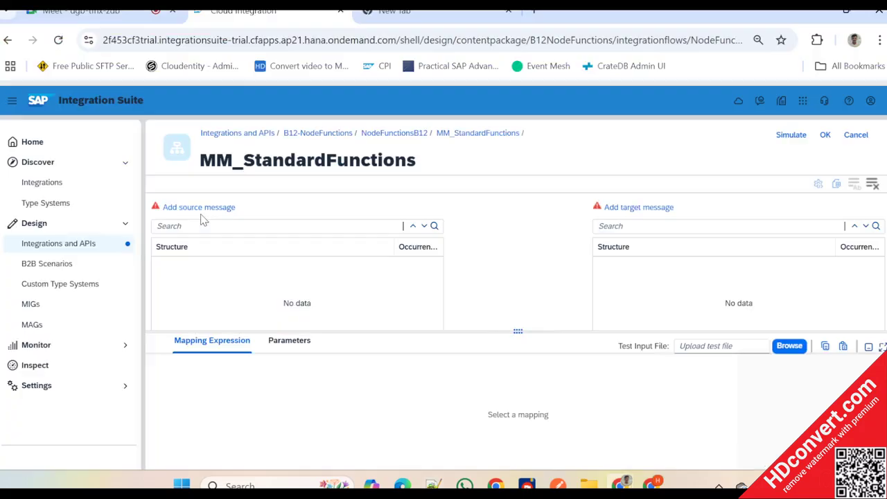
key("alt+Tab")
key("alt+Tab")
- Assign NodeFuctionSource.xsd from the local resources as both the source and the target message
left_click(219, 213)
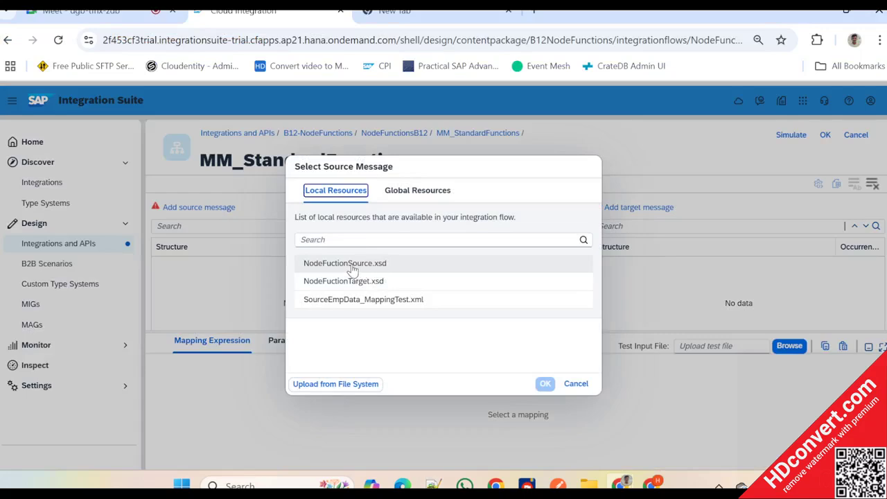
left_click(352, 270)
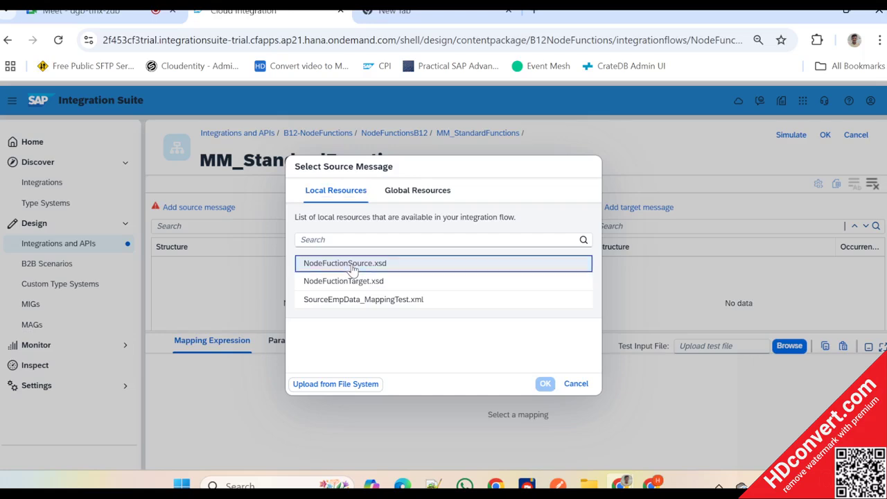
left_click(545, 383)
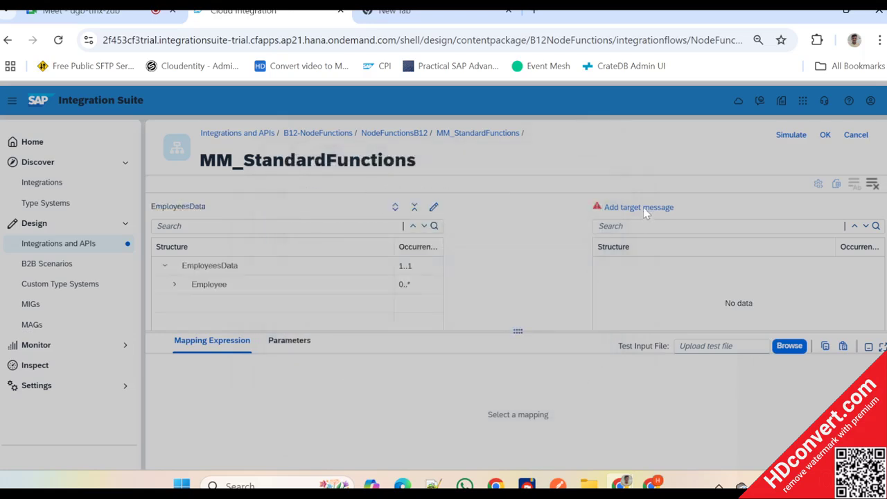
left_click(641, 207)
left_click(357, 269)
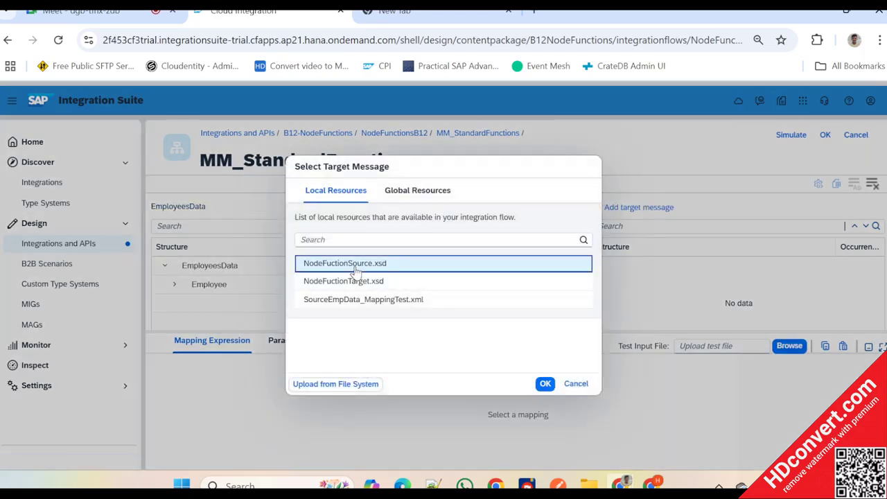
left_click(545, 384)
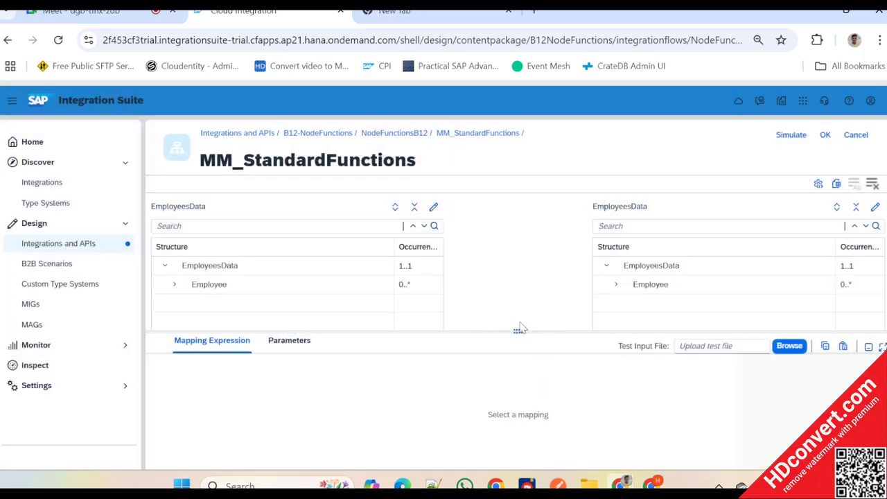
- Enlarge the structure area and automatically map the source EmployeesData node and its child elements to the matching target EmployeesData structure
left_click_drag(519, 327, 514, 384)
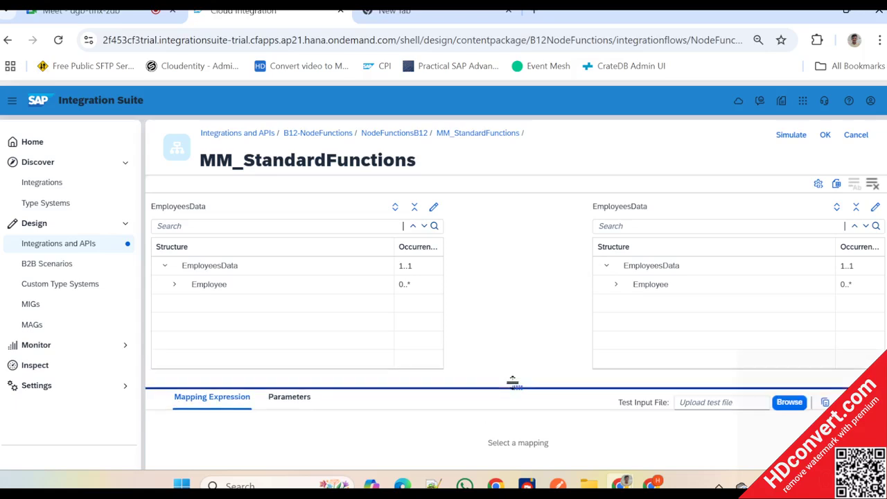
left_click(218, 273)
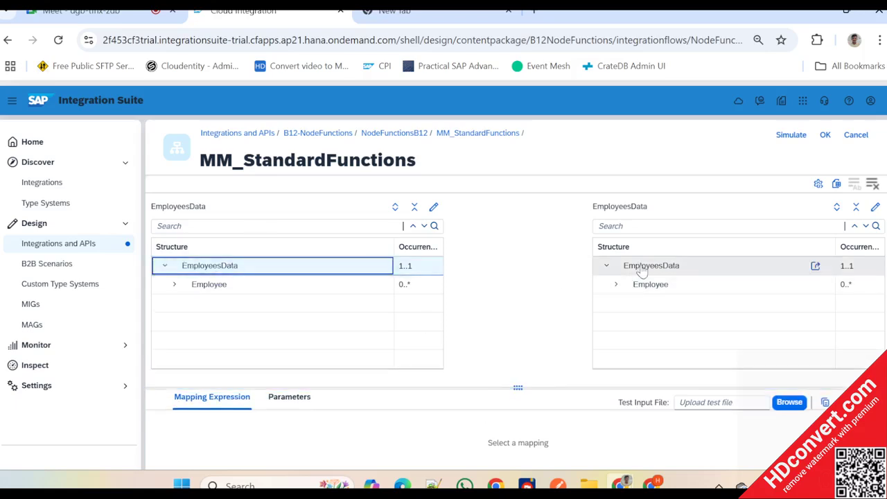
left_click(695, 269)
left_click(855, 185)
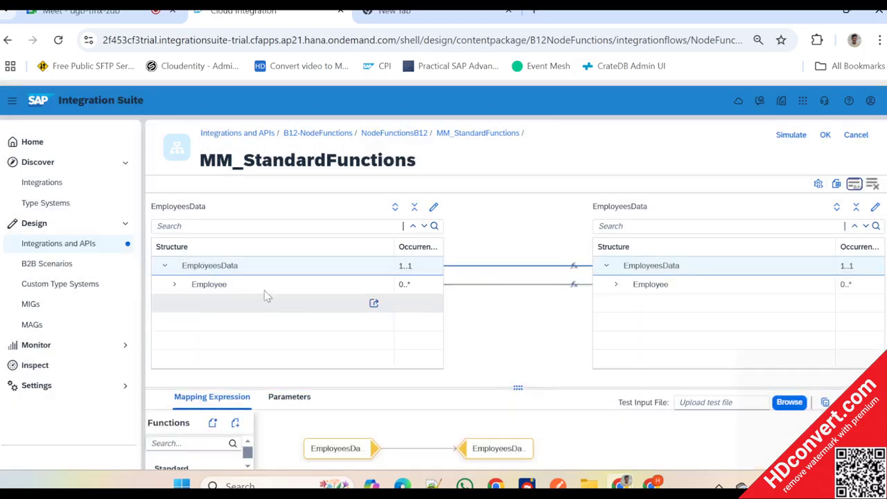
- Expand the source and target Employee nodes, review their mapped fields, and open the target Employee's mapping expression
left_click(171, 284)
left_click(615, 284)
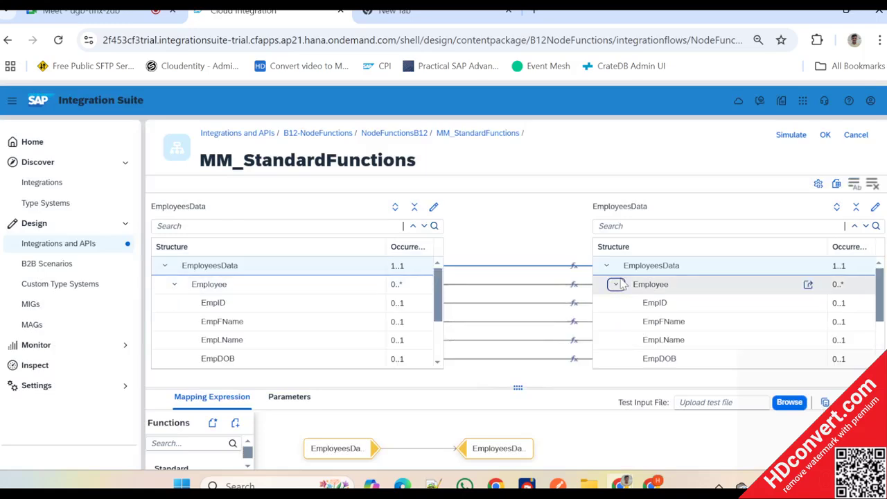
scroll(633, 327, "down", 3)
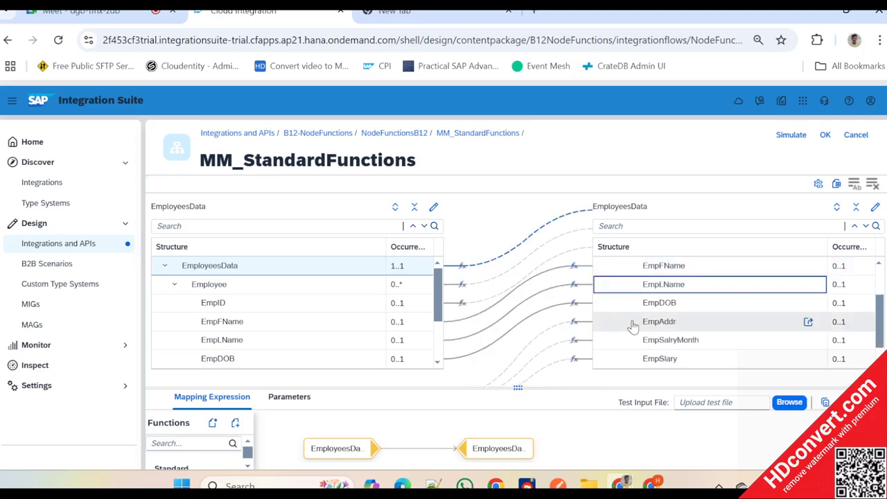
scroll(633, 327, "up", 3)
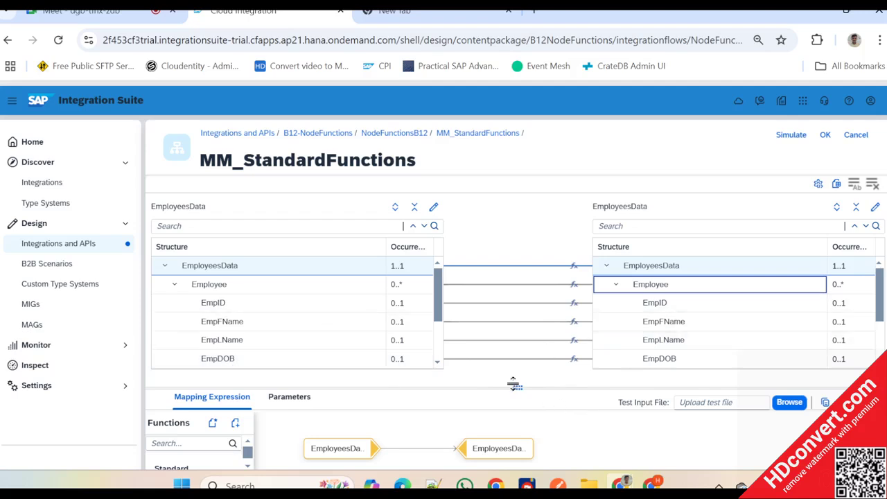
left_click_drag(514, 383, 517, 378)
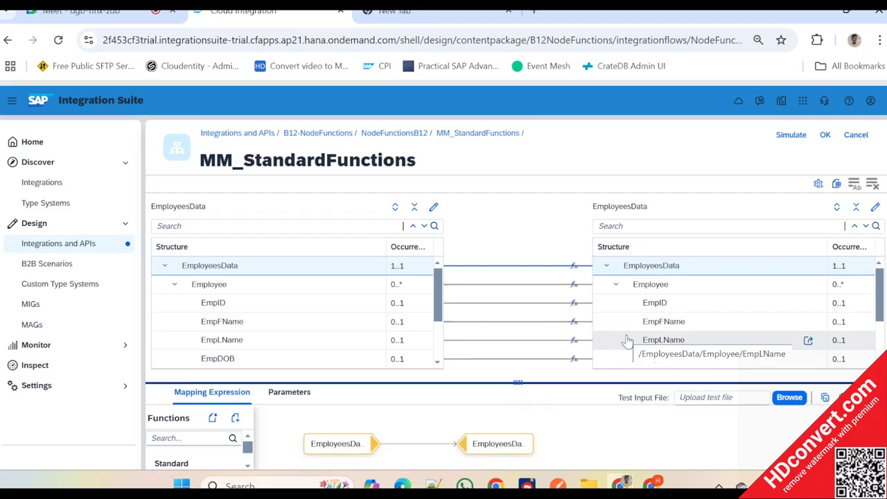
left_click(667, 285)
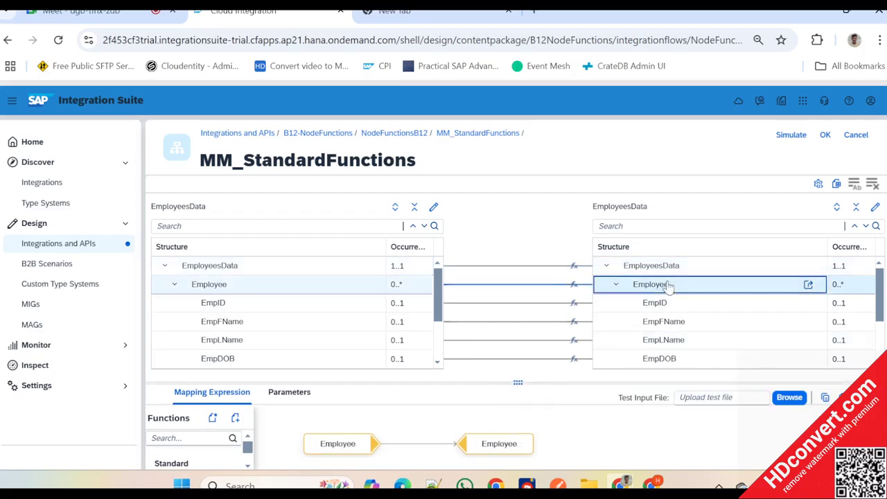
- Switch to Notepad++, remove EmpID from the second Employee record in SourceEmpData_MappingTest.xml, and replace the contents of new 14 with the clipboard text
key("alt+Tab")
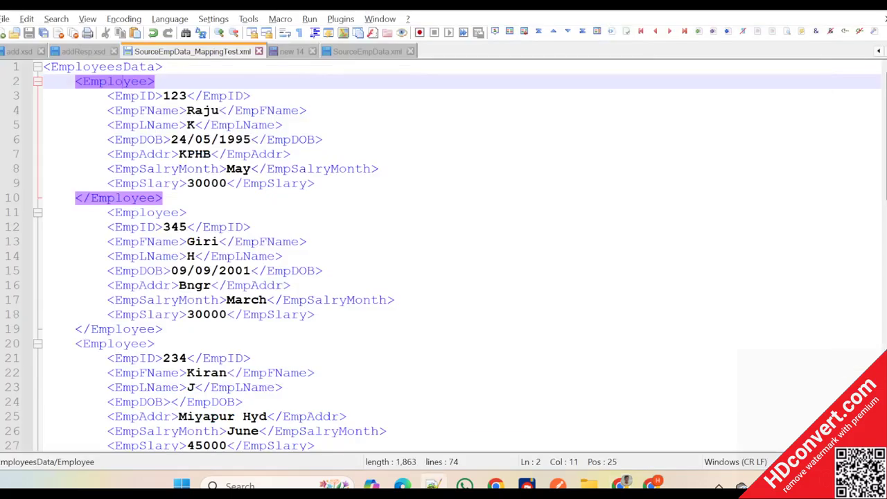
left_click_drag(251, 227, 108, 227)
key("ctrl+c")
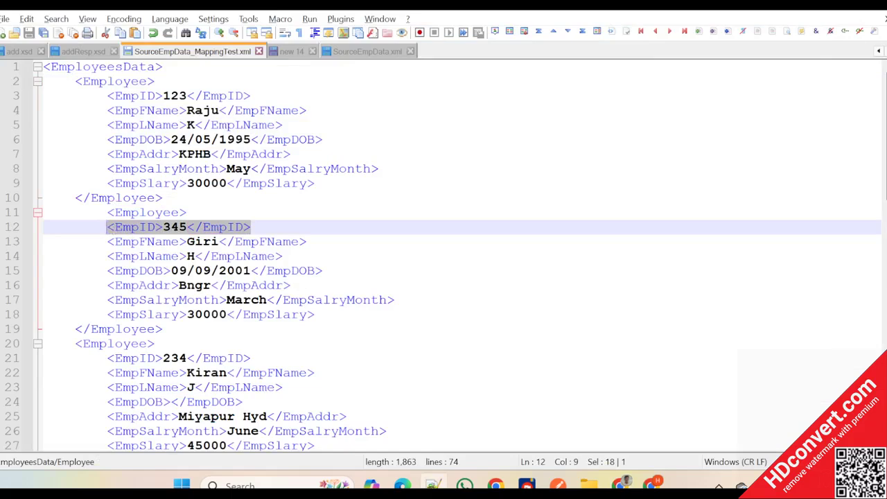
key("Delete")
left_click(291, 53)
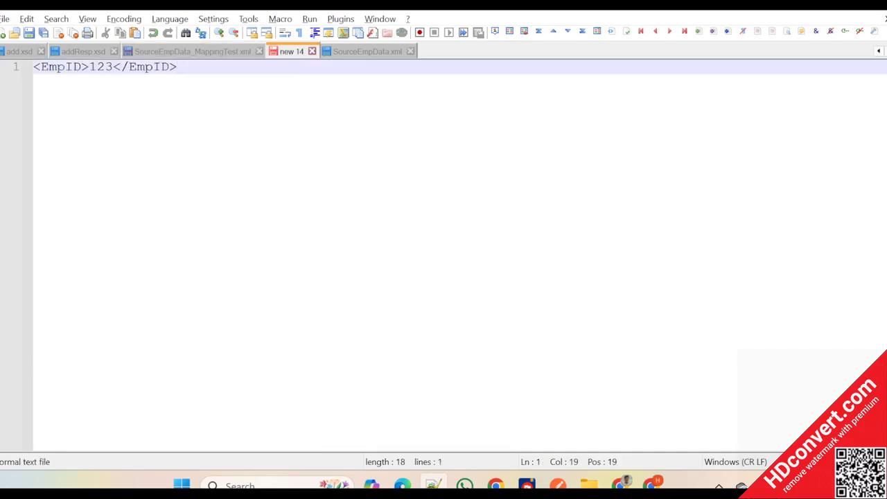
key("ctrl+a")
key("ctrl+v")
left_click(220, 53)
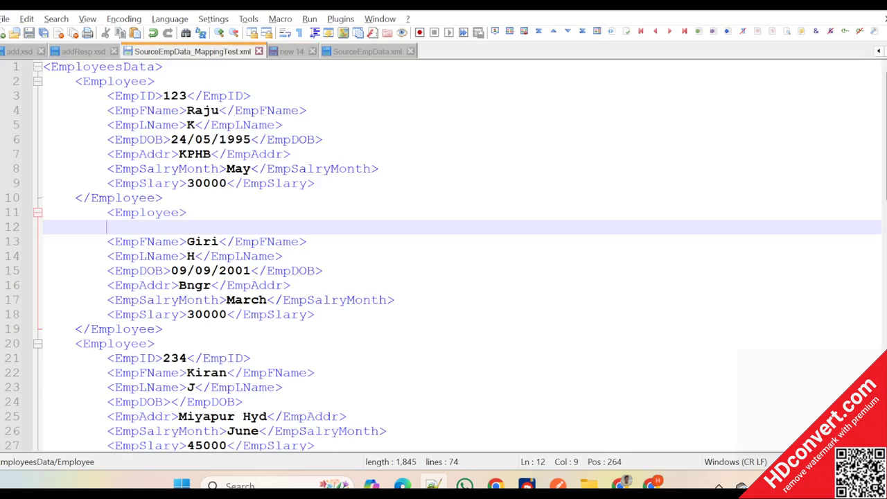
scroll(443, 256, "down", 2)
scroll(443, 256, "up", 1)
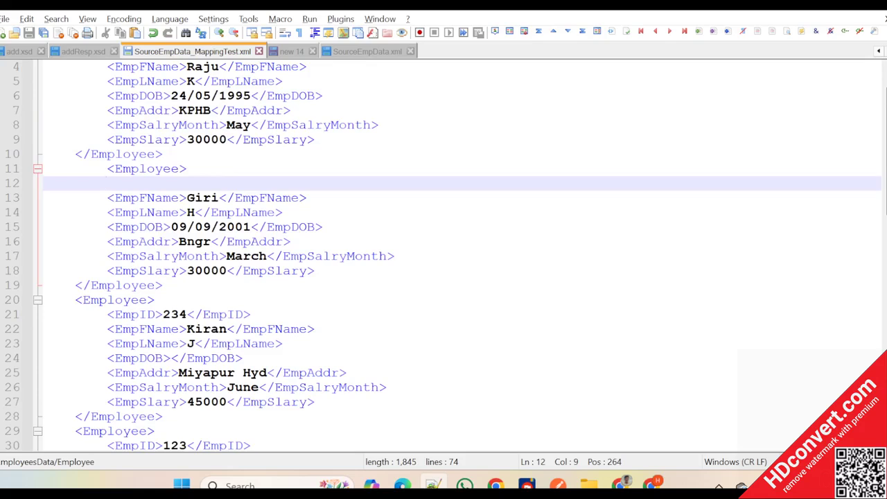
- Delete the extra indentation before the second Employee opening tag and highlight that whole record
left_click_drag(106, 170, 76, 169)
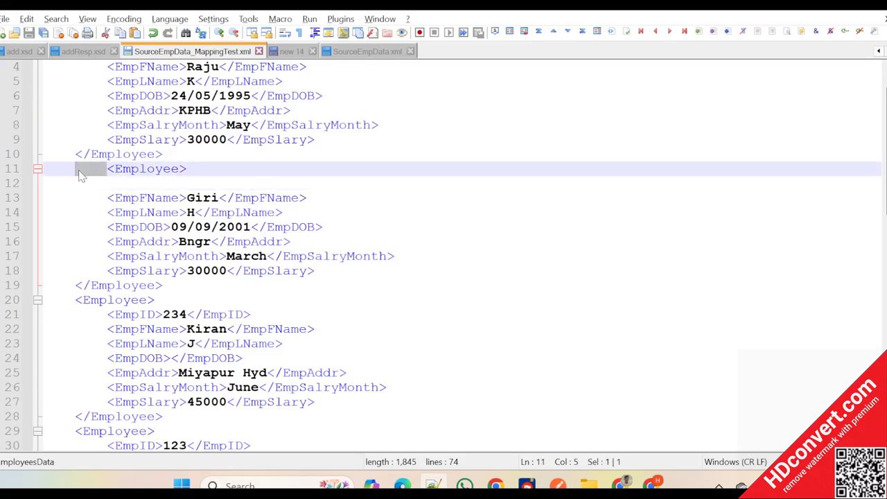
key("Delete")
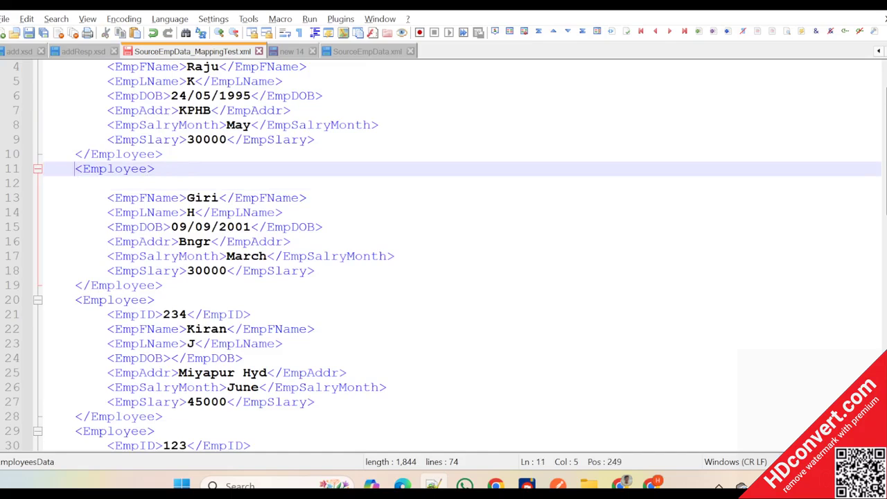
left_click_drag(76, 169, 164, 286)
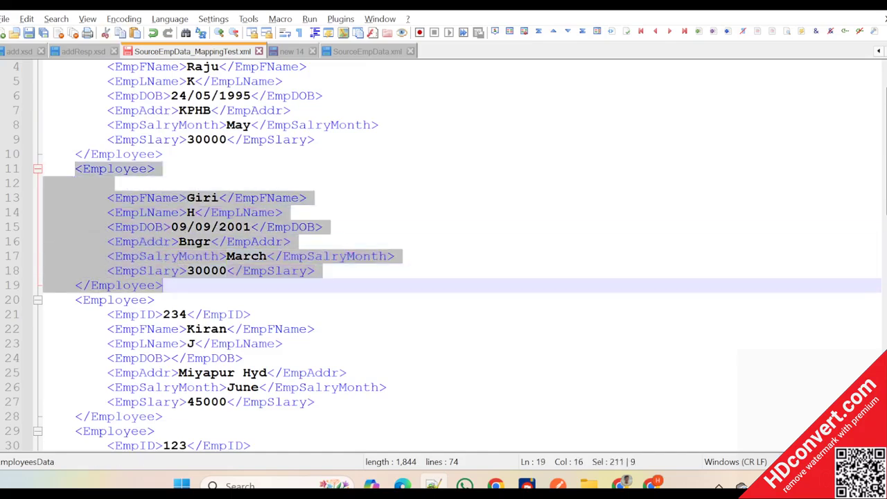
left_click(163, 285)
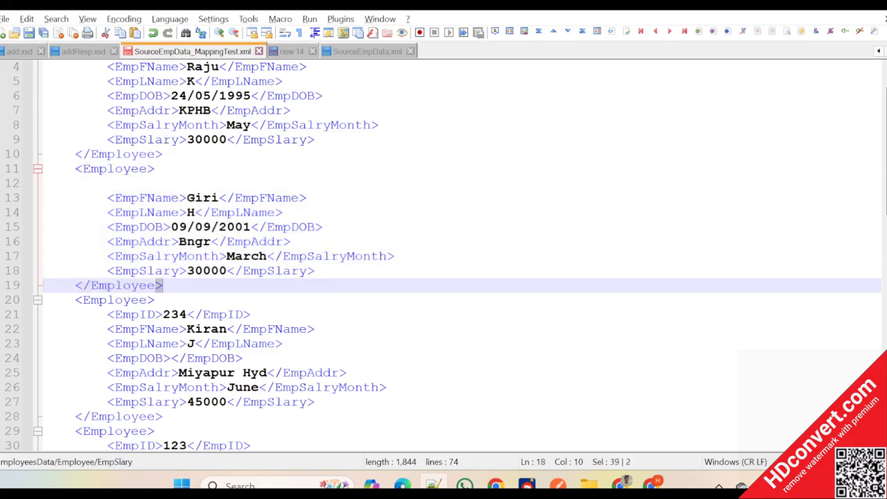
left_click_drag(160, 285, 43, 169)
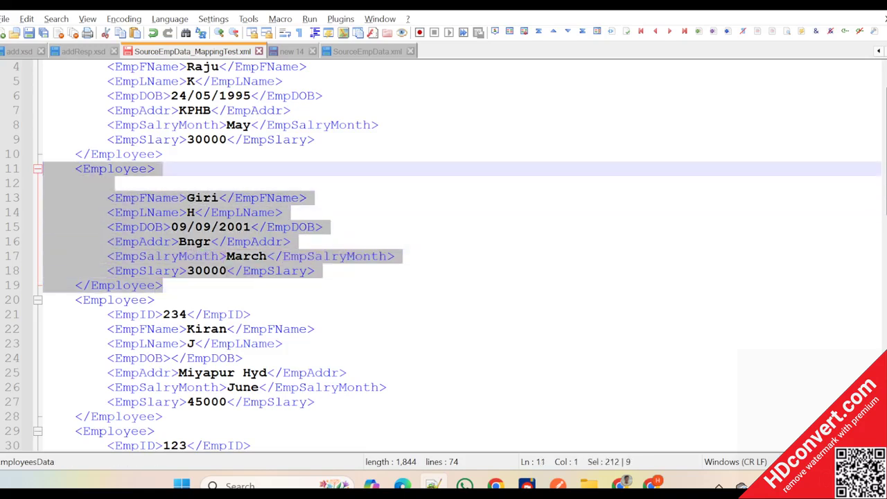
- Delete the empty line below the second Employee opening tag, and insert a blank line there again
left_click(111, 183)
key("Delete")
key("Delete")
key("Delete")
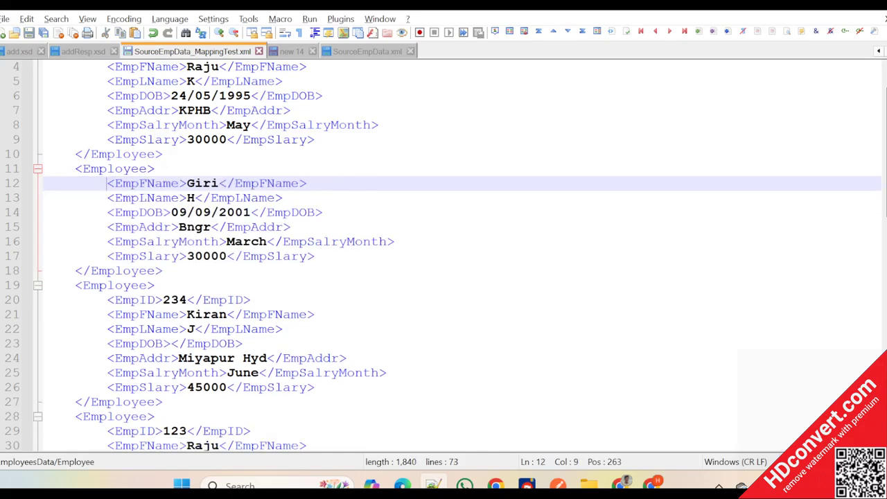
left_click(163, 183)
key("Up")
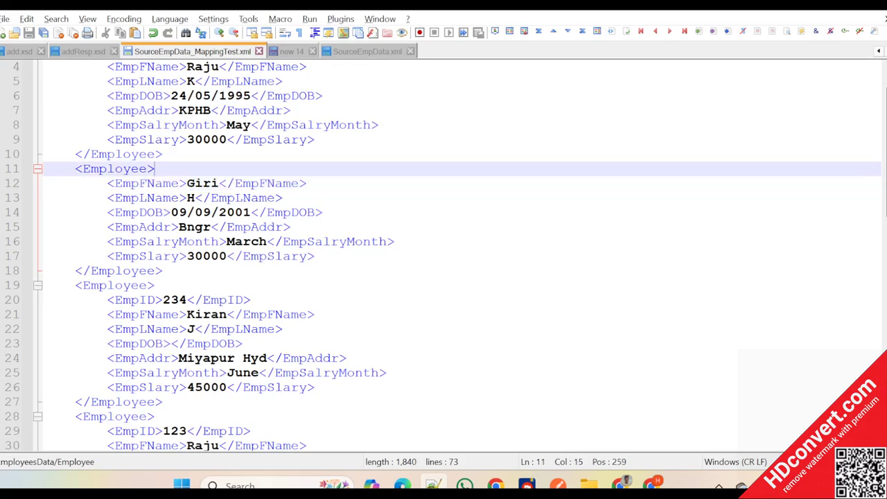
key("Return")
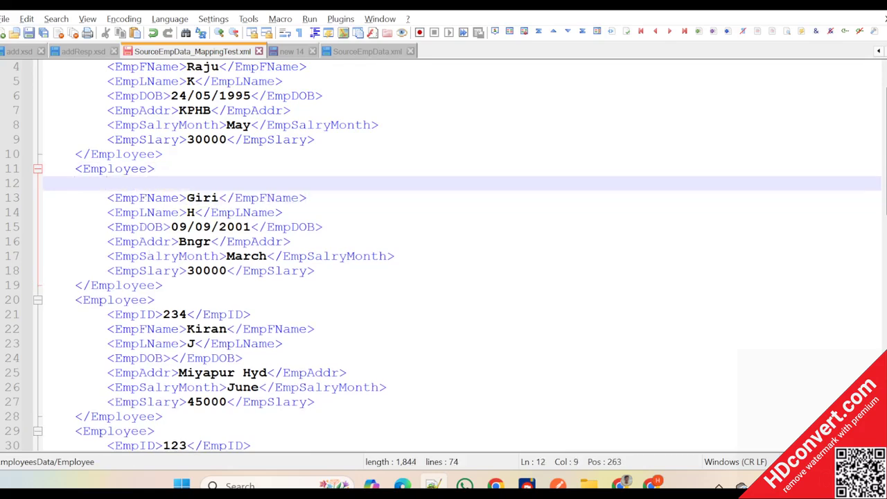
- Switch back to the SAP Integration Suite mapping editor and add the exists node function to the Employee mapping expression
key("alt+Tab")
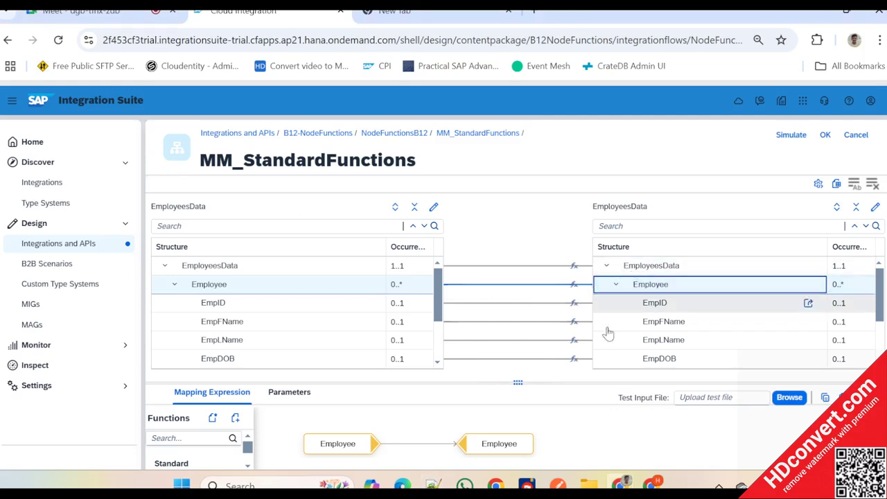
left_click_drag(518, 381, 518, 252)
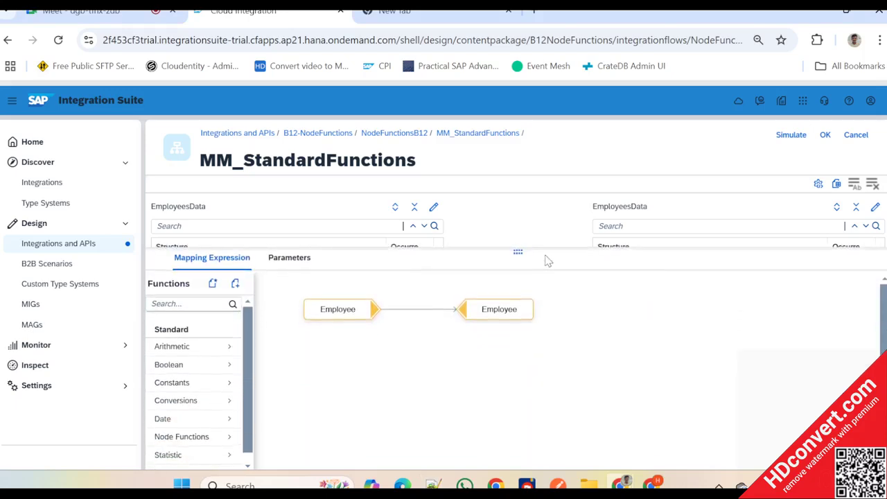
scroll(183, 416, "down", 1)
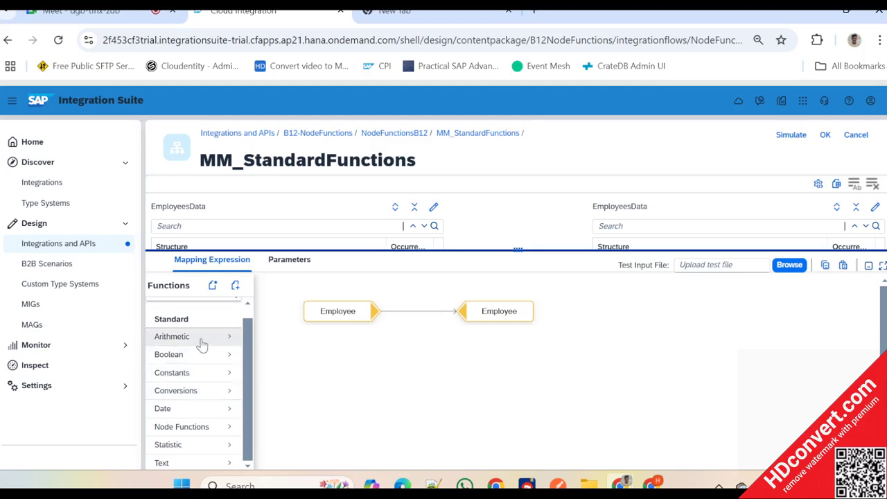
left_click(200, 427)
scroll(202, 386, "up", 1)
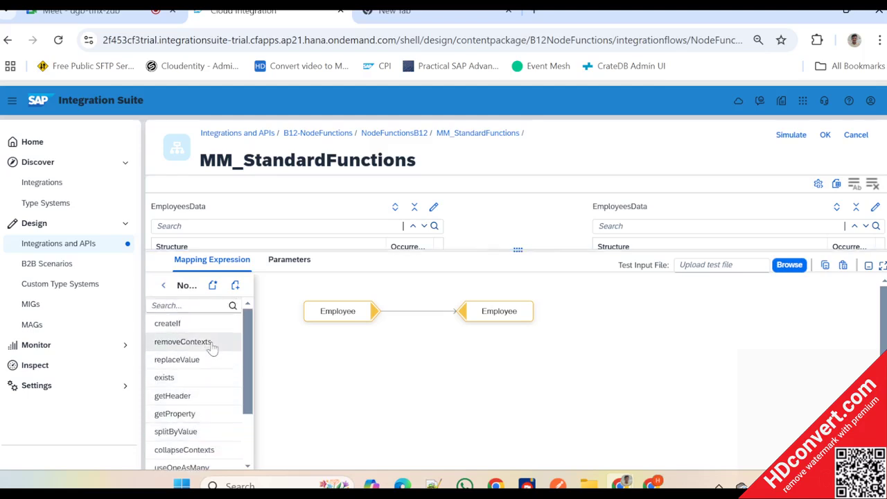
left_click_drag(184, 380, 298, 325)
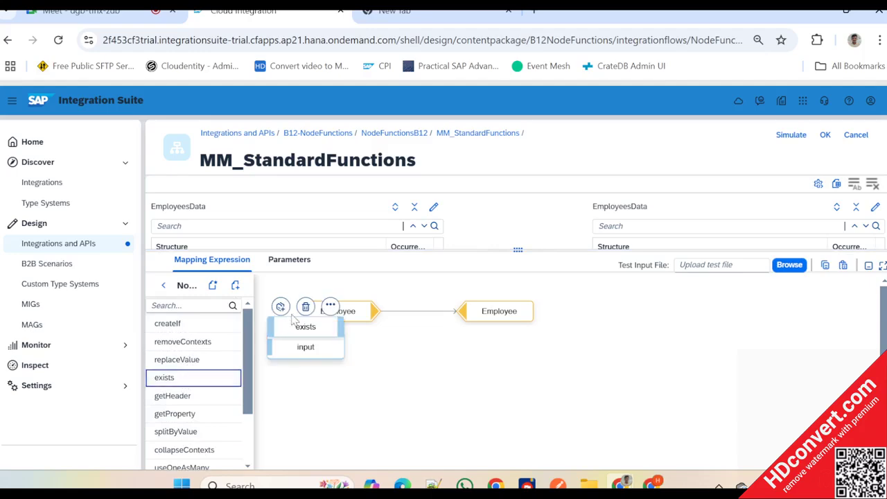
- Connect the source Employee to the exists input and arrange exists between the source and target Employee
left_click_drag(379, 321, 402, 354)
left_click(510, 320)
left_click_drag(509, 320, 634, 317)
left_click_drag(458, 342, 480, 310)
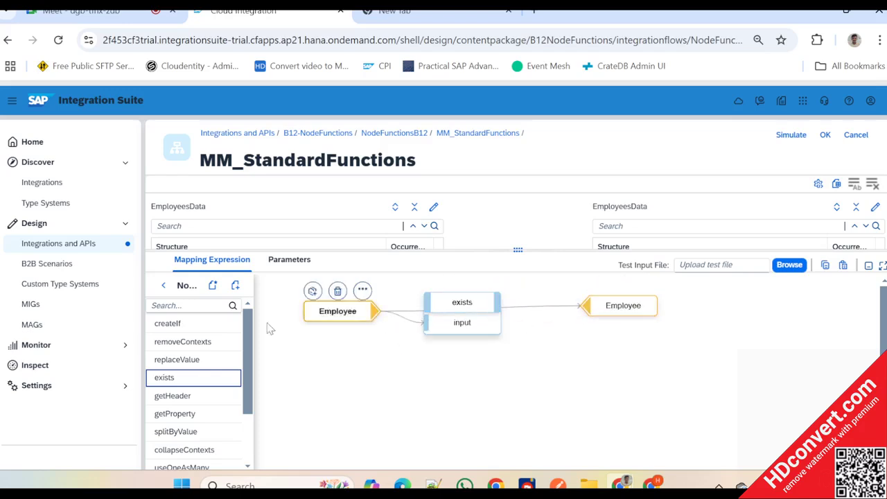
- Add the createIf node function, connect the exists output to its input, and connect its output to the target Employee
left_click_drag(167, 323, 624, 356)
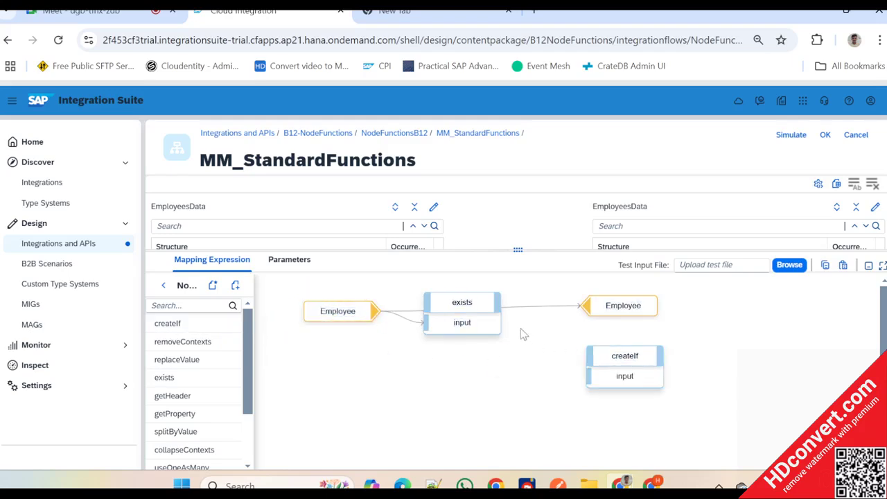
left_click(499, 297)
left_click_drag(500, 307, 589, 375)
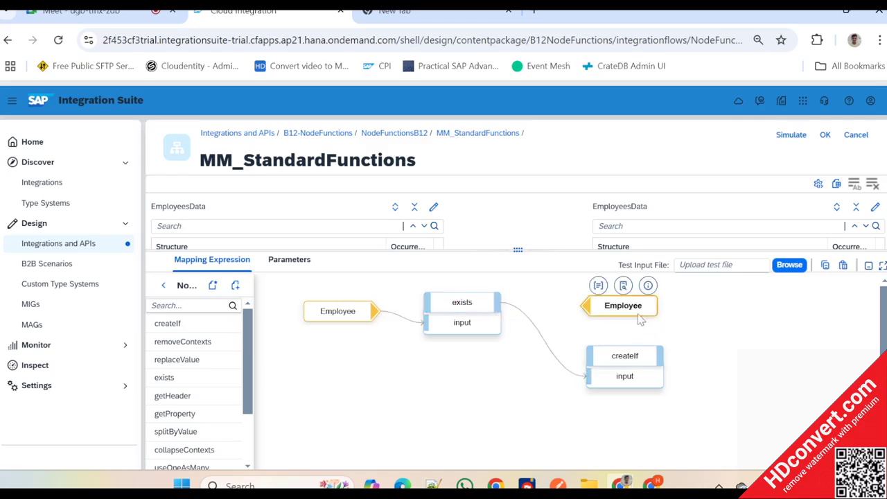
left_click_drag(640, 319, 740, 317)
left_click_drag(624, 355, 600, 302)
left_click_drag(677, 313, 685, 311)
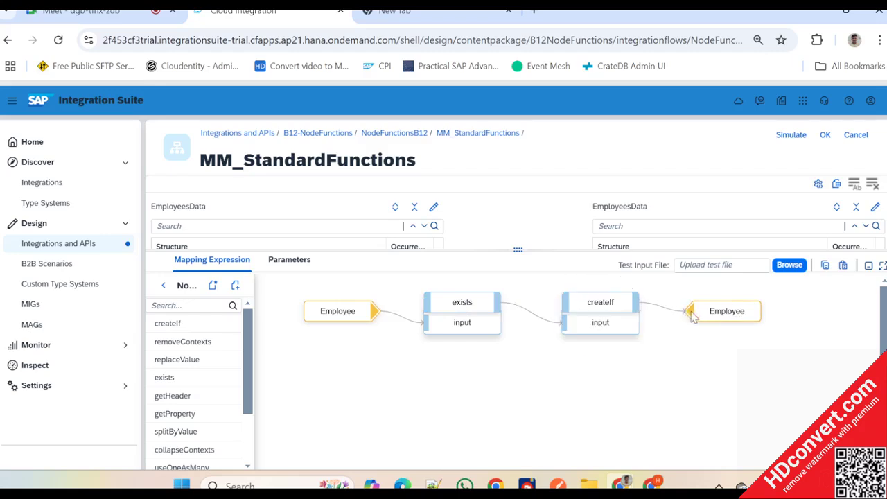
left_click(514, 310)
left_click(350, 312)
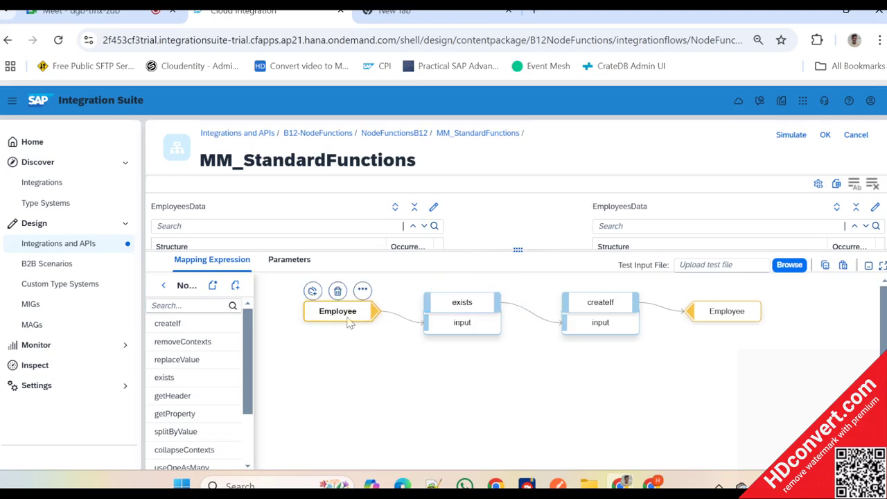
left_click_drag(351, 312, 335, 316)
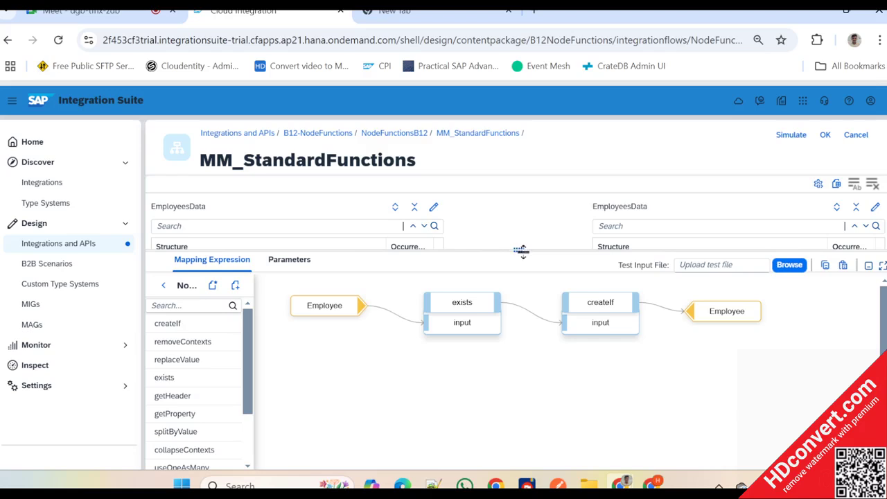
- Use the source EmpID instead of Employee as the exists input in the Employee expression, and delete the unused source Employee
left_click_drag(518, 251, 504, 327)
left_click(267, 307)
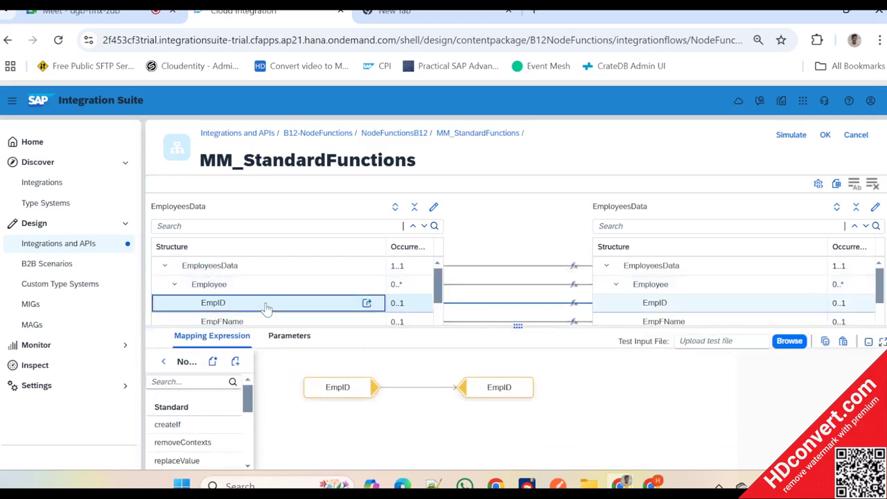
left_click(654, 285)
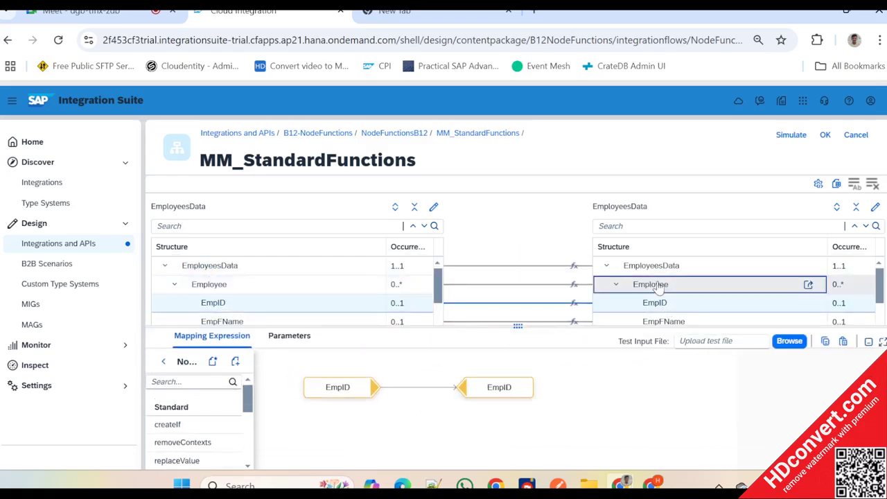
left_click_drag(270, 307, 315, 442)
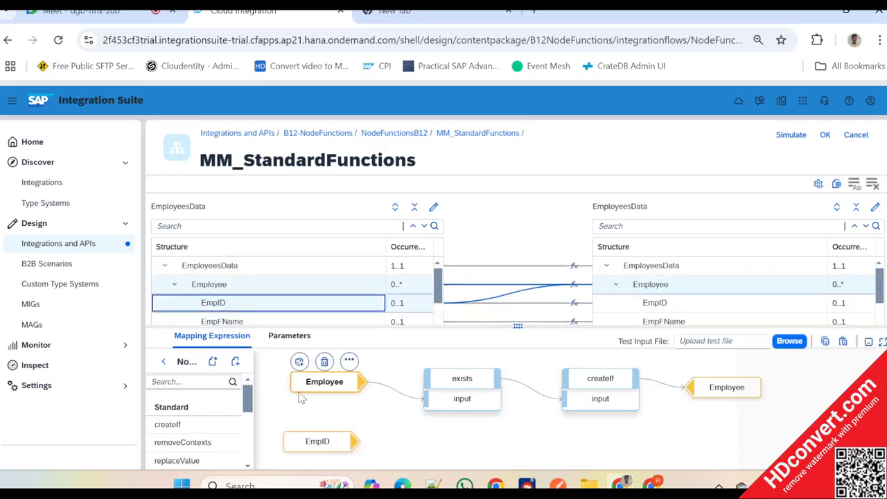
left_click_drag(527, 328, 526, 267)
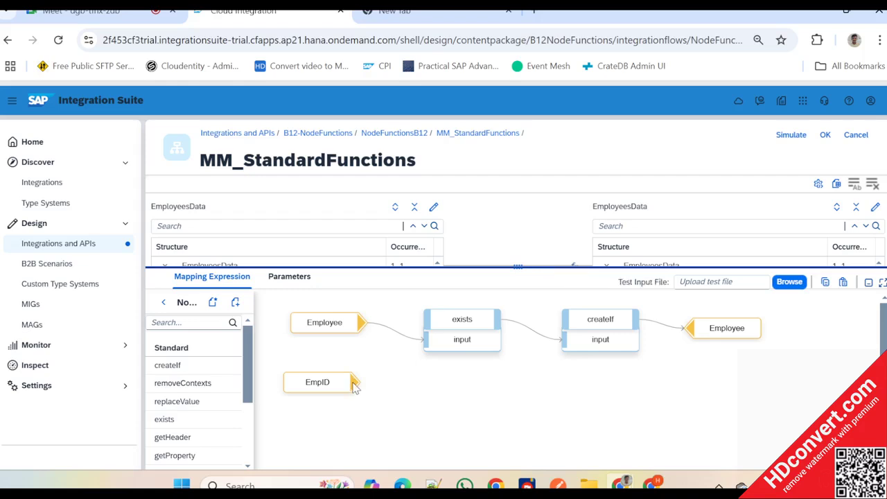
left_click_drag(355, 385, 432, 346)
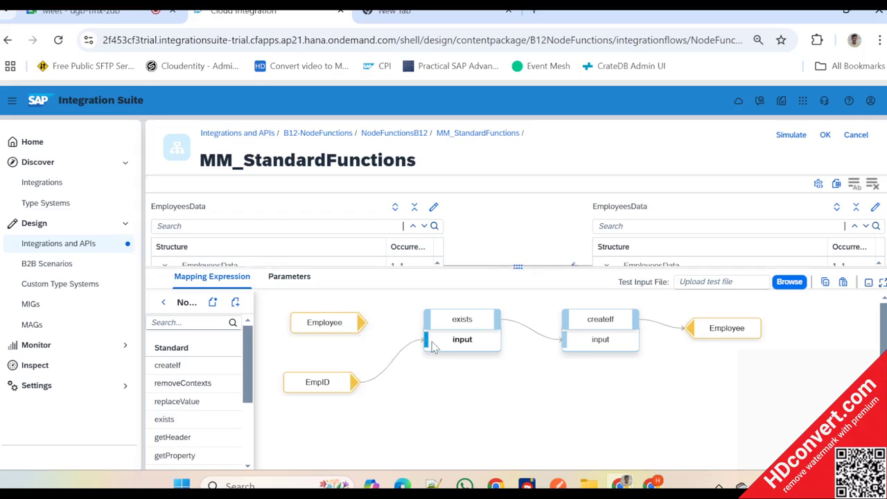
left_click(318, 302)
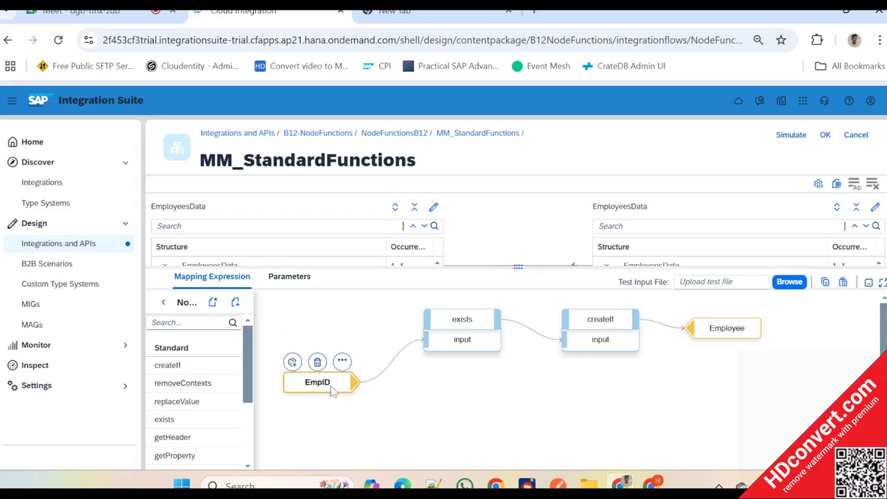
- Reposition the EmpID and exists nodes in the Employee expression and enlarge the source and target structure area
left_click_drag(331, 390, 302, 334)
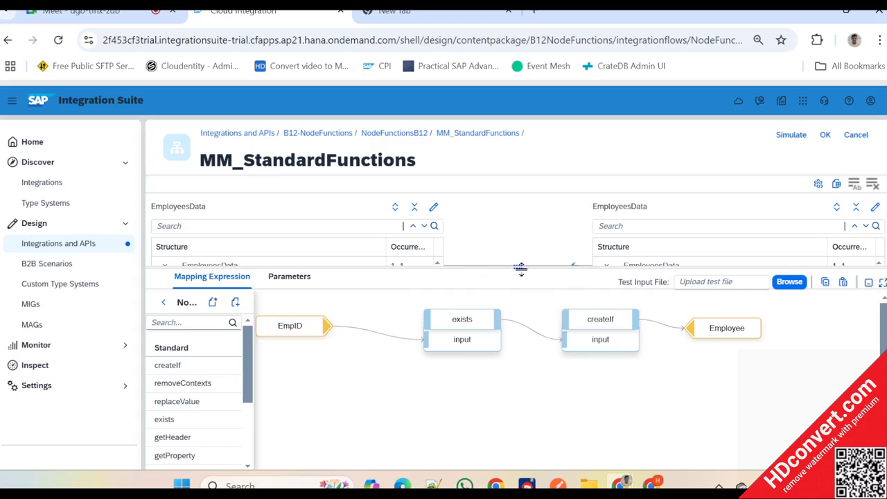
left_click_drag(521, 269, 525, 337)
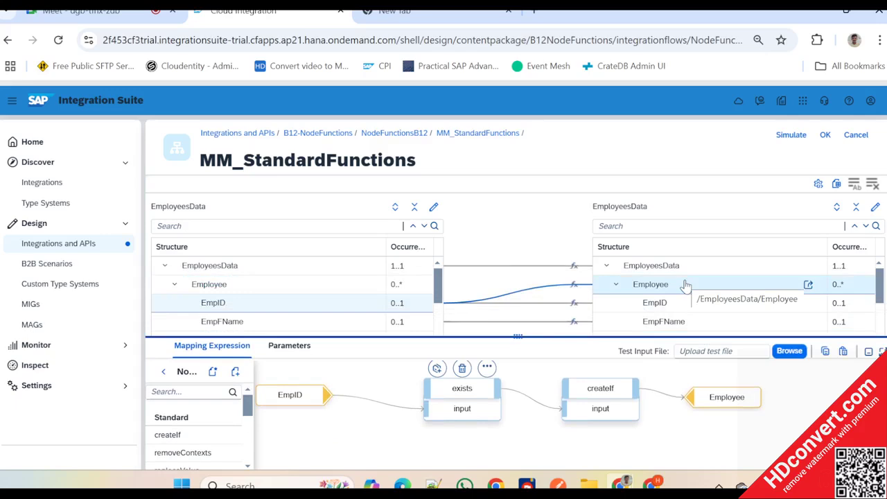
left_click_drag(478, 389, 458, 390)
- Switch to Notepad++ and examine the second Employee record without an EmpID in SourceEmpData_MappingTest.xml
key("alt+Tab")
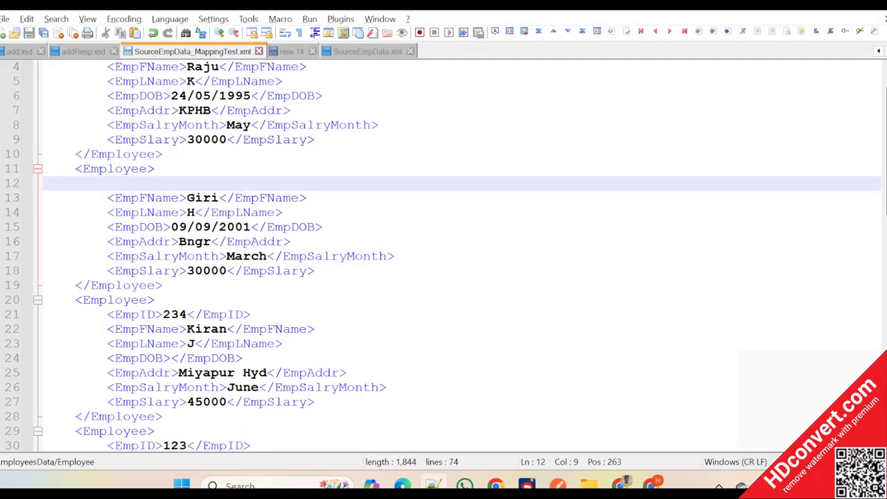
scroll(444, 256, "up", 1)
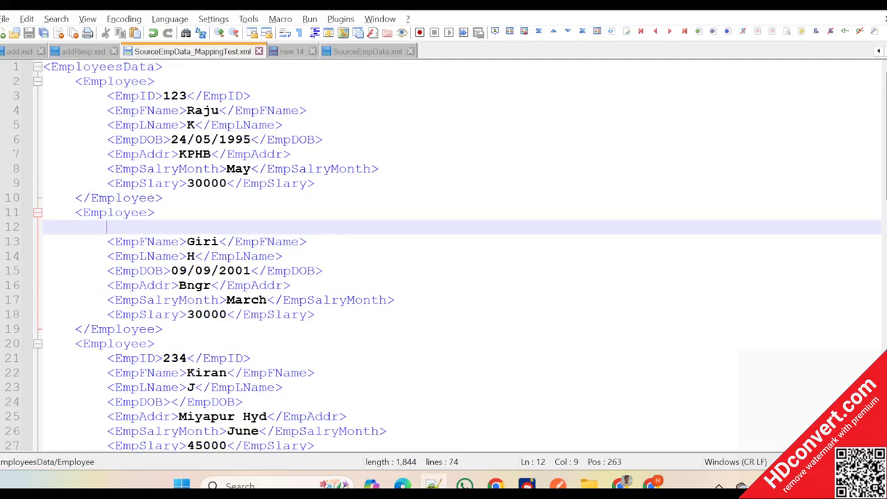
left_click_drag(75, 212, 164, 329)
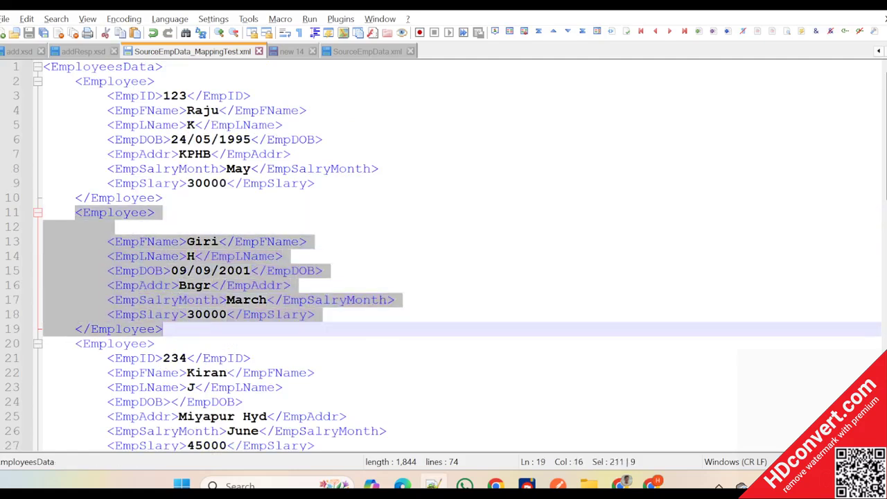
left_click(208, 231)
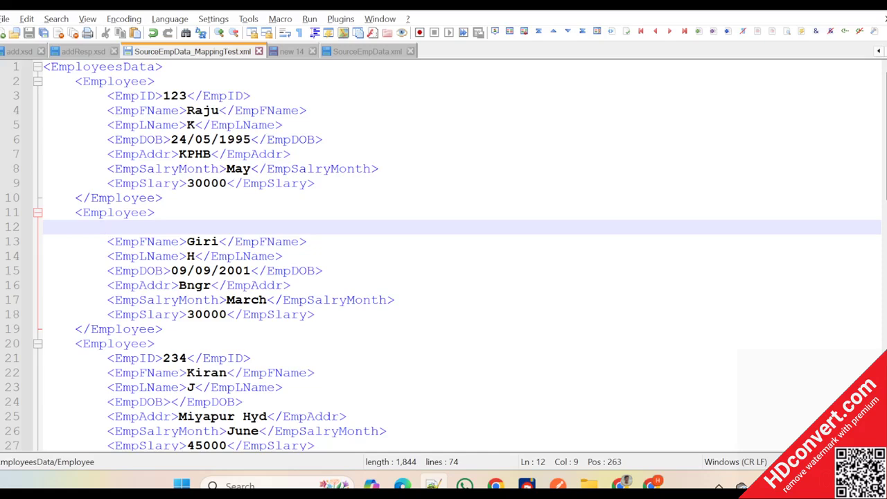
- Switch back to the SAP Integration Suite mapping editor and move exists, createIf and the target Employee closer to EmpID
key("alt+Tab")
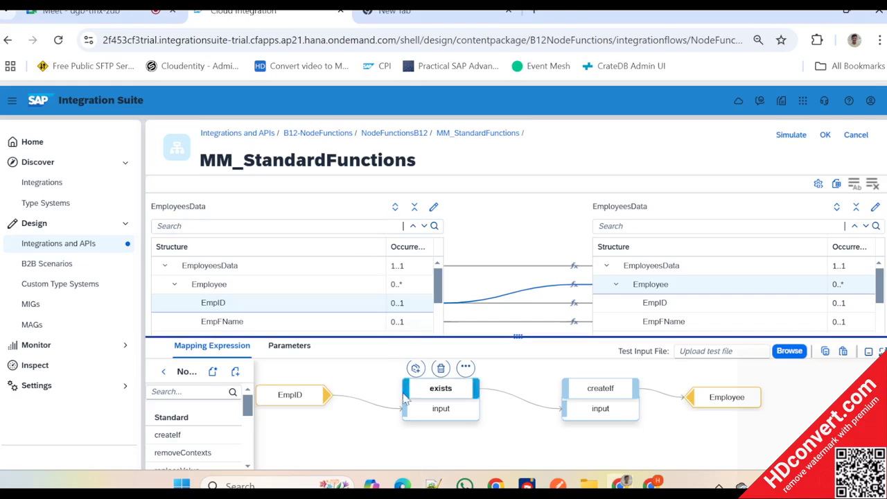
left_click_drag(450, 401, 417, 400)
left_click_drag(600, 391, 552, 391)
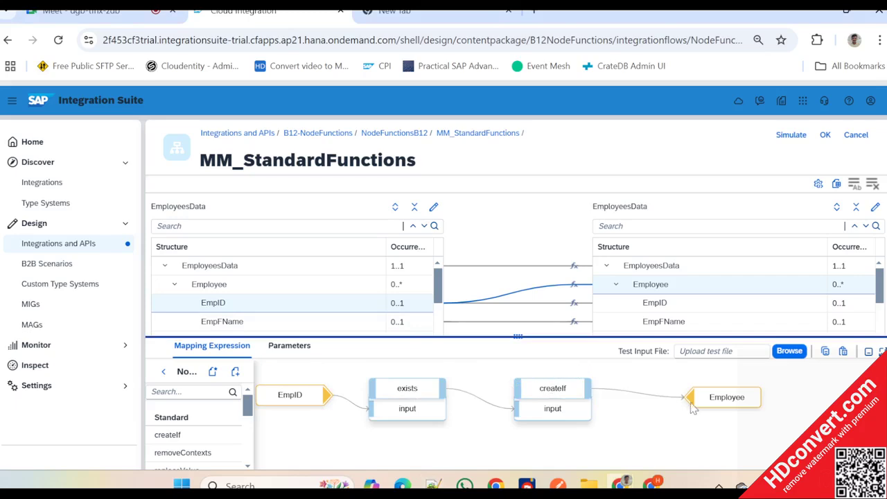
left_click_drag(720, 402, 676, 393)
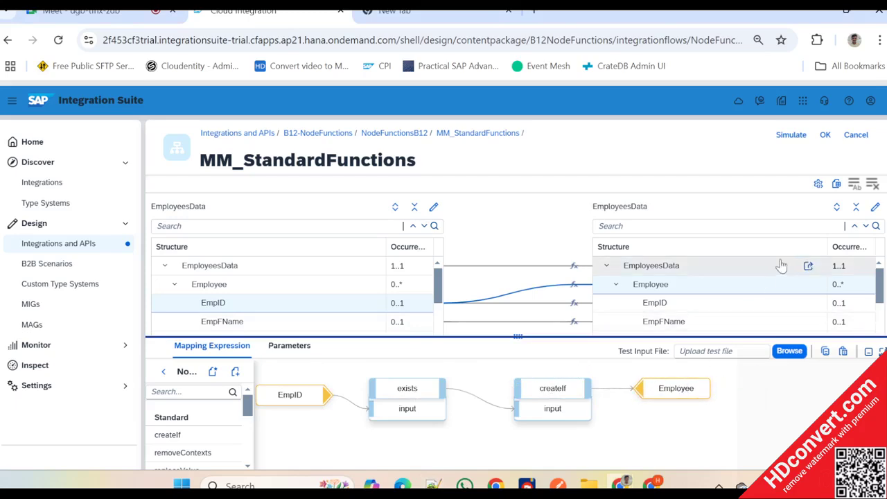
- Load SourceEmpData_MappingTest.xml from the CPI Training folder as the expression's test input file
left_click(786, 351)
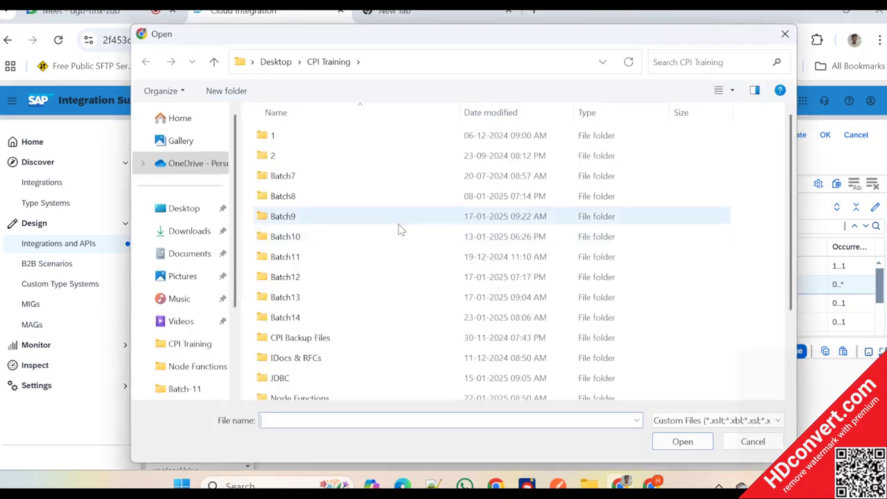
scroll(355, 248, "down", 2)
double_click(368, 392)
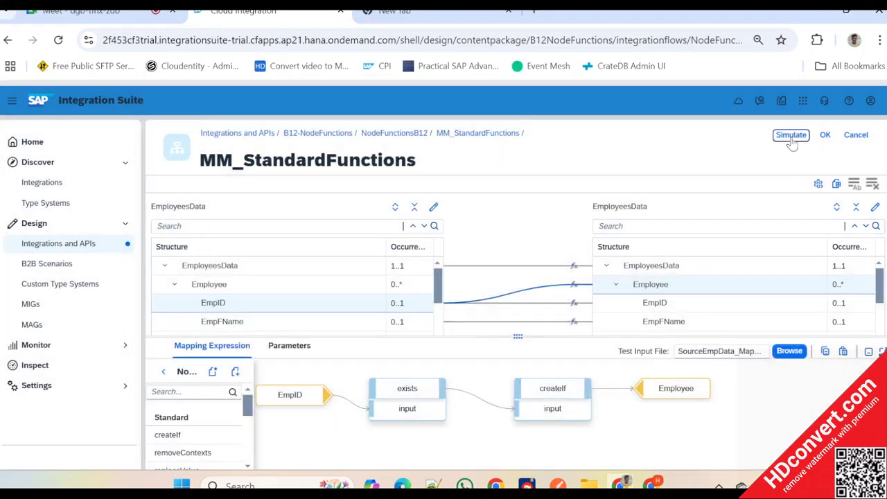
- Simulate MM_StandardFunctions with the loaded test input, examine the Employee node in the test output, and close the simulation
left_click(791, 135)
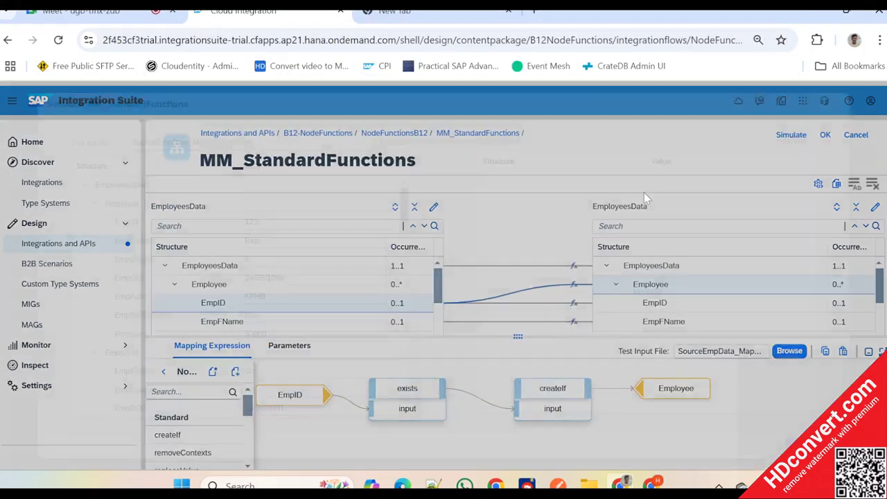
left_click(791, 443)
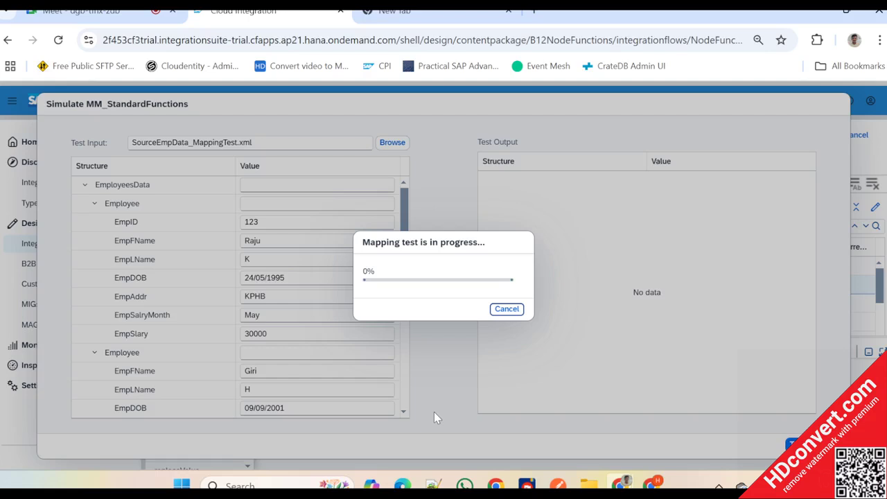
mouse_move(526, 485)
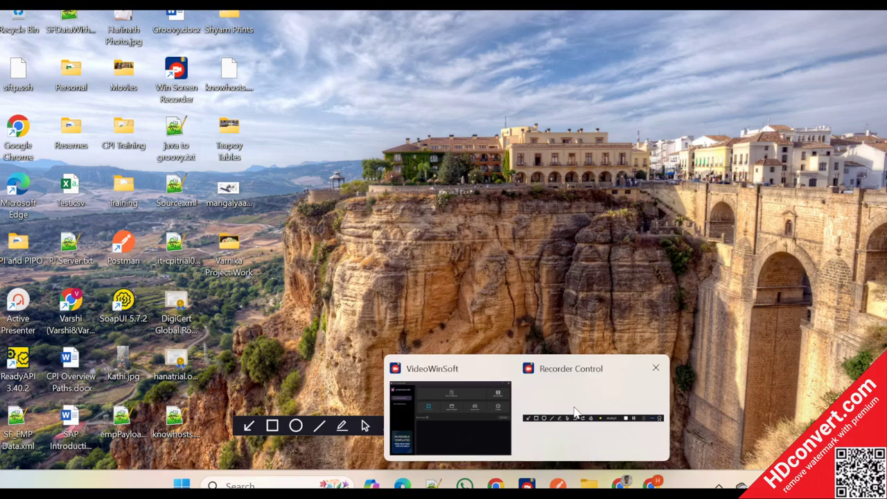
left_click(573, 408)
left_click(563, 426)
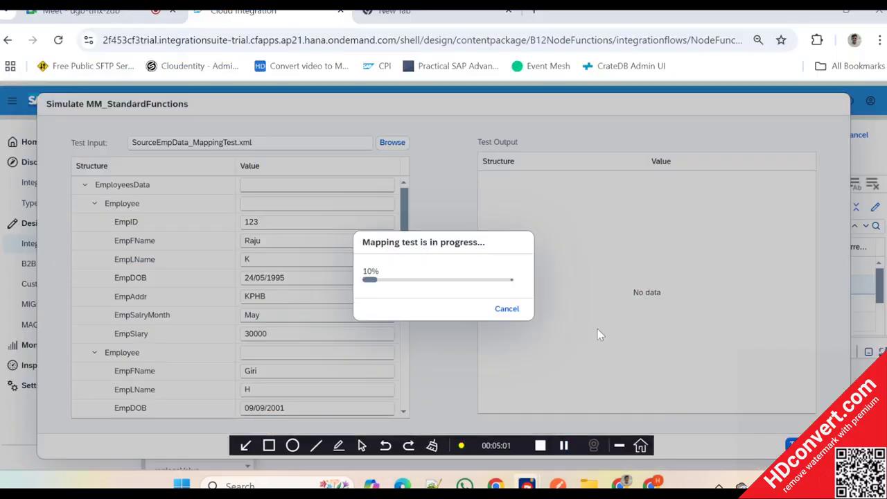
left_click(618, 445)
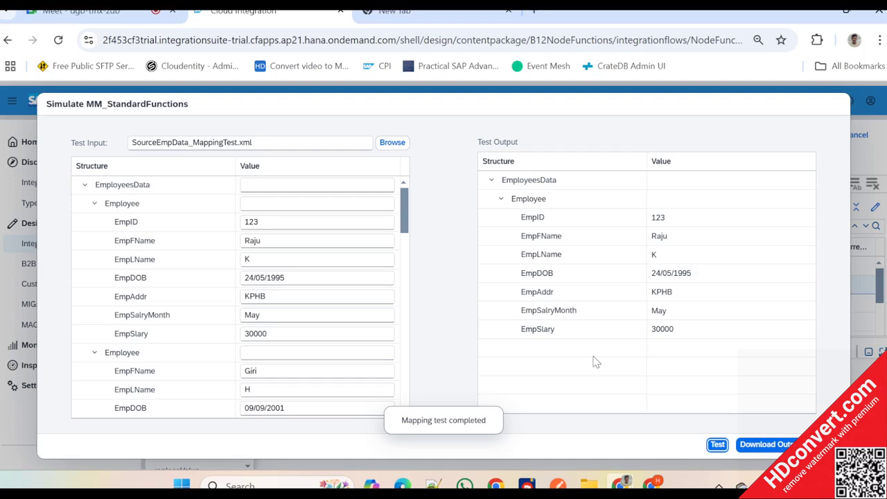
left_click(567, 200)
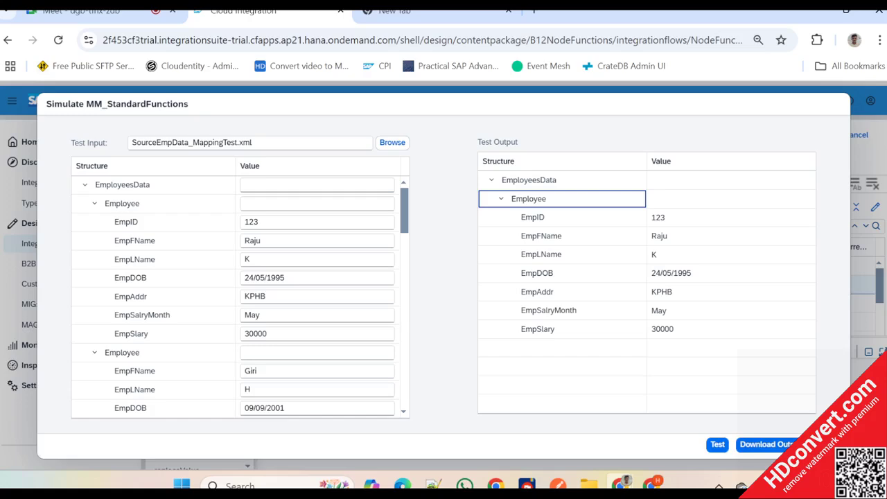
left_click(825, 444)
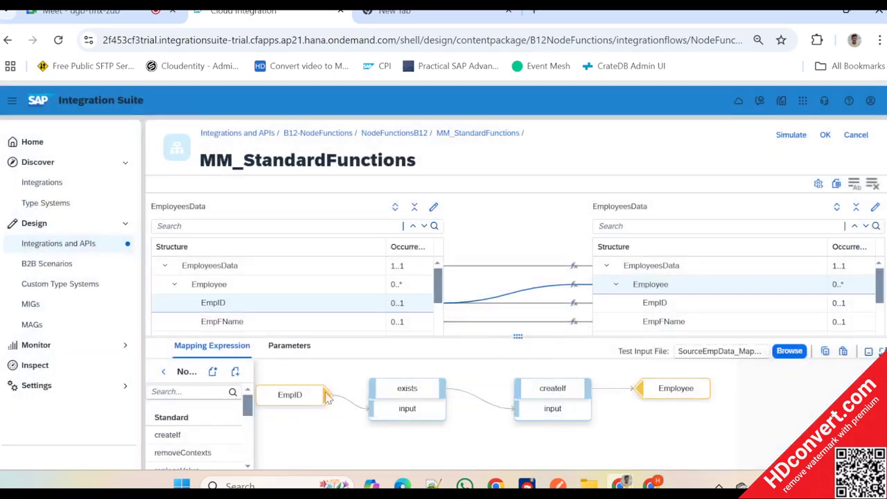
- Display the message queue of the createIf function in the Employee expression
mouse_move(305, 395)
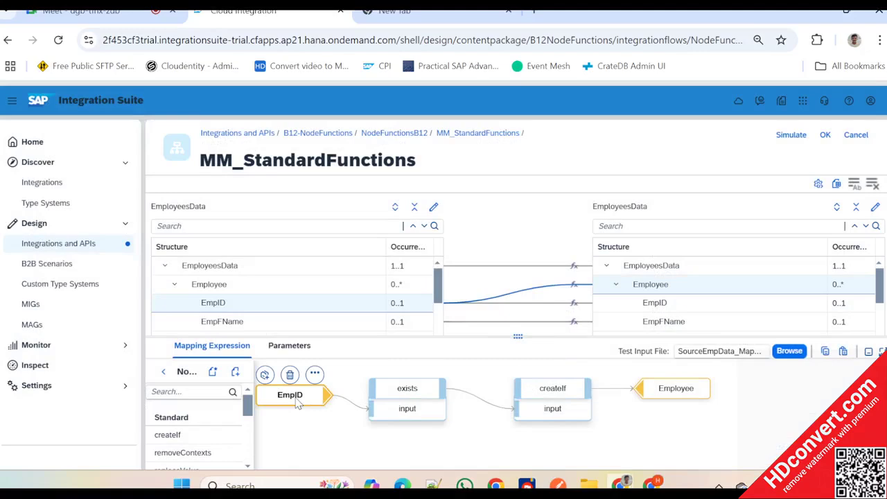
left_click(315, 374)
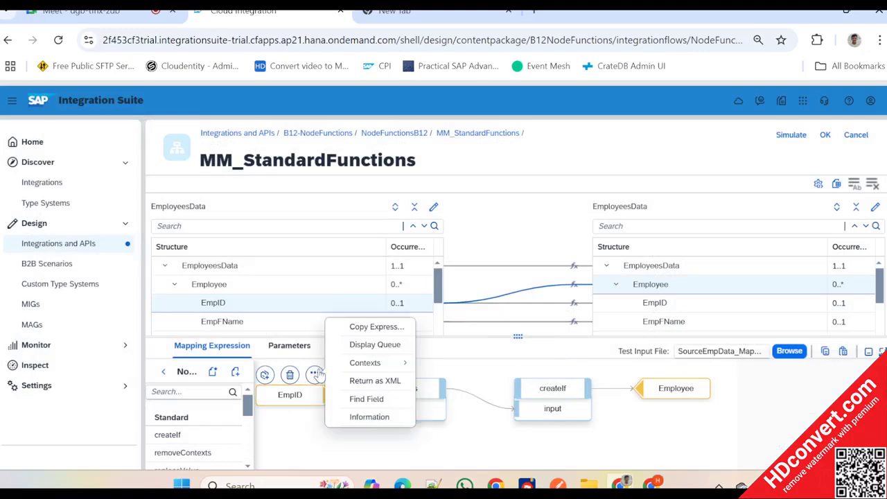
left_click(292, 401)
left_click(697, 397)
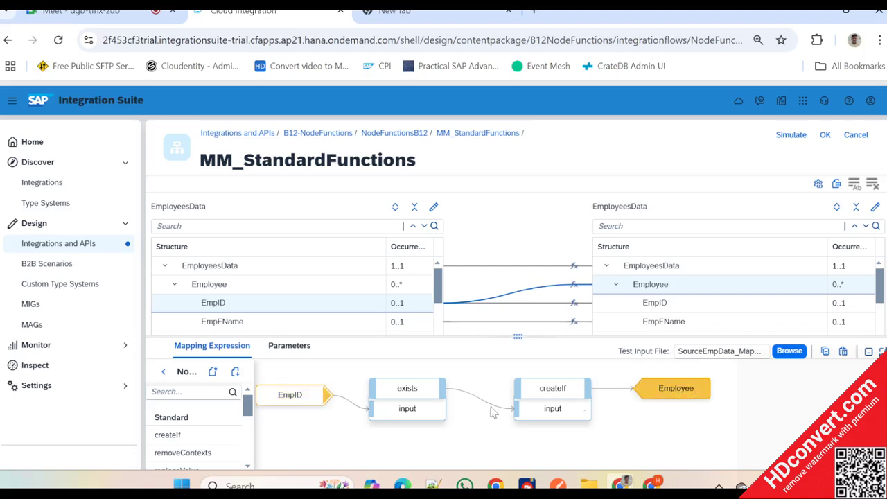
mouse_move(286, 400)
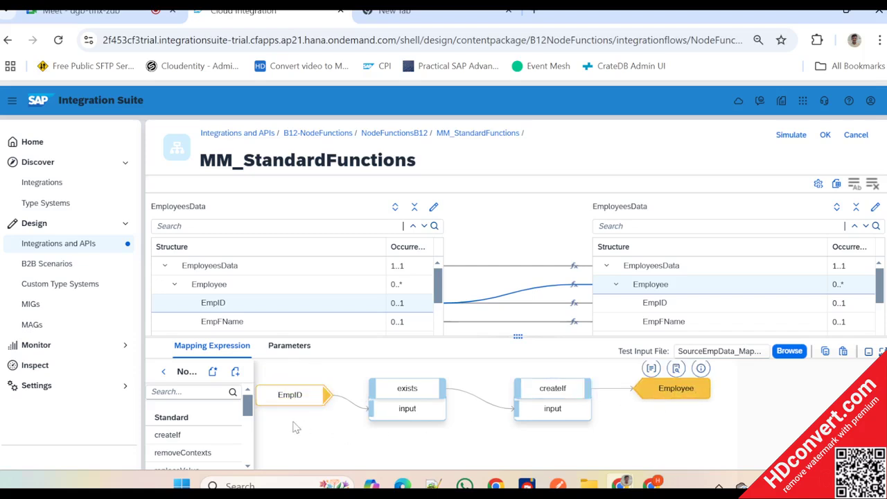
left_click(315, 374)
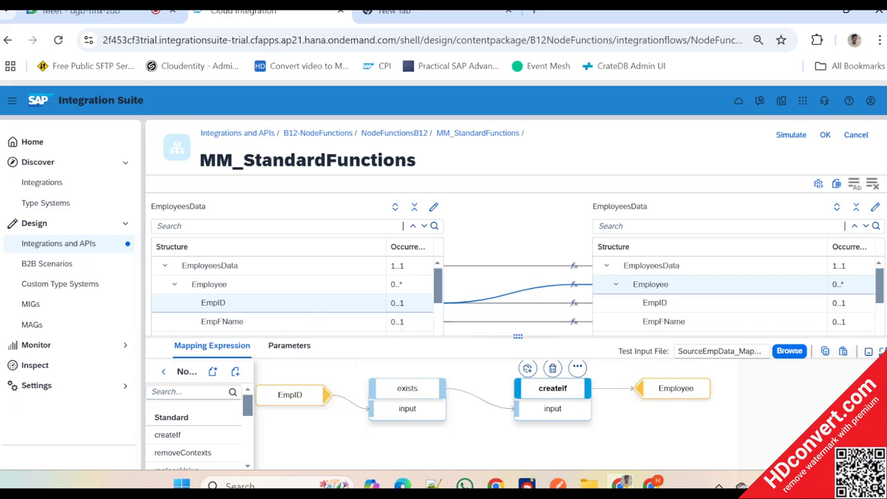
left_click(578, 368)
left_click(524, 366)
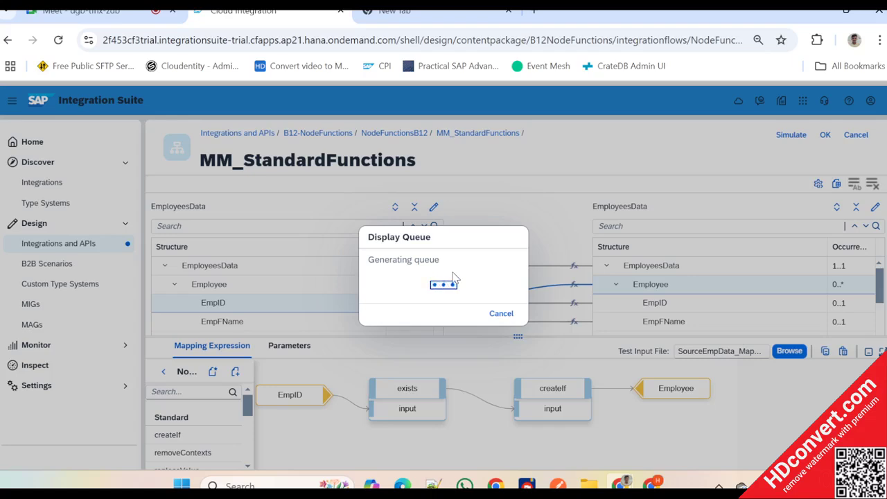
mouse_move(527, 485)
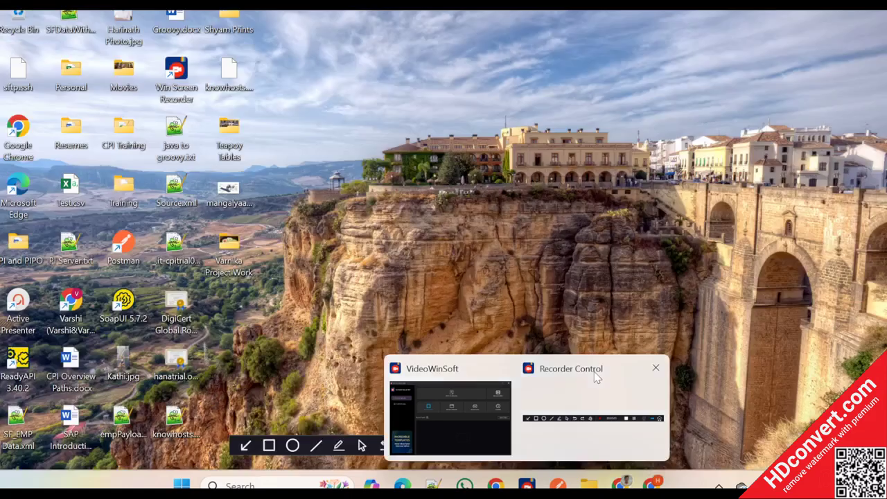
left_click(593, 371)
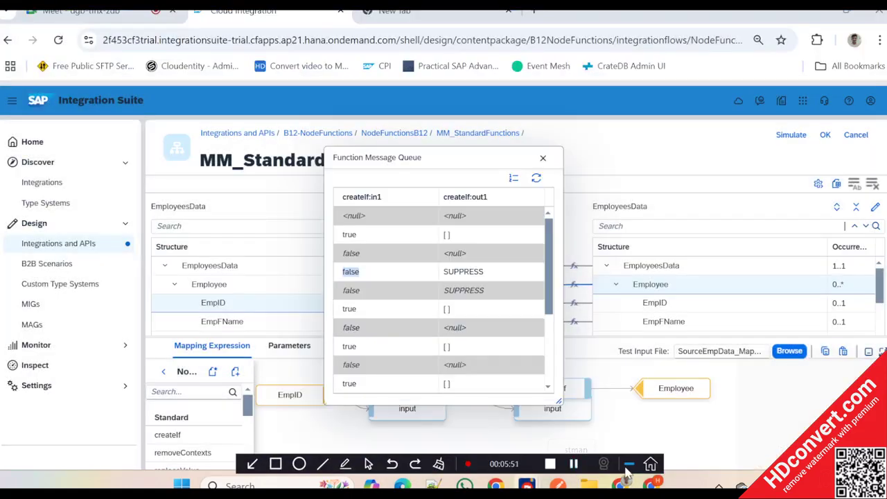
- Examine the createIf output for false inputs in the function message queue, and close the queue
left_click(474, 279)
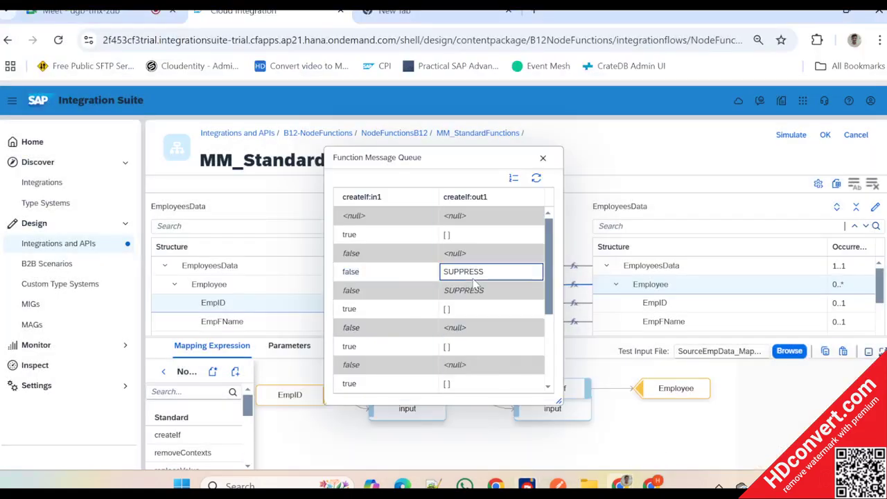
left_click(456, 156)
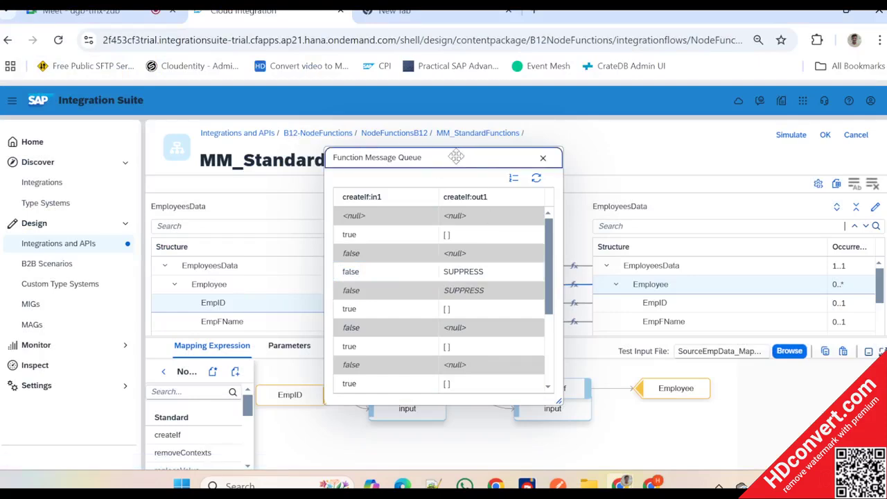
left_click_drag(458, 157, 340, 124)
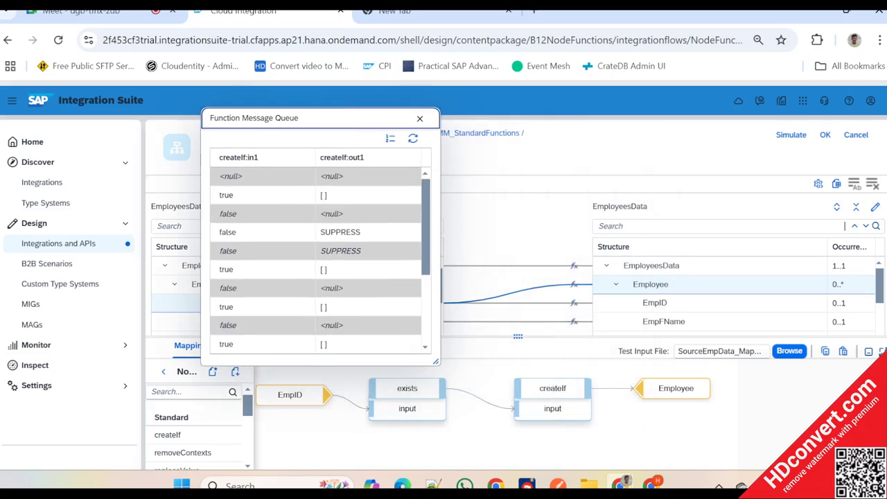
left_click(368, 232)
scroll(357, 295, "down", 3)
scroll(357, 295, "up", 3)
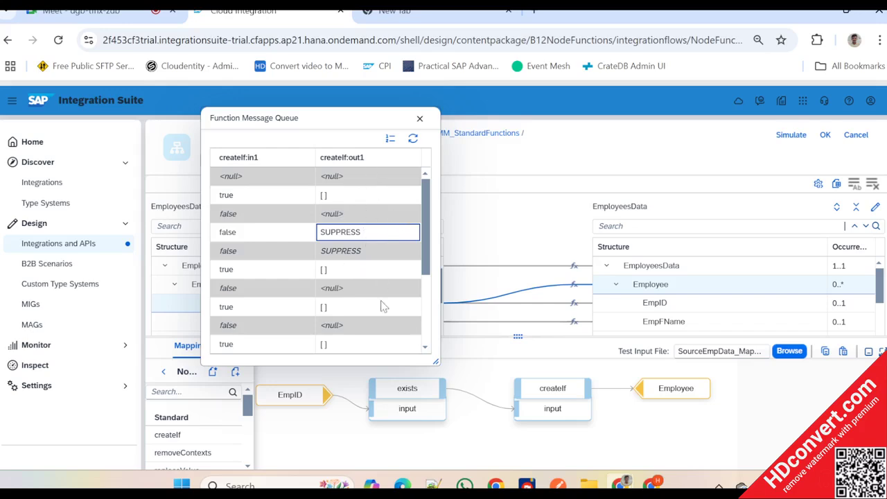
left_click(419, 118)
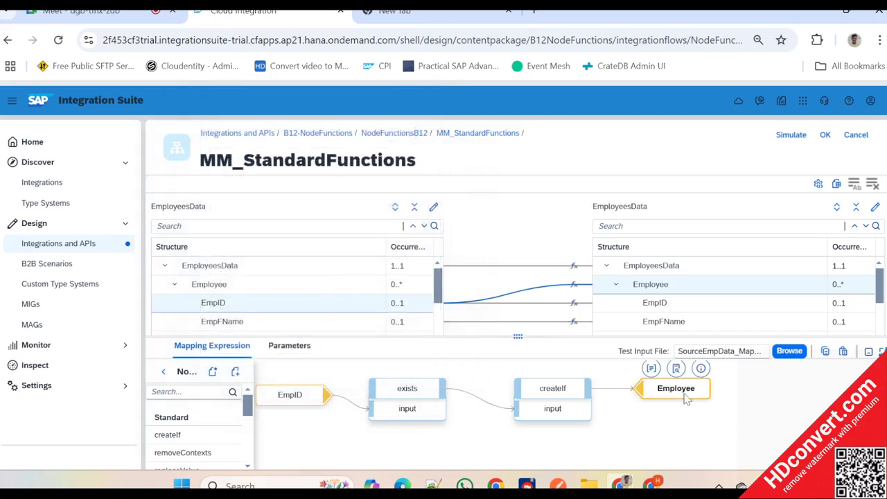
- Make room between exists and createIf in the Employee expression and add the removeContexts node function
left_click_drag(686, 398, 727, 399)
left_click_drag(562, 391, 619, 391)
scroll(204, 440, "down", 1)
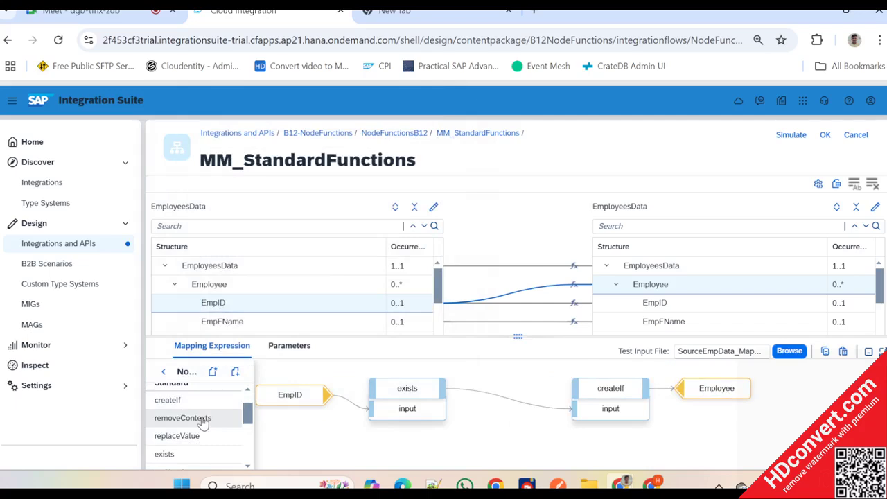
left_click(203, 422)
left_click_drag(287, 414, 492, 430)
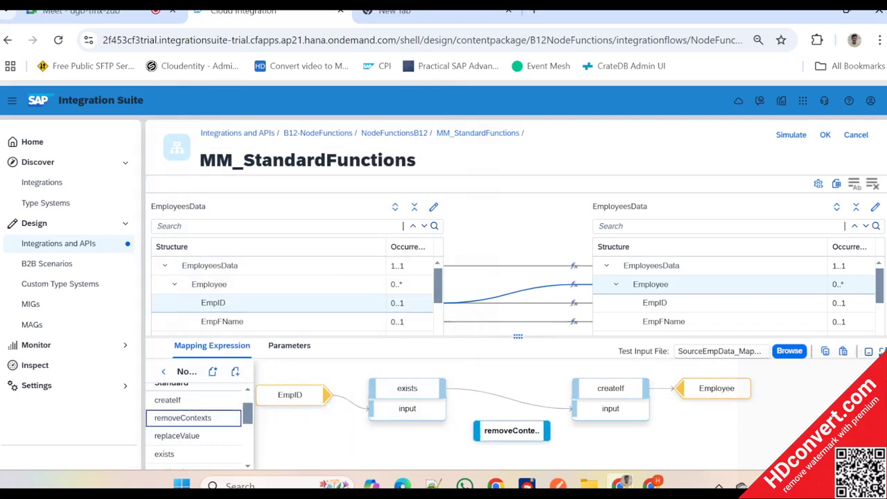
- Connect the exists output to removeContexts and its output to the createIf input, and place removeContexts between them
left_click_drag(445, 390, 488, 459)
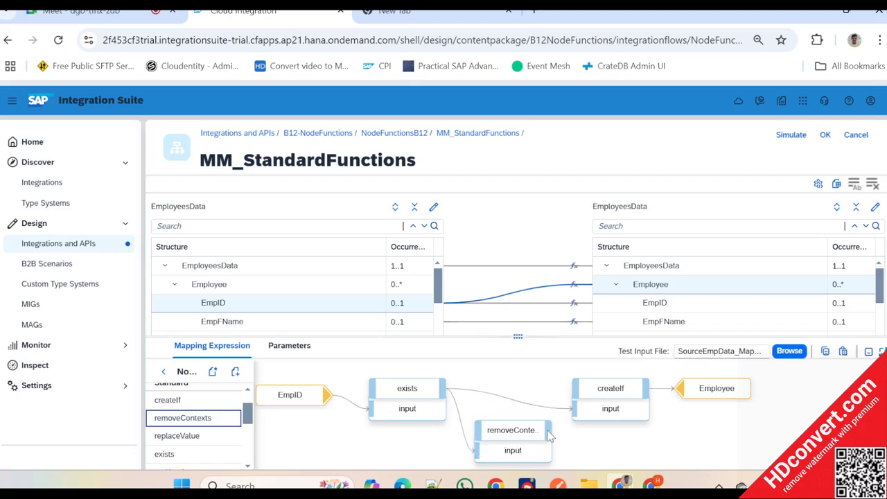
left_click_drag(548, 431, 578, 414)
left_click_drag(512, 430, 512, 400)
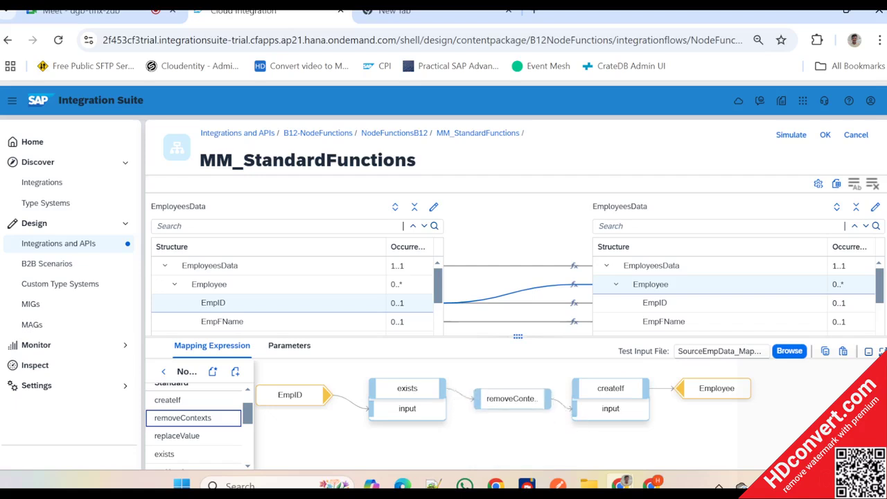
- Simulate the MM_StandardFunctions mapping and run the test with SourceEmpData_MappingTest.xml
left_click(789, 136)
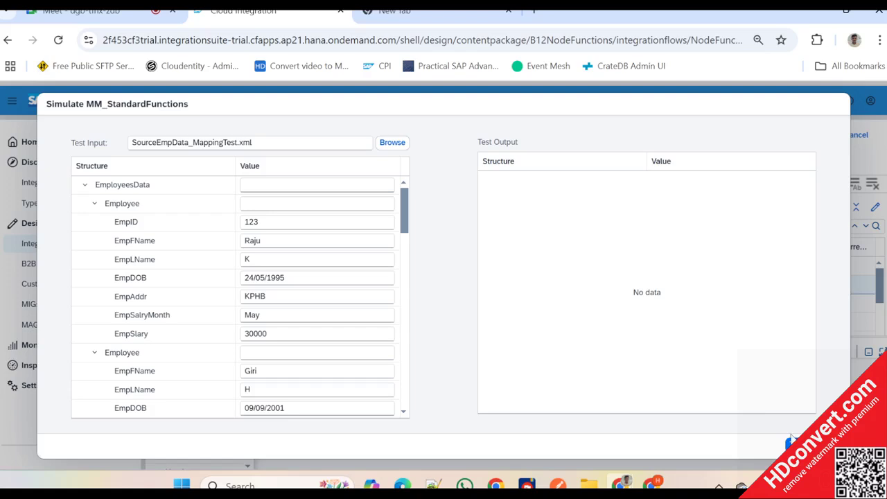
left_click(796, 444)
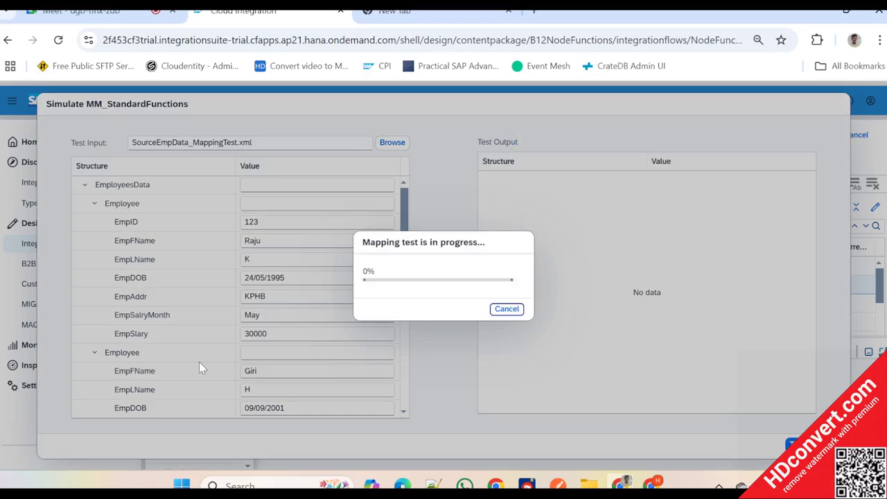
key("alt+Tab")
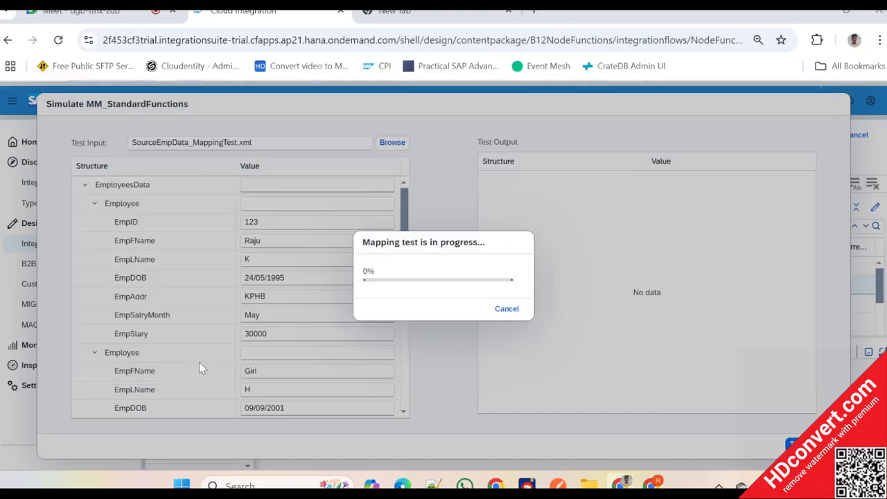
left_click_drag(487, 426, 483, 460)
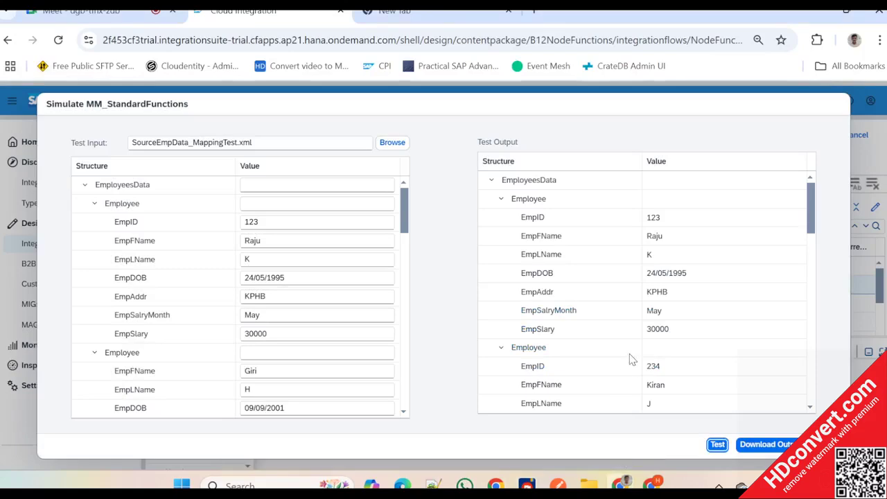
- Compare the Employee records in the test output with the test input, and close the simulation
scroll(631, 357, "down", 5)
scroll(641, 282, "up", 3)
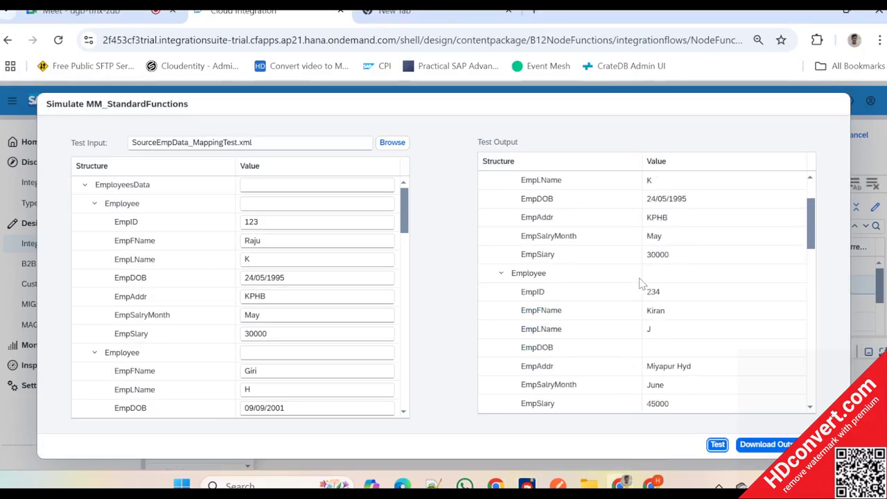
scroll(641, 282, "down", 1)
scroll(240, 294, "down", 3)
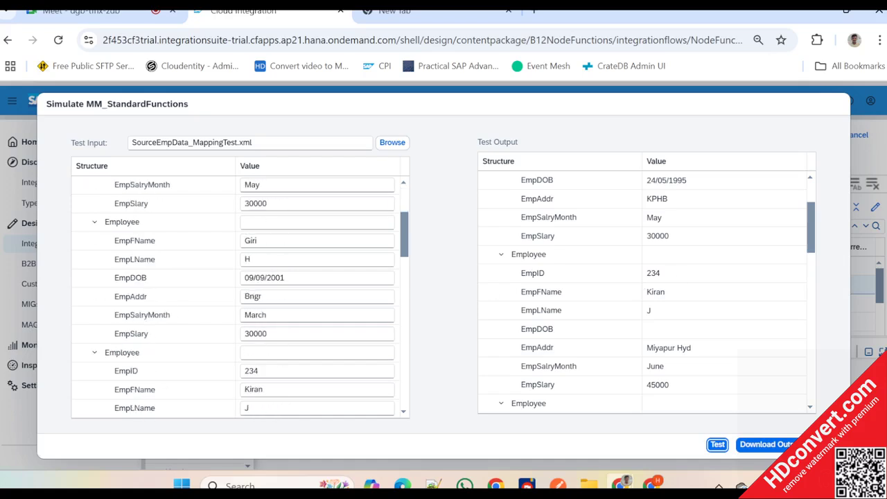
scroll(574, 332, "down", 2)
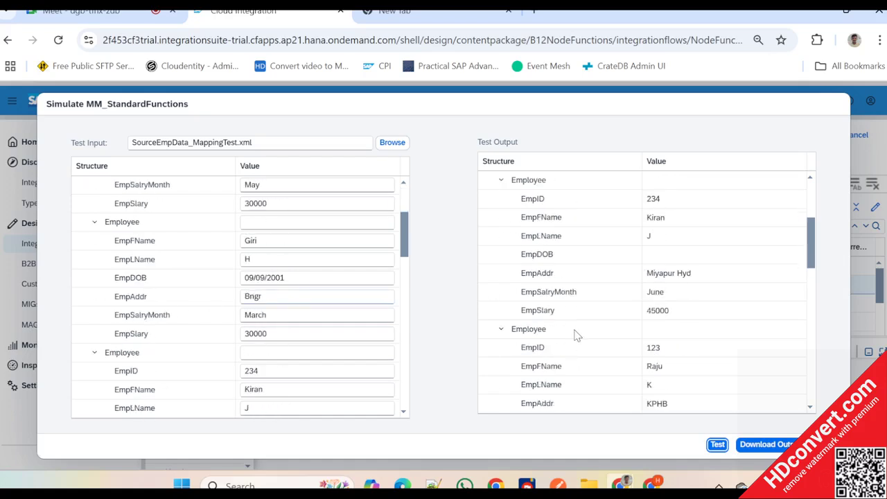
scroll(574, 333, "up", 3)
scroll(199, 332, "down", 2)
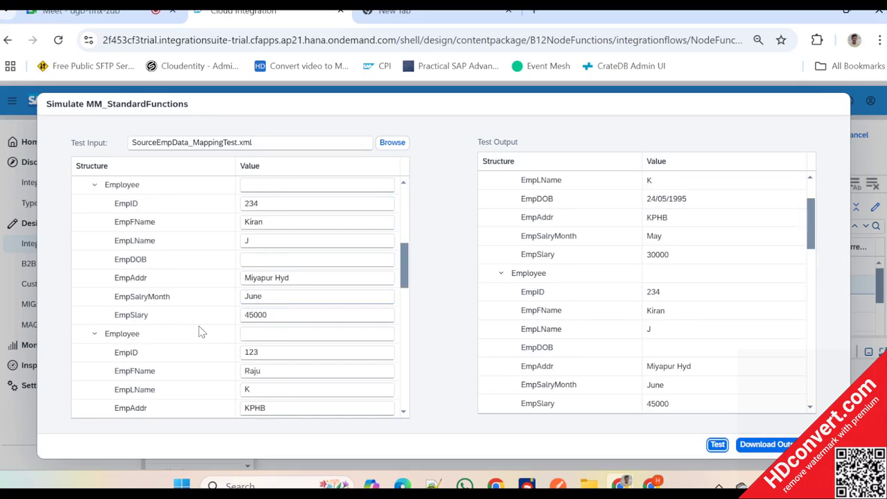
scroll(624, 311, "up", 2)
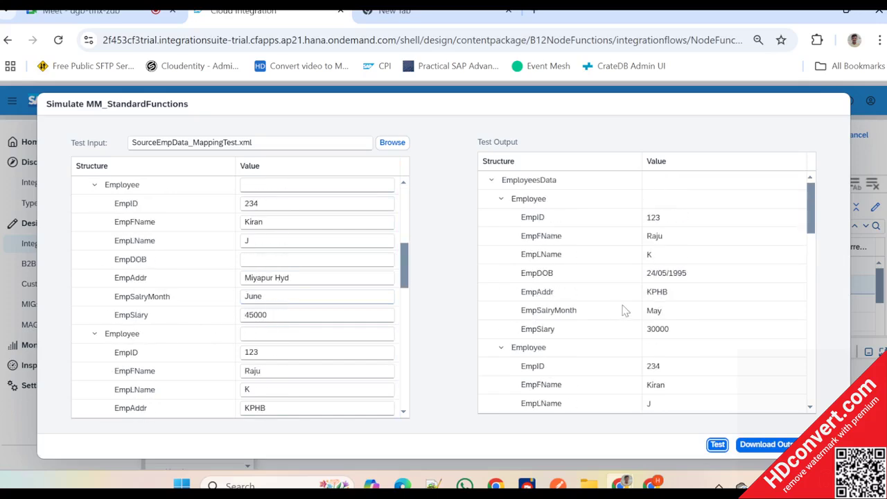
key("Escape")
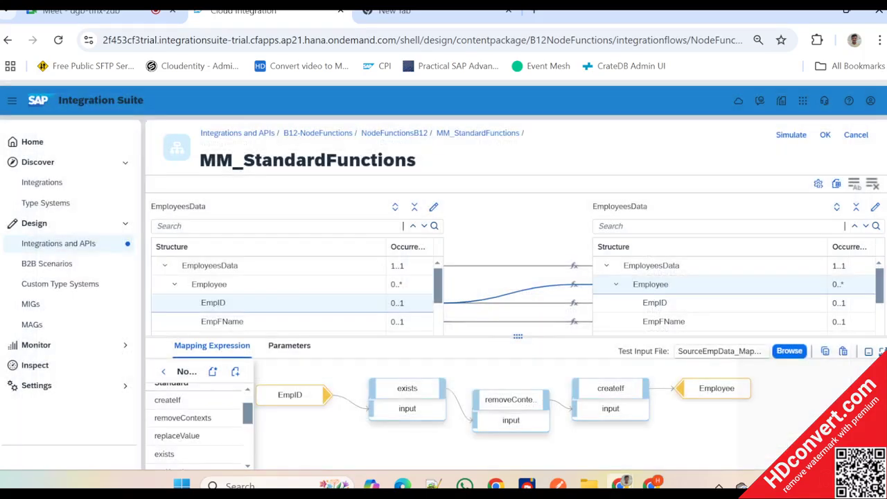
- Switch to Notepad++, undo the removal of the second Employee record's EmpID element, and realign its opening Employee tag
key("alt+Tab")
key("alt+Tab")
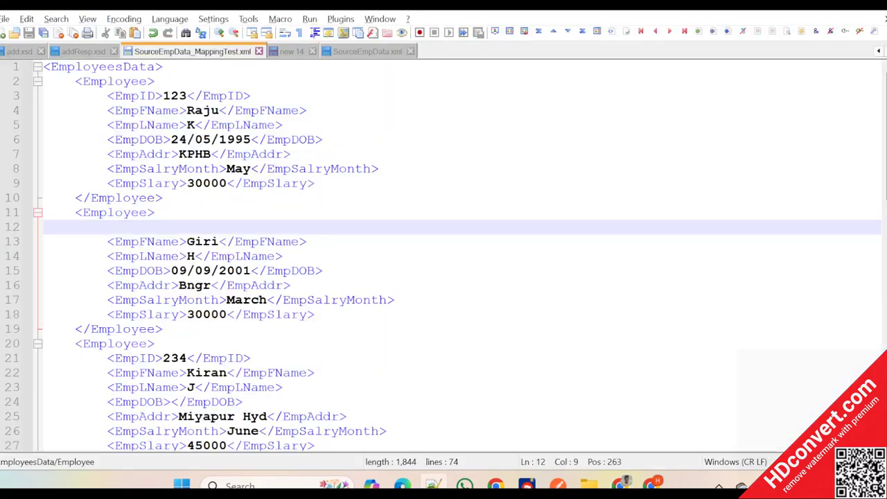
key("ctrl+z")
key("ctrl+z")
key("ctrl+z")
key("ctrl+z")
key("ctrl+z")
key("ctrl+z")
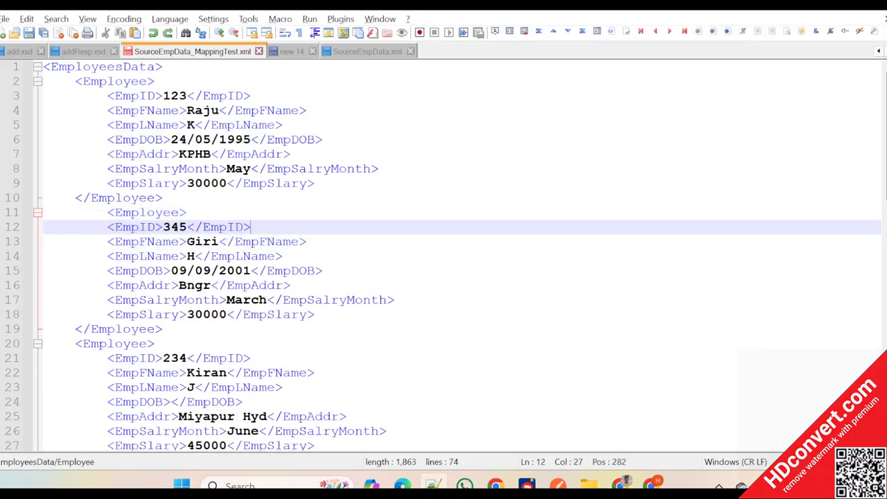
left_click(106, 213)
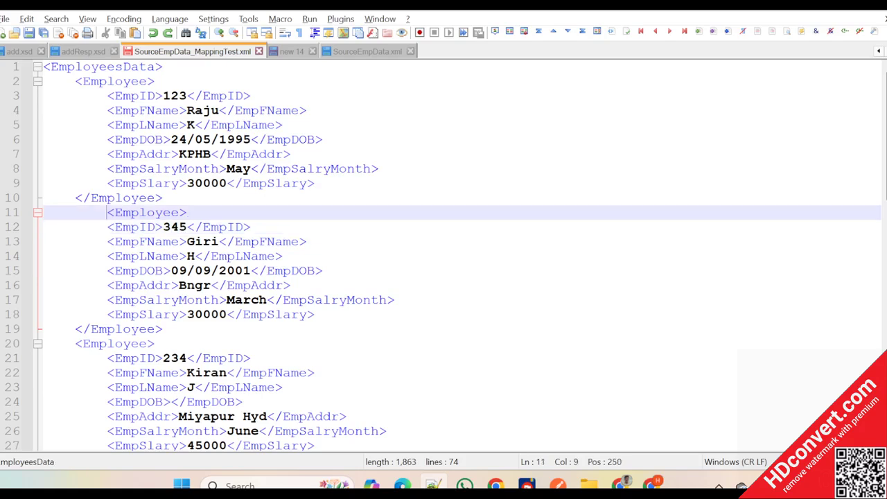
key("BackSpace")
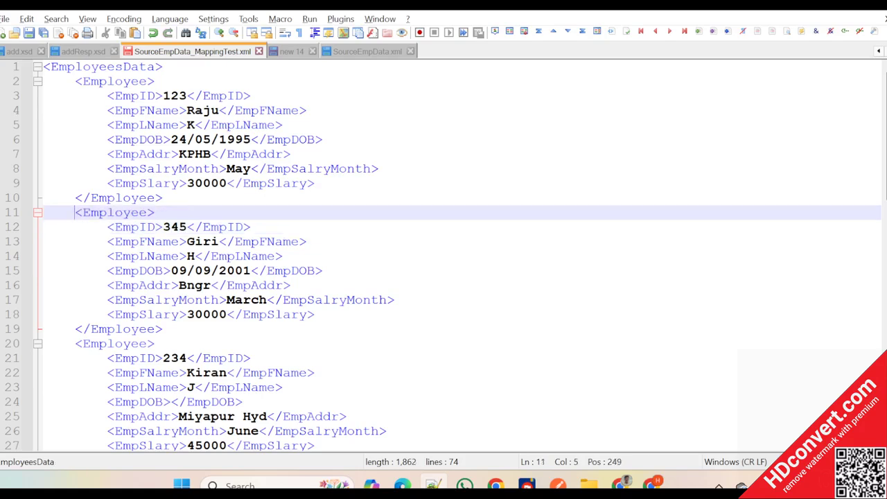
- Clear the EmpID value in the second Employee record, keeping the empty EmpID element, and save the XML file
double_click(176, 227)
key("BackSpace")
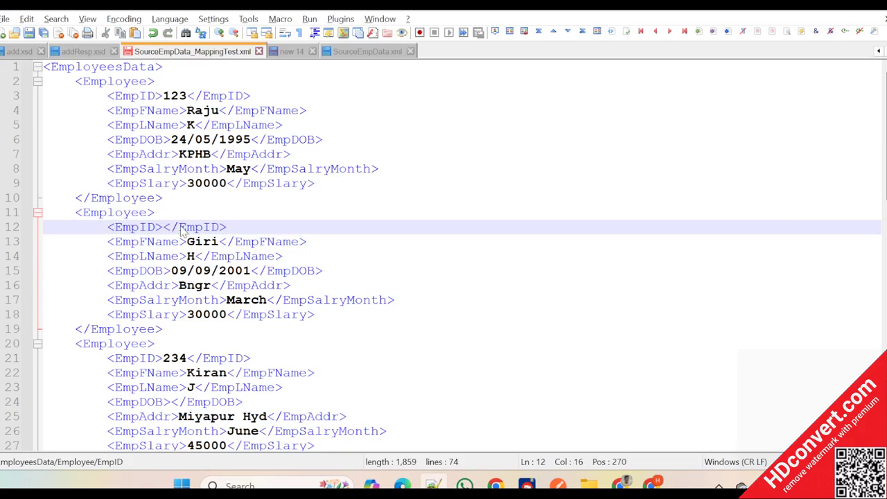
key("End")
key("shift+Left")
key("shift+Left")
key("shift+Left")
key("shift+Left")
key("shift+Left")
key("shift+Left")
key("shift+Left")
key("shift+Left")
key("shift+Left")
key("shift+Left")
key("shift+Left")
key("shift+Left")
key("shift+Left")
key("shift+Left")
key("shift+Left")
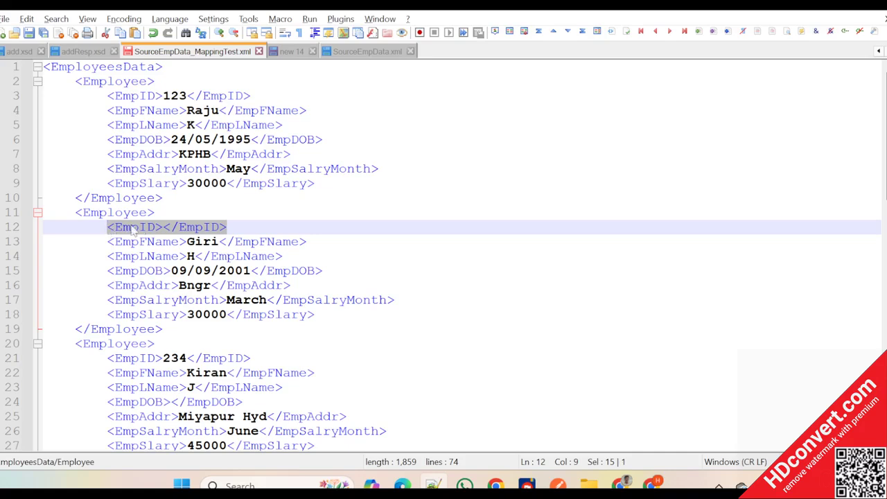
left_click(163, 227)
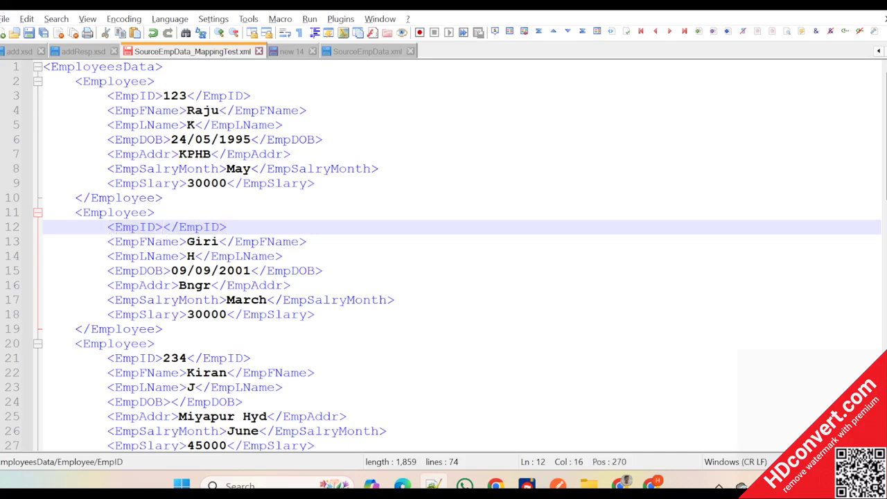
- Switch back to SAP Integration Suite and reload SourceEmpData_MappingTest.xml as the test input file
key("alt+Tab")
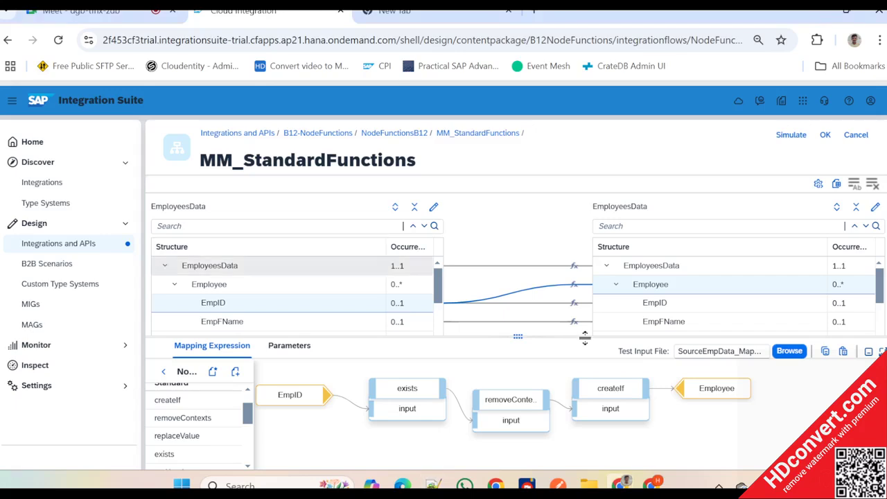
left_click(789, 351)
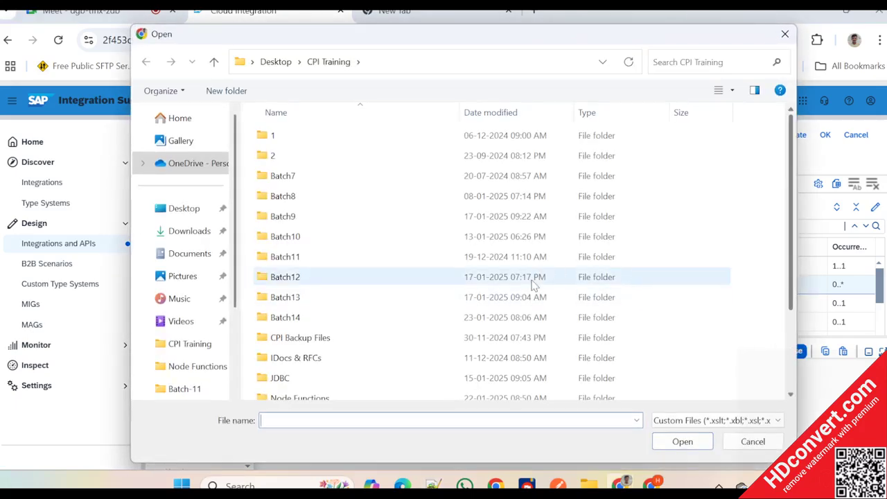
scroll(531, 284, "down", 3)
left_click(315, 392)
double_click(315, 393)
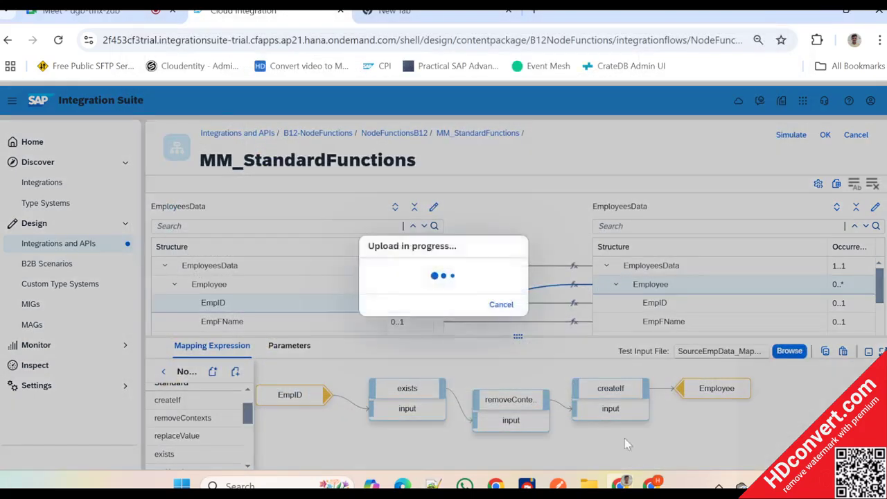
- Try to run the MM_StandardFunctions mapping test with the empty EmpID element in the second Employee record
left_click(789, 135)
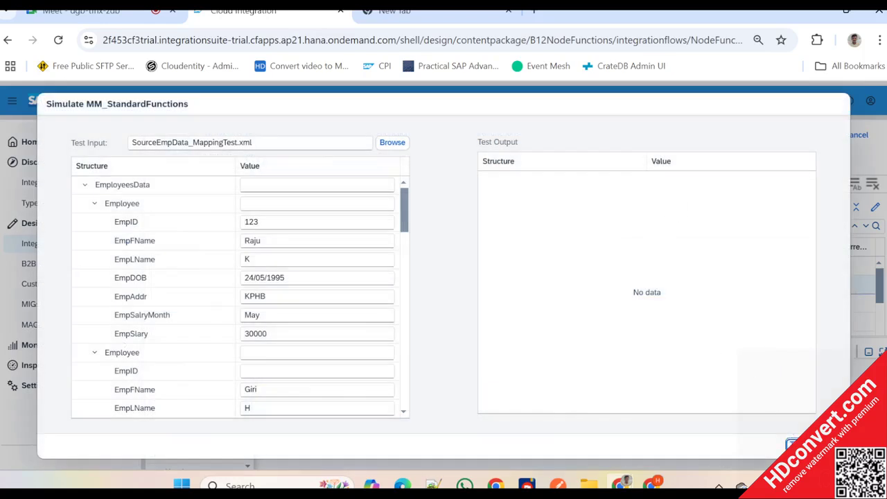
left_click(791, 444)
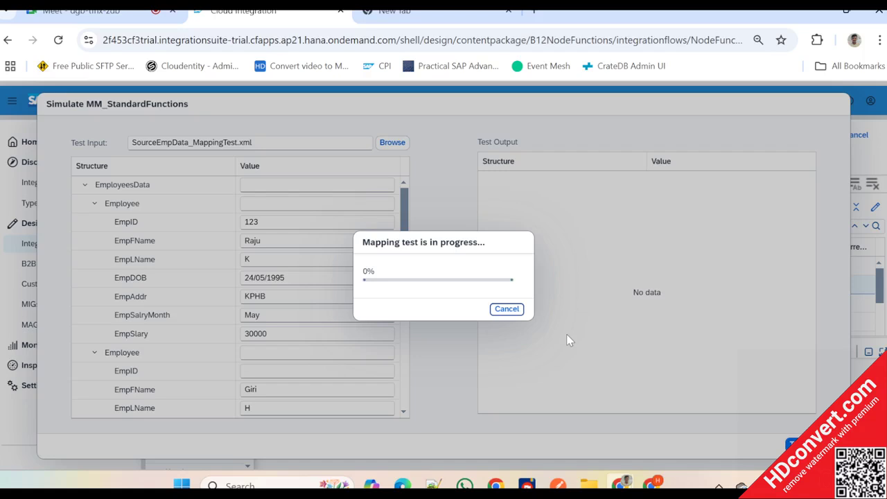
key("alt+Tab")
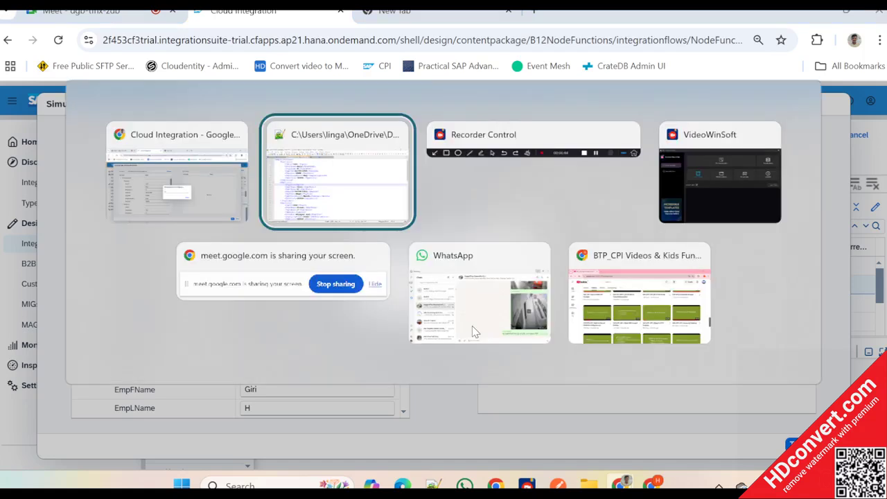
key("alt+Tab")
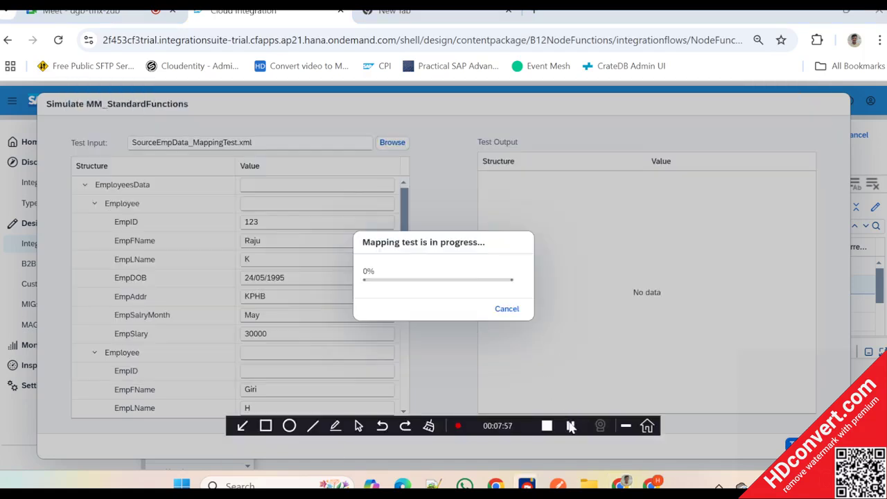
left_click_drag(495, 423, 495, 452)
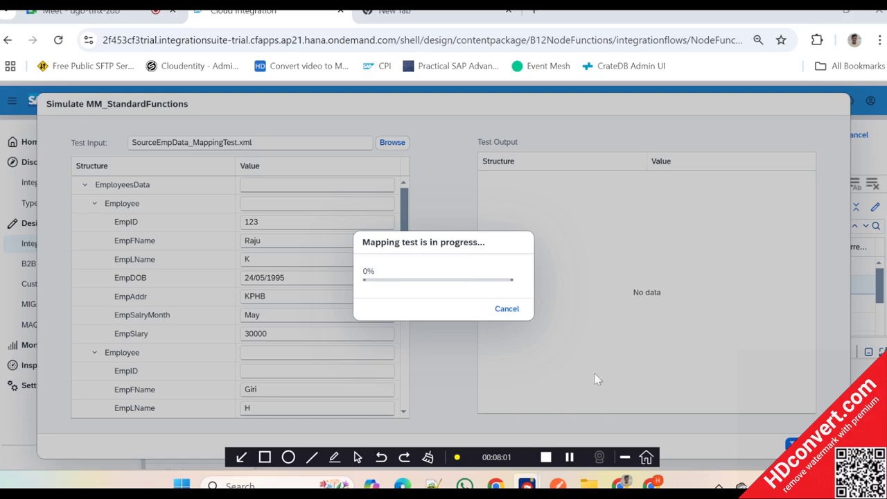
left_click(505, 309)
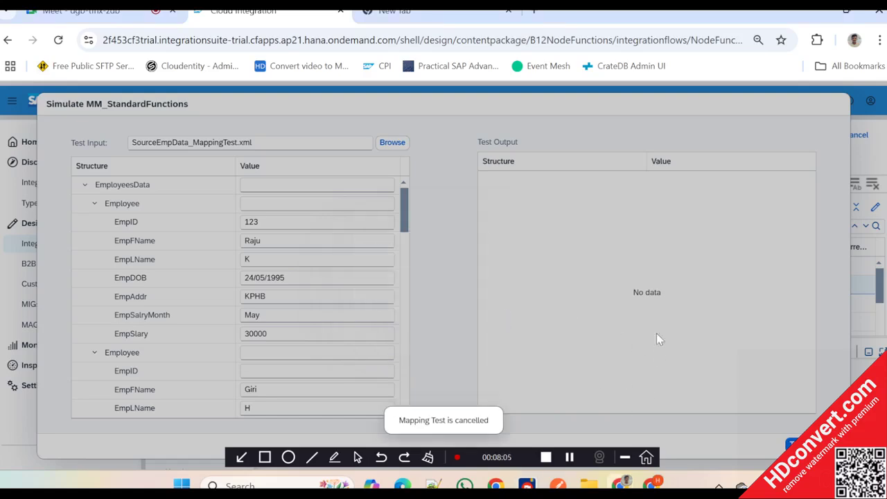
key("alt+Tab")
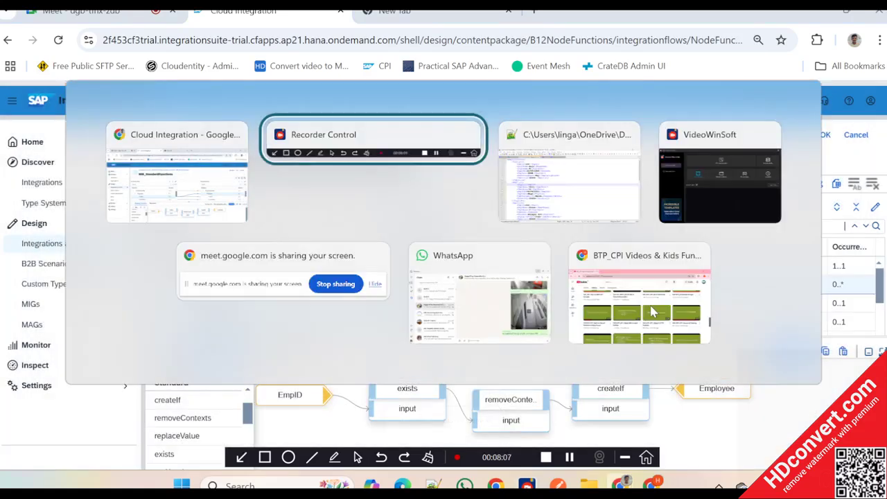
key("alt+Tab")
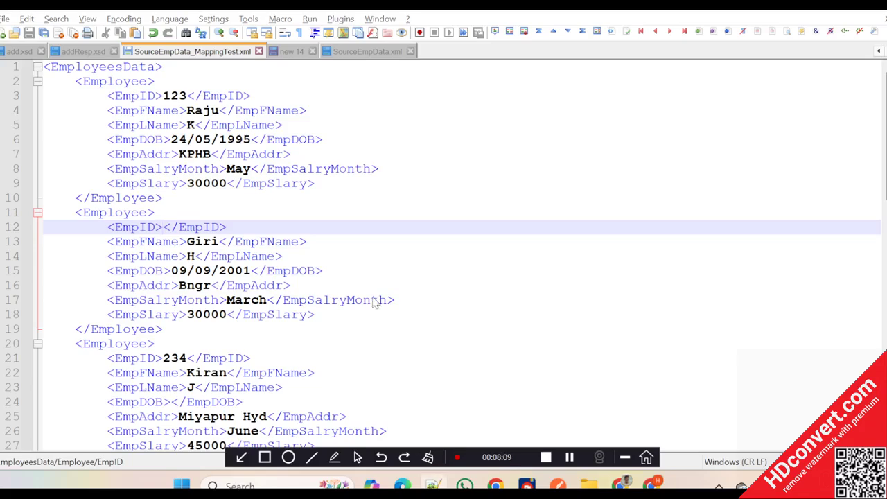
key("alt+Tab")
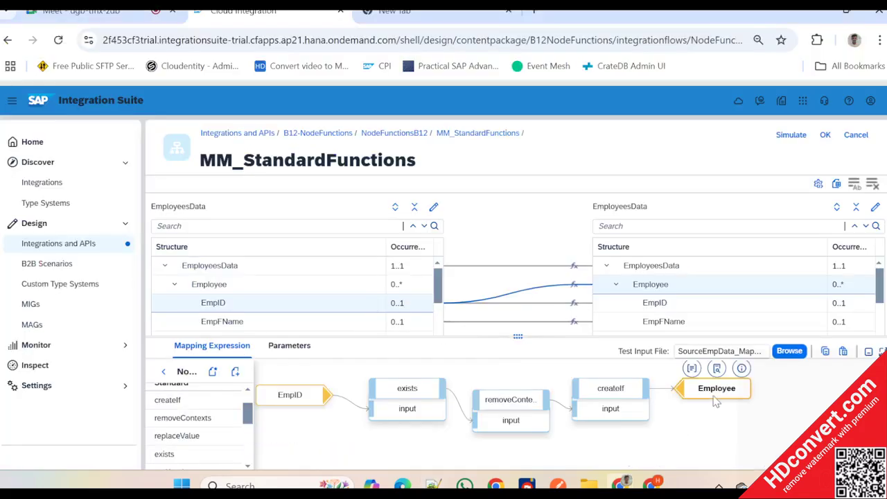
- Remove the createIf, removeContexts and exists functions from the Employee mapping expression
left_click_drag(713, 396, 744, 395)
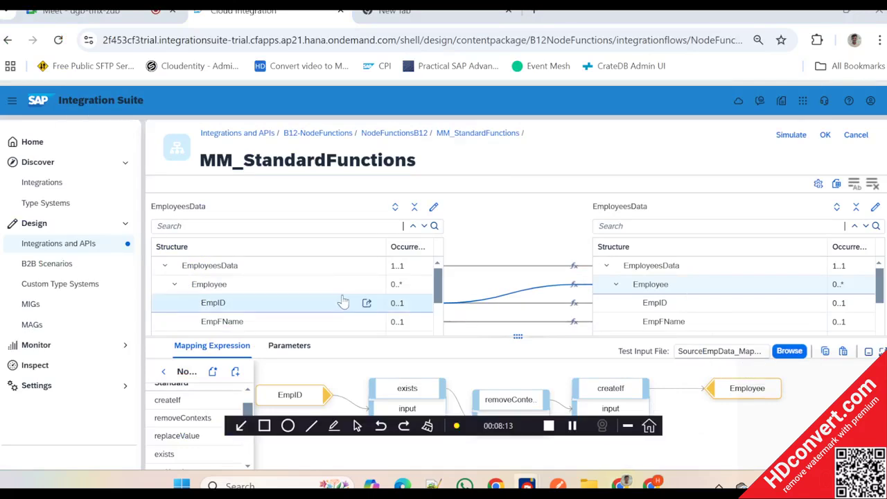
key("alt+Tab")
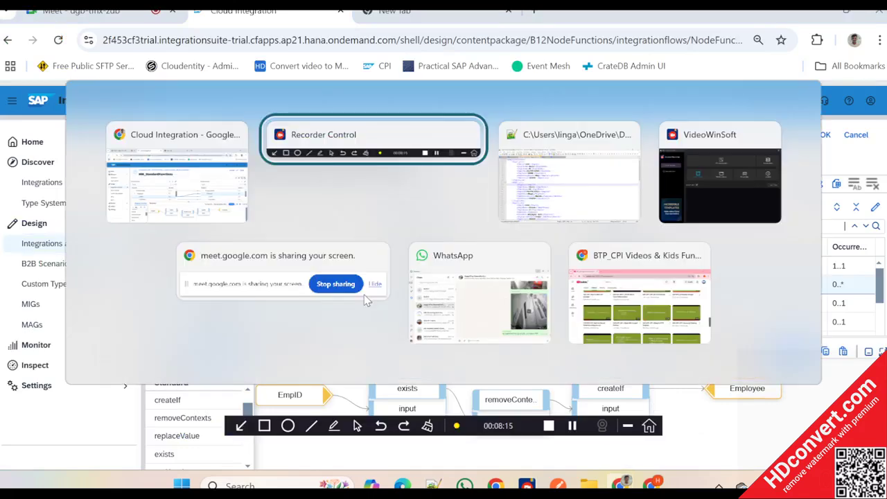
key("alt+Tab")
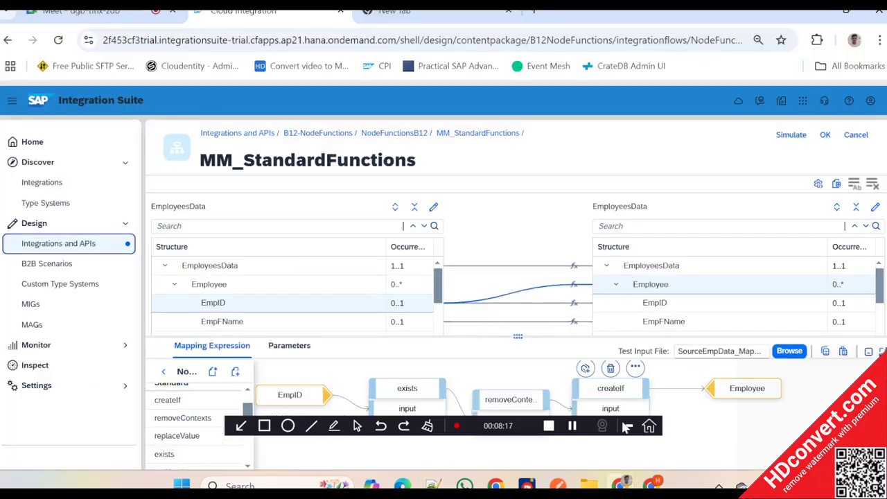
mouse_move(610, 388)
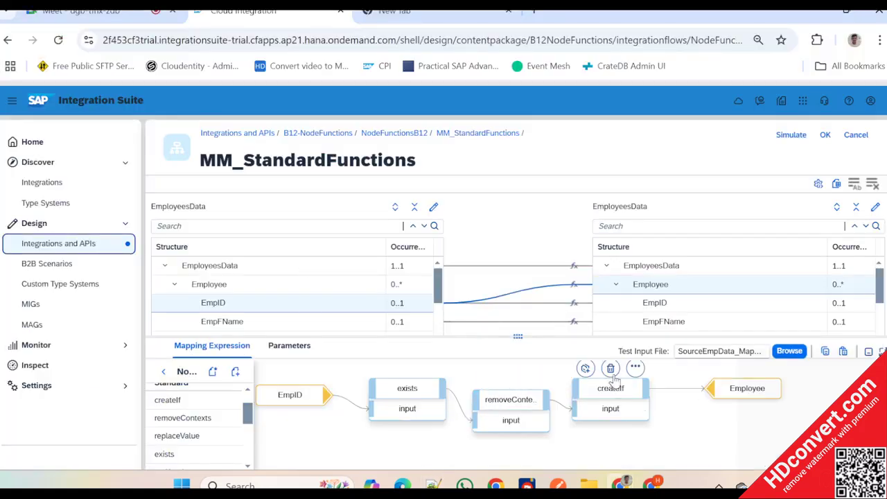
left_click(610, 370)
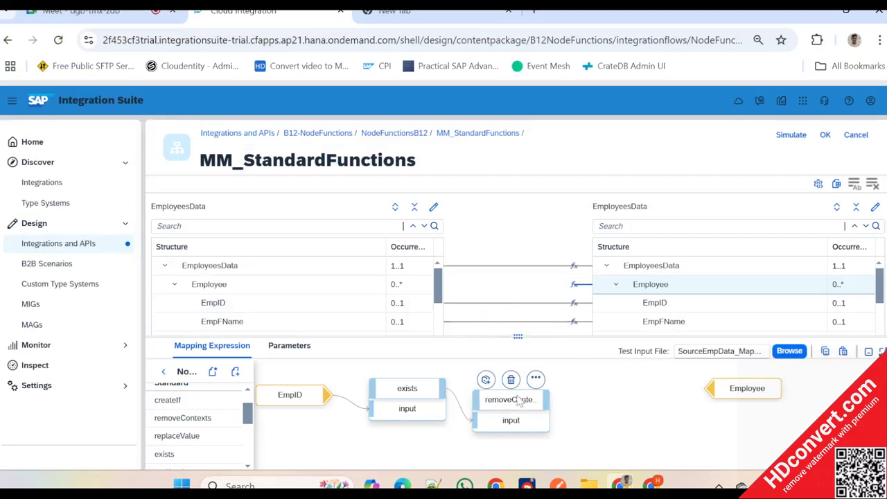
left_click(511, 378)
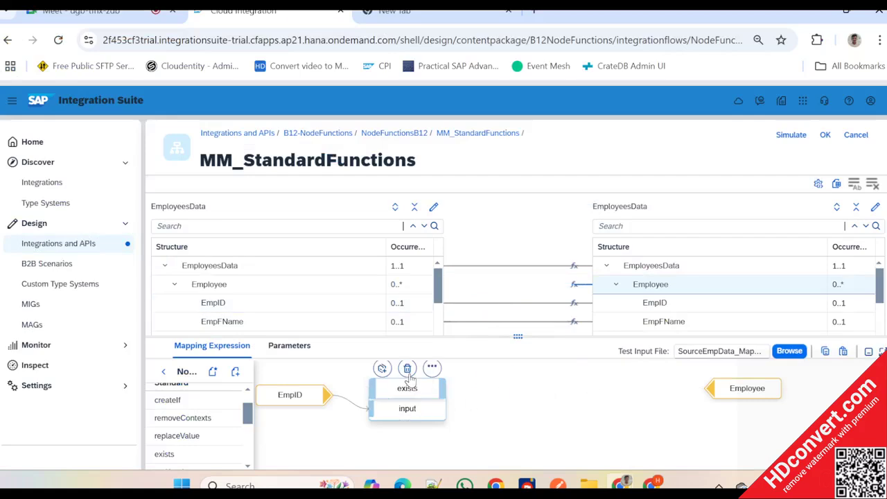
left_click(412, 370)
- Enlarge the mapping expression area, add the length text function and connect EmpID to its string input
left_click_drag(527, 336, 529, 272)
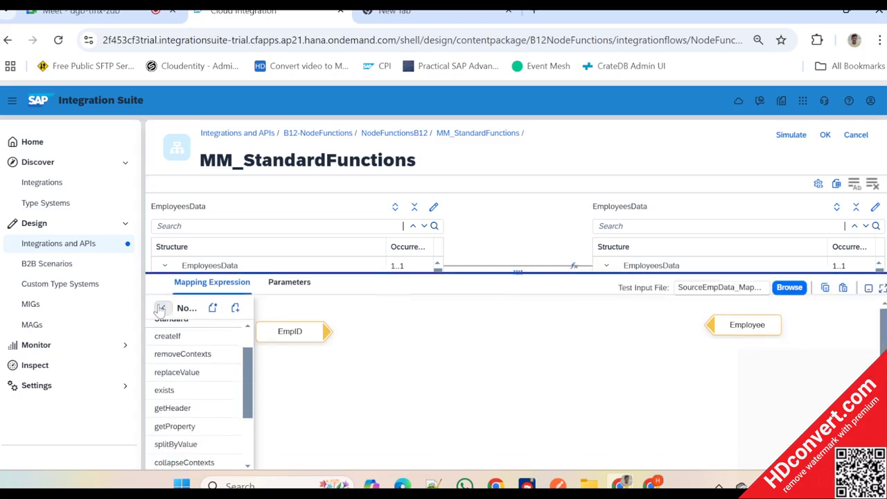
left_click(163, 307)
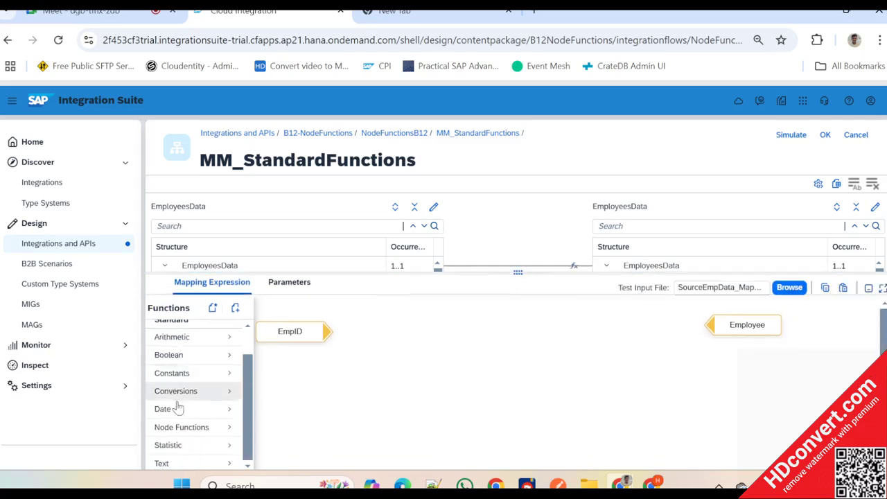
left_click(215, 428)
left_click(162, 308)
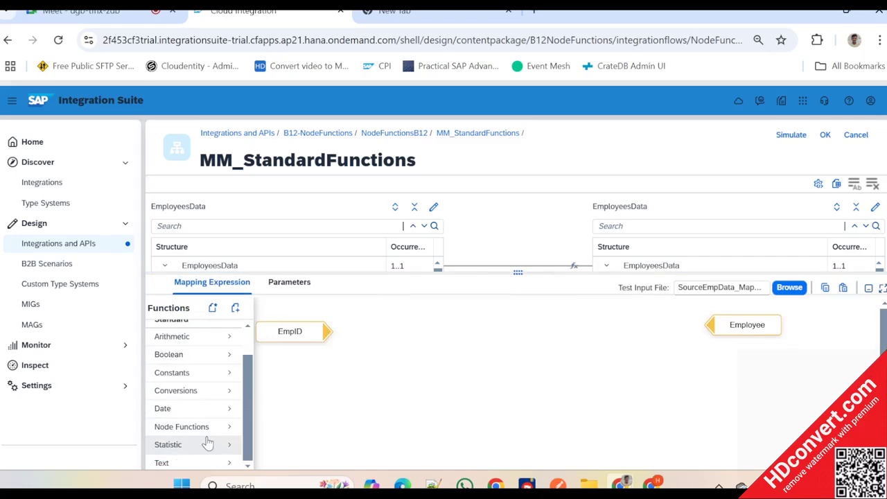
left_click(212, 463)
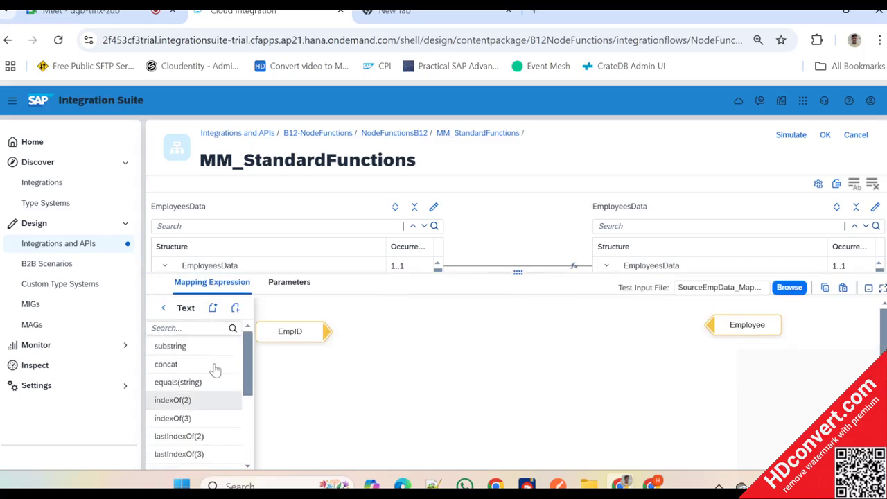
scroll(215, 370, "down", 3)
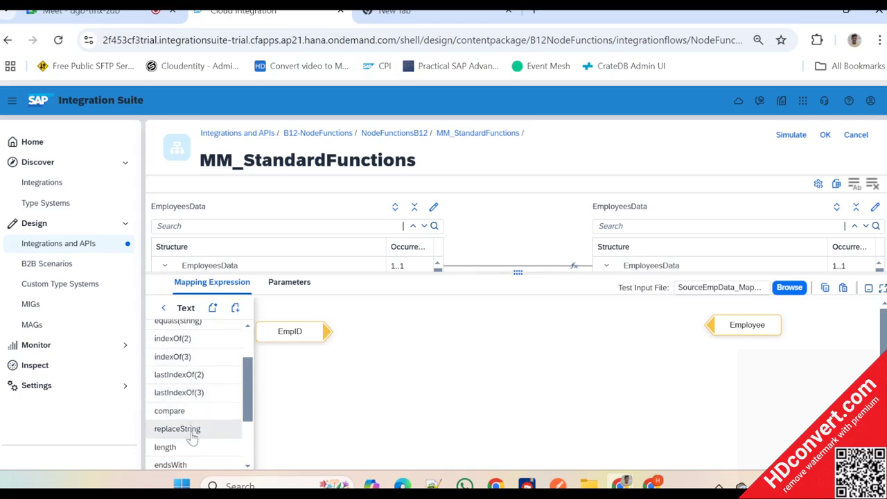
left_click(188, 451)
left_click_drag(189, 449, 427, 336)
left_click_drag(326, 334, 375, 346)
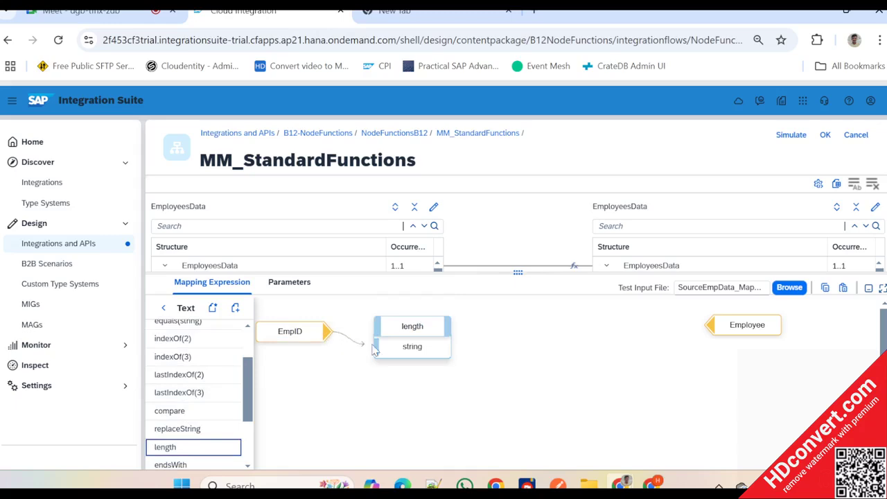
left_click(163, 308)
- Switch to Notepad++ to check the second Employee record's EmpID element, and return to SAP Integration Suite
mouse_move(308, 334)
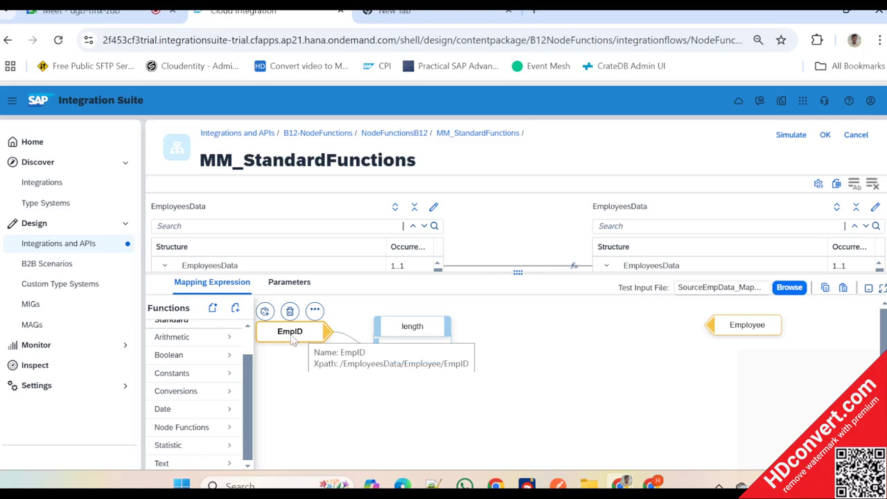
key("alt+Tab")
key("Tab")
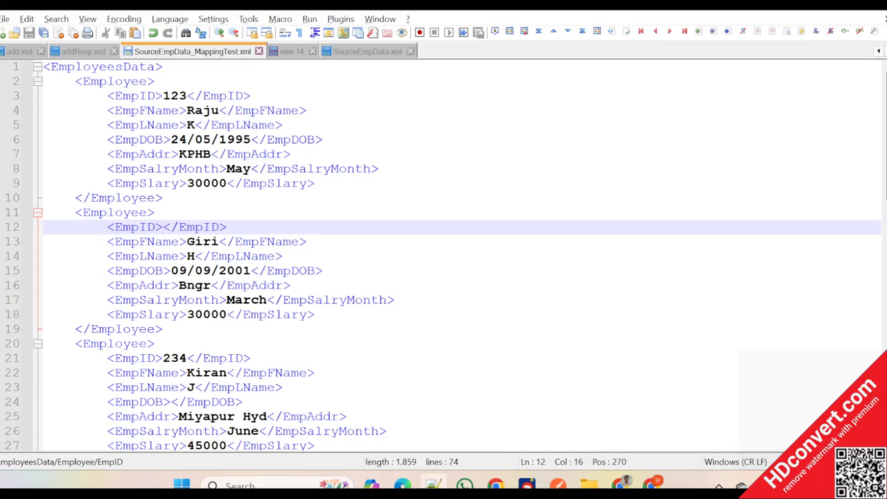
key("alt+Tab")
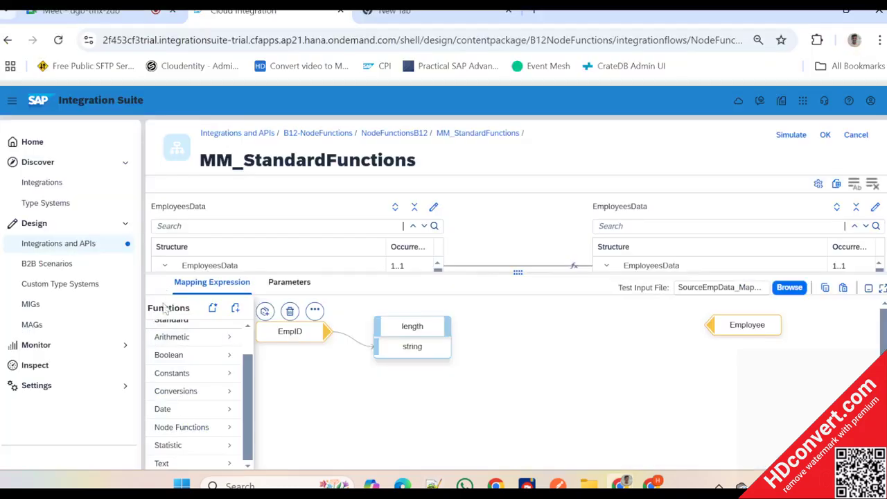
- Add the arithmetic greater function after length and connect the length output to its number1 input
scroll(188, 382, "up", 1)
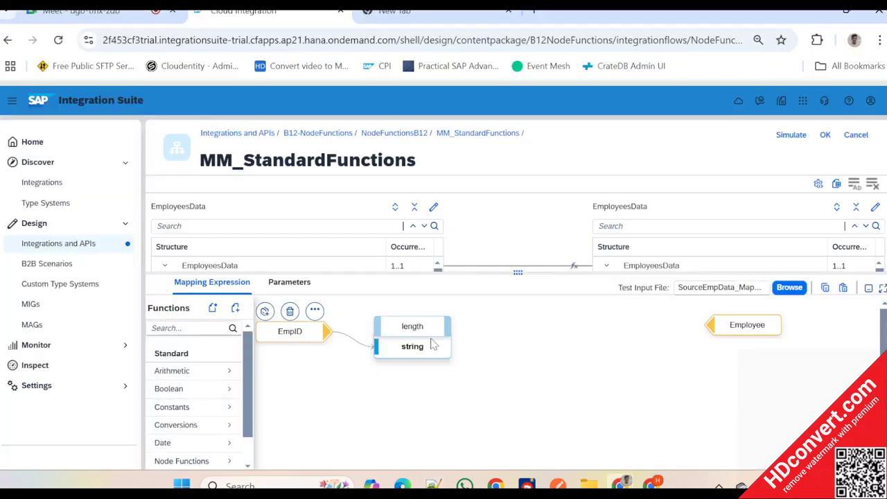
left_click_drag(409, 328, 428, 333)
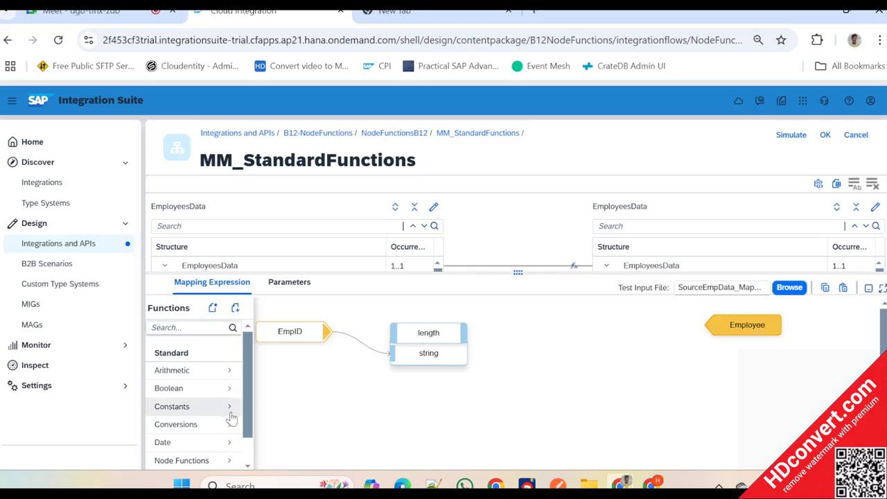
scroll(228, 406, "down", 1)
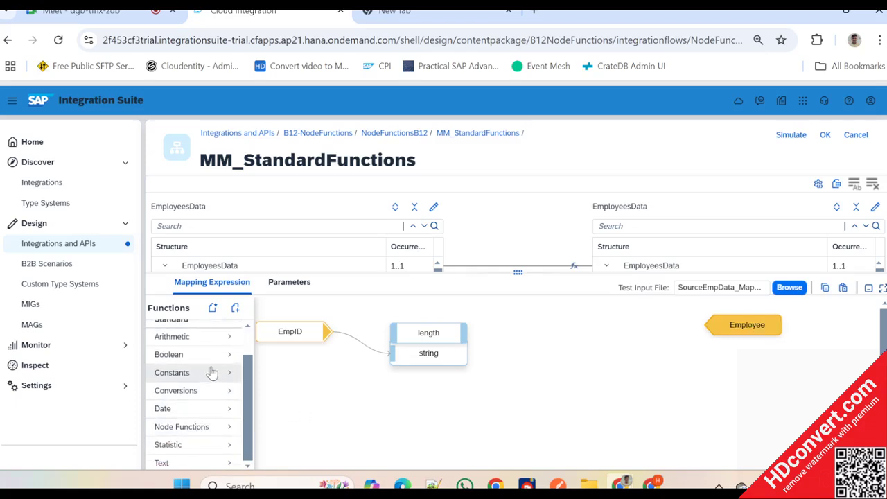
scroll(196, 424, "up", 1)
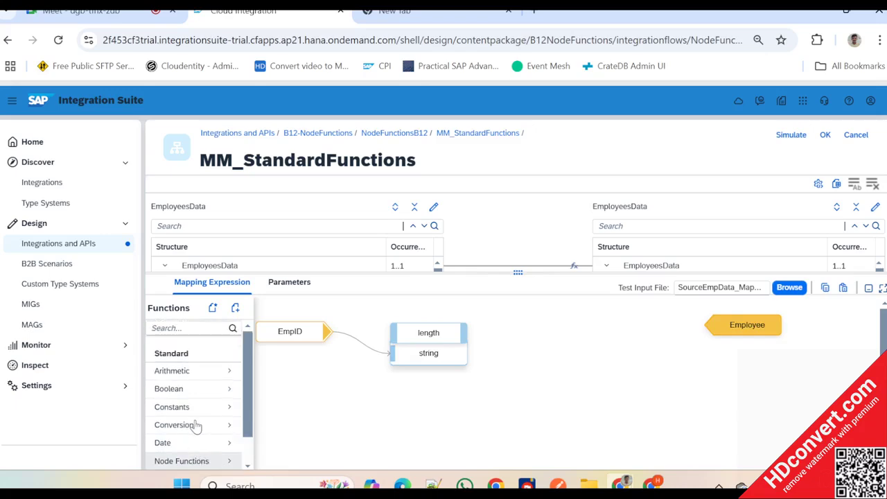
left_click(416, 333)
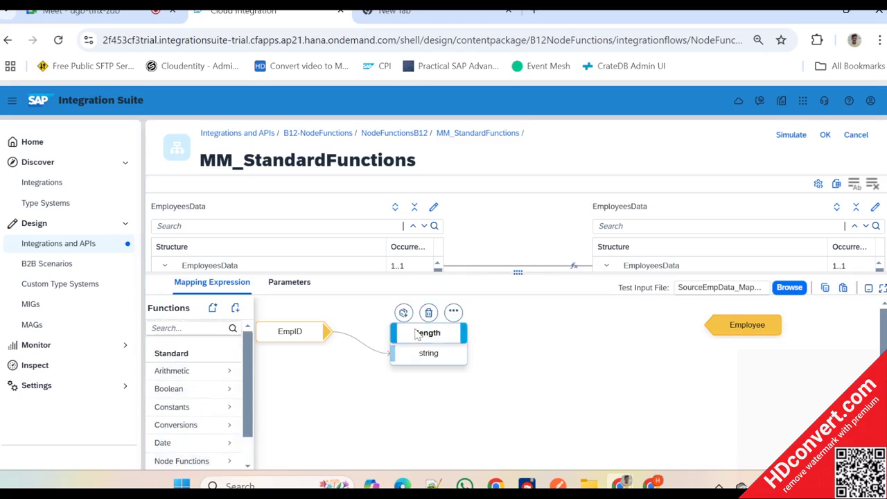
left_click(192, 373)
scroll(201, 381, "down", 1)
scroll(193, 381, "down", 2)
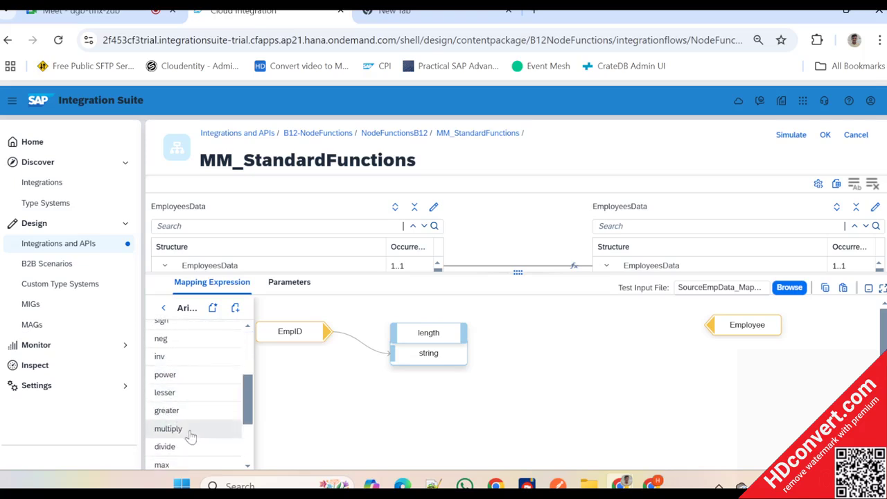
left_click(178, 413)
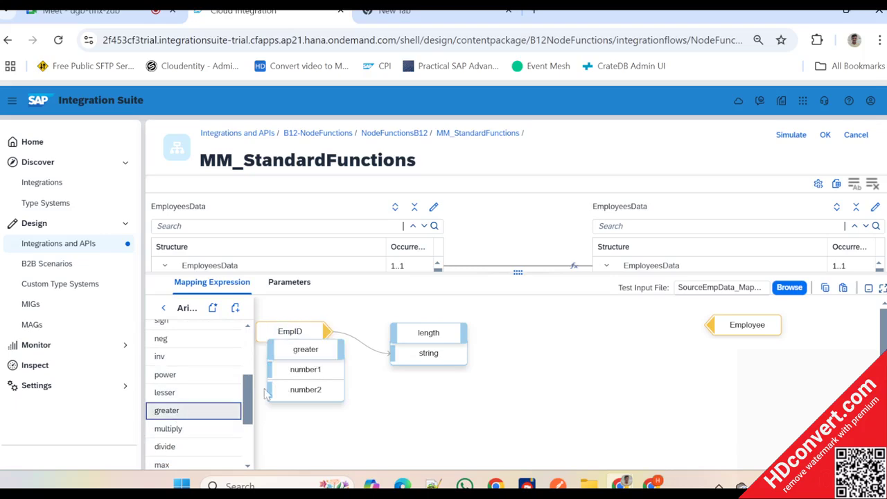
left_click_drag(316, 356, 558, 342)
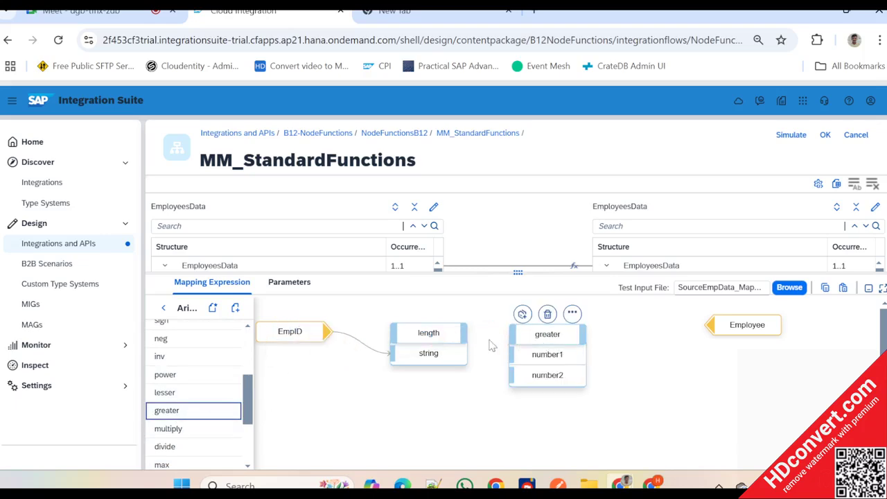
left_click_drag(464, 338, 514, 356)
- Add a constant with the value 0 and connect it to the number2 input of greater
left_click(164, 309)
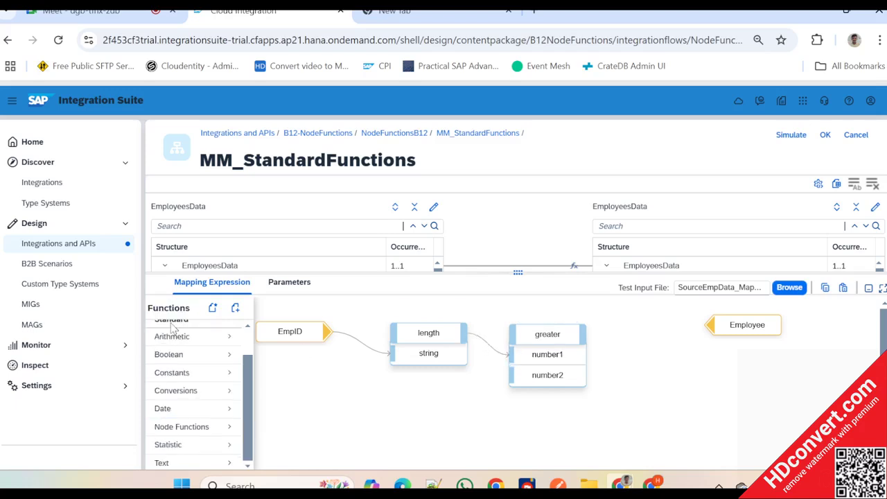
left_click(177, 371)
mouse_move(195, 347)
left_mouse_down()
mouse_move(306, 351)
mouse_move(489, 444)
mouse_move(433, 397)
mouse_move(530, 374)
left_mouse_up()
type("0")
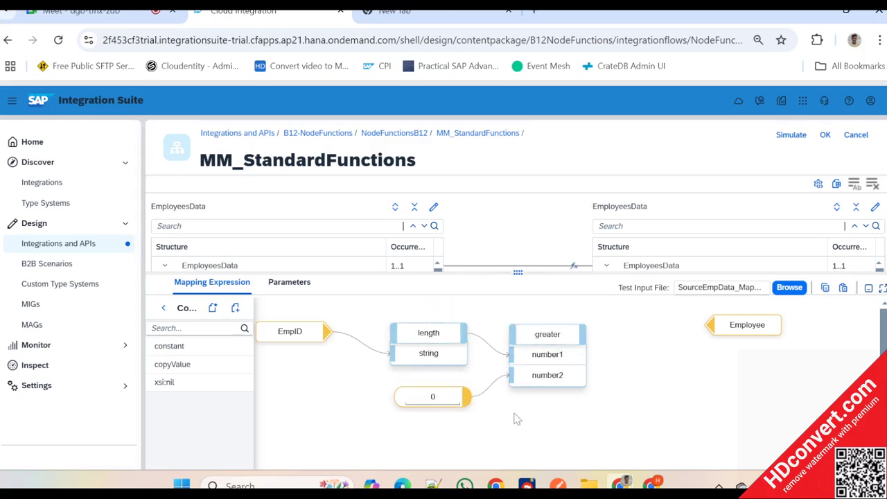
- Add the boolean ifWithoutElse function and connect the greater output to its condition input
left_click(163, 308)
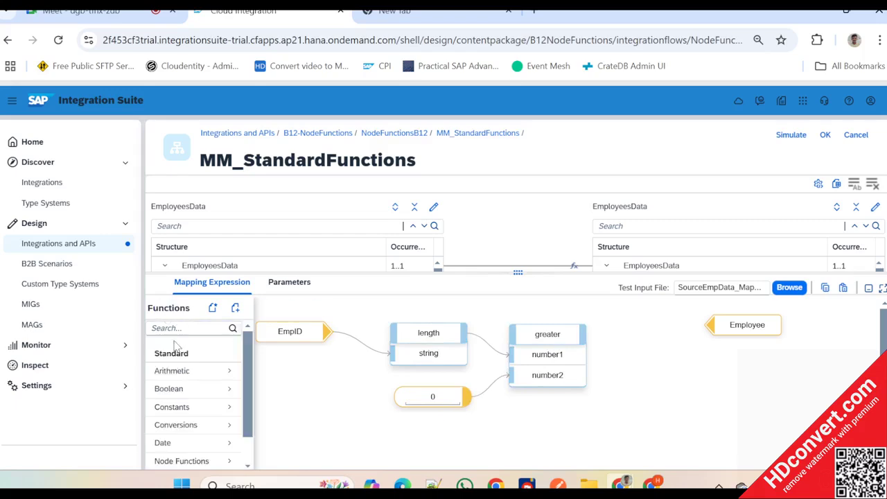
left_click(182, 388)
scroll(190, 432, "down", 1)
scroll(191, 433, "down", 1)
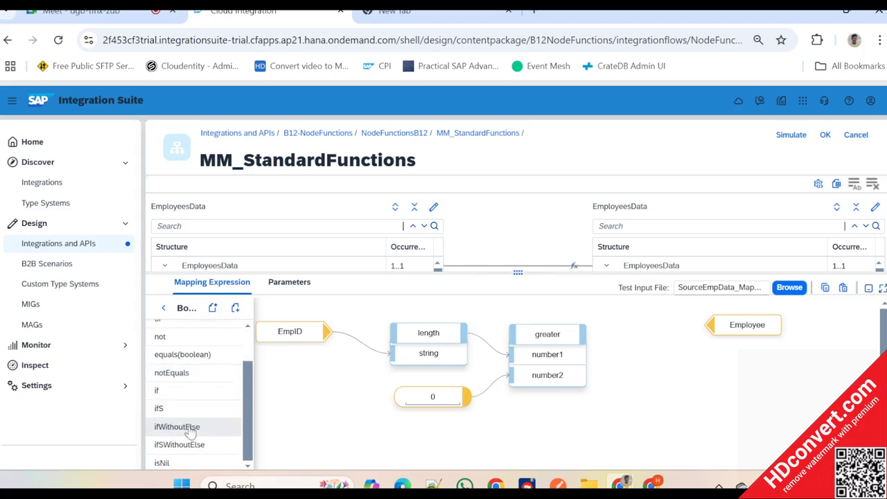
left_click(191, 427)
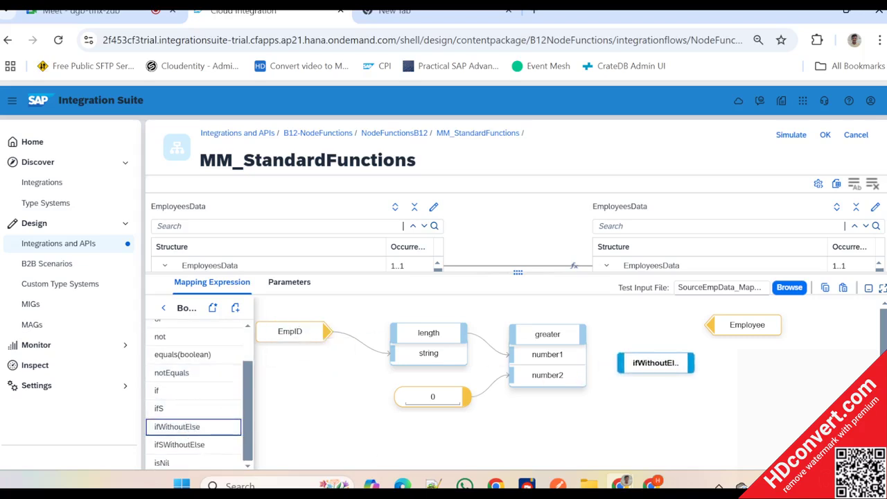
left_click_drag(656, 363, 687, 358)
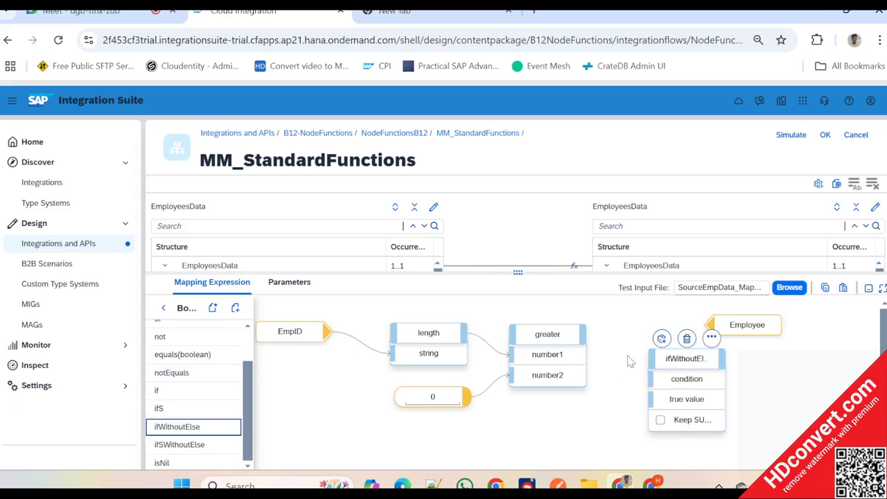
left_click_drag(586, 335, 664, 383)
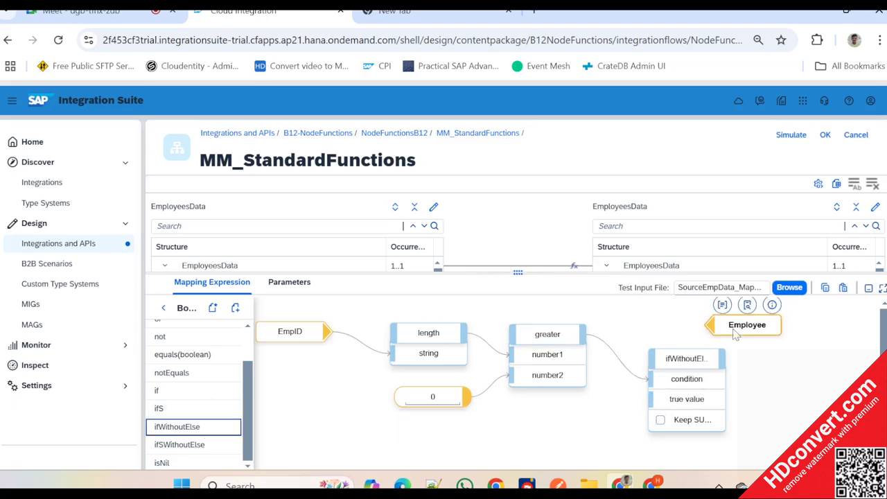
- Spread out the EmpID, ifWithoutElse and Employee nodes in the expression and return to the list of function categories
left_click_drag(738, 326, 783, 338)
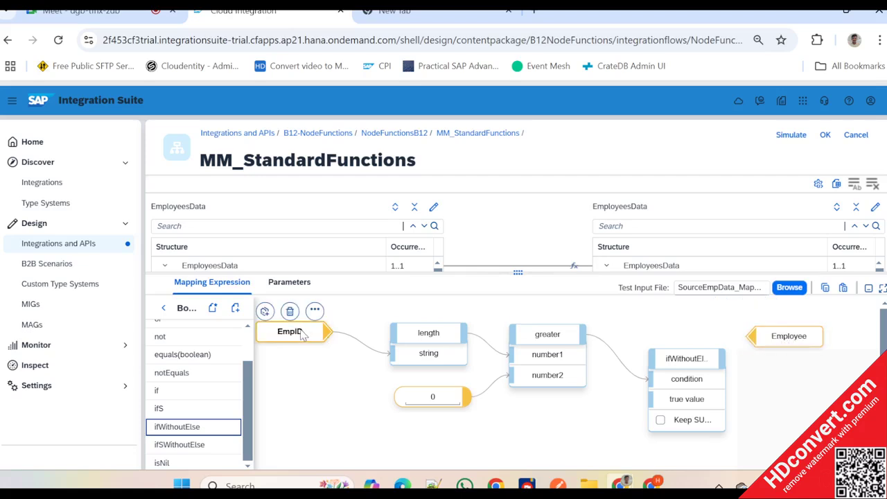
left_click_drag(303, 335, 308, 364)
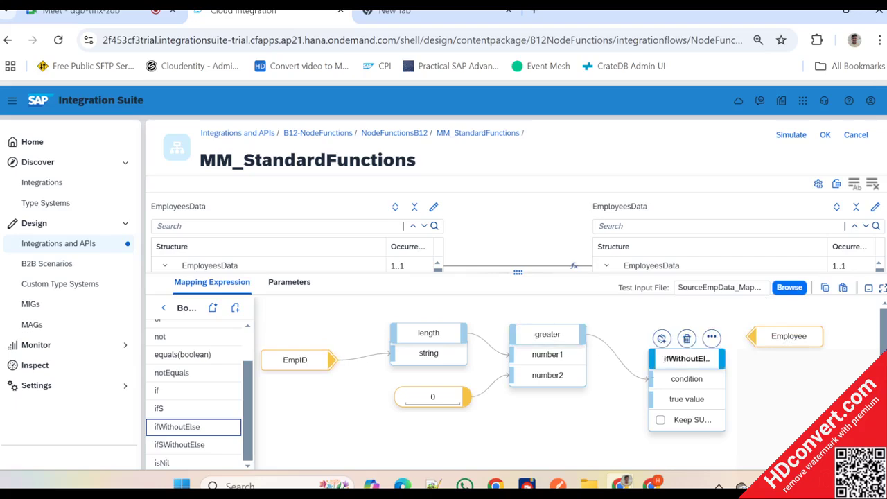
left_click_drag(695, 361, 695, 347)
left_click_drag(798, 345, 829, 342)
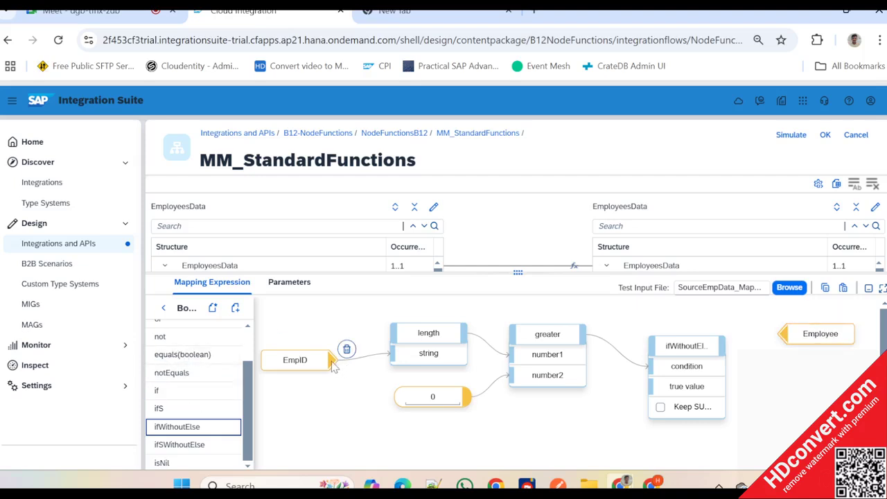
scroll(193, 381, "up", 3)
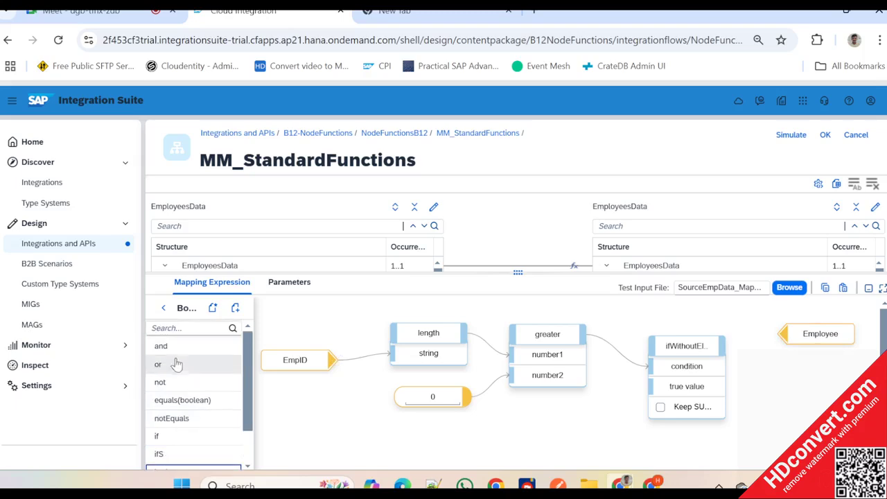
left_click(165, 308)
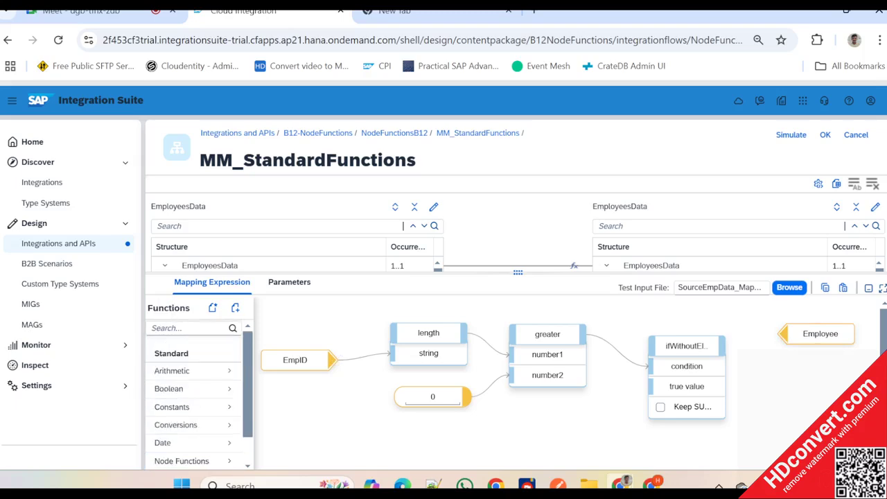
- Add a constant with the value true and connect it to the true value input of ifWithoutElse
left_click(187, 409)
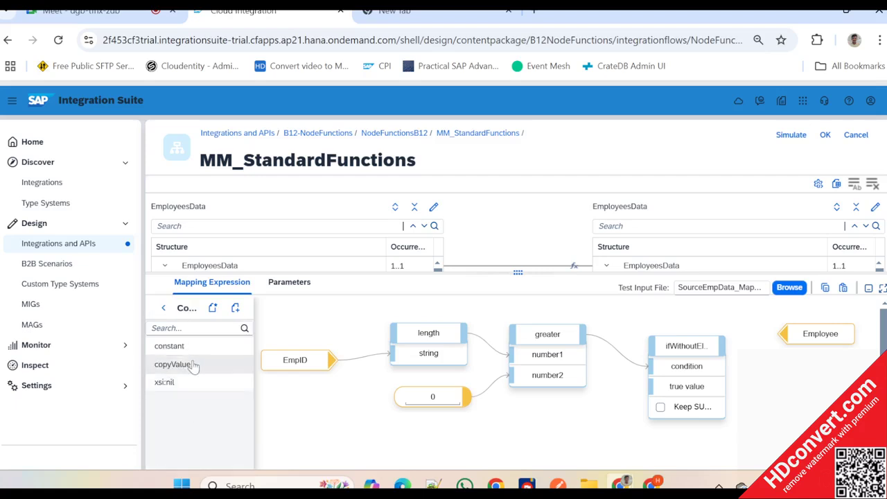
left_click_drag(198, 349, 337, 360)
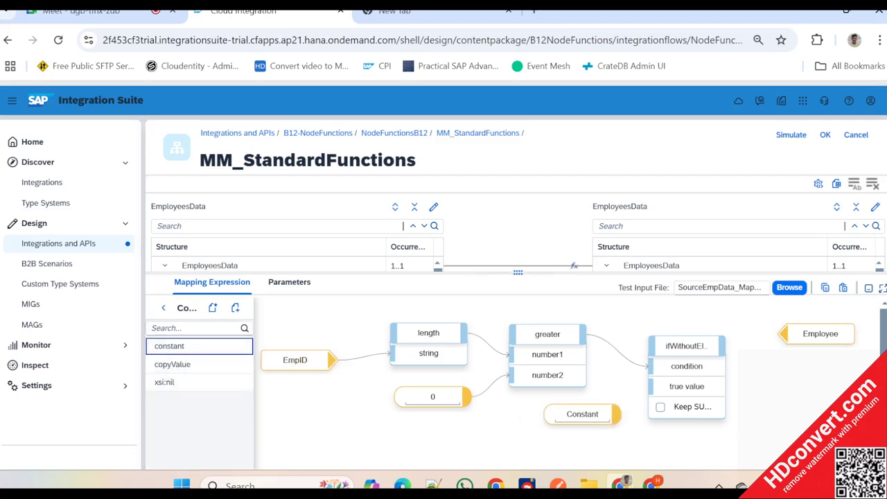
type("tru")
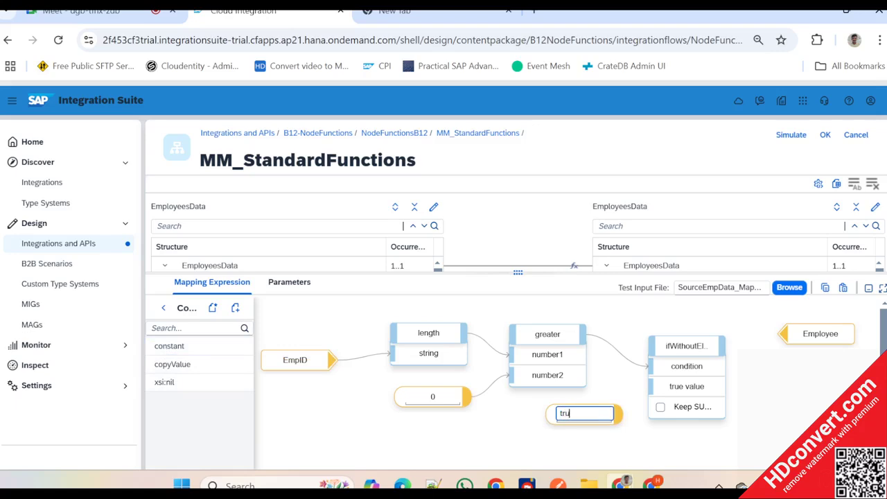
key("BackSpace")
key("BackSpace")
left_click(629, 449)
left_click_drag(600, 424, 658, 396)
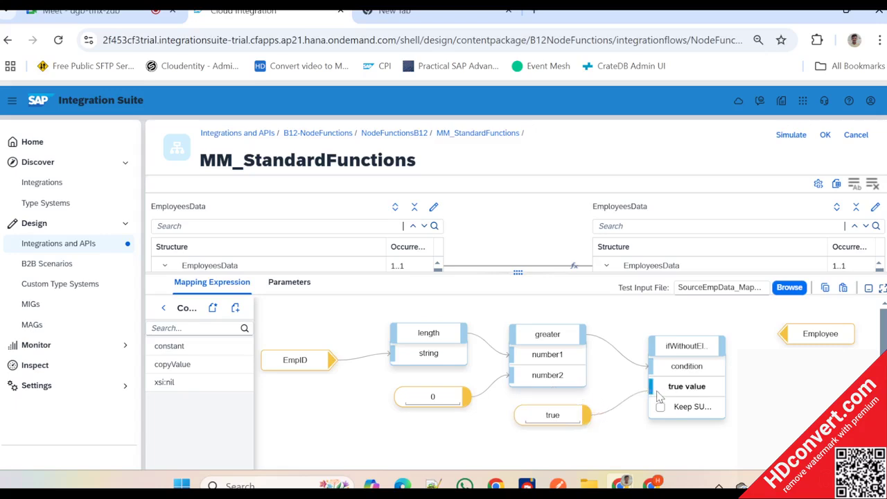
- Add the createIf node function, connect the ifWithoutElse output to its input and its output to the Employee node
left_click_drag(804, 335, 814, 334)
left_click(163, 308)
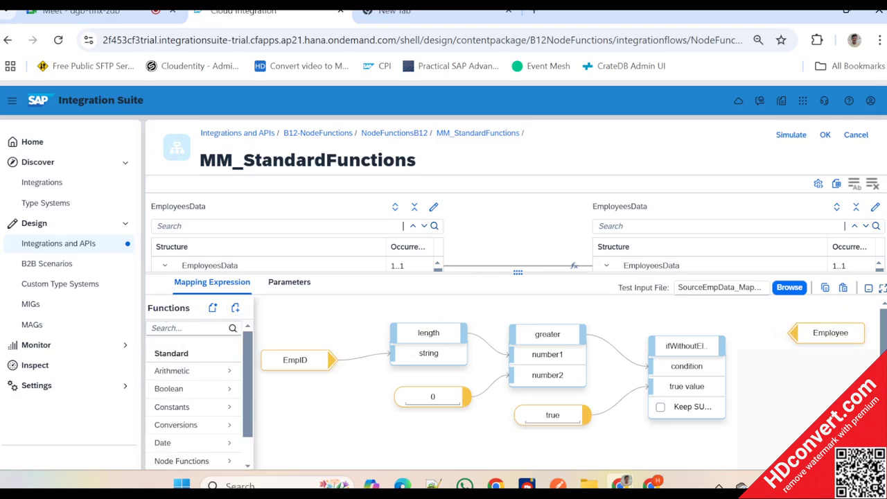
scroll(194, 409, "down", 1)
left_click(198, 428)
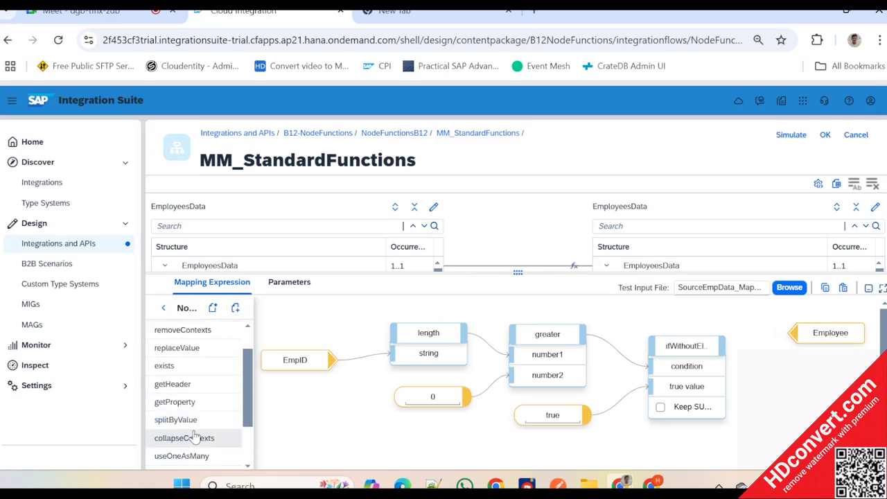
scroll(200, 340, "up", 1)
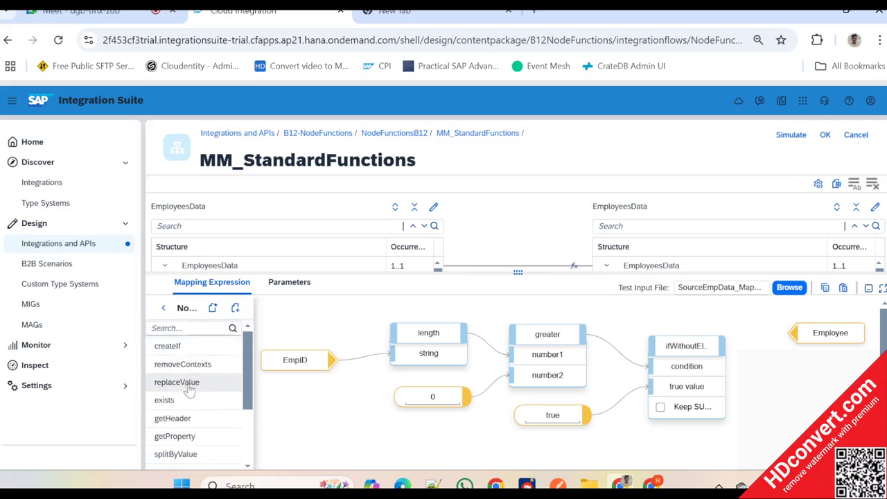
left_click_drag(194, 350, 804, 376)
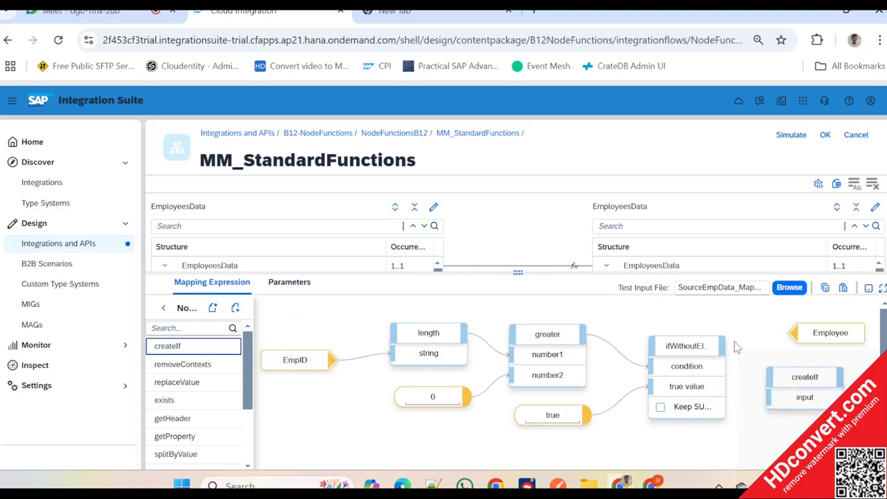
left_click_drag(722, 352, 773, 395)
left_click(831, 385)
left_click_drag(838, 383, 886, 345)
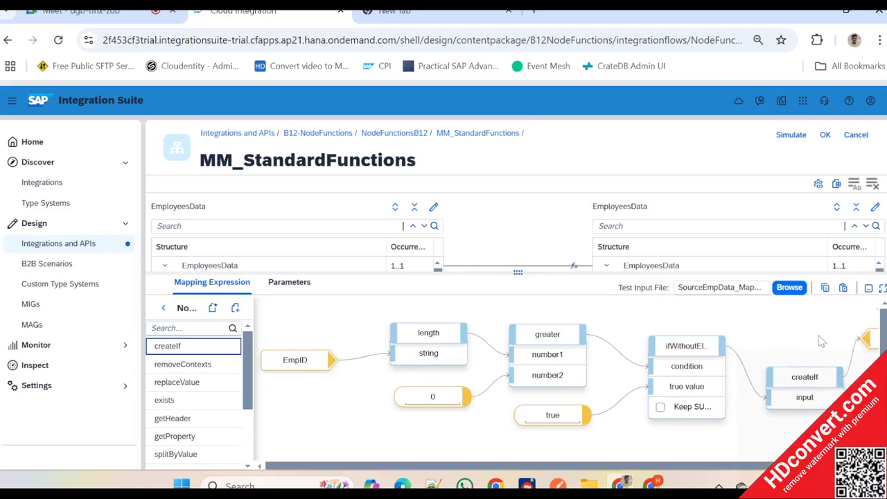
- Rearrange the EmpID, length, greater, ifWithoutElse, createIf and constant nodes to make room before createIf
left_click_drag(305, 364, 298, 351)
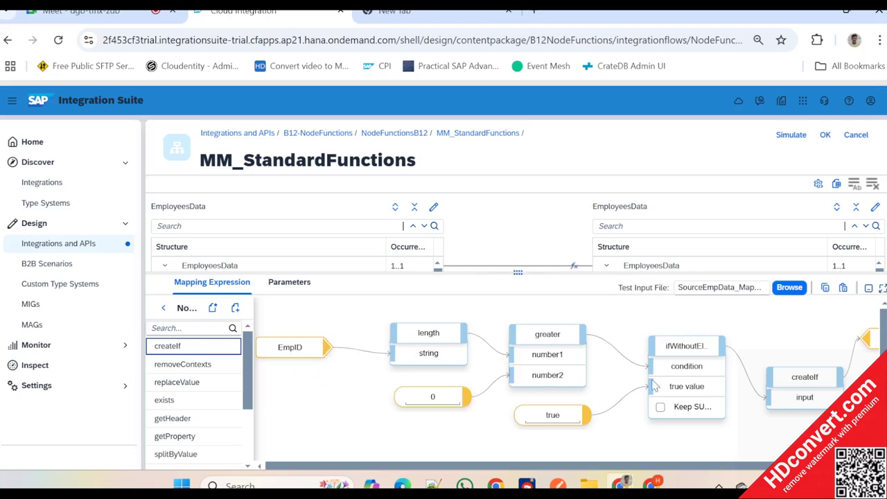
left_click(815, 378)
left_click_drag(805, 377, 808, 352)
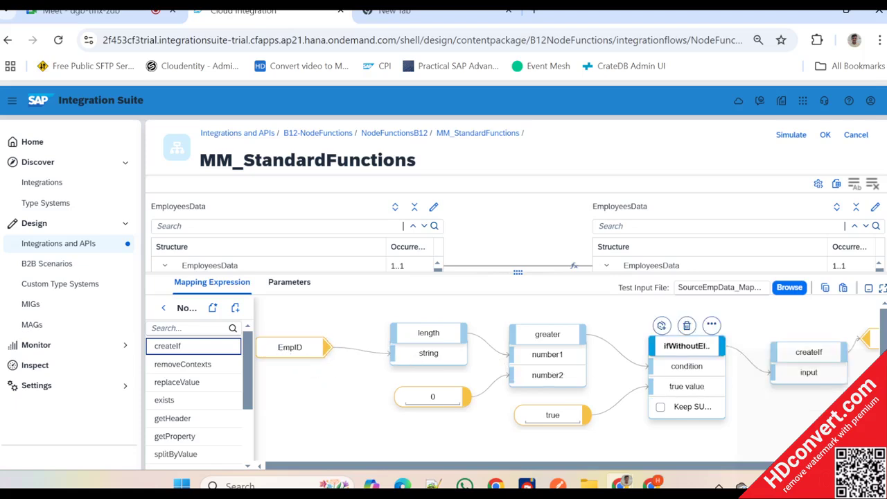
left_click_drag(686, 345, 660, 339)
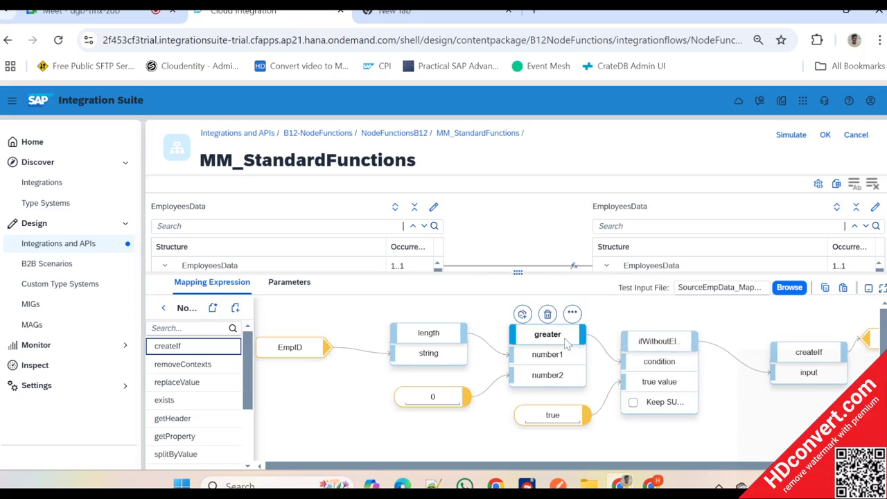
left_click_drag(565, 340, 547, 343)
left_click_drag(428, 334, 399, 334)
left_click(453, 401)
left_click_drag(454, 409, 390, 410)
left_click(549, 338)
left_click_drag(549, 338, 517, 340)
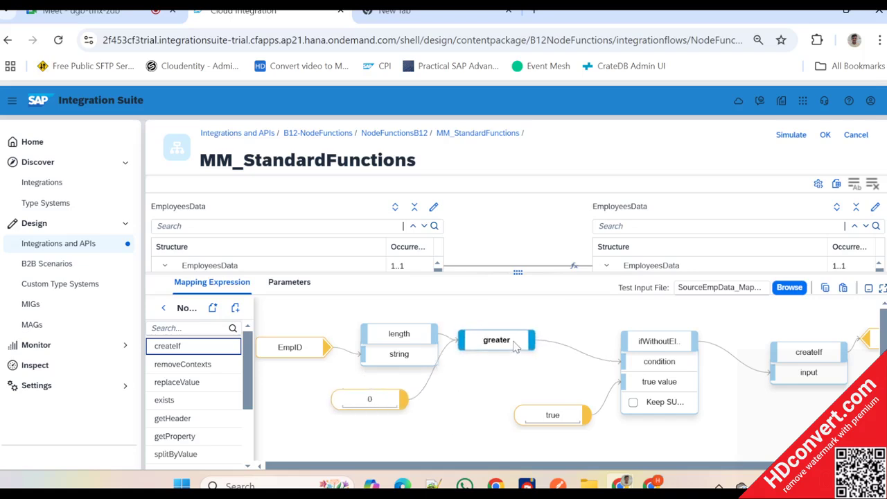
left_click_drag(658, 340, 638, 339)
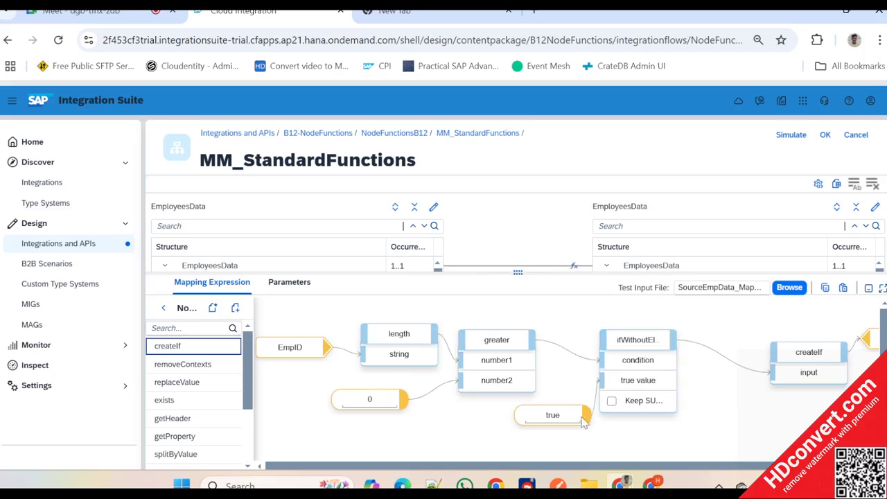
left_click_drag(582, 422, 548, 427)
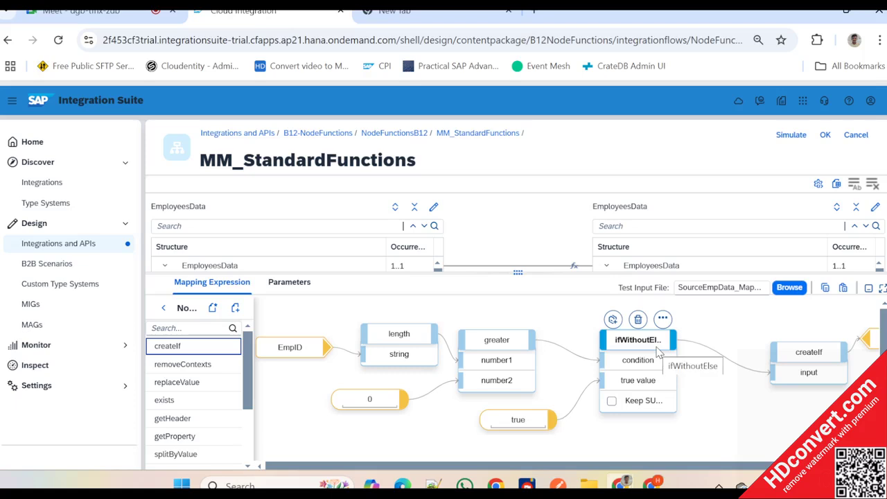
- Add the removeContexts node function and connect it between the ifWithoutElse output and the createIf input
mouse_move(655, 352)
left_mouse_down()
mouse_move(646, 352)
mouse_move(685, 352)
mouse_move(627, 359)
mouse_move(650, 358)
left_mouse_up()
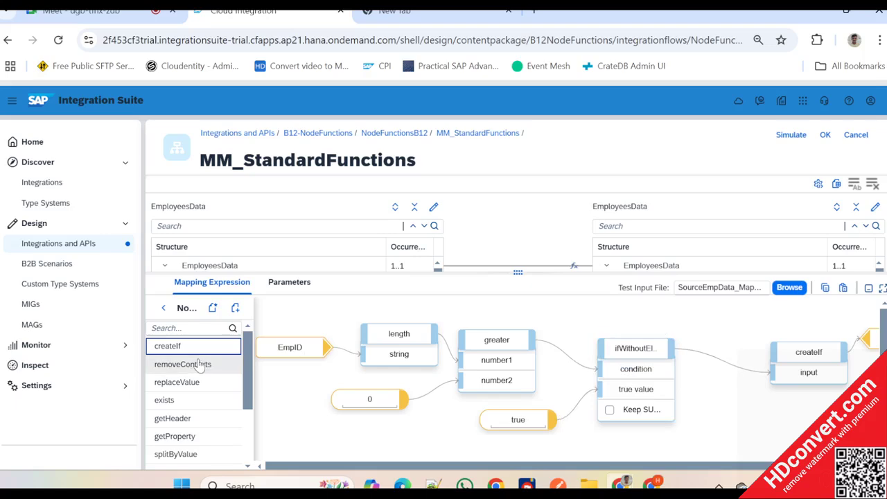
left_click_drag(183, 363, 732, 406)
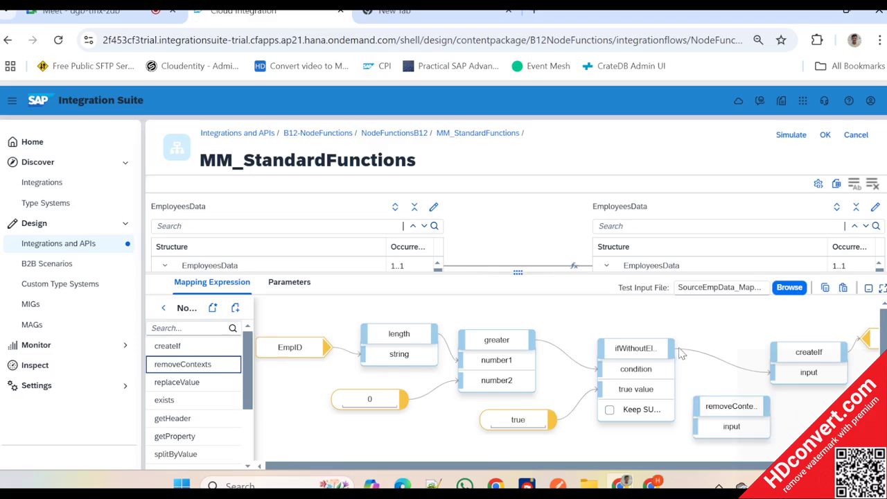
left_click_drag(675, 352, 797, 372)
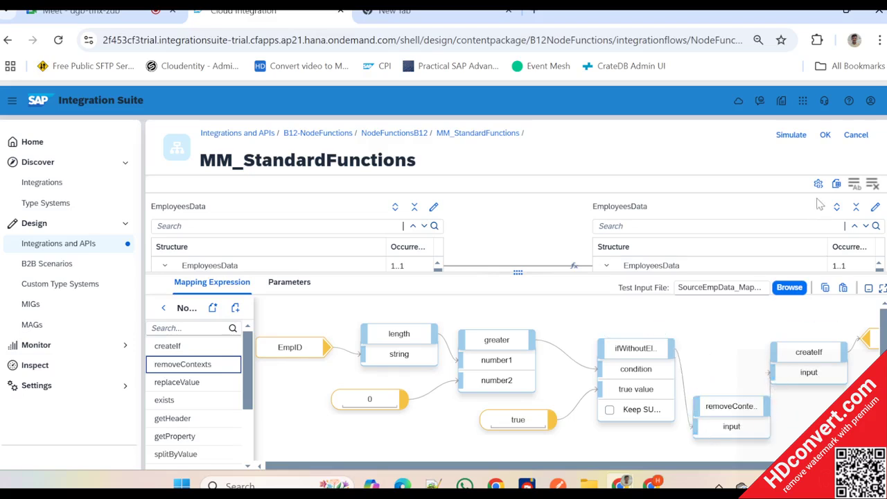
- Run the mapping simulation with the SourceEmpData_MappingTest.xml test input
left_click(791, 139)
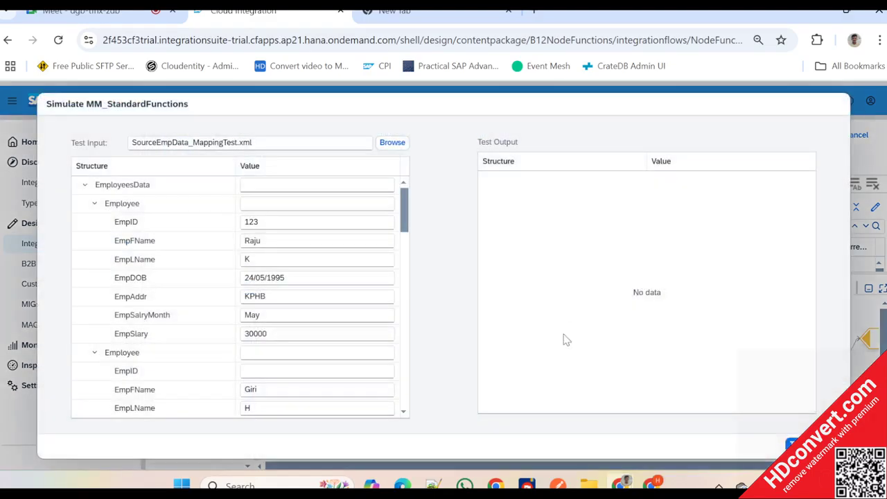
right_click(179, 352)
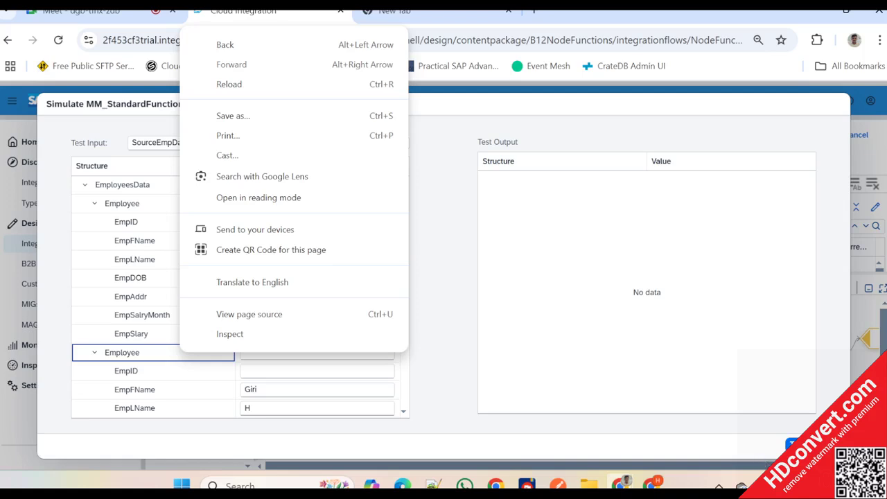
left_click(784, 444)
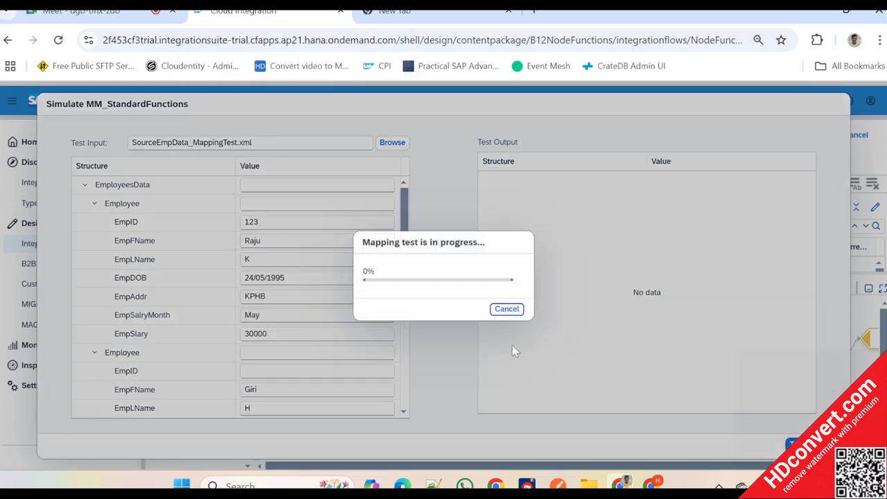
key("alt+Tab")
key("alt+Tab")
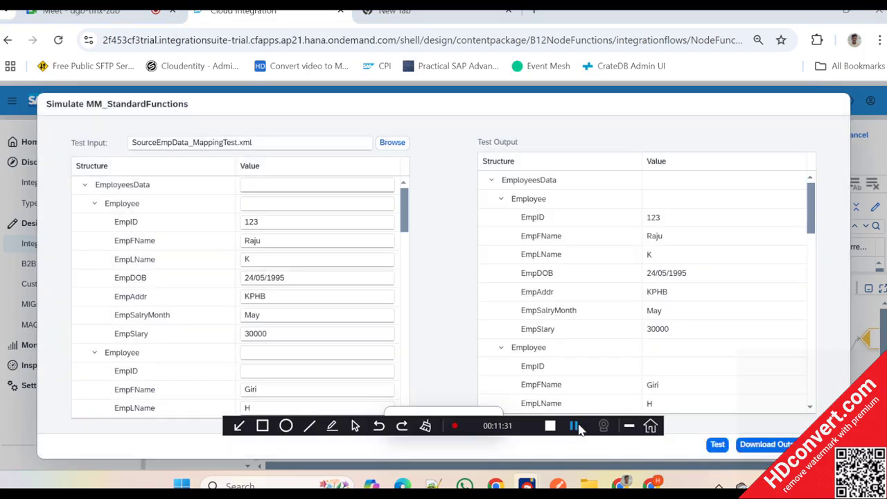
left_click(627, 426)
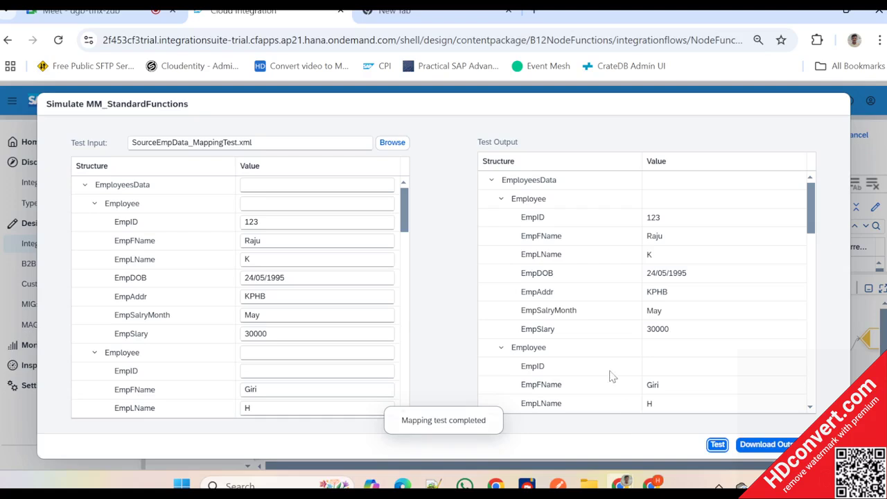
- Examine the EmpID and EmpFName of the second Employee node in the test output and close the simulation
scroll(598, 340, "down", 4)
scroll(600, 345, "up", 2)
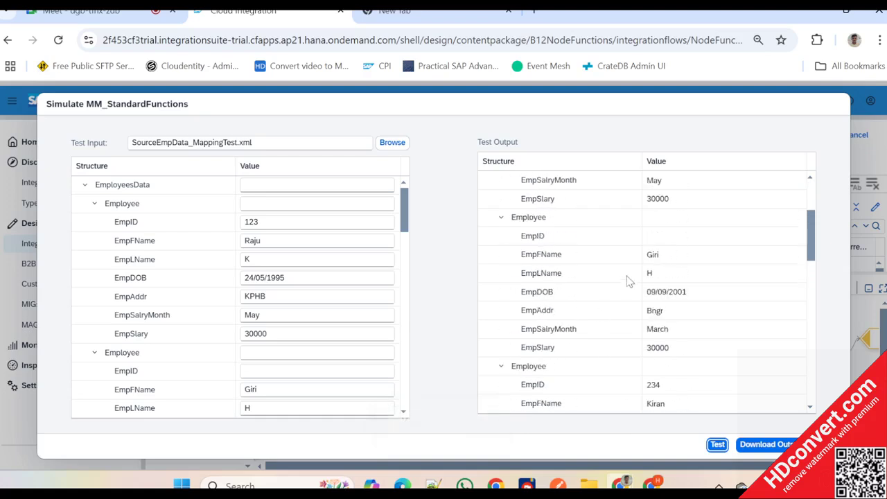
left_click(658, 255)
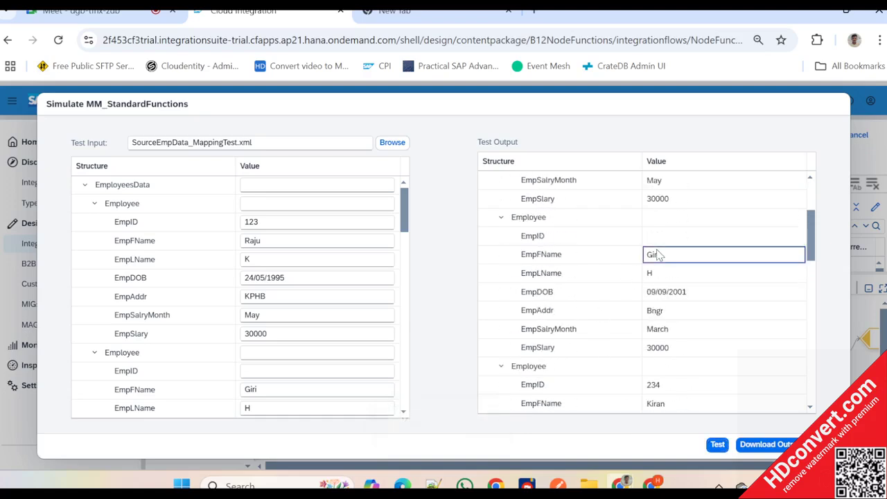
left_click(611, 240)
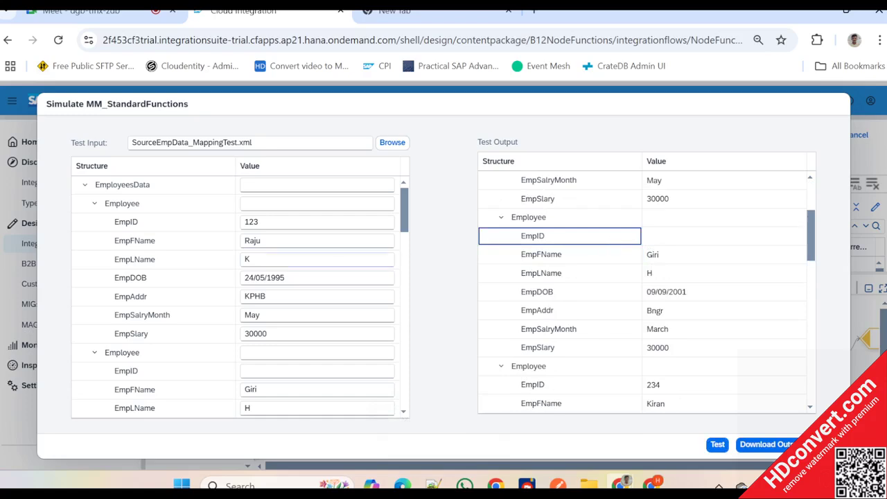
left_click(828, 444)
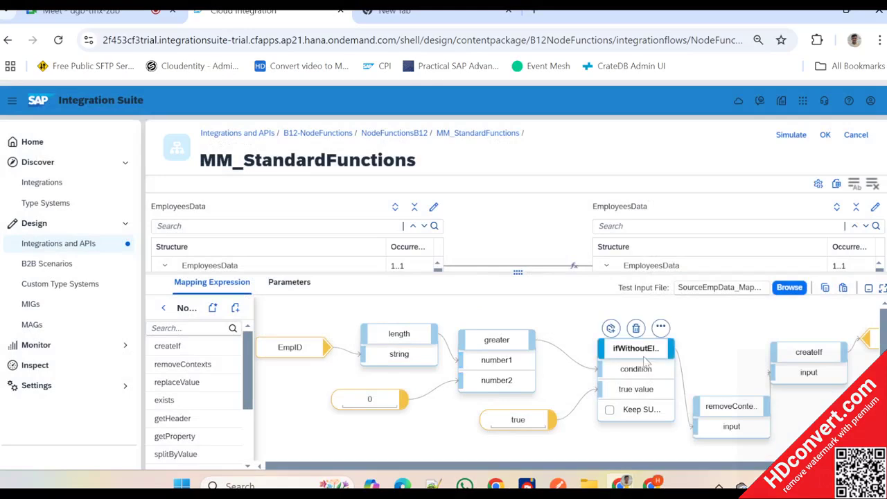
- Connect the greater output directly to the createIf input and delete the ifWithoutElse function
left_click_drag(653, 355, 661, 403)
left_click_drag(533, 344, 777, 377)
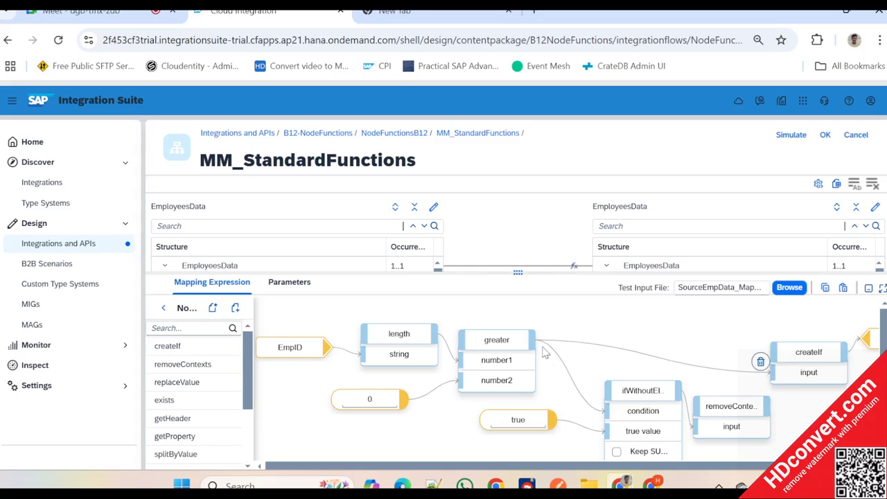
left_click_drag(670, 393, 647, 406)
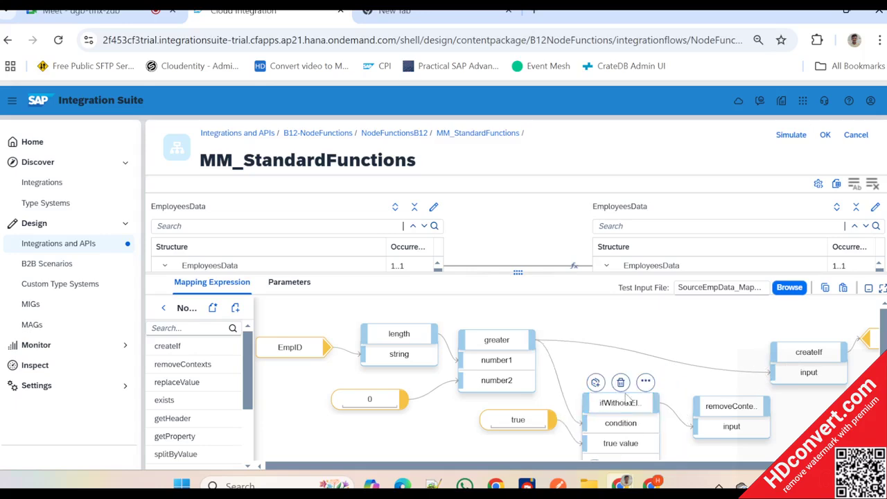
left_click(619, 382)
- Place removeContexts between greater and createIf, connecting the greater output to its input and its output to createIf
left_click(731, 411)
left_click_drag(730, 414, 658, 351)
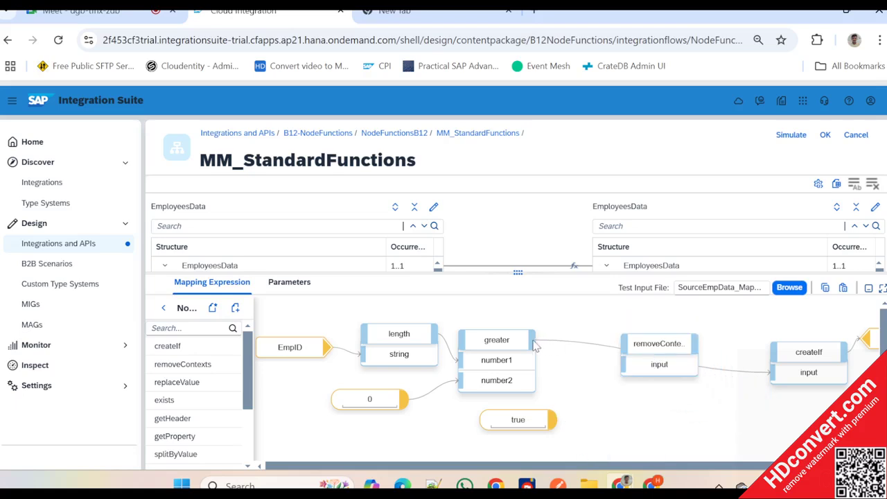
left_click_drag(534, 346, 651, 365)
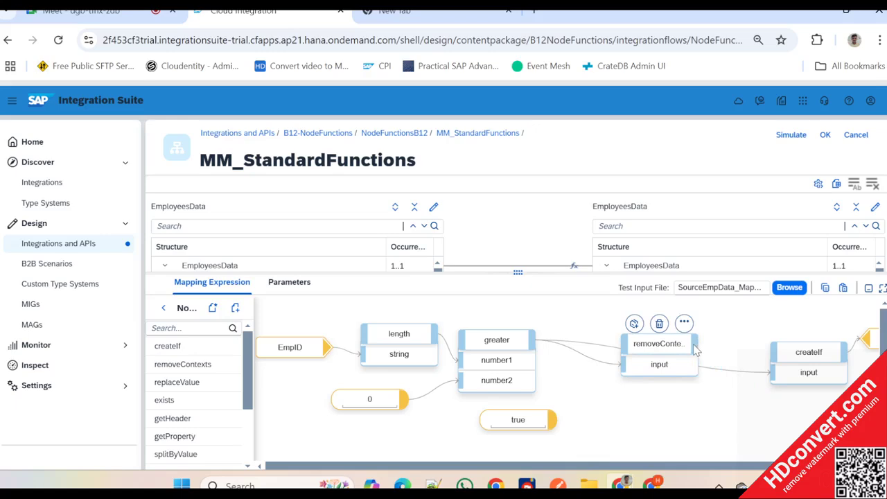
left_click_drag(695, 345, 777, 373)
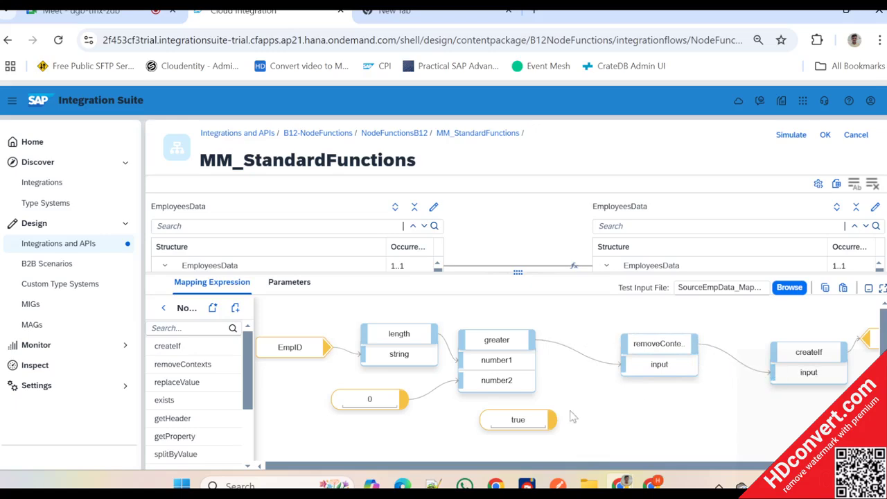
- Delete the unused true constant and move removeContexts and createIf closer to greater
left_click(517, 419)
left_click(519, 400)
left_click(653, 346)
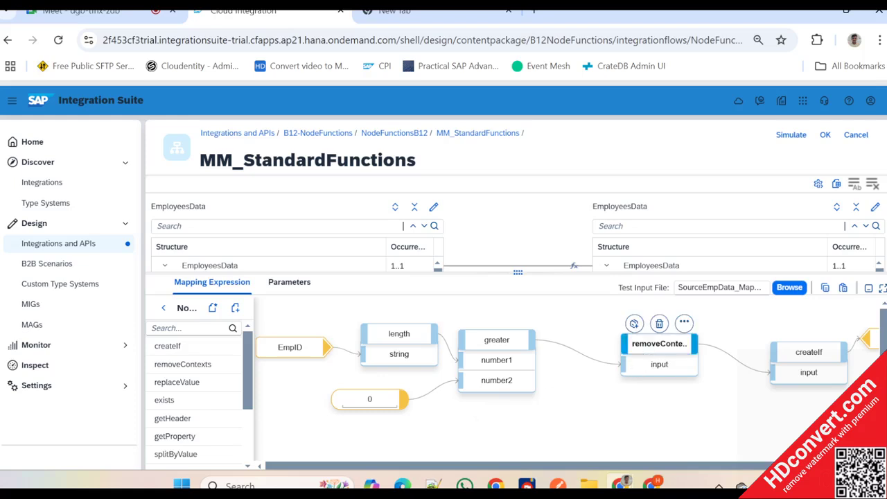
left_click_drag(654, 347, 615, 340)
left_click_drag(811, 362, 753, 354)
left_click(390, 404)
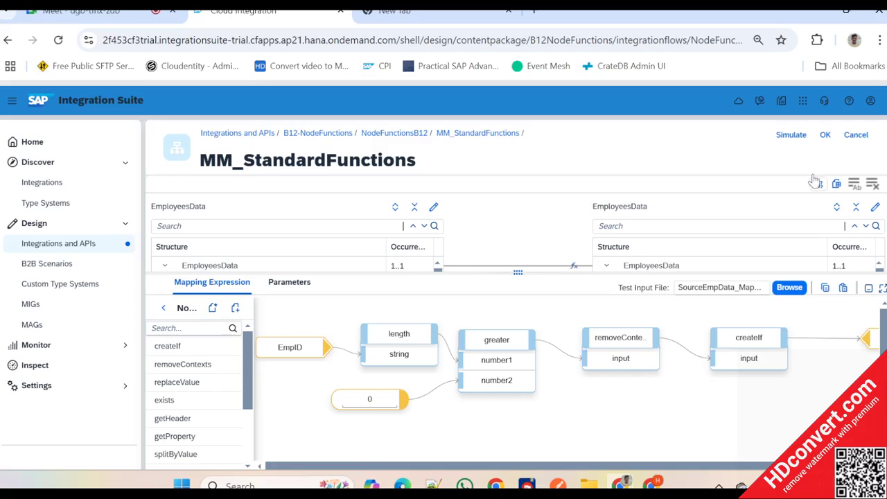
- Simulate the mapping with SourceEmpData_MappingTest.xml, compare the output Employee nodes with the input ones, and close the simulation
left_click(790, 137)
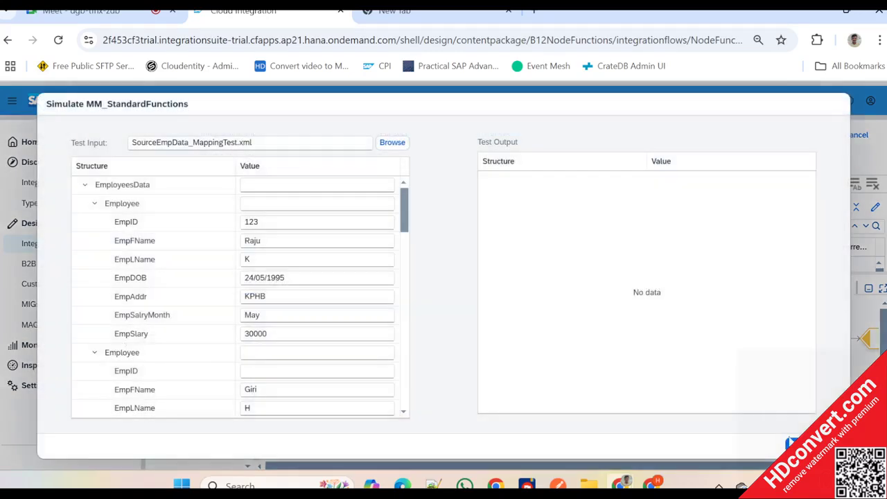
left_click(790, 443)
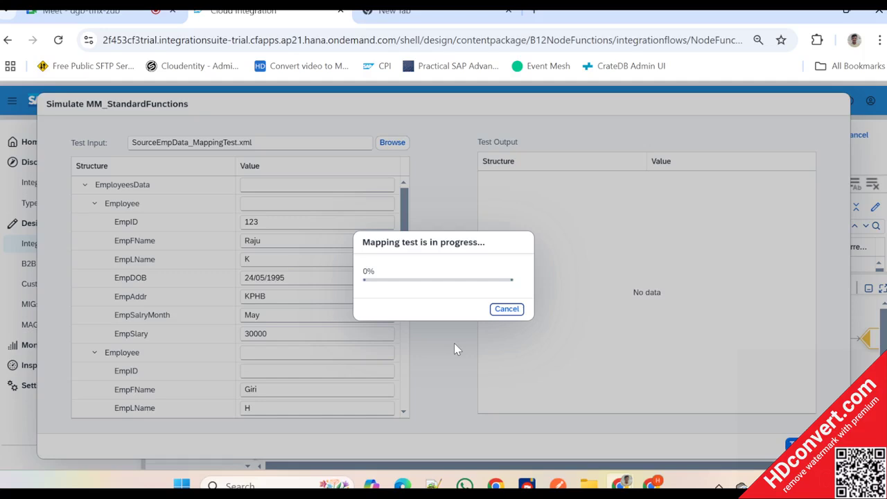
mouse_move(525, 484)
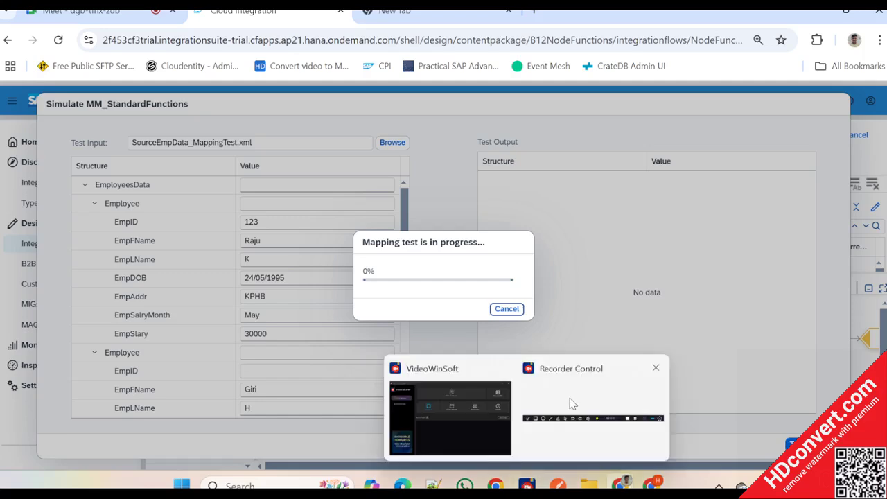
left_click(569, 401)
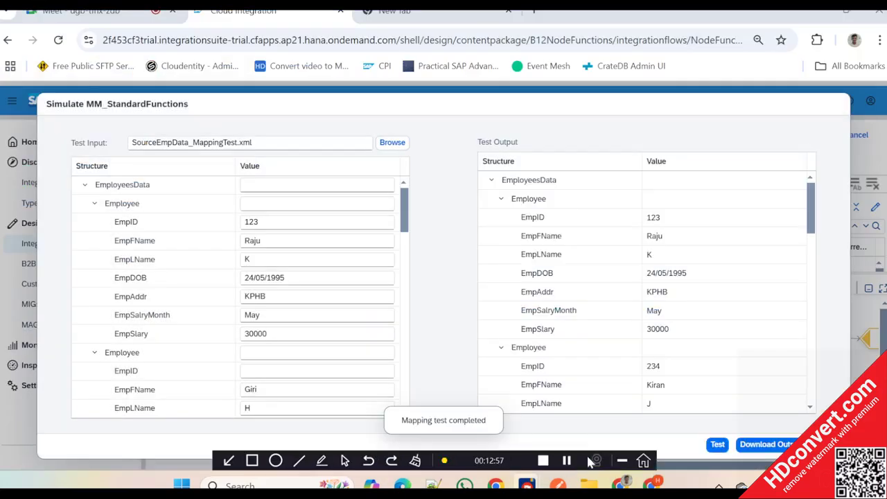
scroll(629, 367, "down", 3)
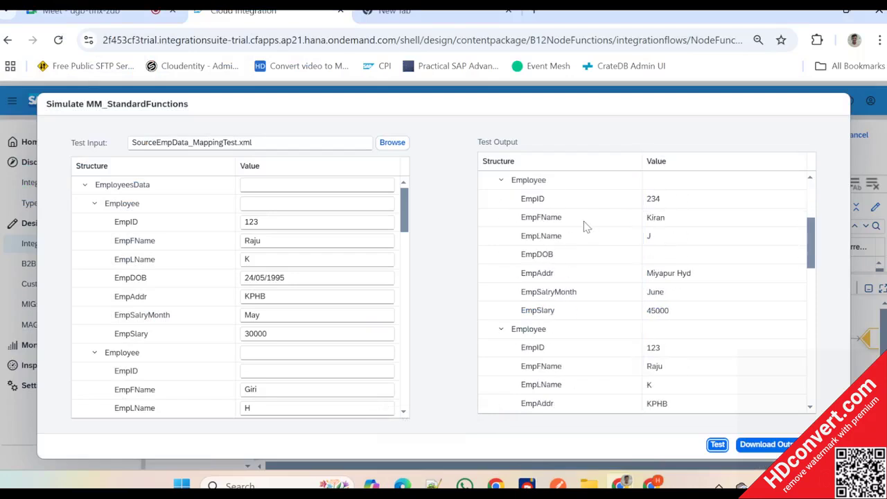
scroll(583, 222, "up", 2)
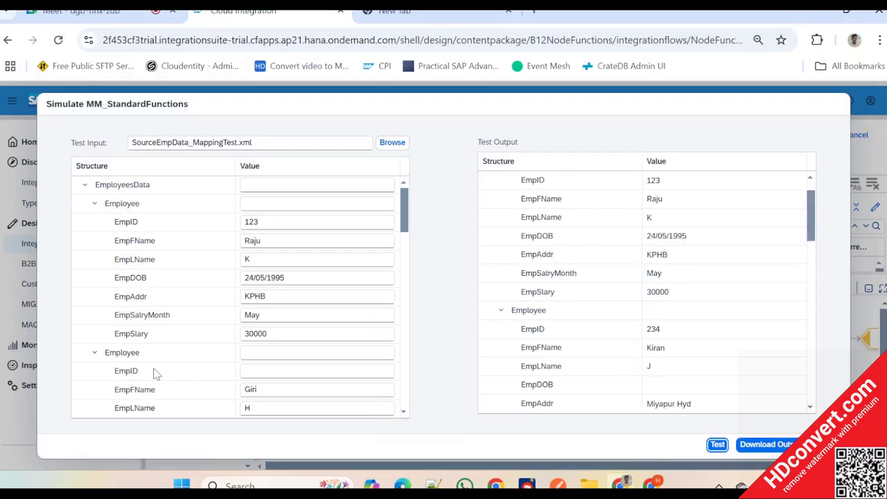
scroll(157, 374, "down", 2)
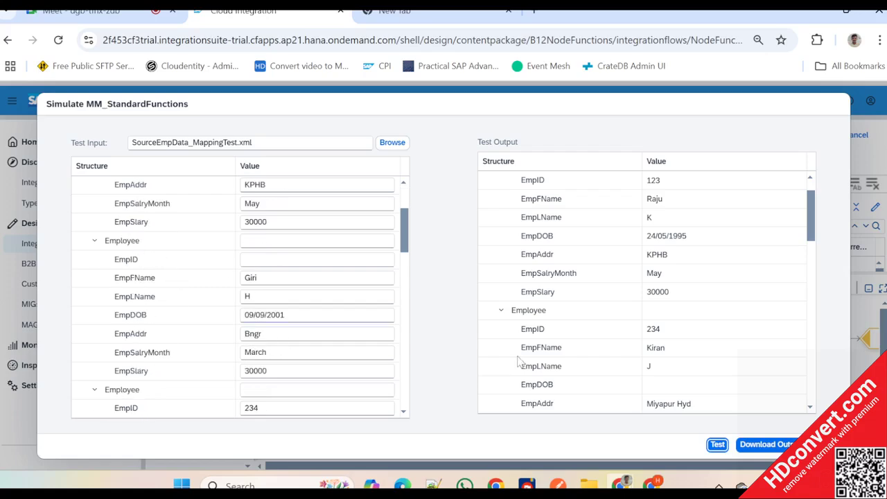
left_click(826, 444)
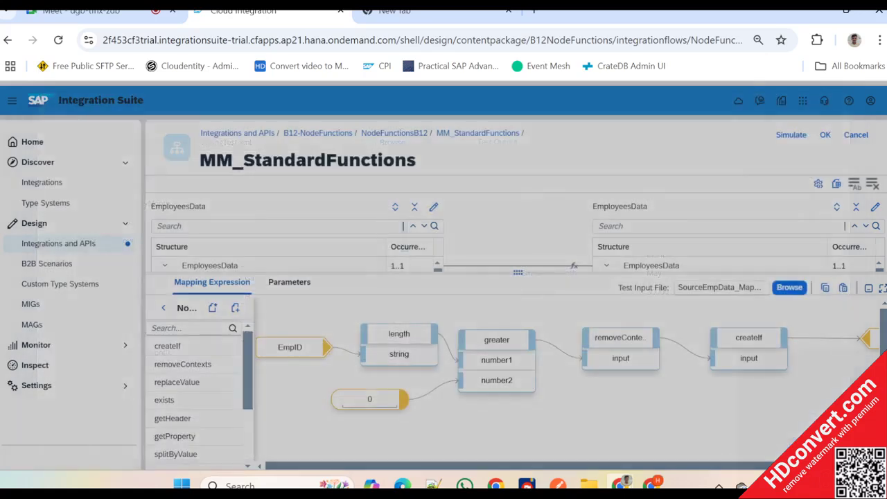
- Switch to the text editor, delete the EmpID element of the second Employee in SourceEmpData_MappingTest.xml, and save the file
key("alt+Tab")
key("alt+Tab")
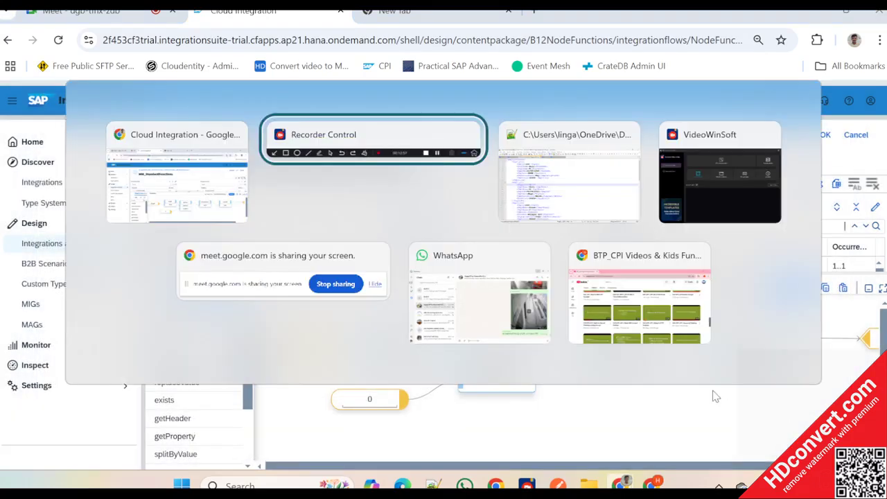
left_click_drag(228, 227, 111, 234)
key("Delete")
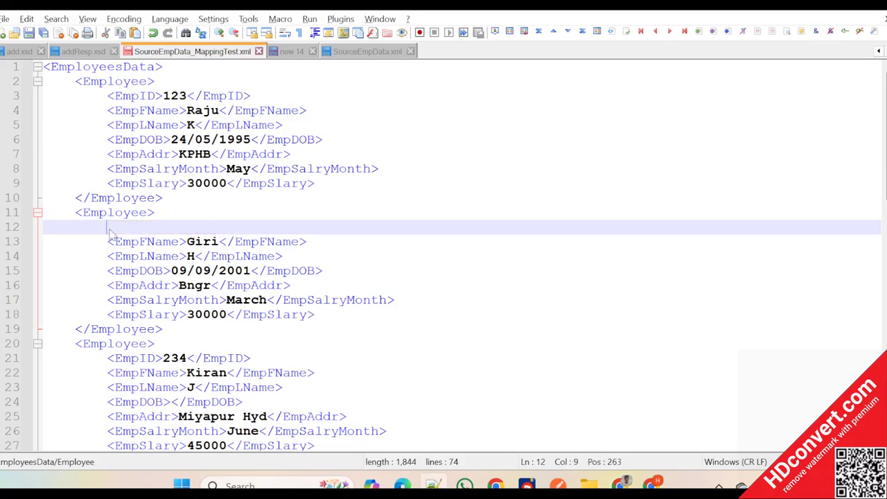
- Switch back to Integration Suite, upload the edited SourceEmpData_MappingTest.xml as the simulation's test input, and run the test
key("alt+Tab")
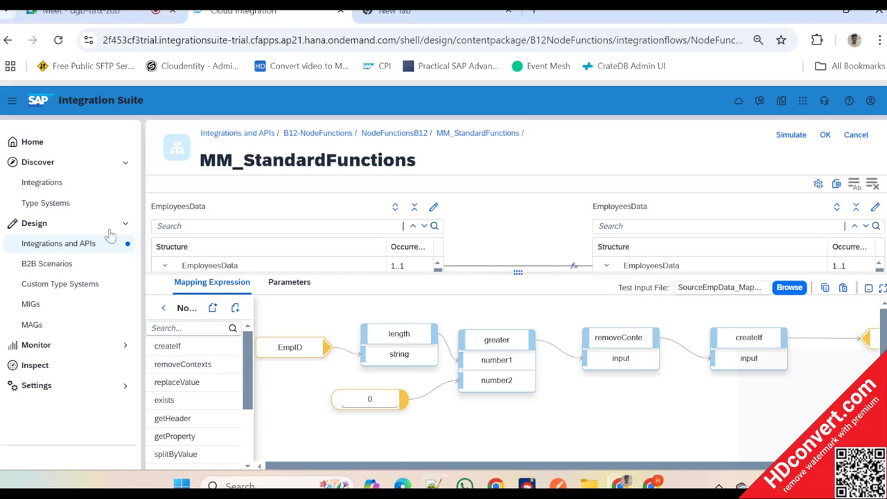
left_click(790, 135)
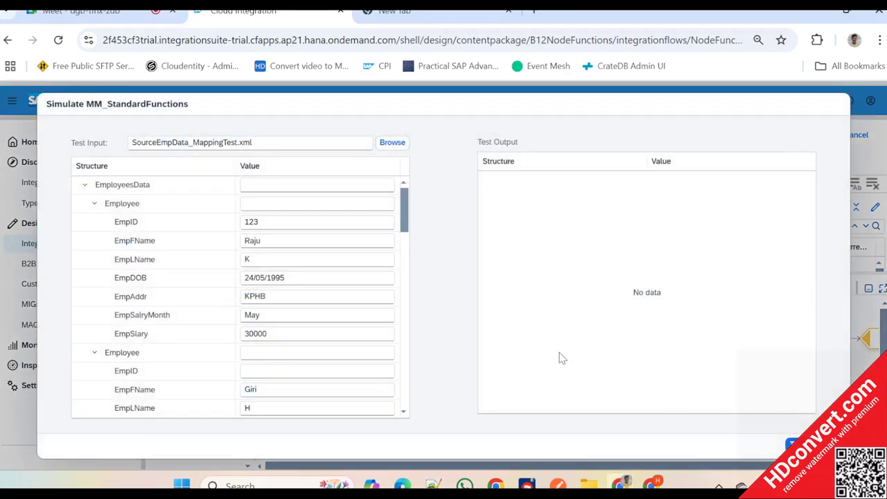
left_click(394, 147)
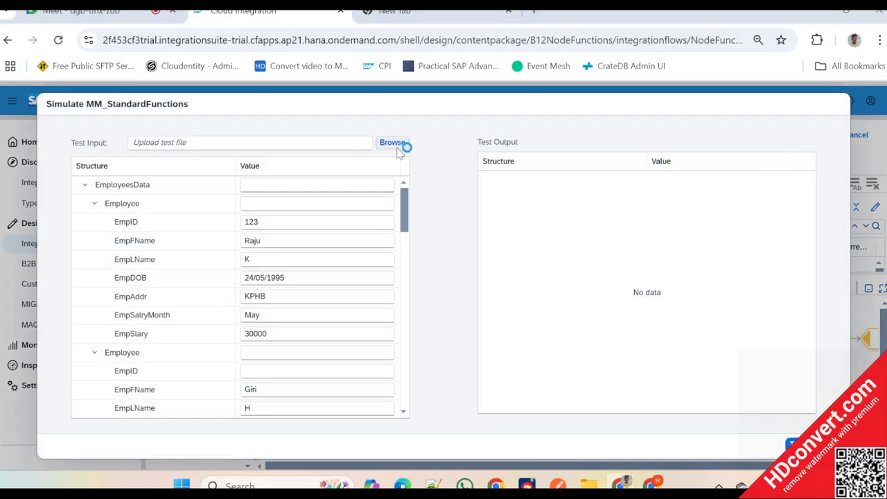
scroll(304, 259, "down", 3)
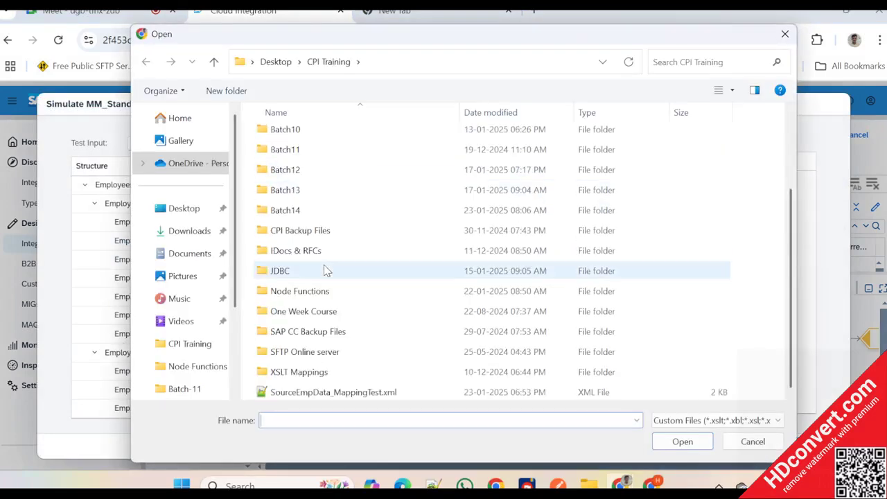
left_click(350, 392)
left_click(682, 442)
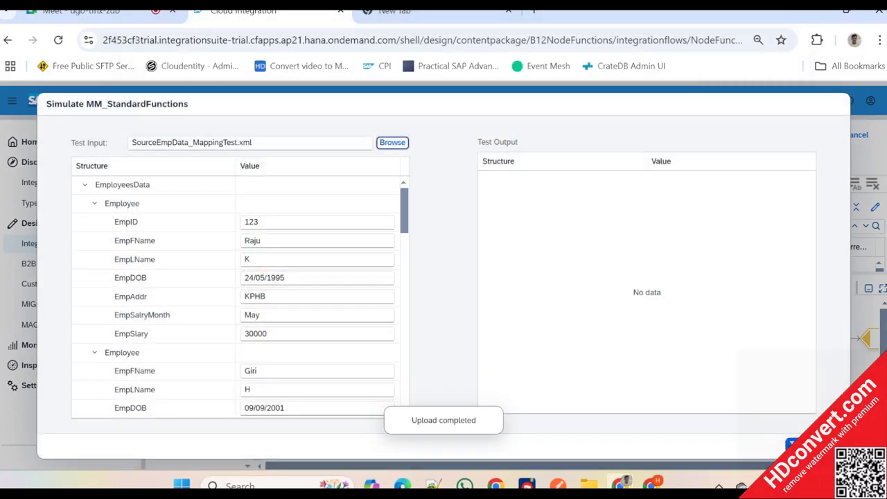
left_click(795, 444)
- Examine the second Employee node in the test output against the source XML and close the simulation
key("alt+Tab")
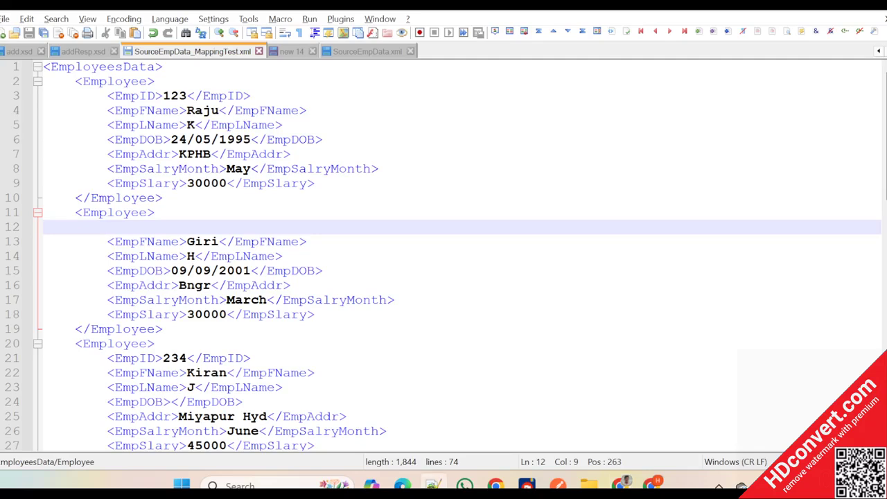
key("alt+Tab")
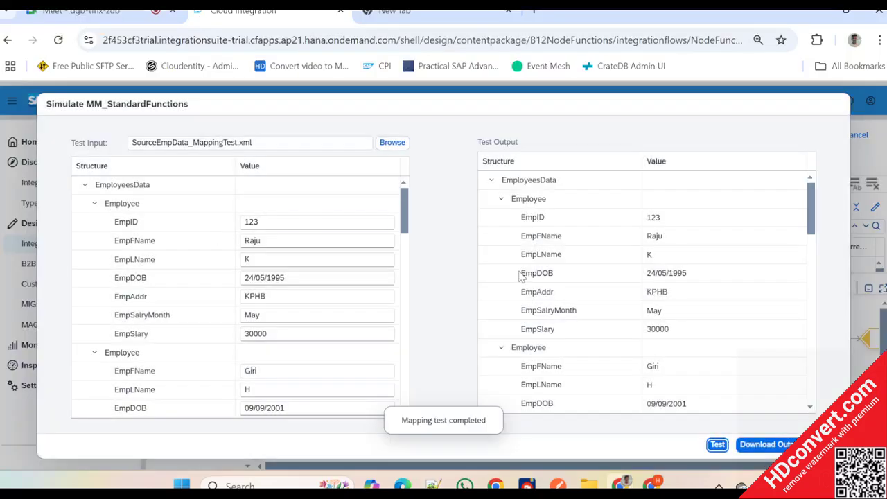
scroll(521, 277, "down", 2)
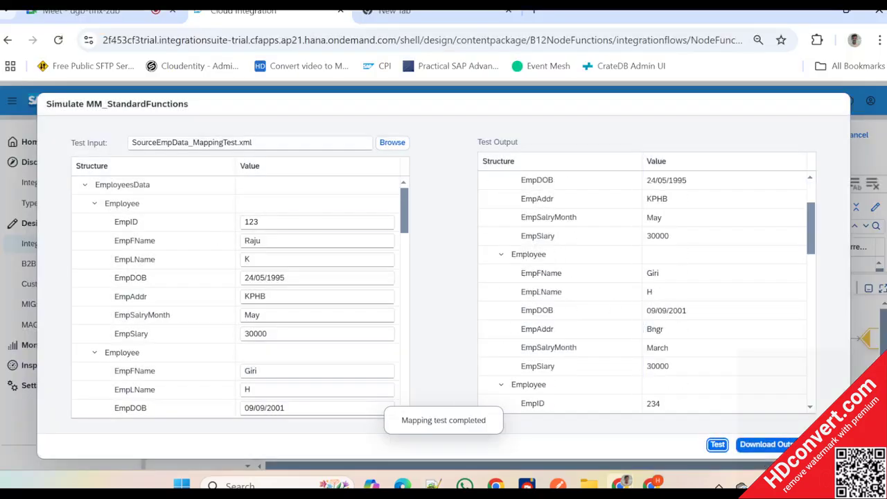
left_click(662, 279)
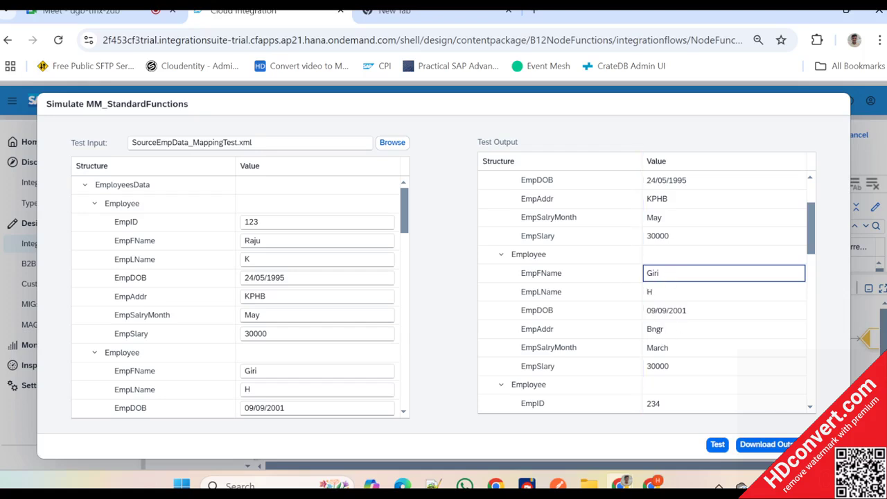
left_click(826, 444)
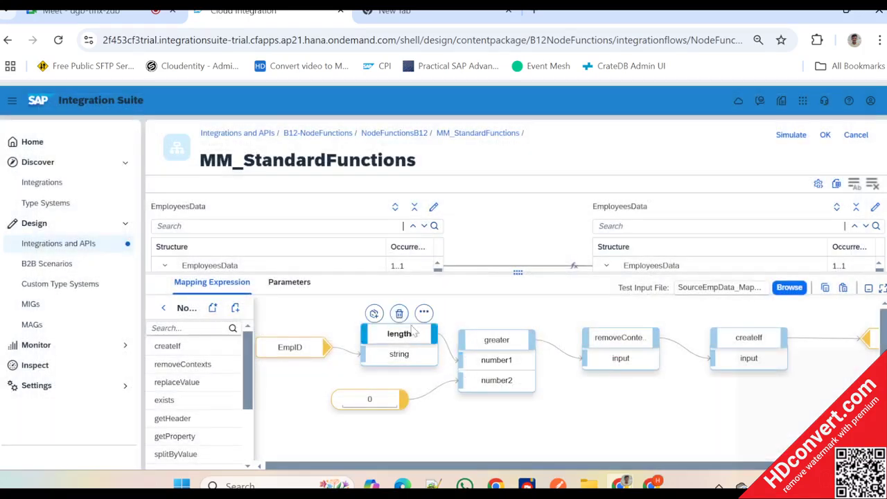
- Move createIf, removeContexts, greater and length farther from EmpID and add a mapWithDefault node function beside EmpID
left_click_drag(748, 337, 782, 334)
left_click_drag(620, 337, 662, 335)
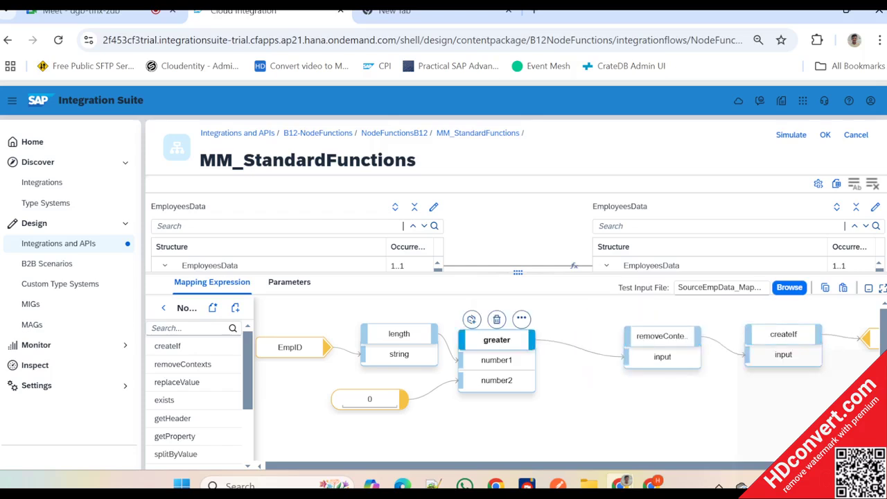
left_click_drag(496, 339, 563, 339)
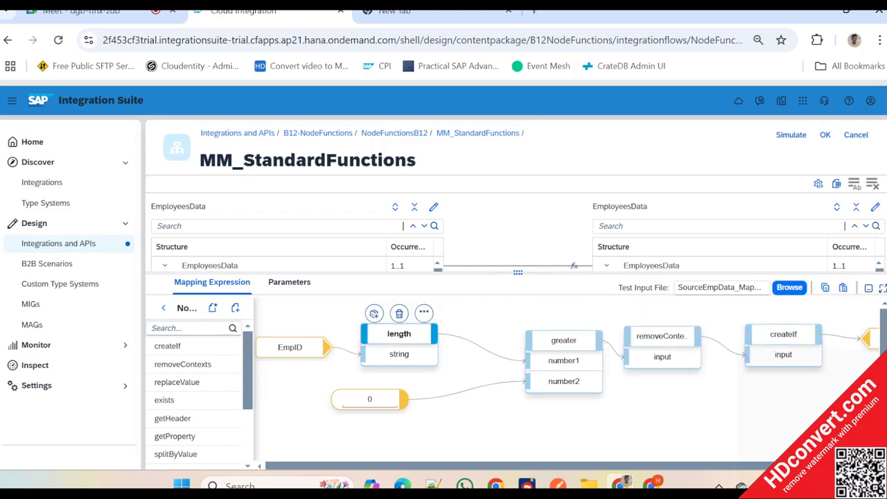
left_click_drag(399, 333, 443, 338)
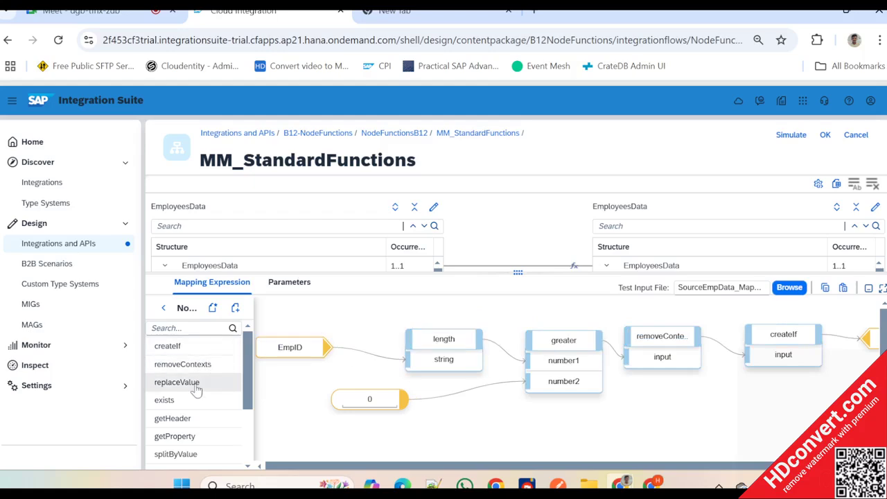
scroll(206, 444, "down", 3)
left_click_drag(182, 444, 370, 324)
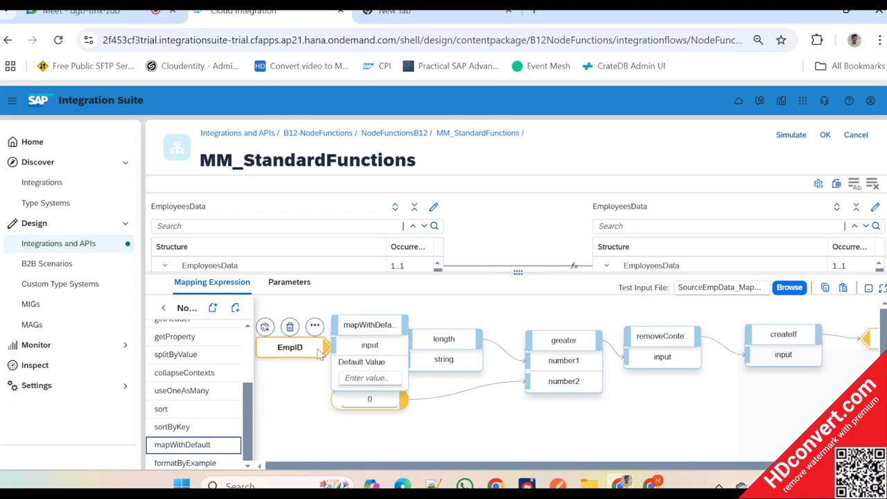
- Collapse the side navigation and shift Employee, createIf, removeContexts and greater farther away from length
left_click(11, 101)
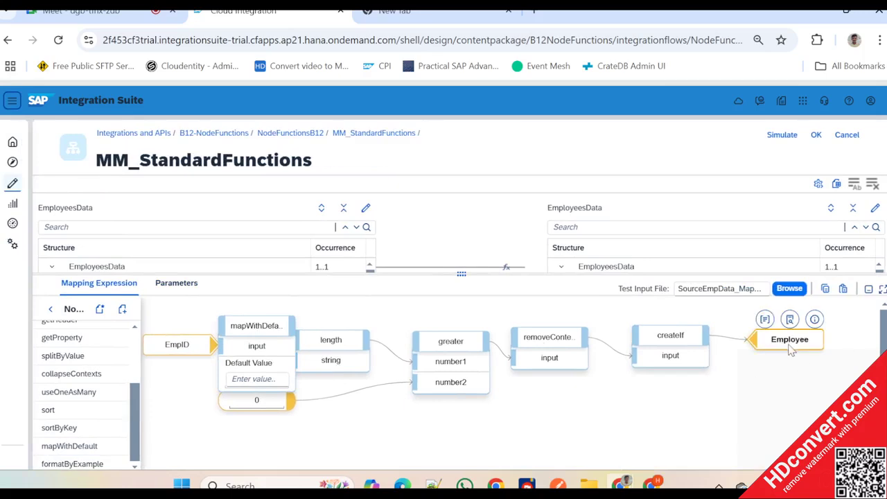
left_click_drag(790, 350, 827, 347)
left_click_drag(669, 346, 723, 348)
left_click_drag(549, 338, 609, 344)
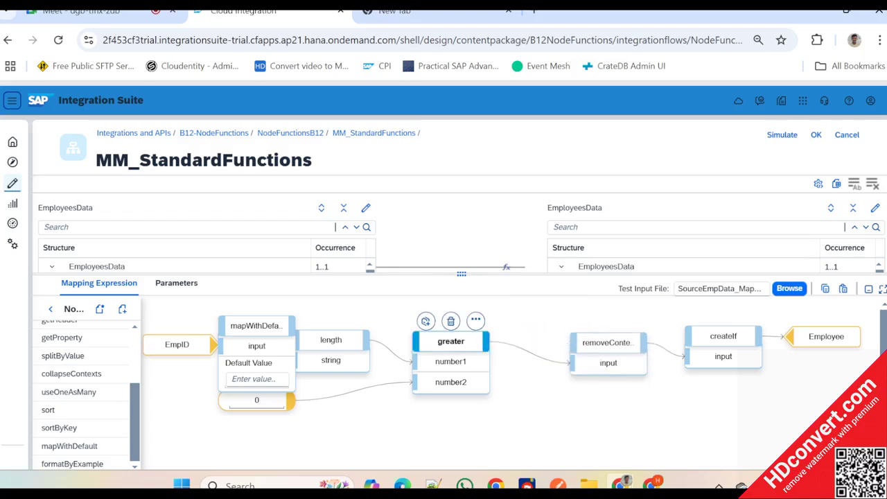
left_click_drag(451, 341, 522, 346)
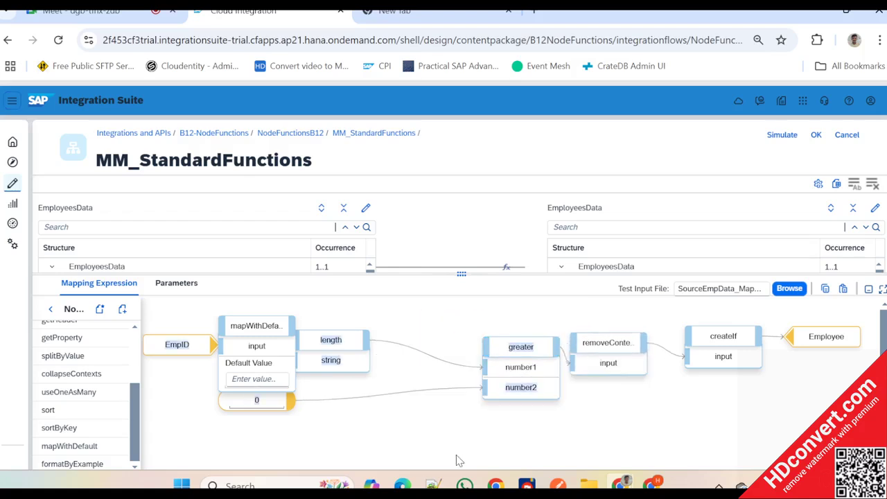
left_click(283, 403)
left_click(419, 447)
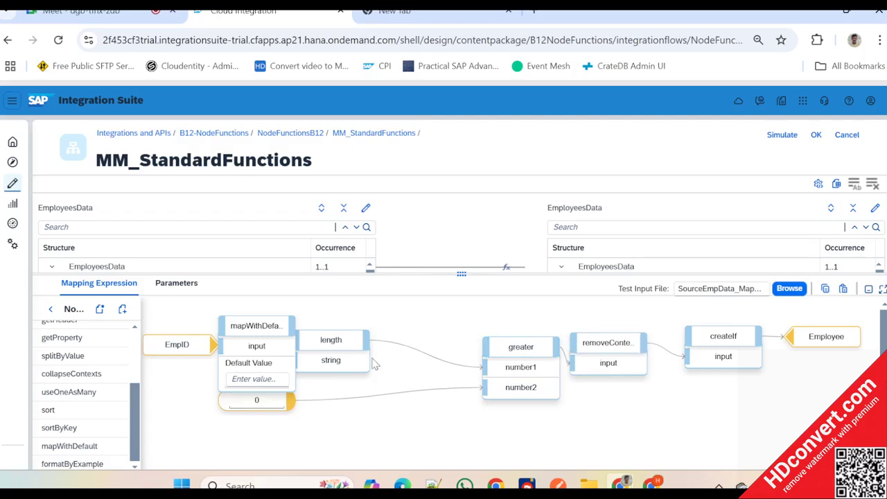
- Move length clear of mapWithDefault and wire mapWithDefault between EmpID and the length function's string input
left_click(343, 339)
left_click_drag(330, 339, 378, 340)
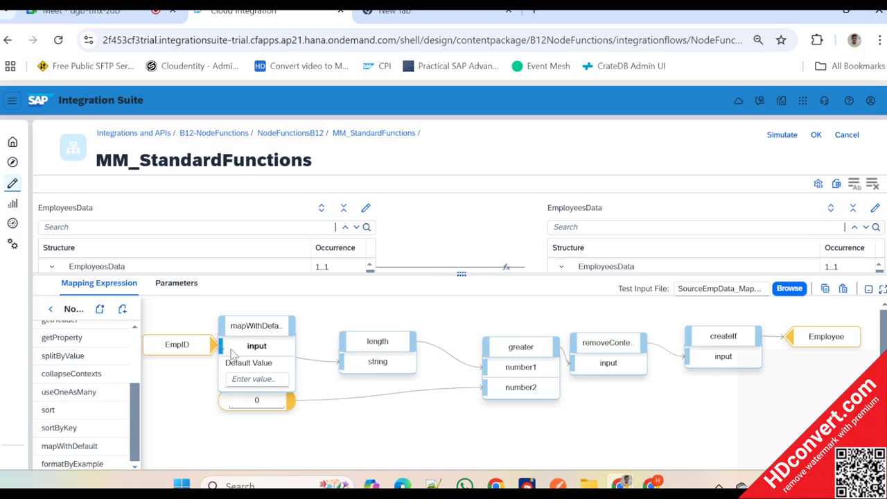
left_click_drag(265, 331, 347, 362)
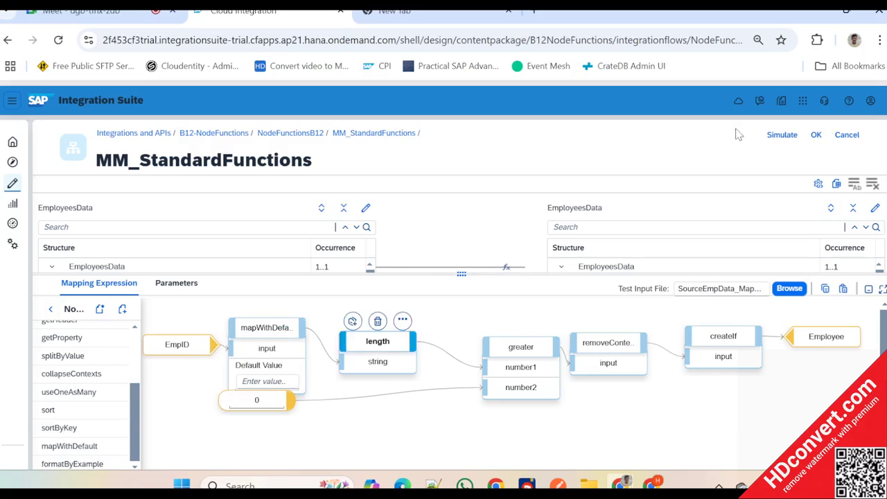
- Simulate the mapping with mapWithDefault in place, using SourceEmpData_MappingTest.xml as test input
left_click(781, 134)
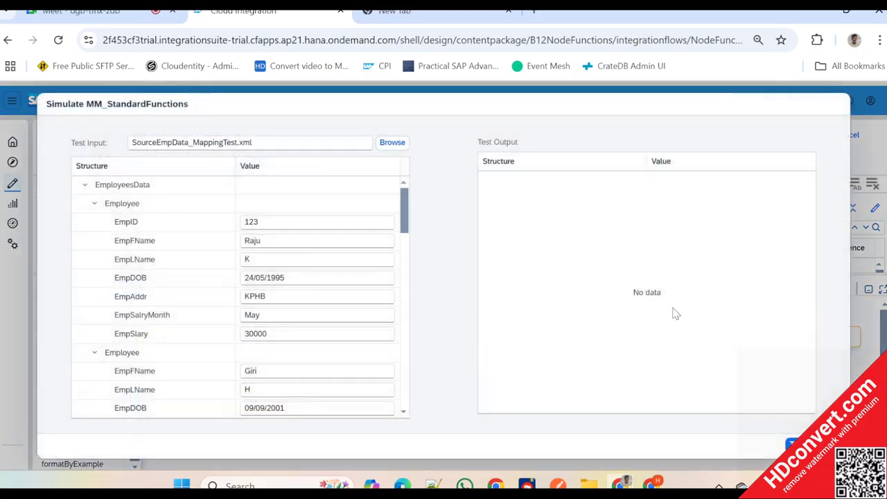
left_click(791, 444)
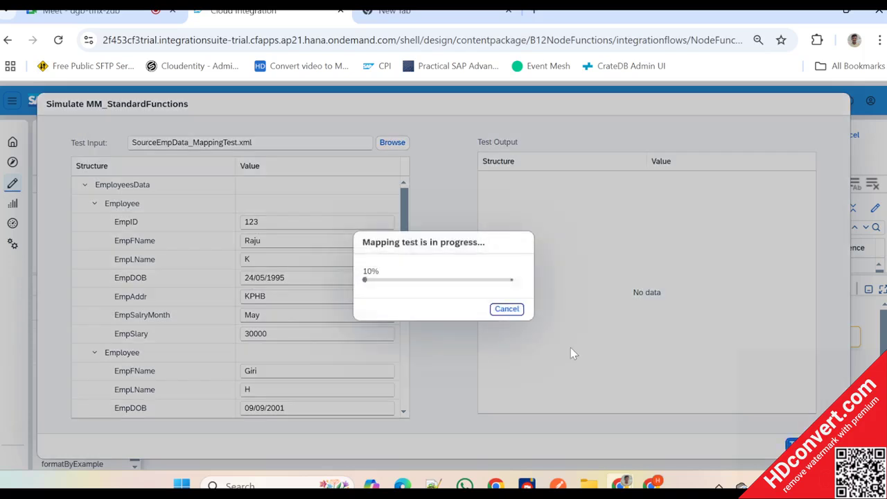
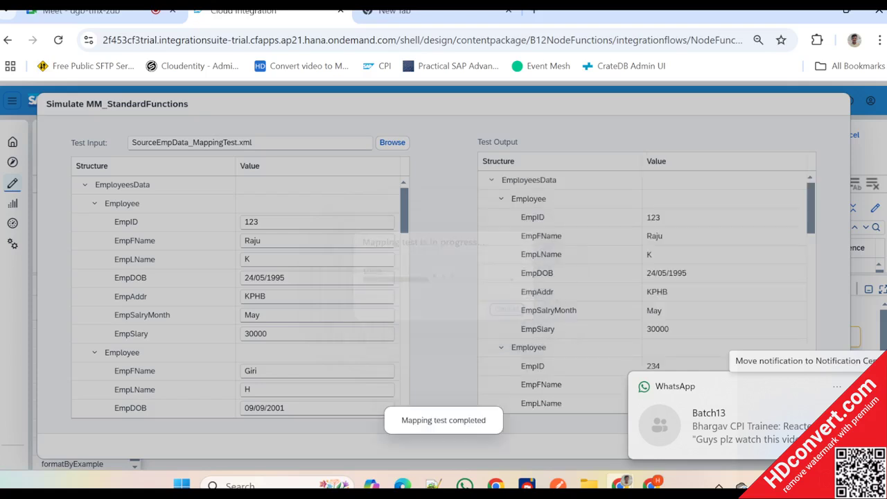
- Review the Employee nodes in the simulated test output and close the simulation
scroll(581, 298, "down", 2)
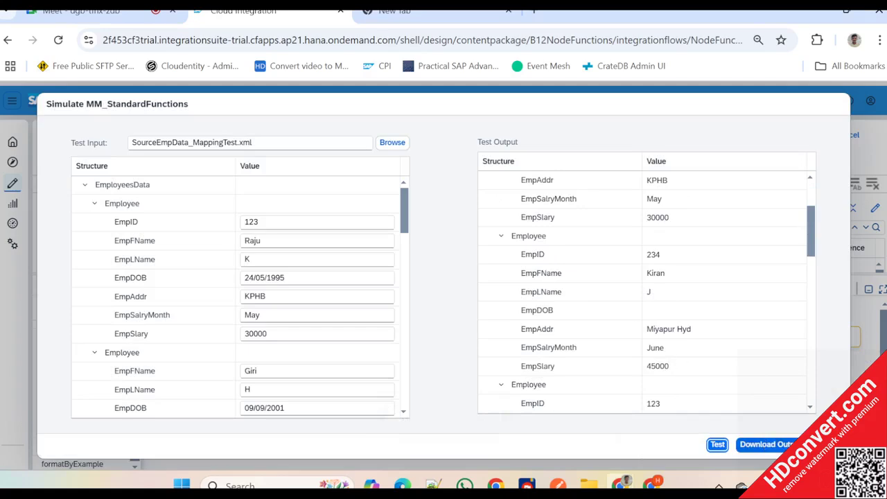
left_click(823, 444)
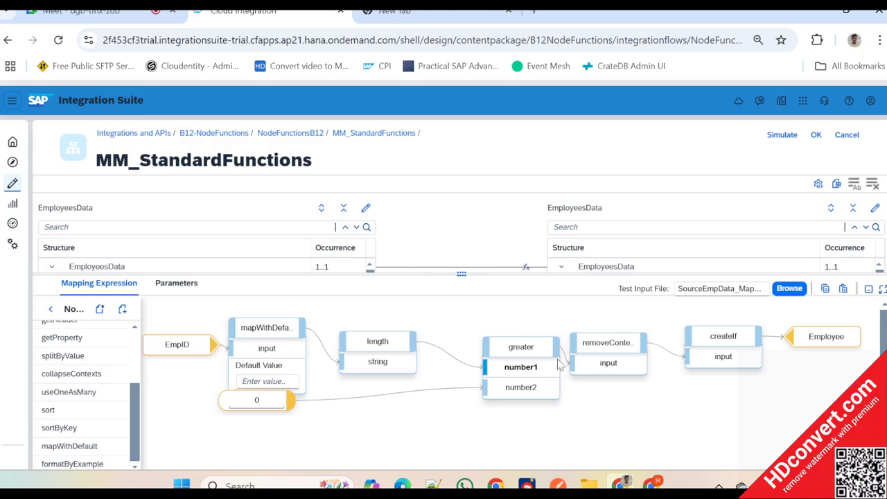
- Replace the greater function with the text function equals(string) between length and removeContexts
left_click_drag(541, 355, 525, 355)
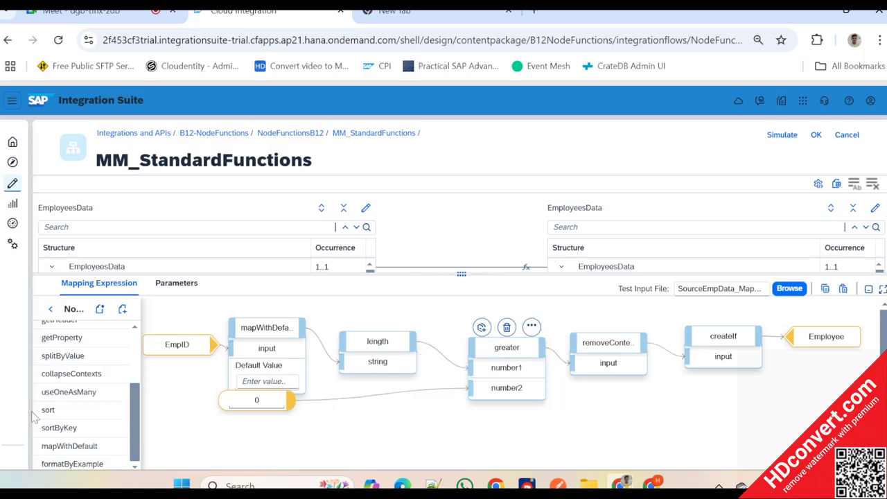
left_click(49, 308)
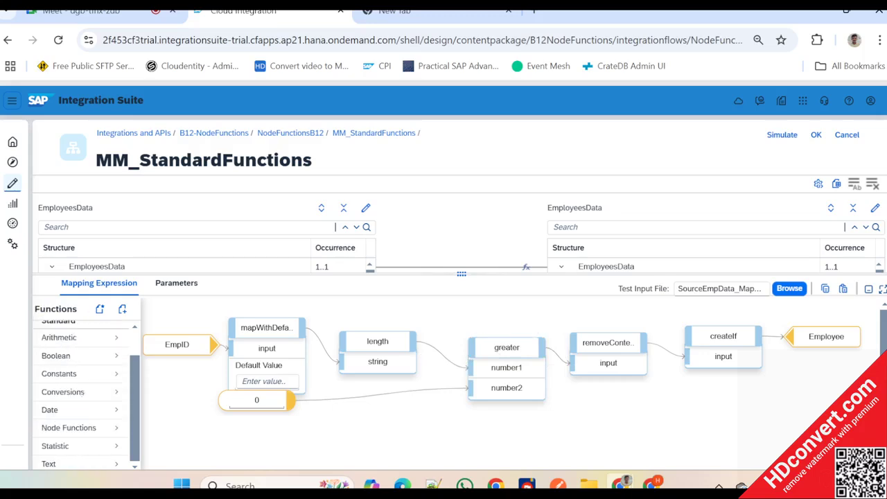
left_click(69, 463)
left_click_drag(74, 349, 532, 376)
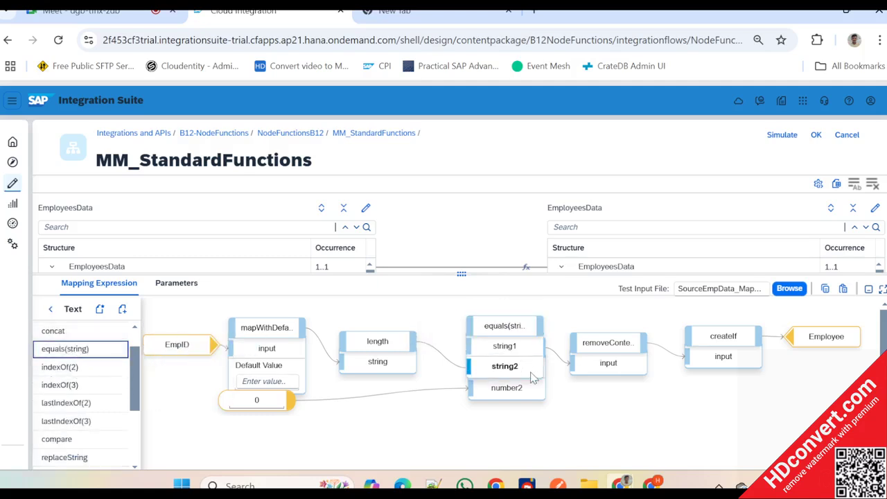
left_click_drag(505, 325, 546, 431)
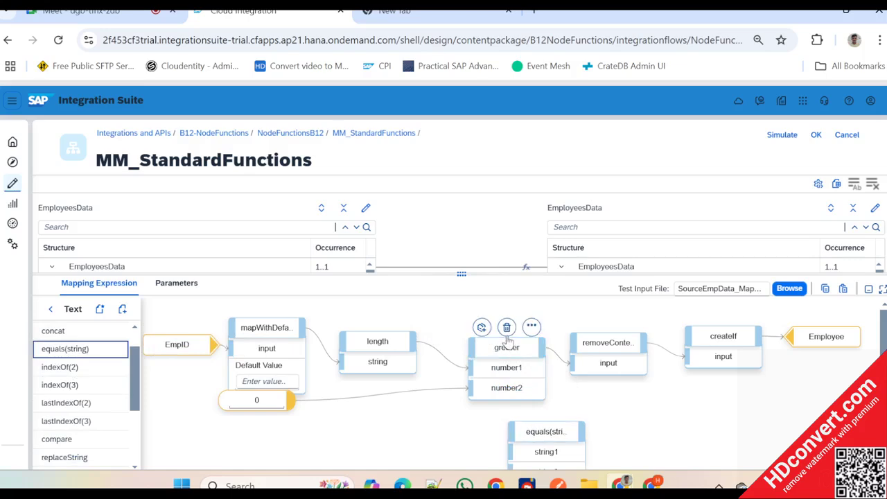
left_click(507, 327)
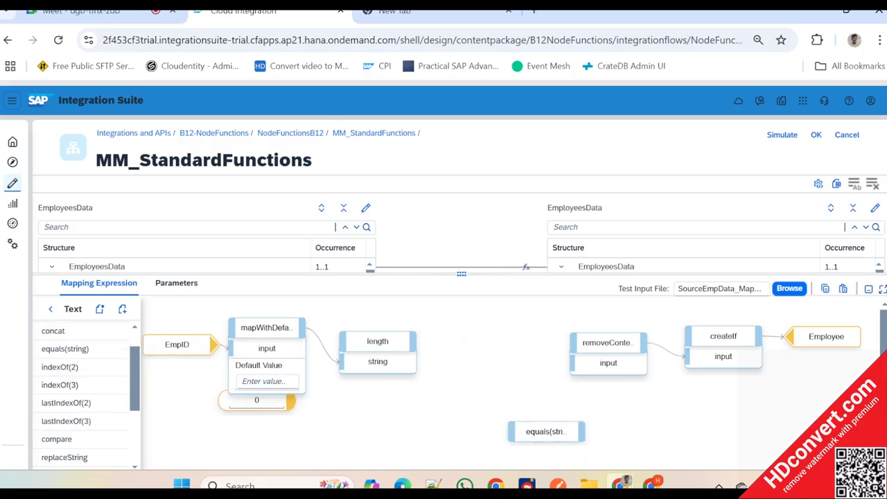
left_click_drag(545, 430, 492, 346)
- Connect length to string1 and the constant 0 to string2 of equals(string), moving the nodes apart for clear wiring
left_click_drag(292, 400, 344, 411)
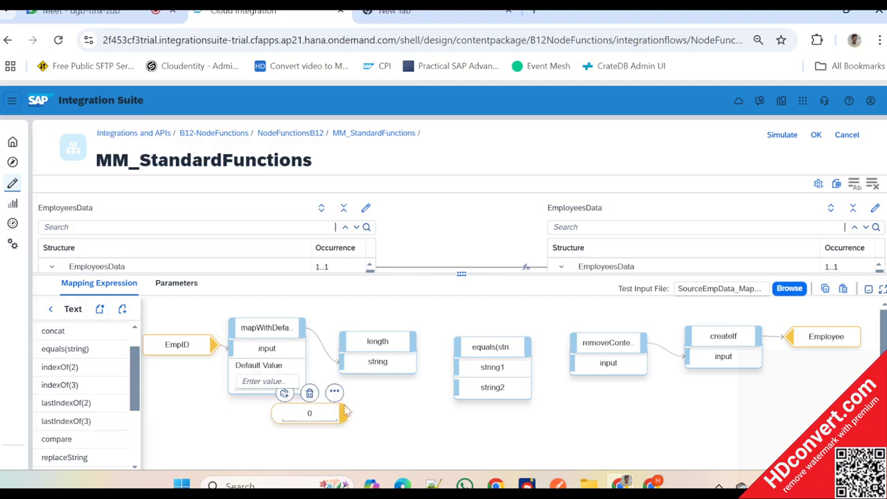
left_click(410, 344)
left_click_drag(411, 344, 457, 367)
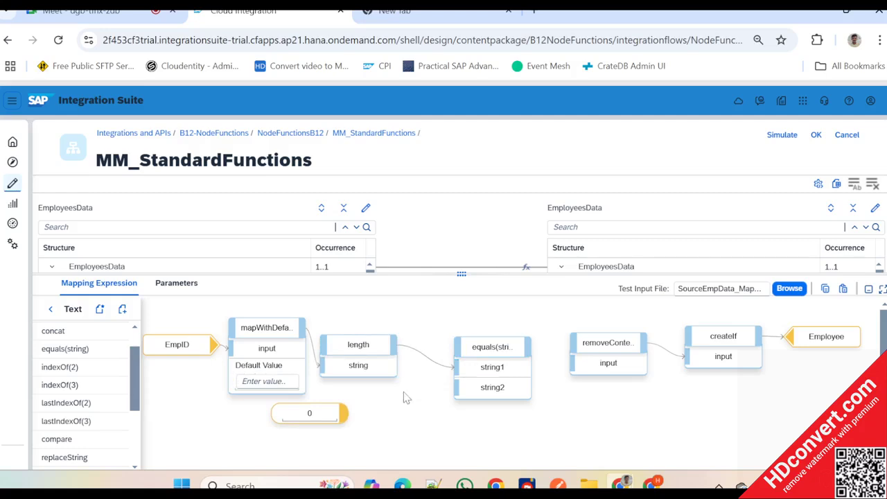
left_click_drag(343, 414, 459, 387)
left_click(498, 359)
left_click_drag(500, 359, 478, 359)
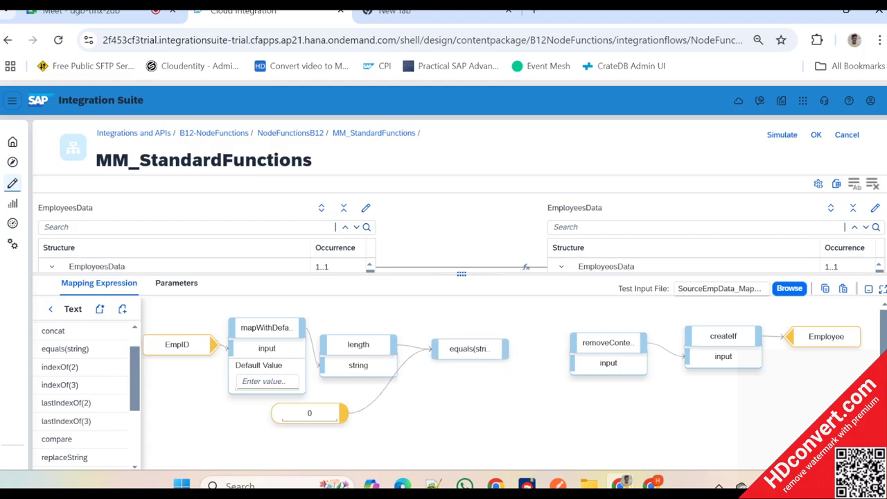
- Add the Boolean not function and wire it between equals(string) and the removeContexts input
left_click(50, 308)
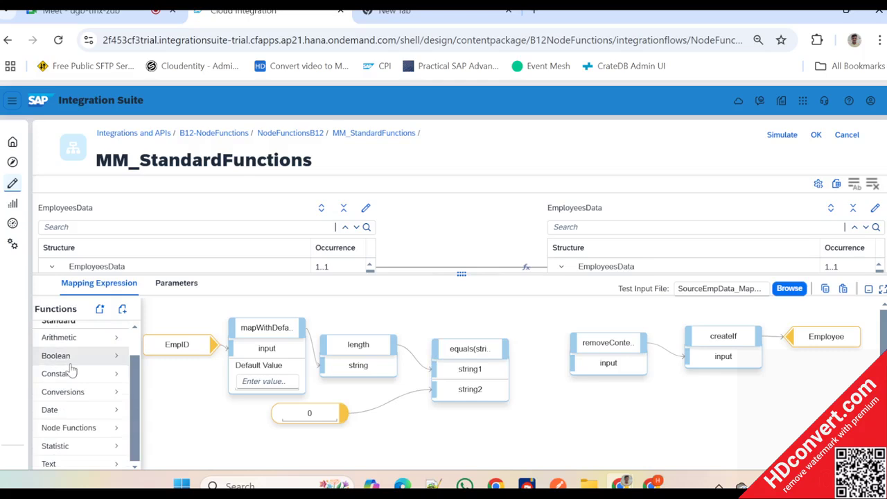
left_click(67, 356)
left_click_drag(59, 353, 191, 350)
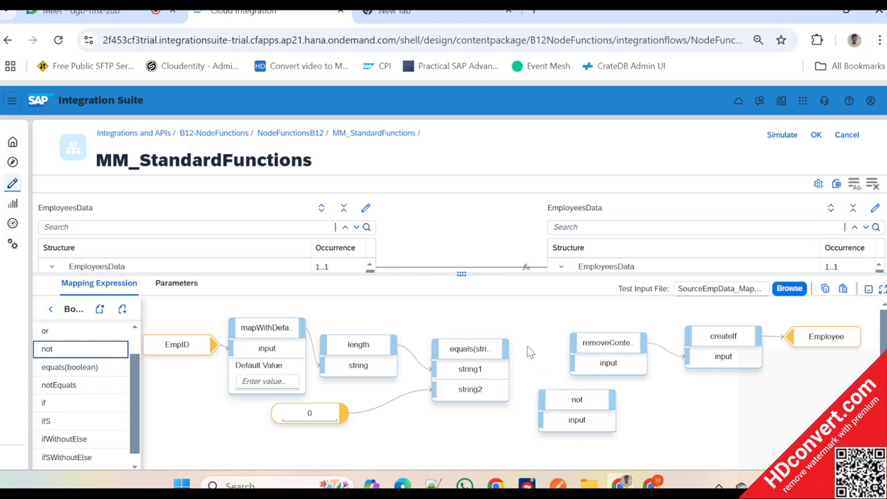
left_click_drag(505, 352, 544, 420)
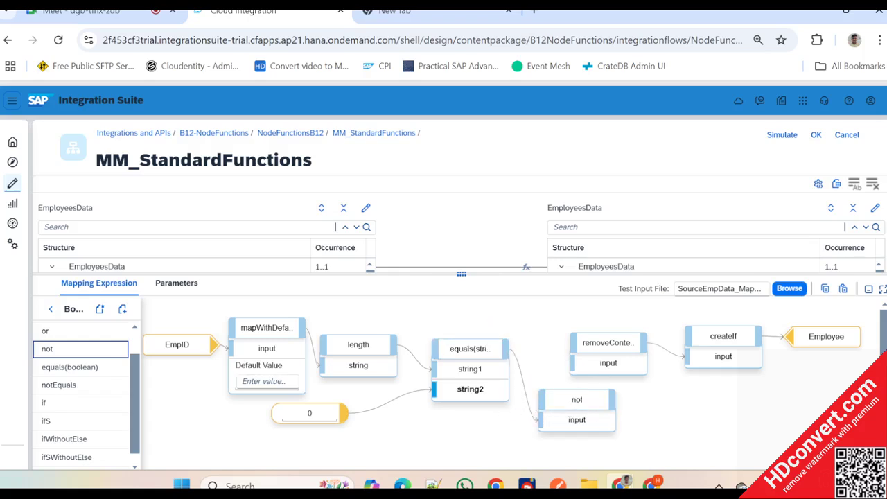
left_click_drag(612, 403, 608, 363)
- Shift Employee, createIf and removeContexts farther along and line up not between equals(string) and removeContexts
left_click_drag(811, 344, 876, 334)
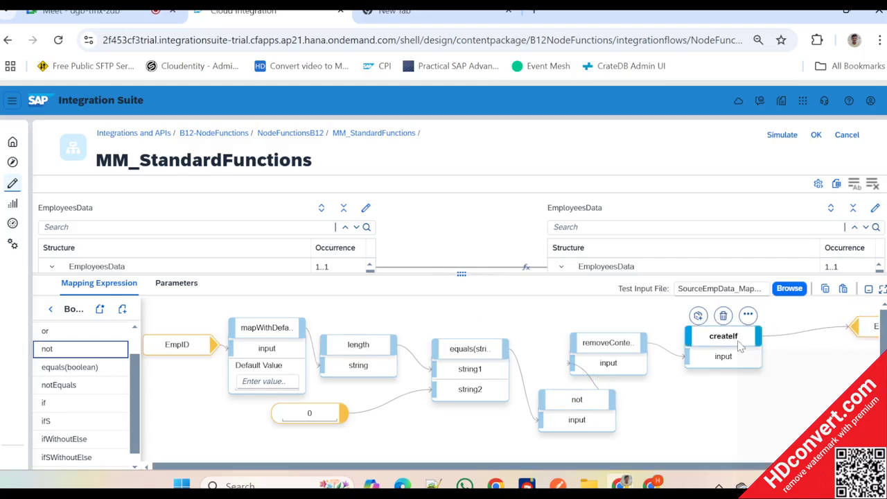
left_click_drag(740, 346, 794, 338)
left_click_drag(626, 355, 680, 354)
left_click_drag(584, 401, 583, 354)
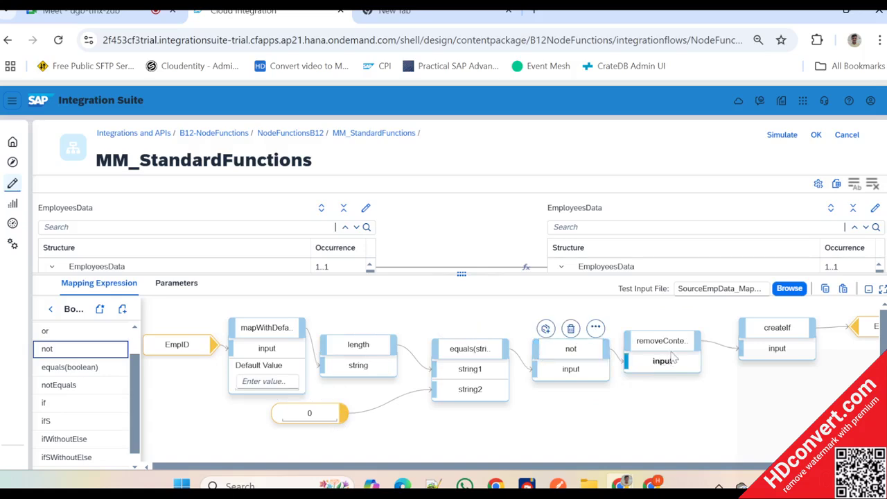
- Simulate the mapping with the equals and not logic using SourceEmpData_MappingTest.xml, review the output and close the simulation
left_click(780, 135)
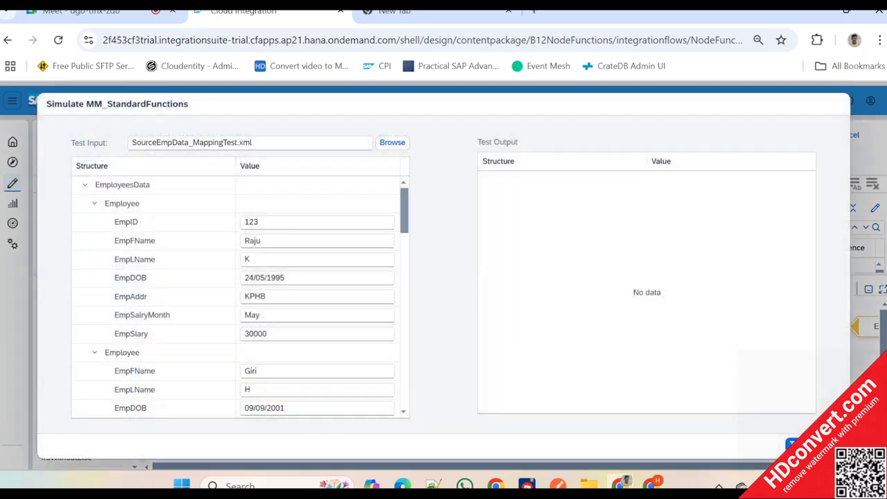
left_click(791, 444)
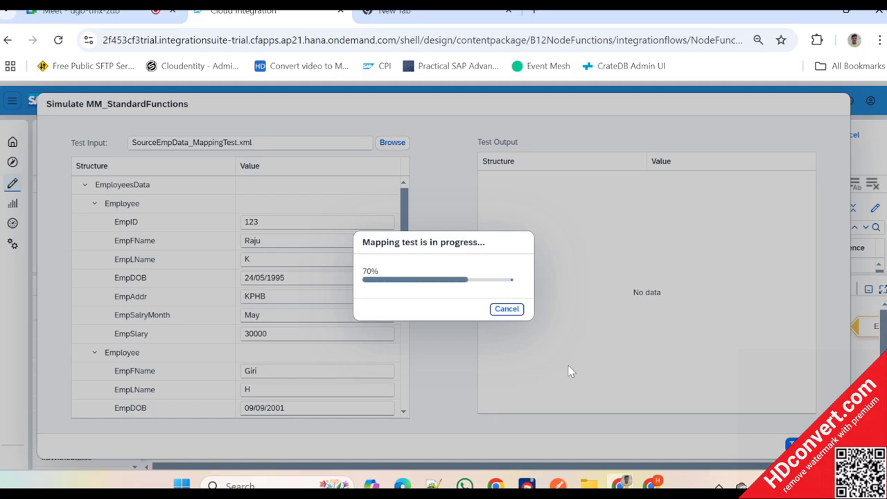
scroll(527, 326, "down", 2)
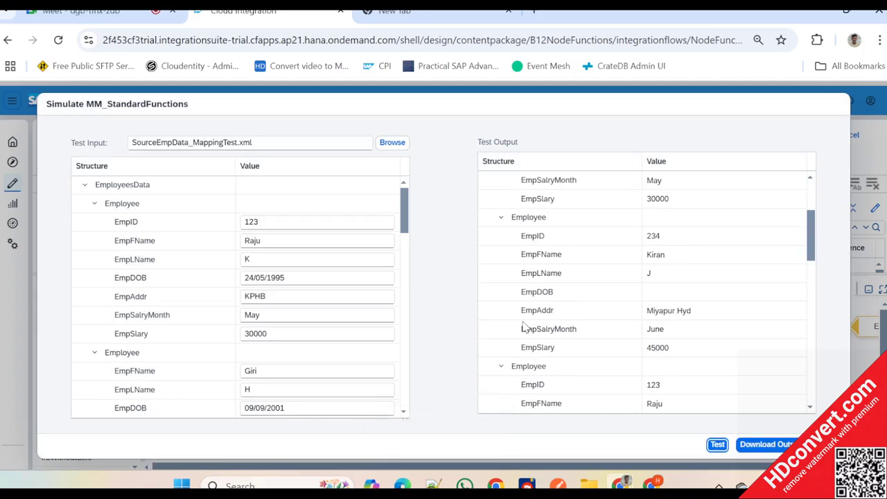
left_click(826, 444)
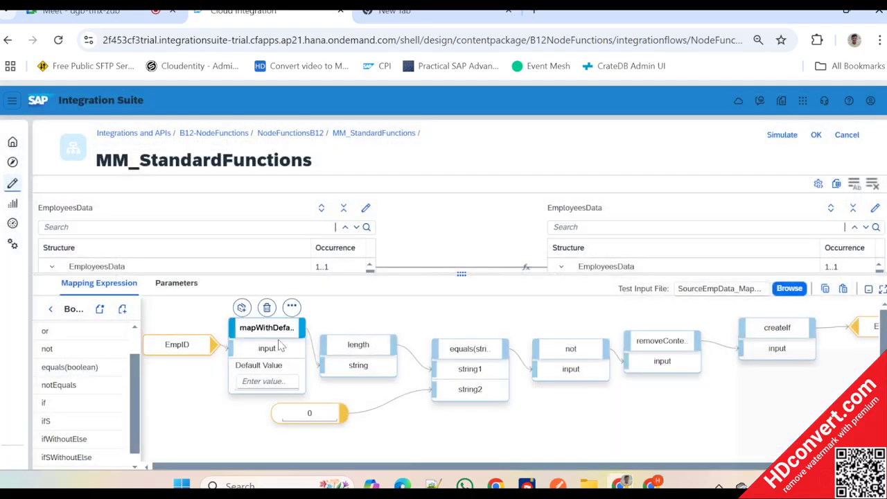
- Space out length, mapWithDefault, Employee, createIf, removeContexts, not and equals(string) evenly along the Employee mapping expression
left_click_drag(356, 353, 378, 359)
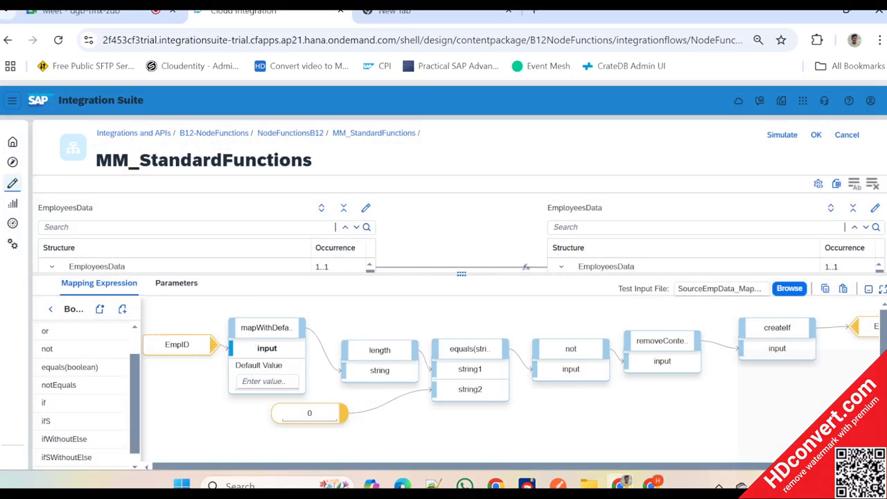
left_click_drag(268, 330, 275, 337)
left_click_drag(637, 465, 682, 464)
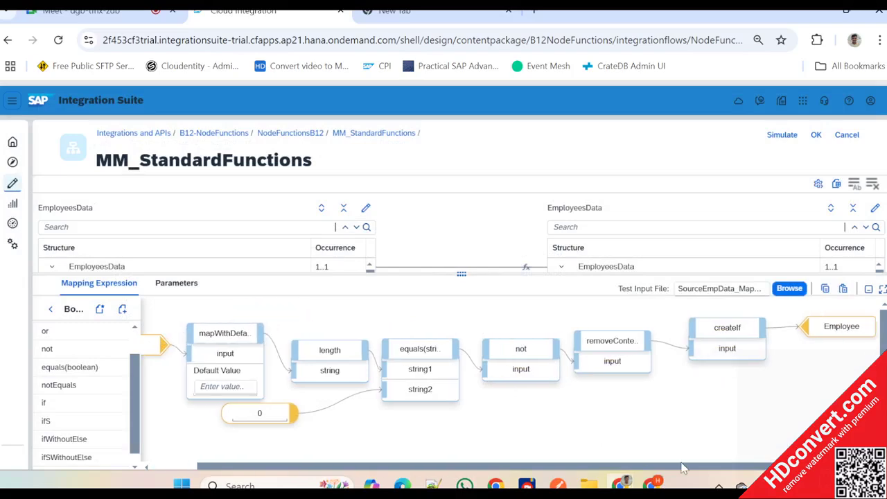
left_click_drag(840, 333, 874, 332)
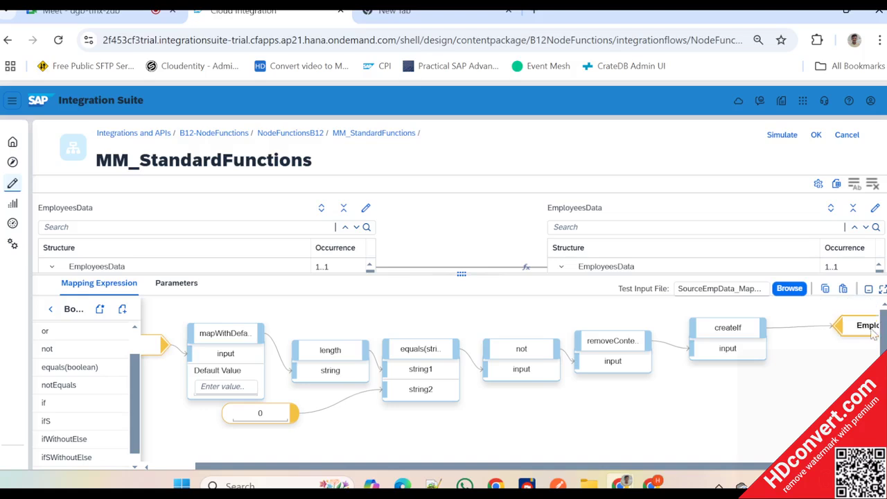
left_click_drag(736, 331, 774, 331)
left_click(613, 340)
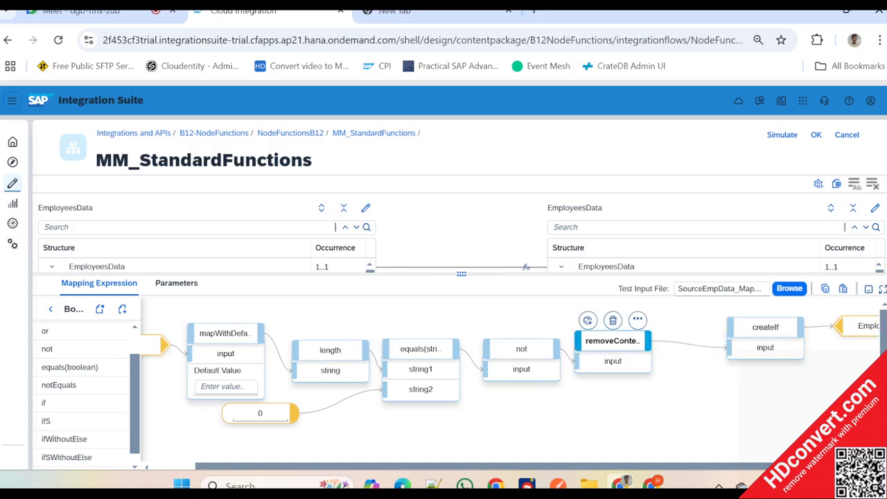
left_click_drag(612, 340, 644, 343)
left_click_drag(515, 351, 546, 347)
left_click_drag(420, 349, 452, 349)
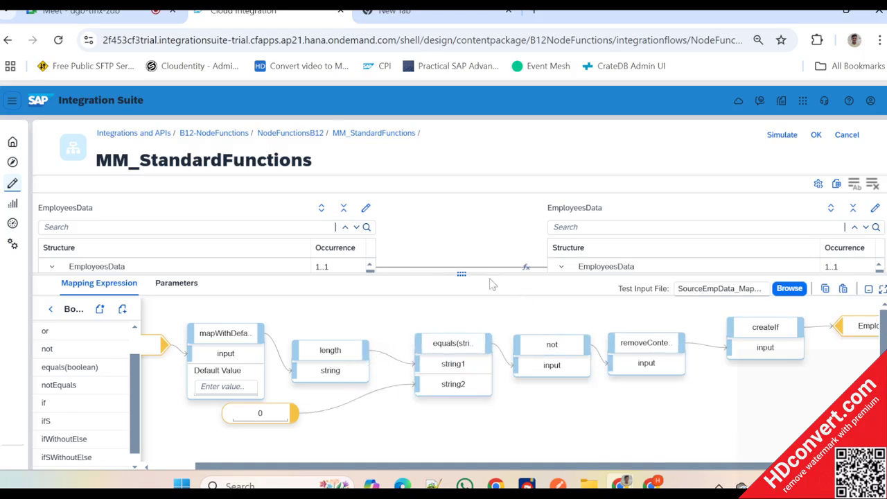
- Enlarge the source and target structure area above the mapping expression and look through the target fields
left_click_drag(461, 274, 479, 371)
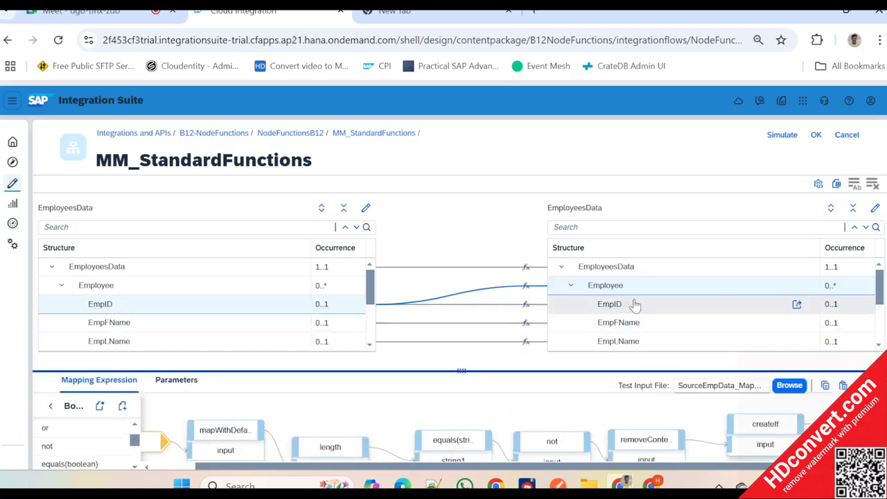
scroll(633, 305, "down", 3)
scroll(633, 305, "up", 4)
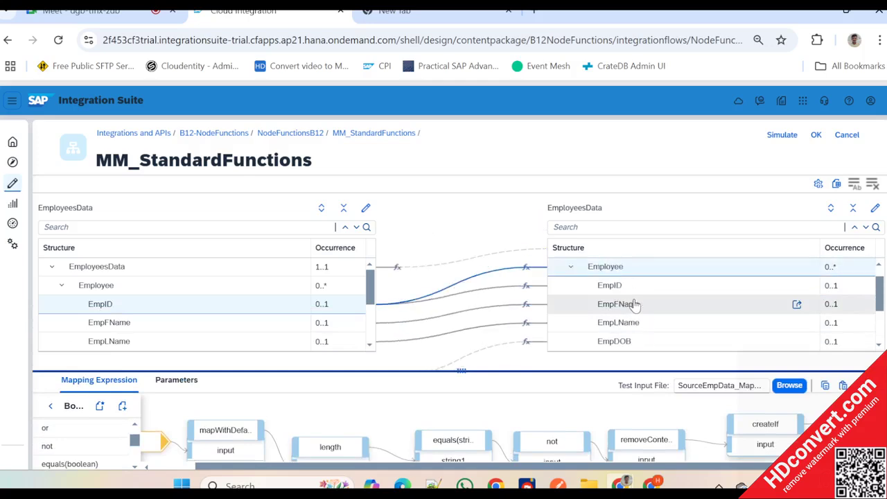
- Switch to SourceEmpData_MappingTest.xml in Notepad++ and append T06-56-00 to the first employee's EmpDOB value
key("alt+Tab")
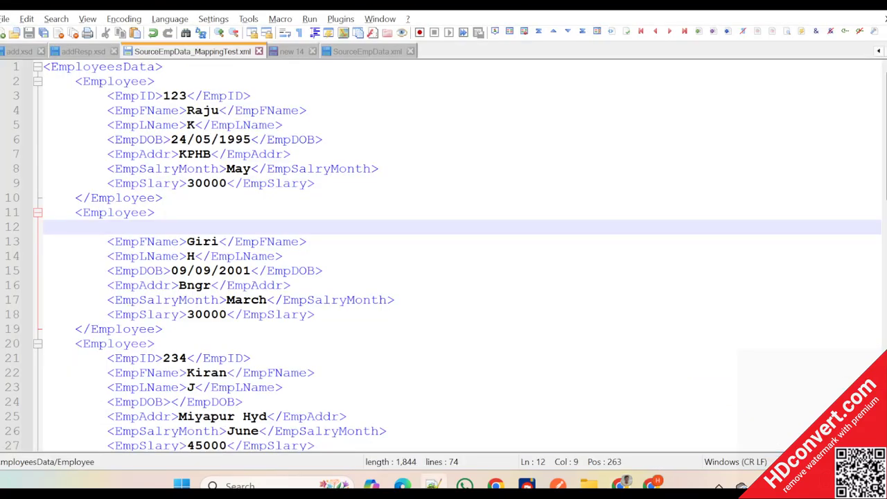
left_click(251, 140)
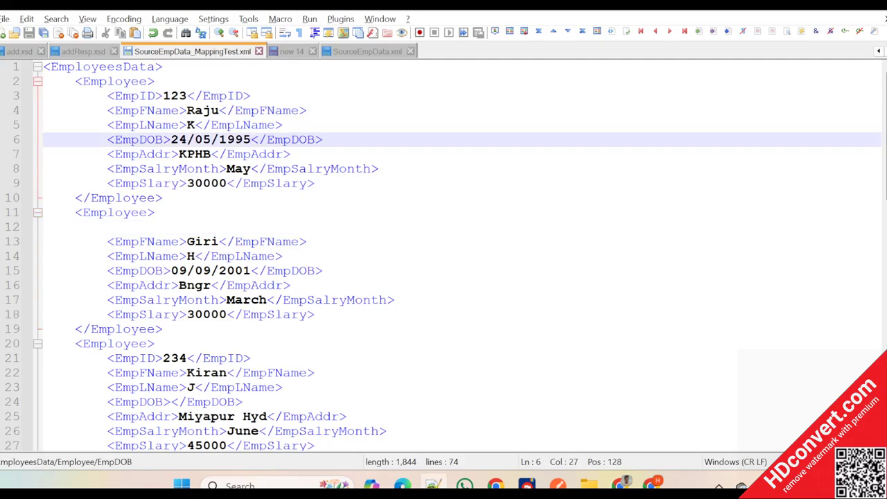
type("T")
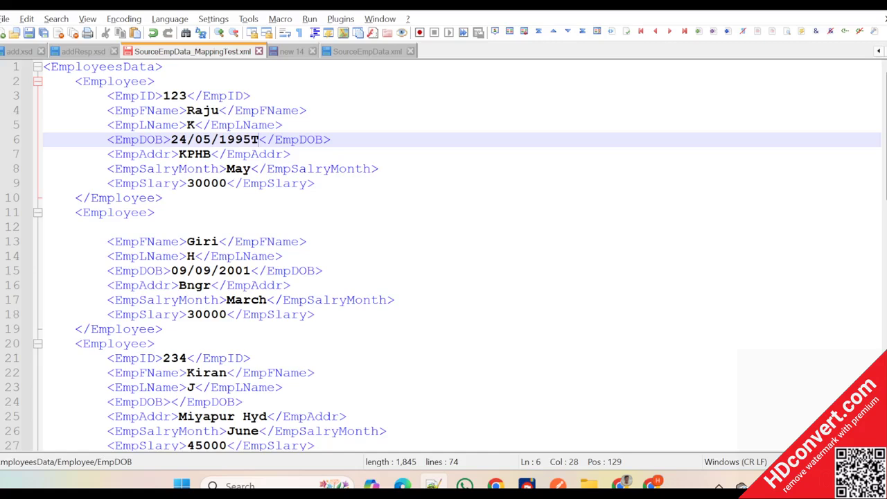
type("06")
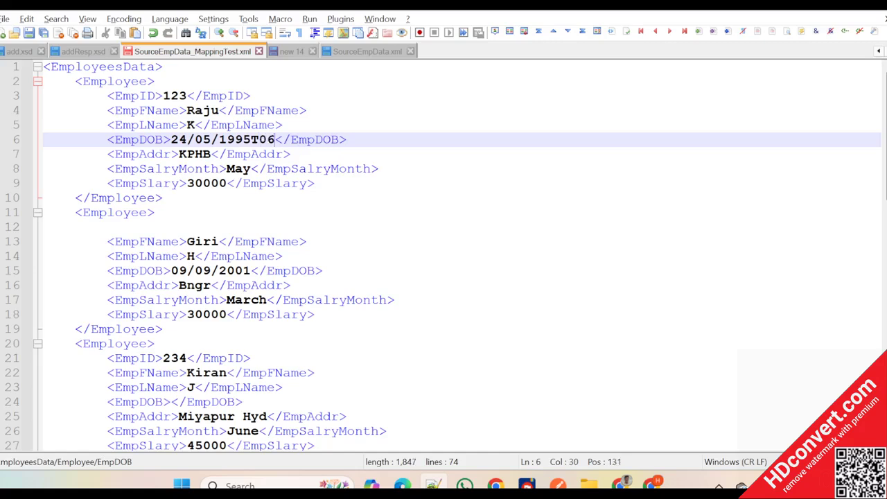
type("-56-00")
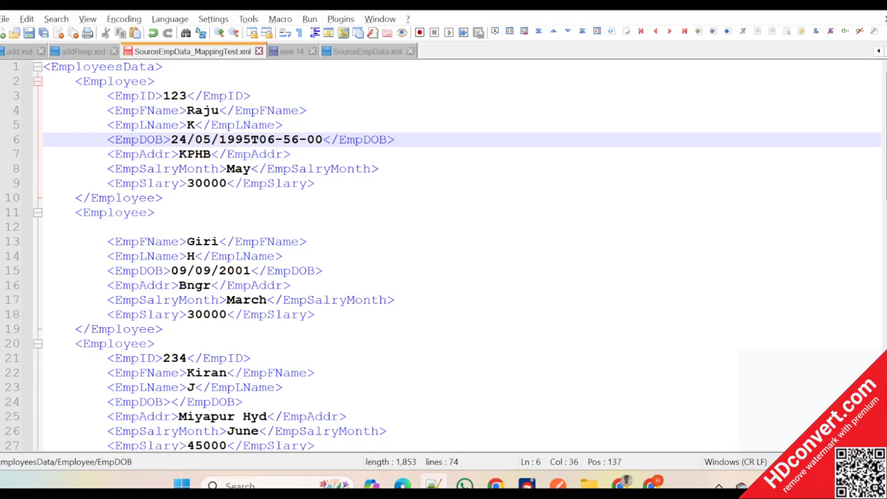
- Copy the T06-56-00 suffix from the first EmpDOB and append it to the second employee's EmpDOB value
left_click_drag(250, 139, 316, 139)
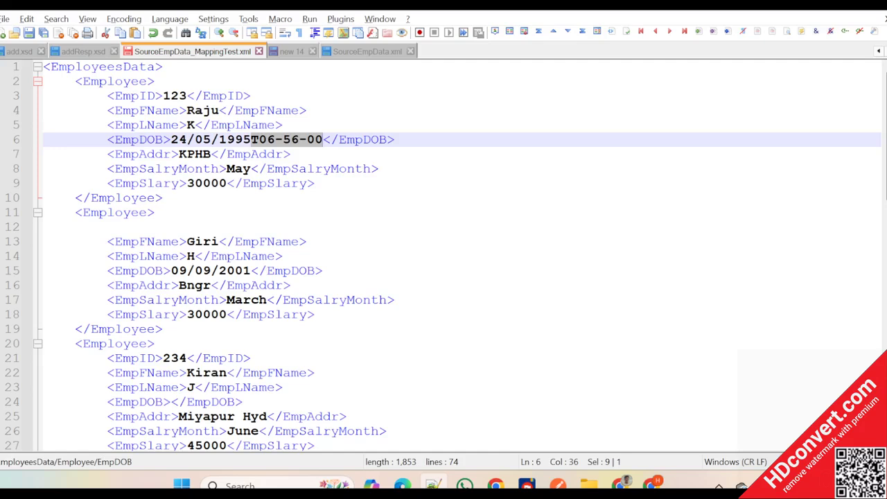
left_click(251, 271)
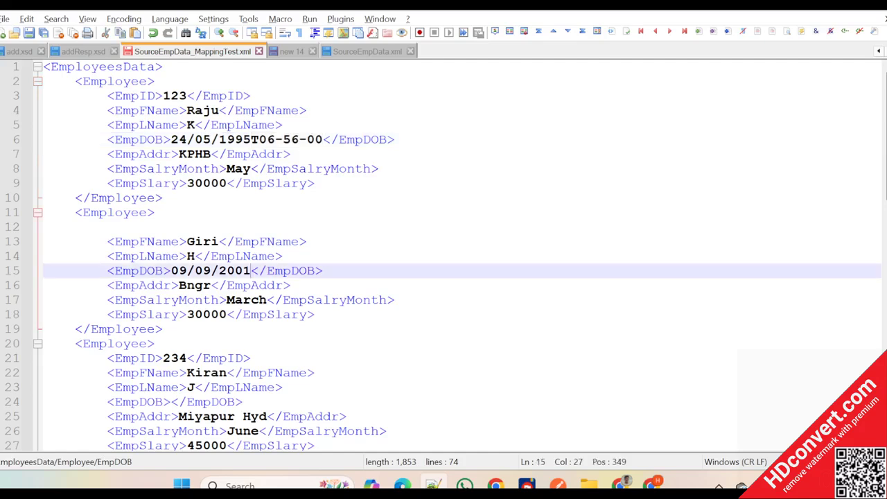
type("T06-56-00")
scroll(443, 256, "down", 1)
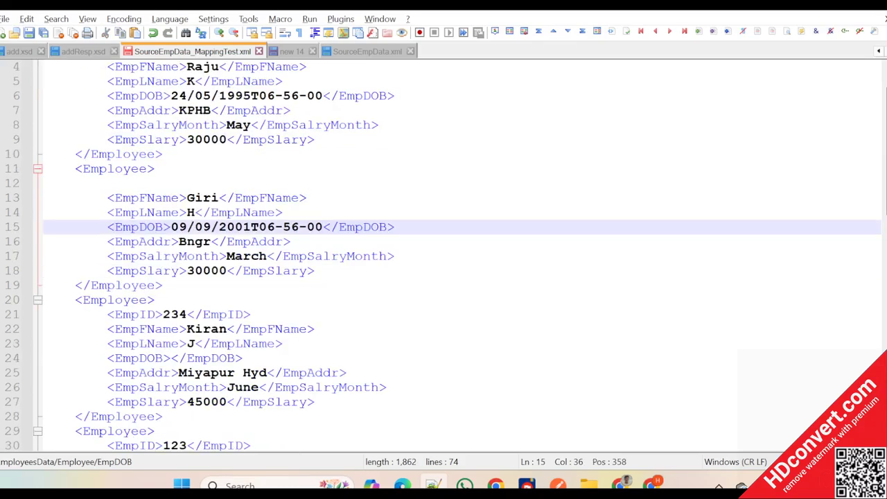
scroll(443, 256, "up", 1)
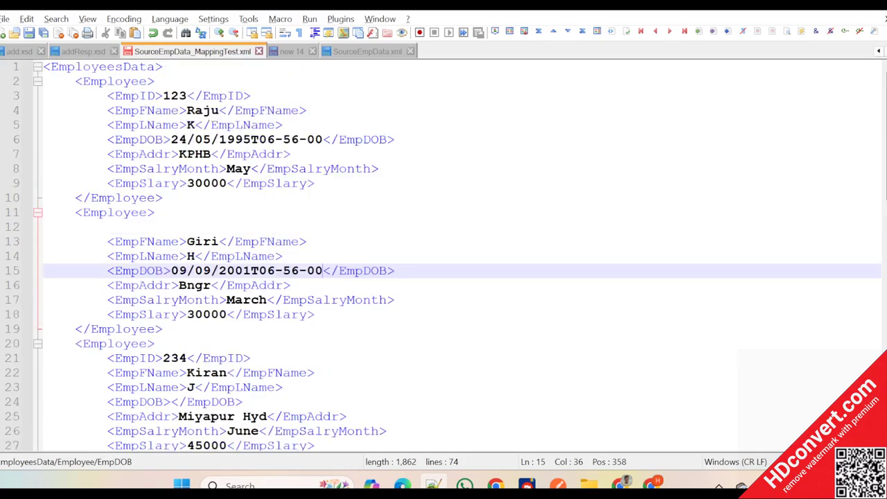
- Copy the second employee's complete EmpDOB value into the third employee's empty EmpDOB element and save the file
key("shift+Left")
key("shift+Left")
key("shift+Left")
key("shift+Left")
key("shift+Left")
key("shift+Left")
key("shift+Left")
key("shift+Left")
key("shift+Left")
key("shift+Left")
key("shift+Left")
key("shift+Left")
key("shift+Left")
key("shift+Left")
key("shift+Left")
key("shift+Left")
key("shift+Left")
key("shift+Left")
key("shift+Left")
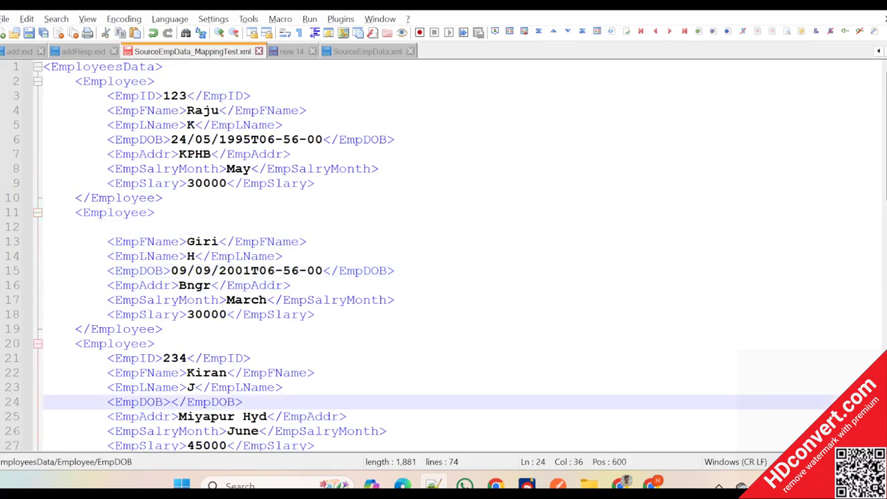
type("09/09/2001T06-56-00")
scroll(443, 256, "down", 2)
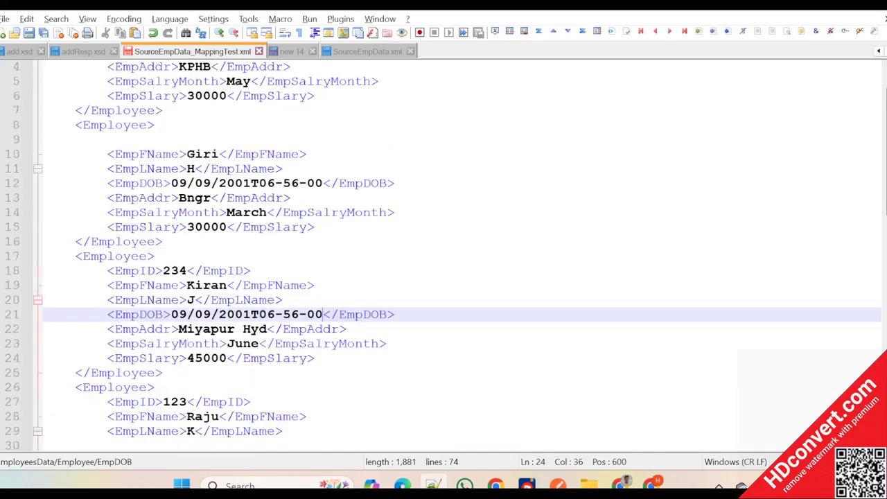
scroll(443, 257, "up", 2)
scroll(443, 256, "down", 4)
scroll(444, 257, "up", 4)
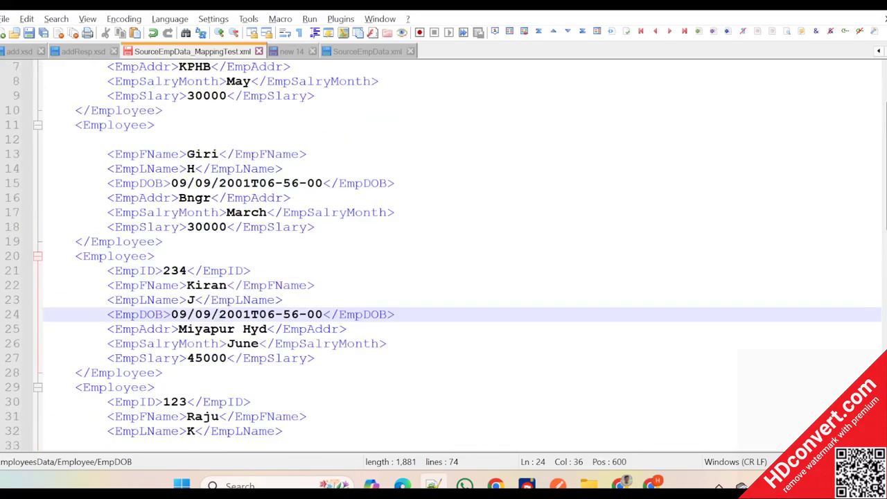
key("ctrl+s")
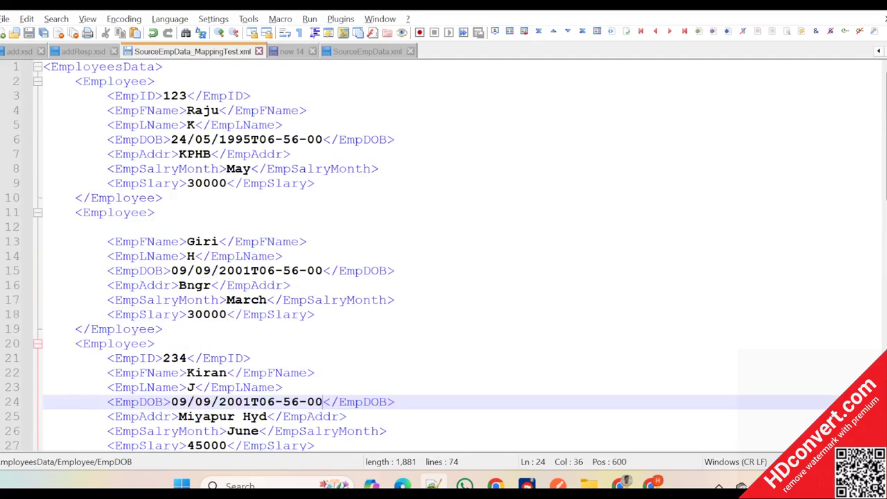
- Examine the date part and the time part of the first employee's EmpDOB value
left_click_drag(251, 140, 324, 141)
left_click_drag(250, 139, 171, 139)
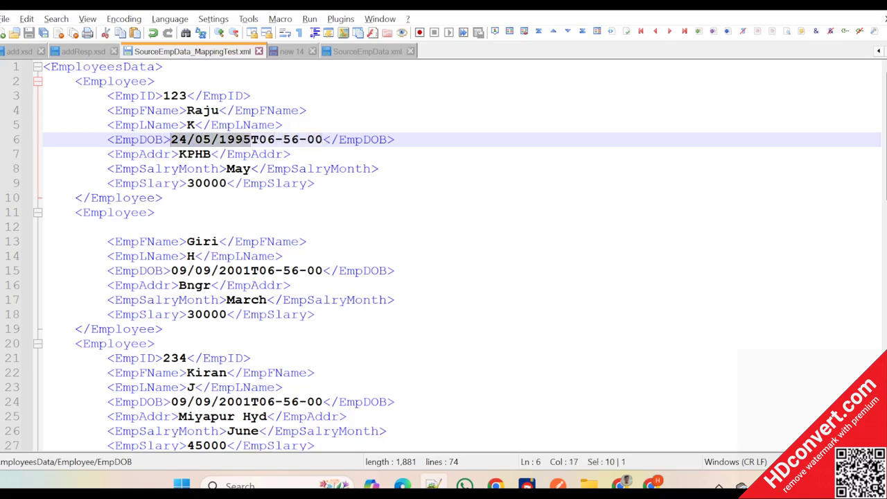
left_click(259, 139)
left_click_drag(251, 139, 323, 141)
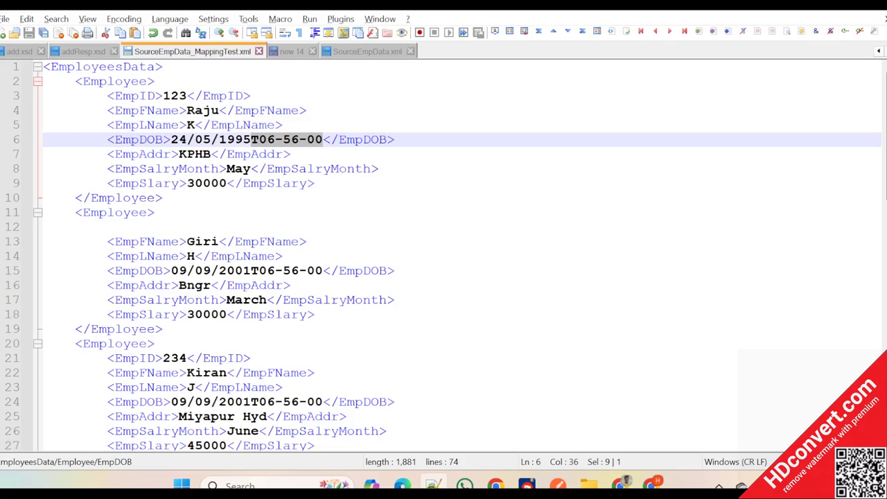
left_click_drag(171, 139, 251, 140)
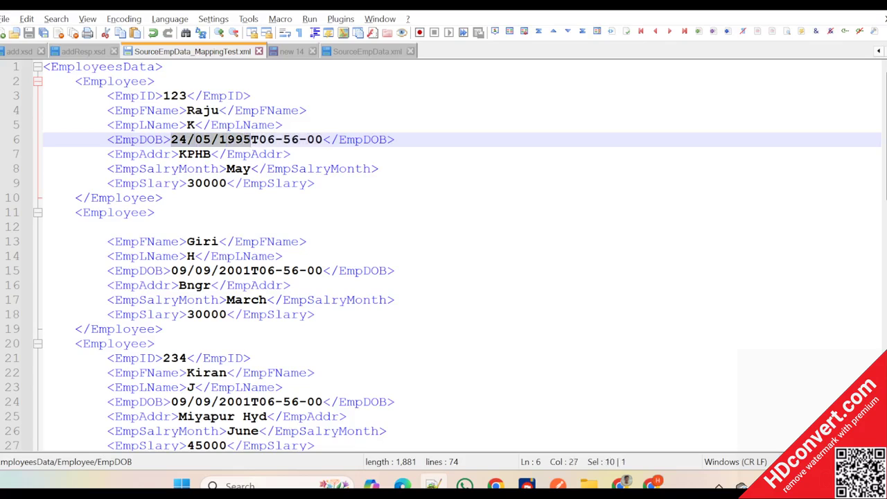
left_click(292, 153)
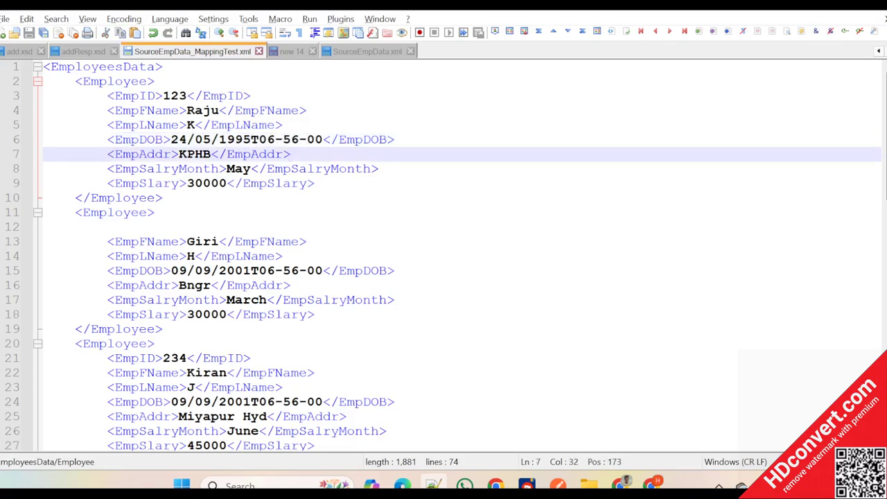
left_click_drag(251, 139, 172, 139)
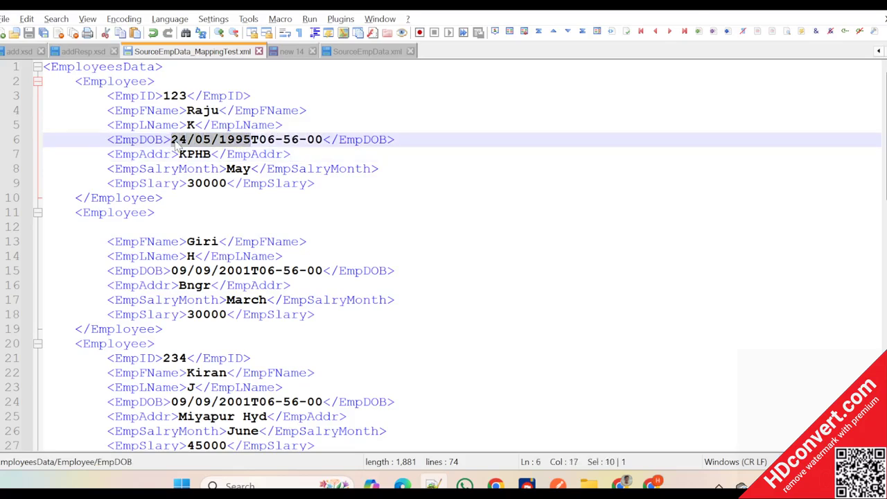
- Switch to SAP Integration Suite, open the target EmpDOB field's mapping expression and enlarge the expression area
key("alt+Tab")
scroll(662, 323, "down", 3)
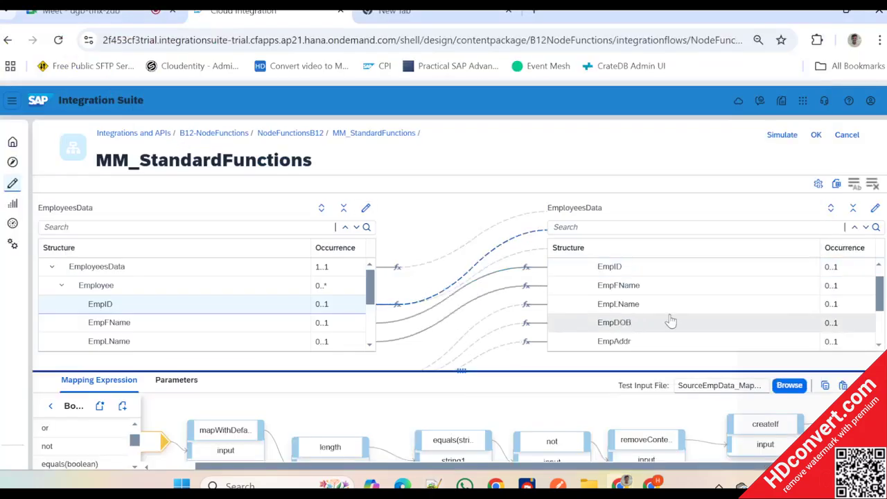
left_click(627, 269)
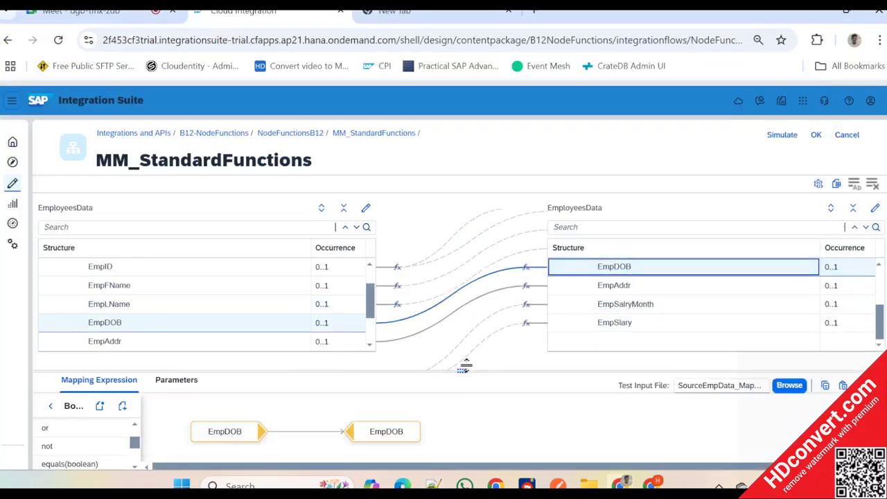
left_click_drag(461, 370, 461, 298)
key("alt+Tab")
left_click(291, 285)
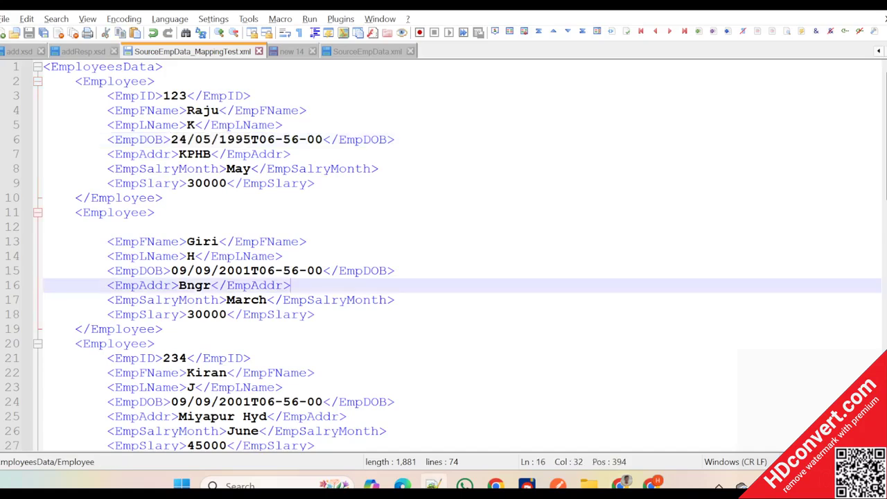
key("alt+Tab")
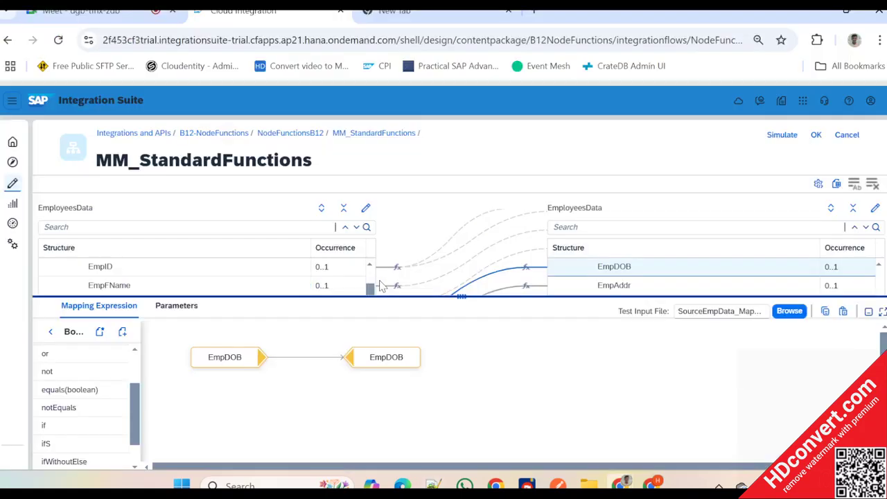
- Insert the substring text function between the source and target EmpDOB nodes, spacing the nodes apart
mouse_move(398, 369)
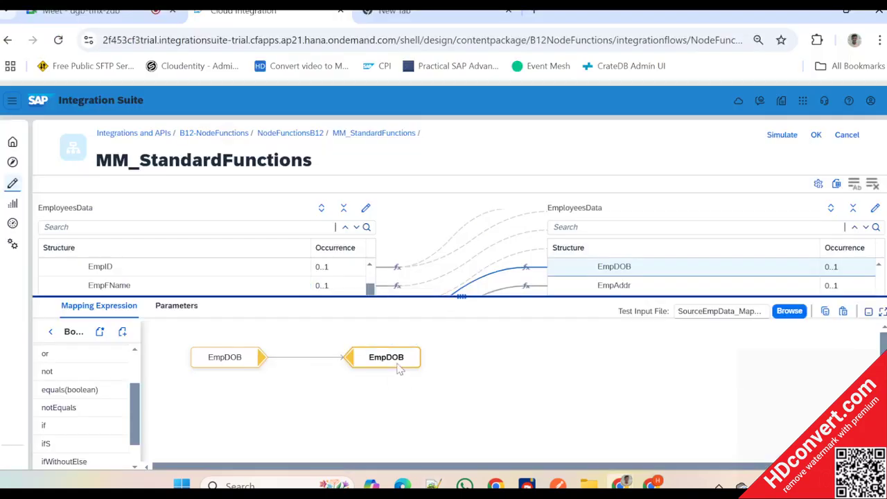
left_click_drag(398, 368, 437, 365)
left_click(51, 332)
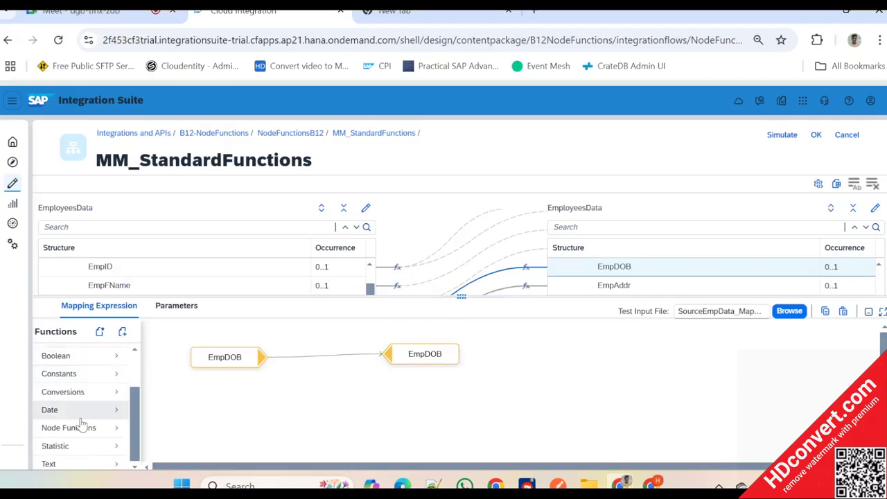
left_click(63, 463)
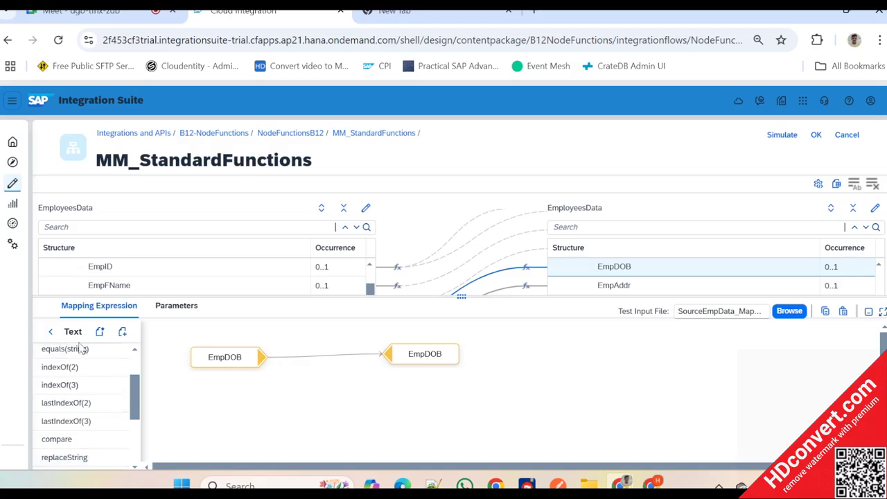
scroll(77, 381, "up", 2)
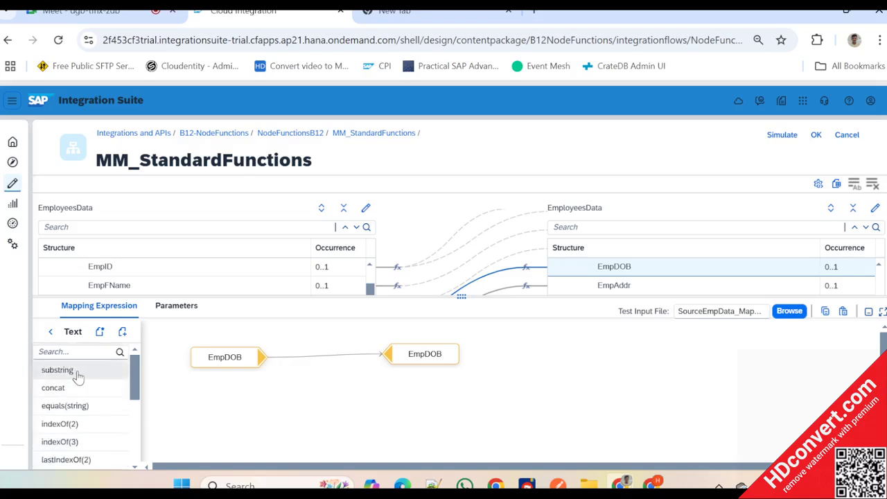
left_click_drag(77, 374, 330, 345)
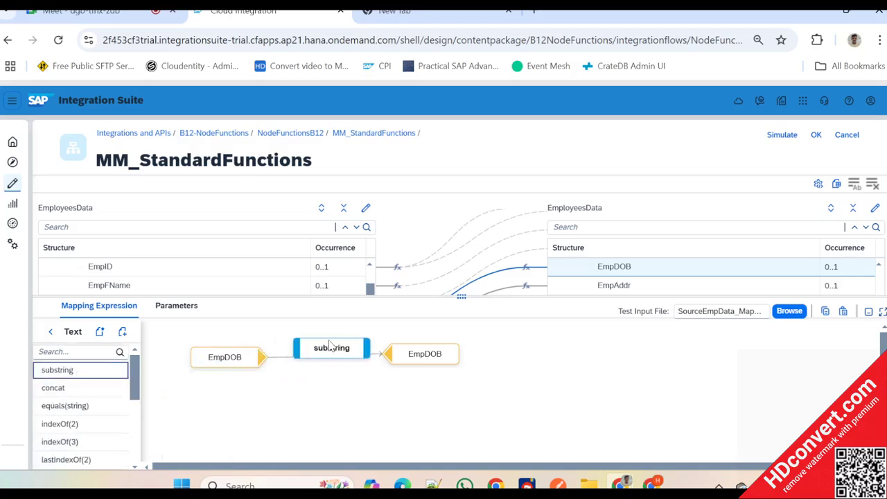
left_click_drag(425, 360, 479, 354)
left_click_drag(347, 354, 390, 357)
left_click_drag(254, 360, 210, 351)
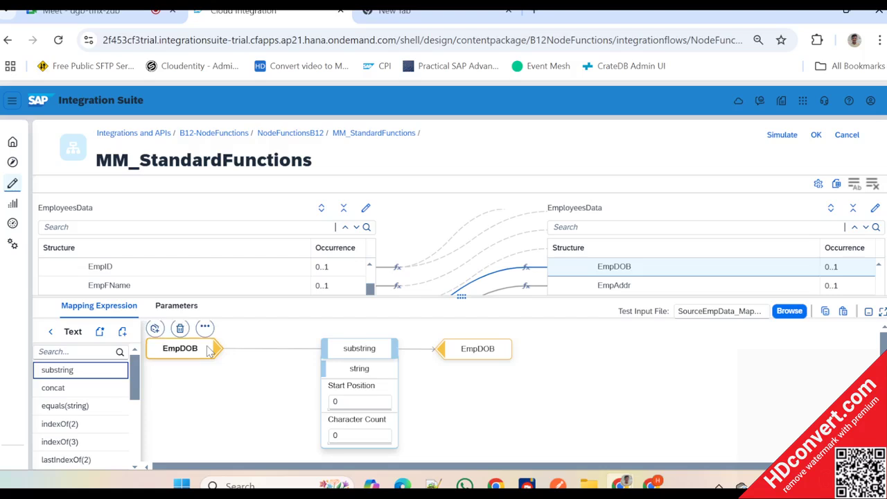
left_click_drag(358, 348, 339, 369)
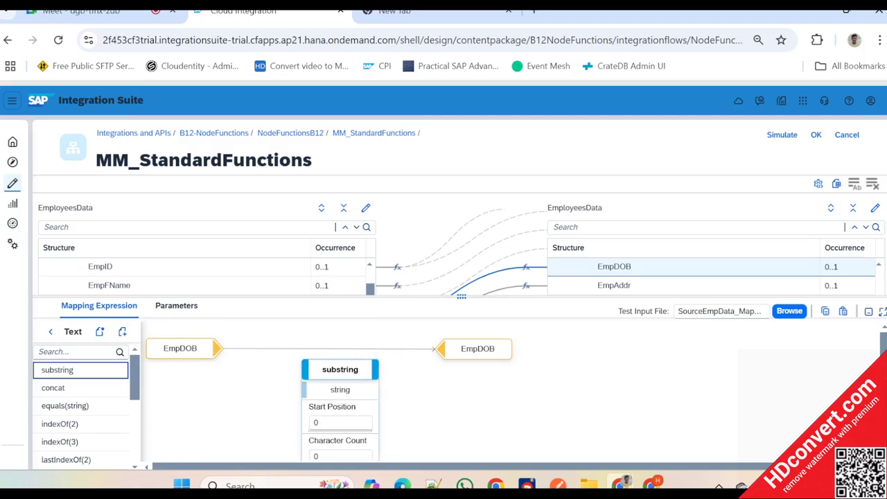
left_click(361, 378)
left_click_drag(362, 377, 356, 354)
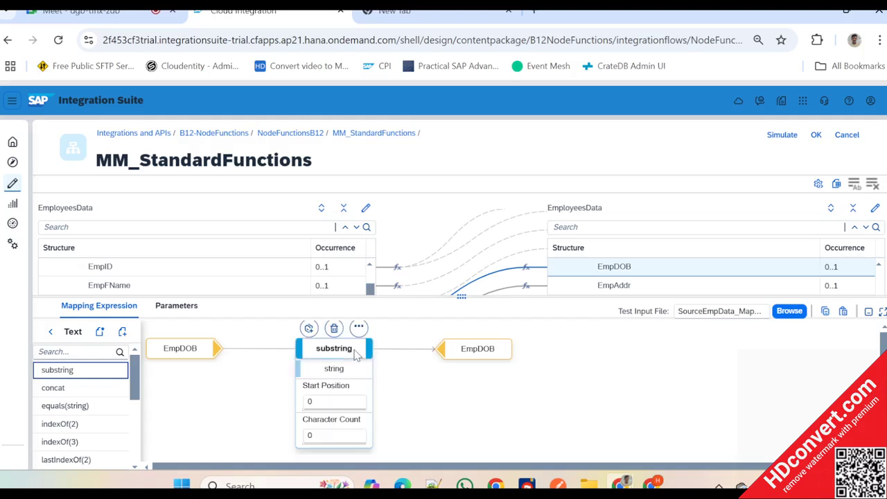
- Set the substring's character count to 10, checking it against the length of the first EmpDOB's date part in Notepad++
left_click(331, 401)
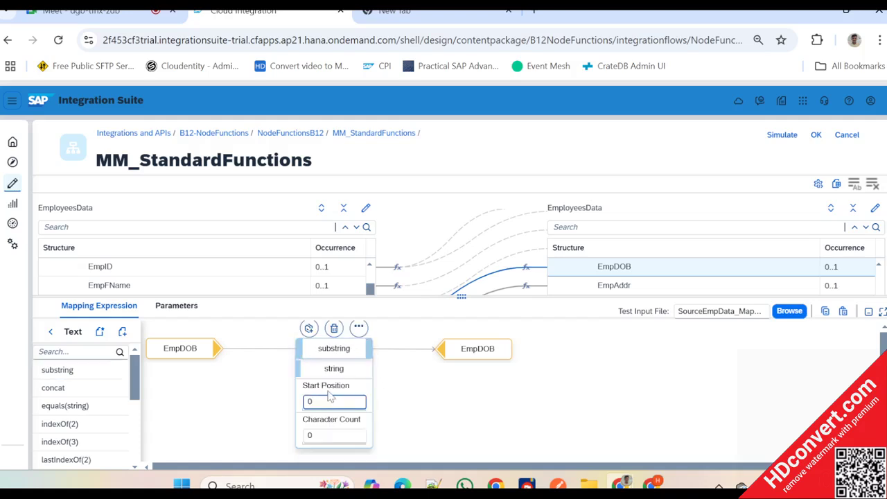
key("Tab")
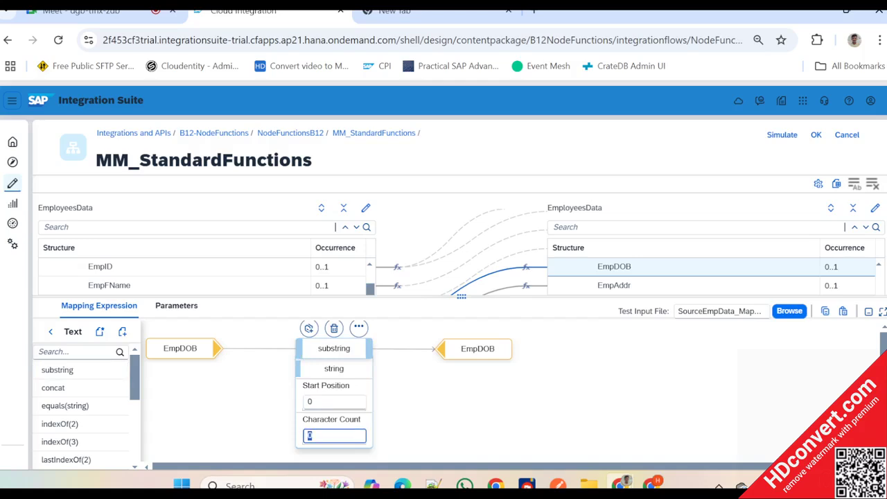
key("BackSpace")
type("11")
key("alt+Tab")
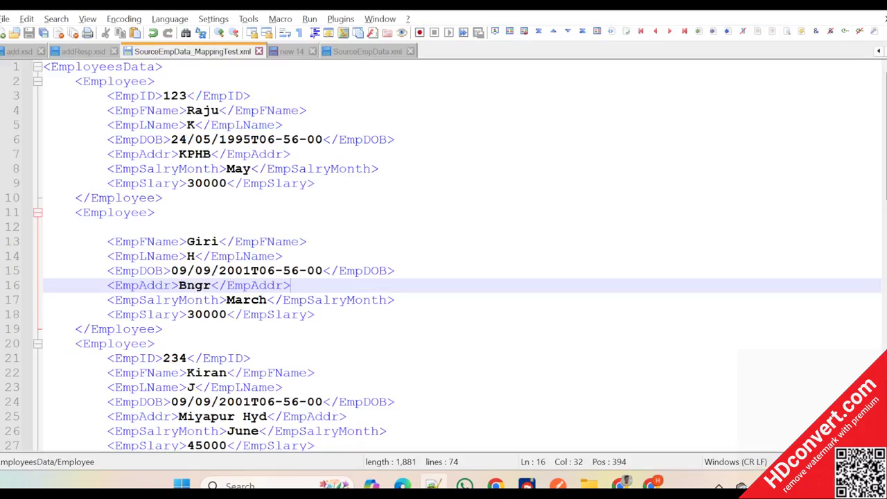
left_click(250, 140)
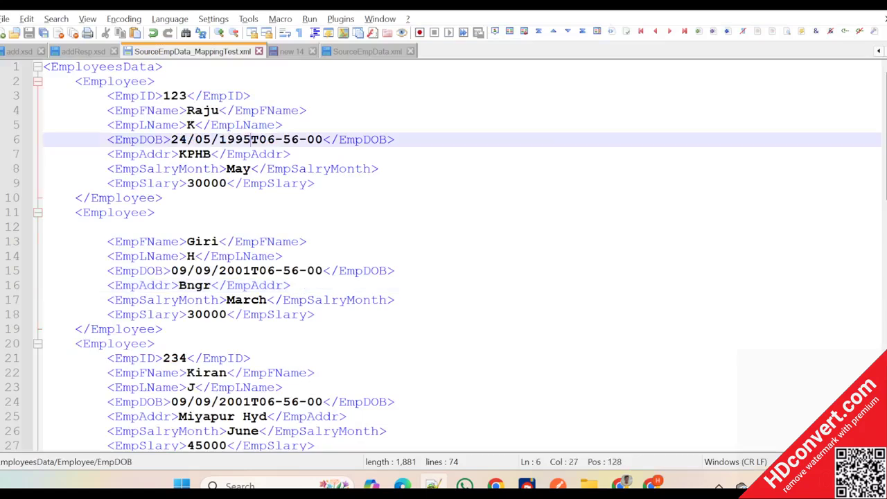
key("shift+Left")
key("shift+Left")
key("shift+Left")
key("shift+Left")
key("shift+Left")
key("shift+Left")
key("shift+Left")
key("shift+Left")
key("shift+Left")
key("shift+Left")
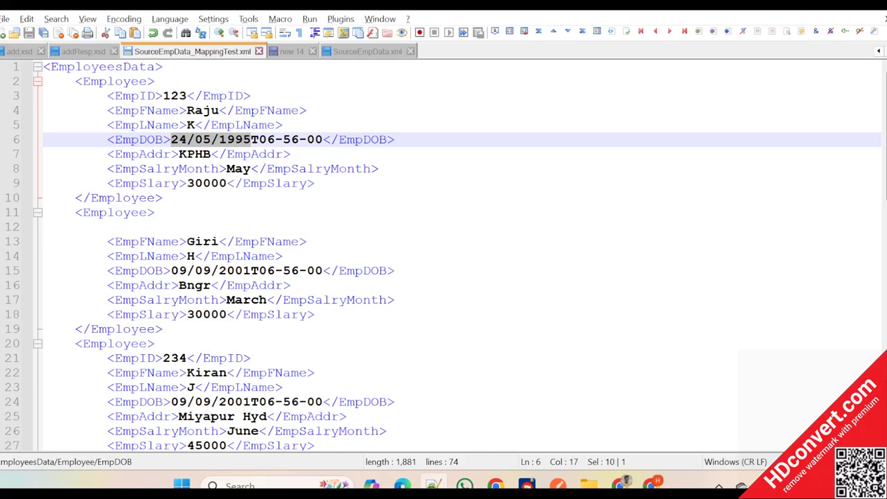
- Return to SAP Integration Suite and connect source EmpDOB to the substring's string input and its output to target EmpDOB
key("alt+Tab")
left_click_drag(218, 351, 299, 368)
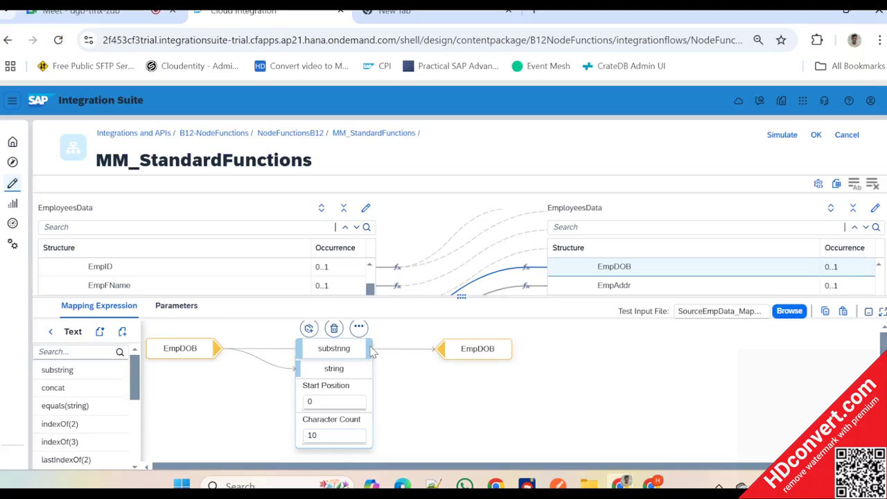
left_click_drag(370, 350, 444, 349)
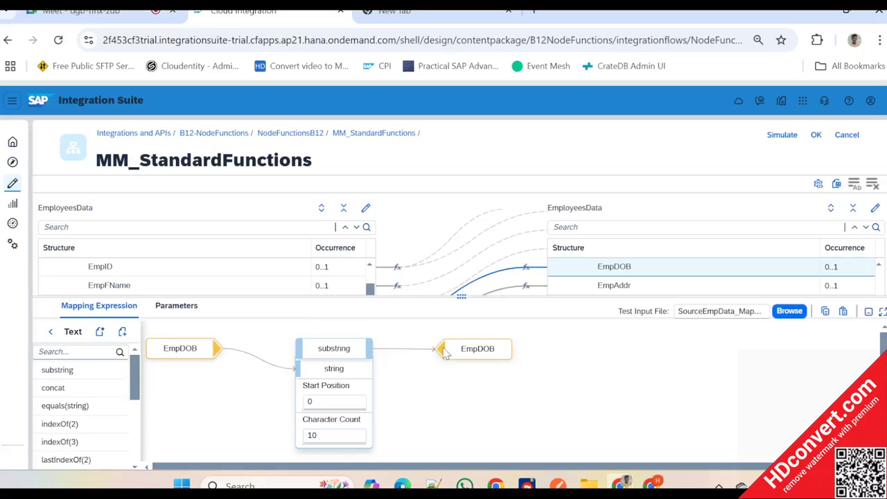
- Reload SourceEmpData_MappingTest.xml as the test input file and review the target EmpDOB's message queue
left_click(789, 311)
scroll(352, 198, "down", 3)
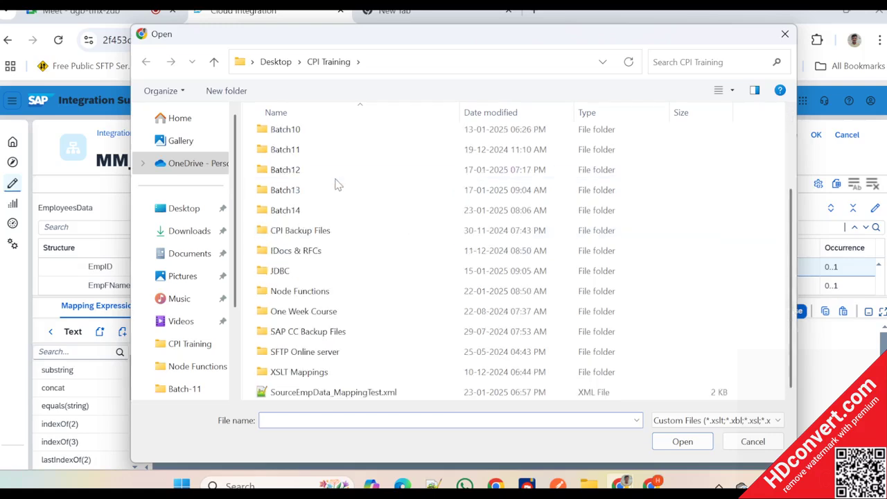
double_click(331, 394)
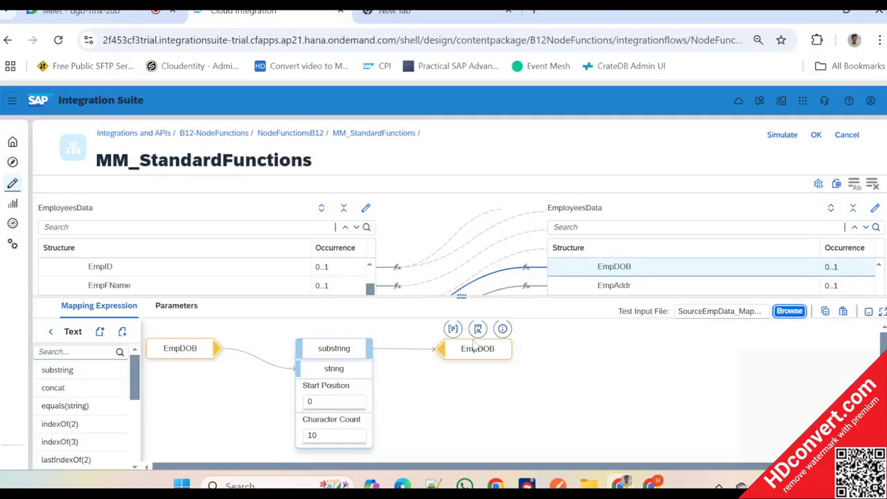
left_click(454, 330)
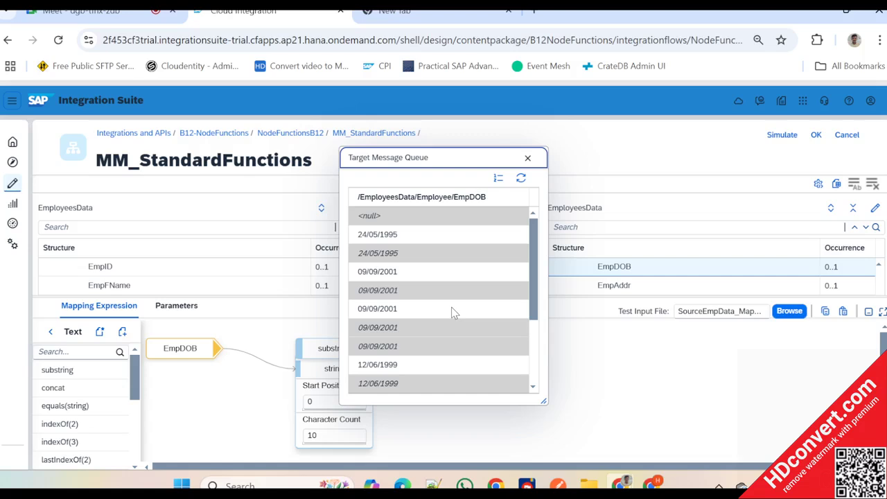
left_click(527, 158)
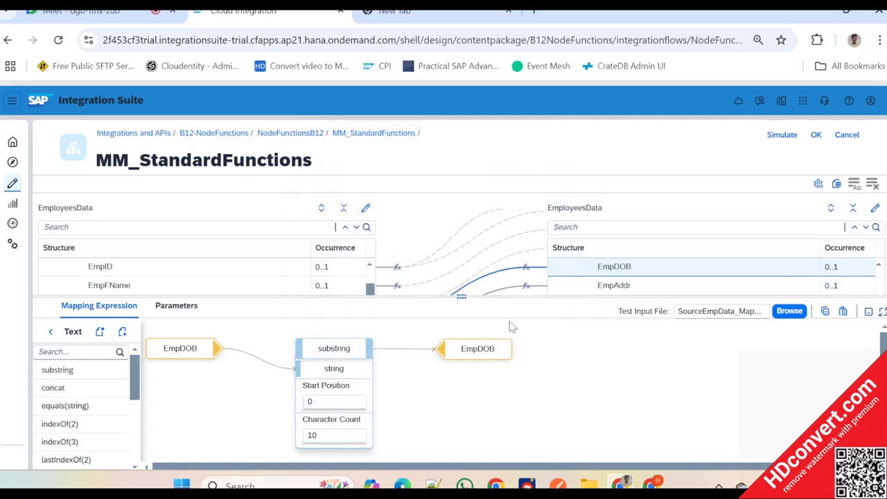
- Switch to Notepad++ and select the first employee's full EmpDOB value, including the time
left_click_drag(449, 298, 447, 305)
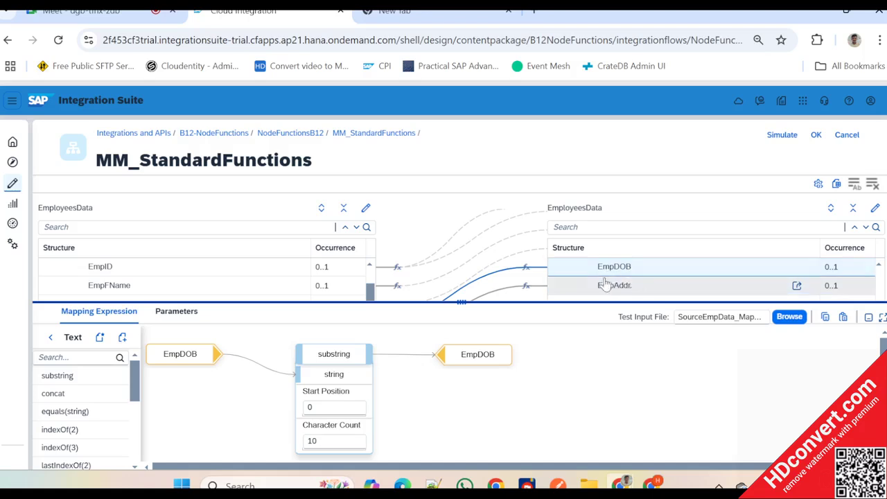
key("alt+Tab")
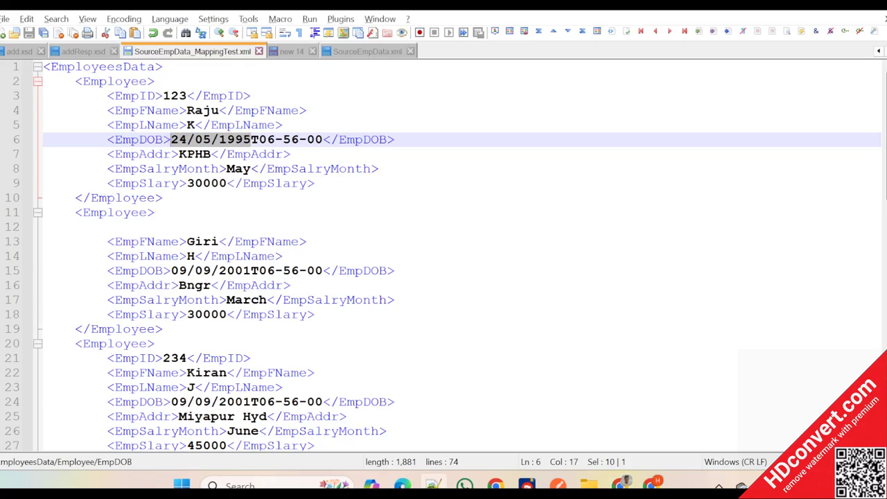
left_click_drag(322, 140, 170, 140)
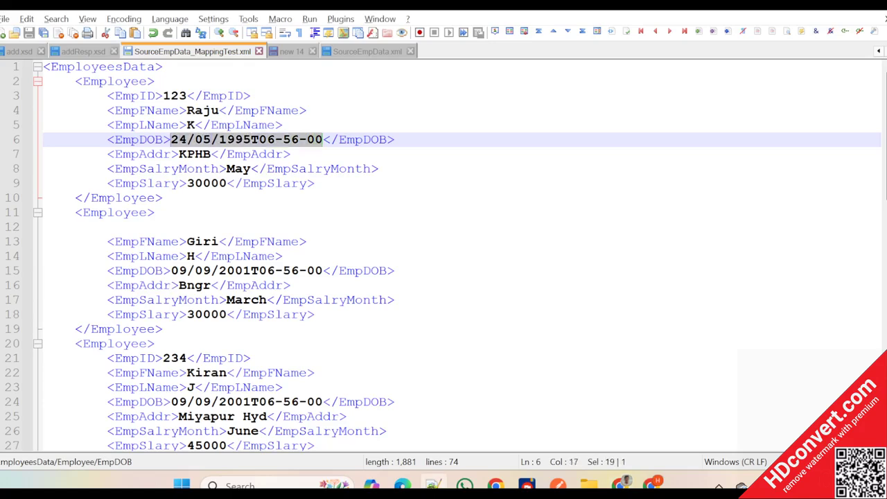
- Check the substring mapping in SAP Integration Suite, then return to Notepad++ and select the time part of the first employee's EmpDOB
key("alt+Tab")
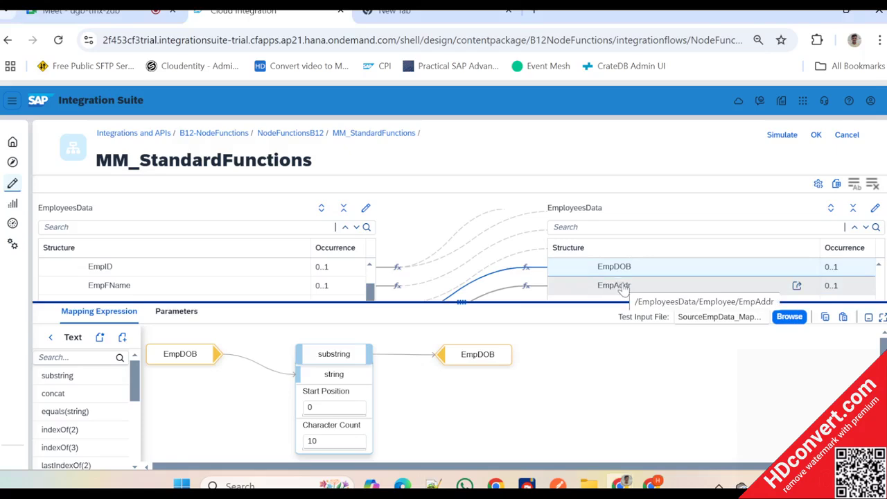
key("alt+Tab")
left_click(280, 169)
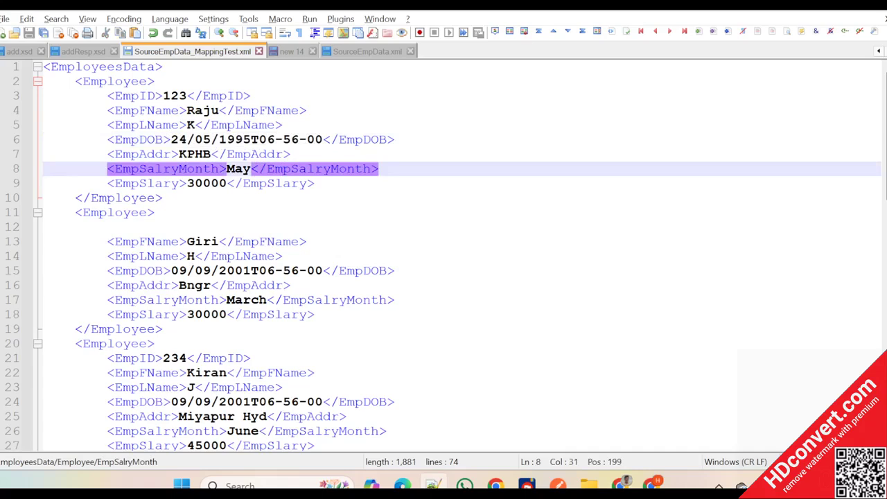
left_click_drag(324, 140, 253, 143)
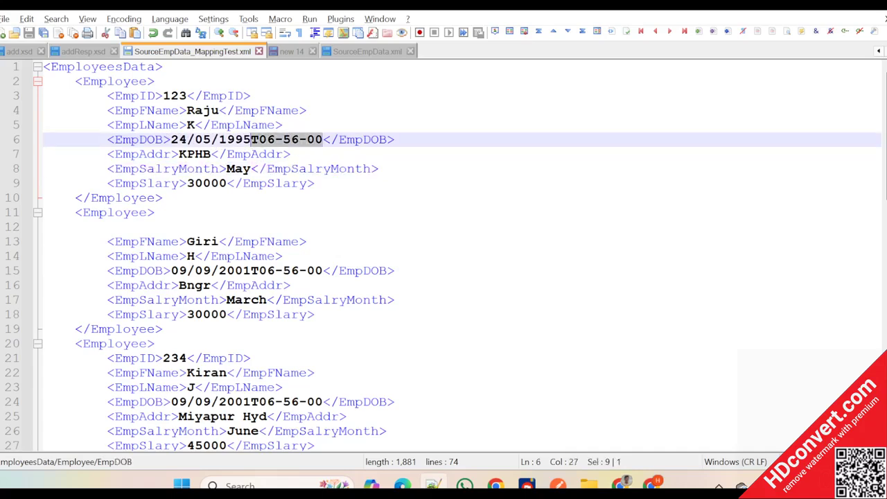
- Copy the first employee's complete EmpDOB element into the empty line 33 of the fourth employee record
scroll(444, 256, "down", 4)
scroll(444, 257, "down", 1)
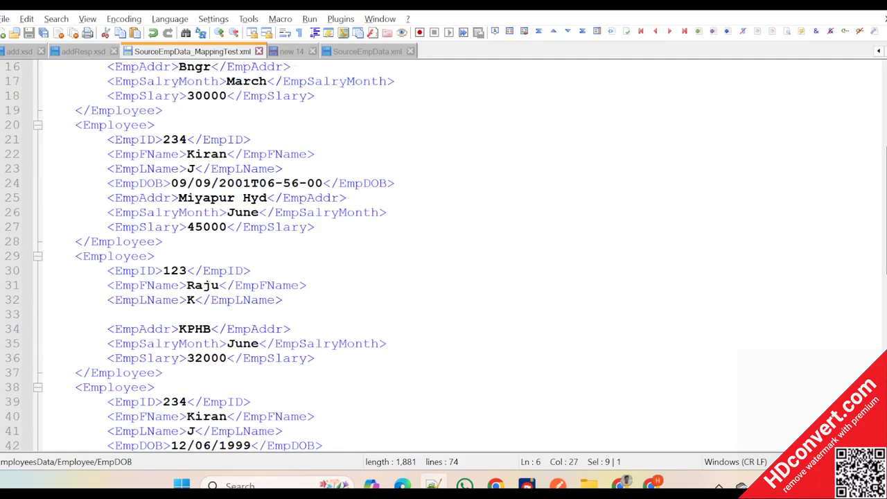
left_click(396, 183)
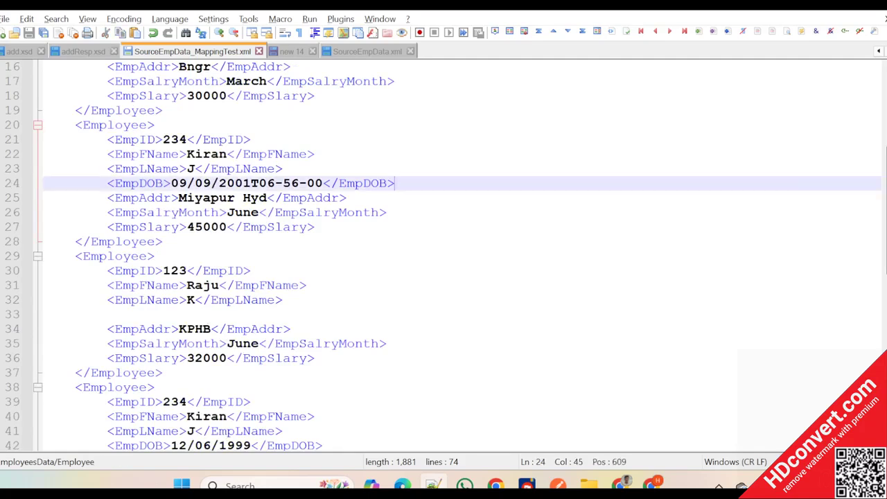
scroll(444, 256, "up", 5)
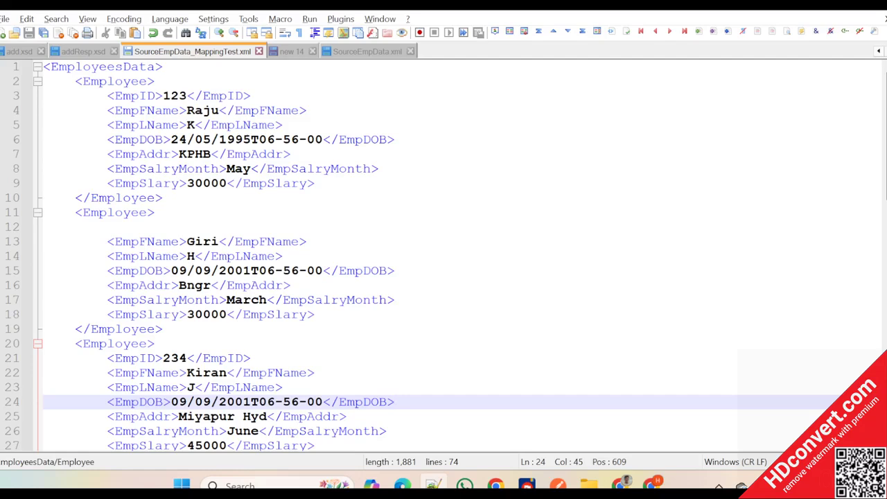
left_click_drag(396, 139, 108, 139)
key("ctrl+c")
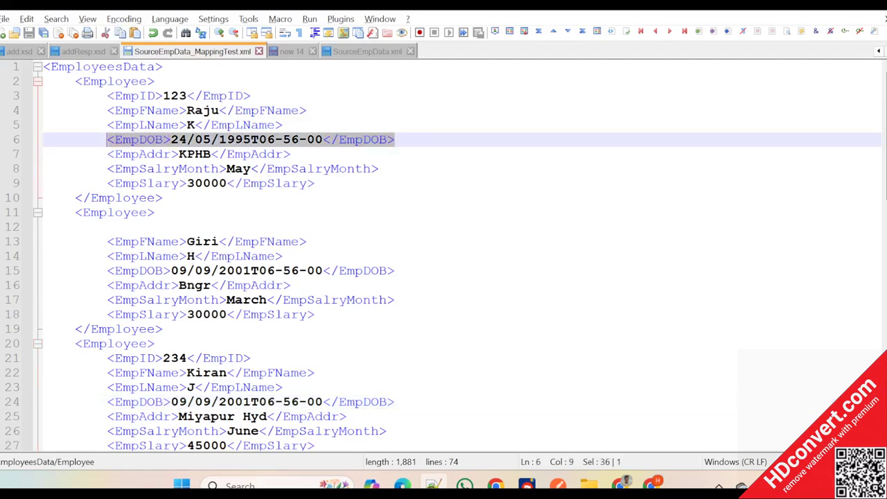
scroll(111, 146, "down", 4)
left_click(108, 358)
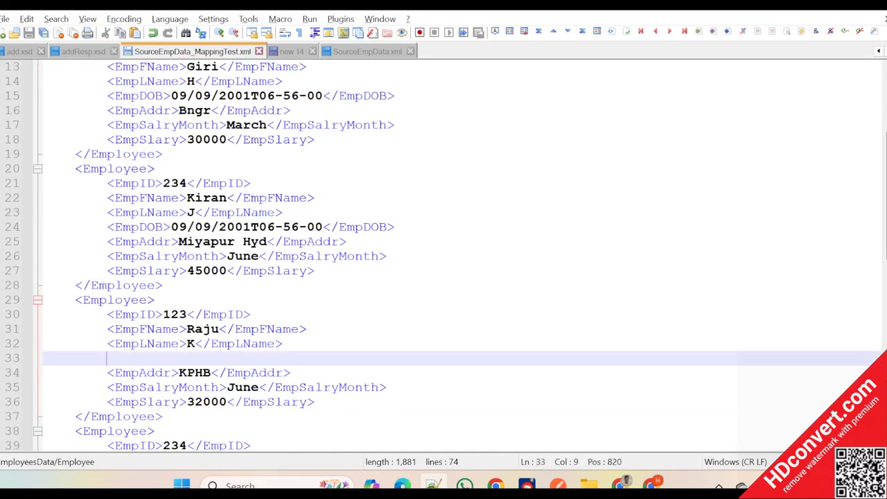
key("ctrl+v")
- Append the time part T06-56-00 to the EmpDOB values of the fifth and sixth employees on lines 42 and 51
scroll(444, 256, "down", 3)
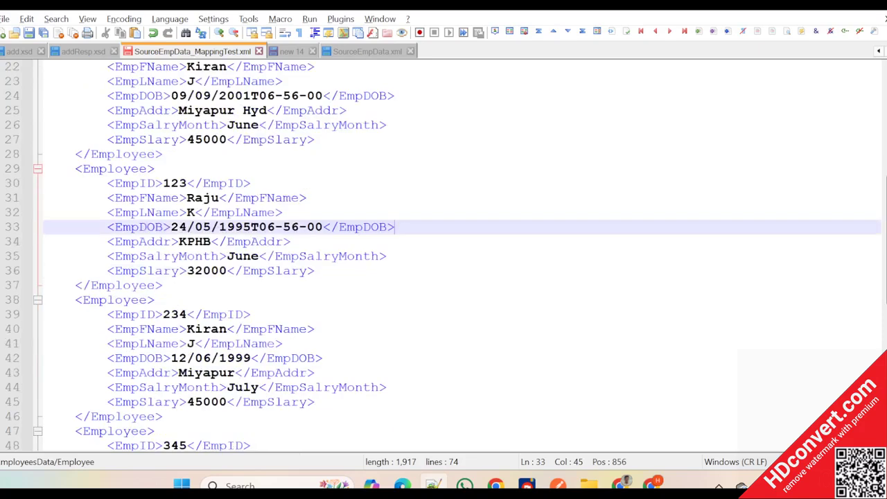
left_click_drag(322, 227, 253, 231)
key("ctrl+c")
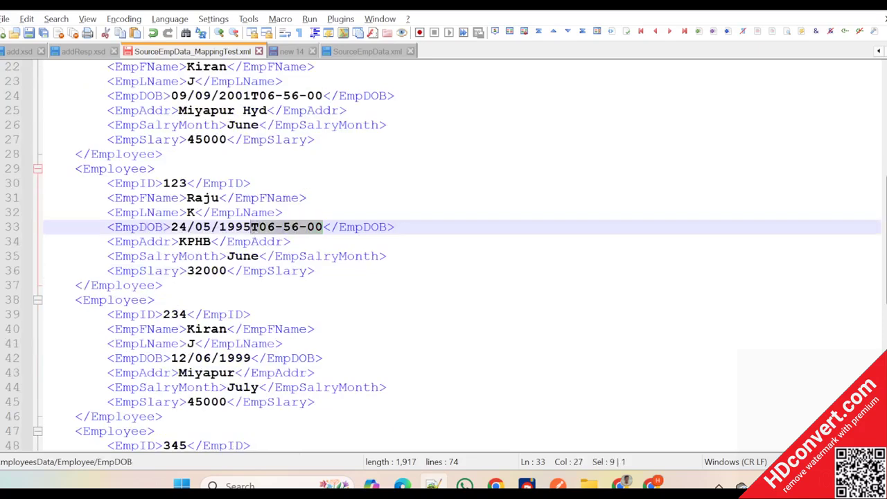
left_click(252, 358)
key("ctrl+v")
scroll(443, 255, "down", 3)
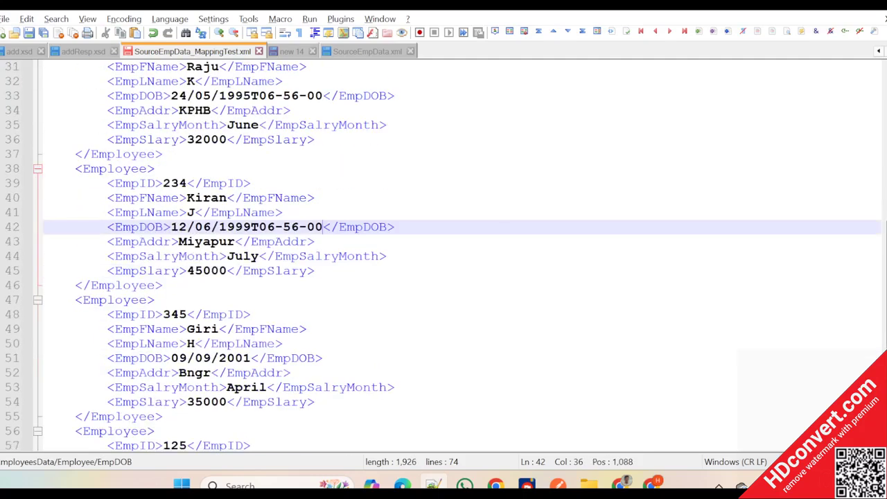
left_click(251, 358)
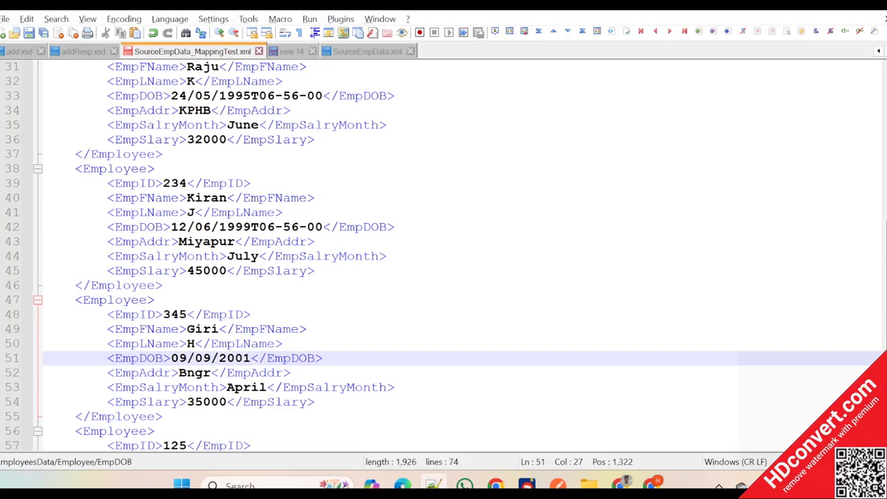
key("ctrl+v")
scroll(444, 254, "down", 6)
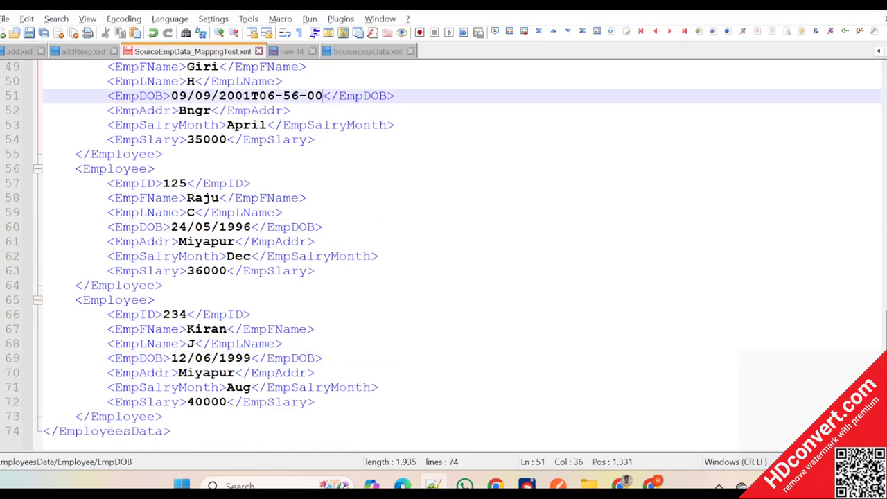
- Append T06-56-00 to the EmpDOB values of the last two employees on lines 60 and 69 and save the file
left_click(251, 227)
key("ctrl+v")
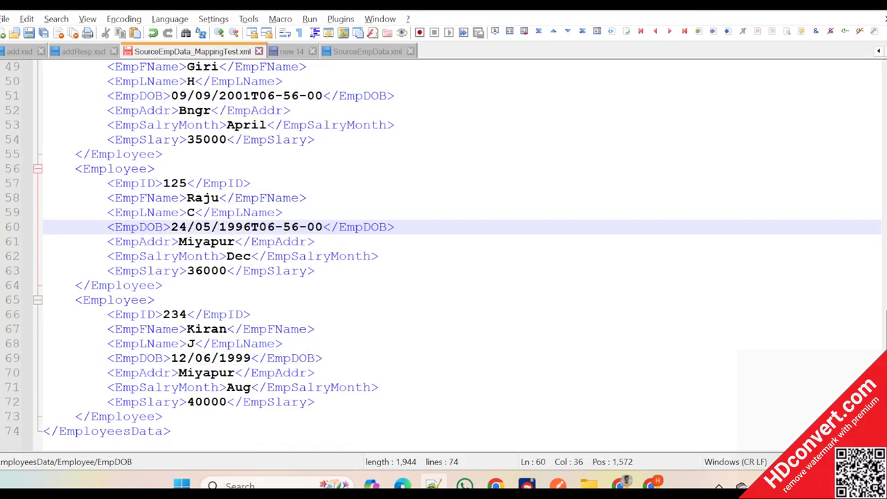
left_click(250, 358)
key("ctrl+v")
scroll(444, 255, "up", 10)
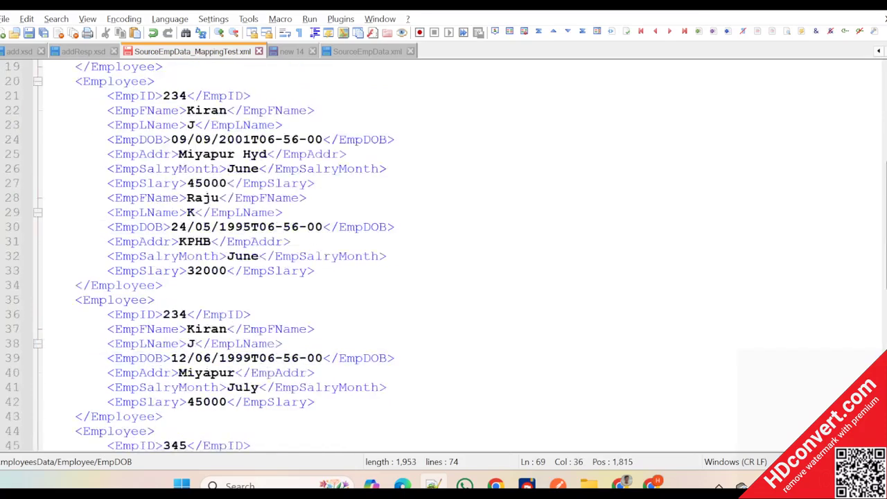
scroll(443, 255, "up", 2)
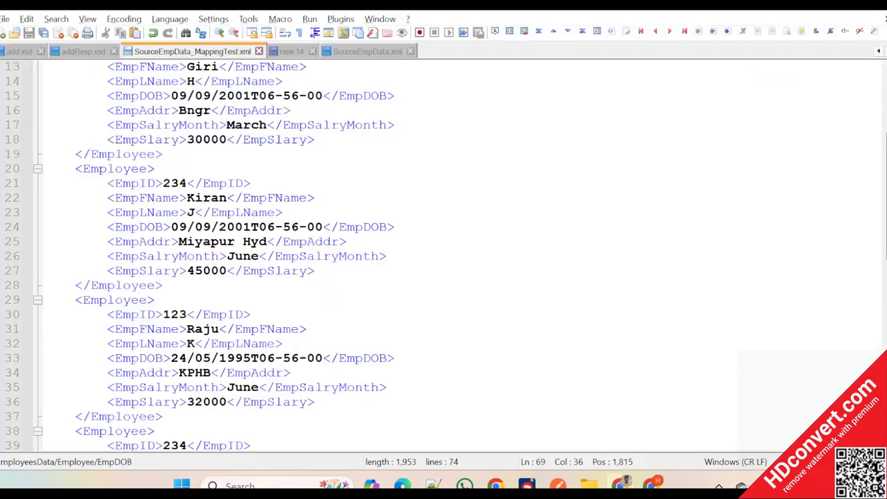
- Switch to SAP Integration Suite and upload the updated SourceEmpData_MappingTest.xml as the test input file
key("alt+Tab")
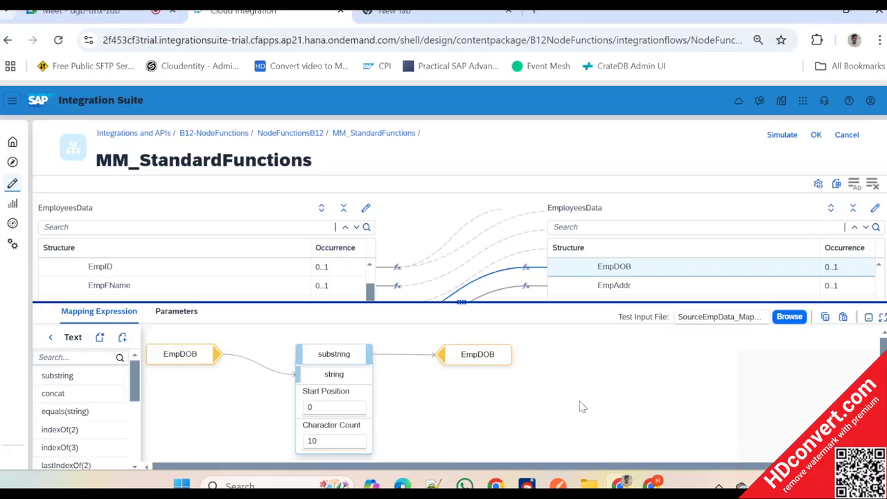
left_click(796, 323)
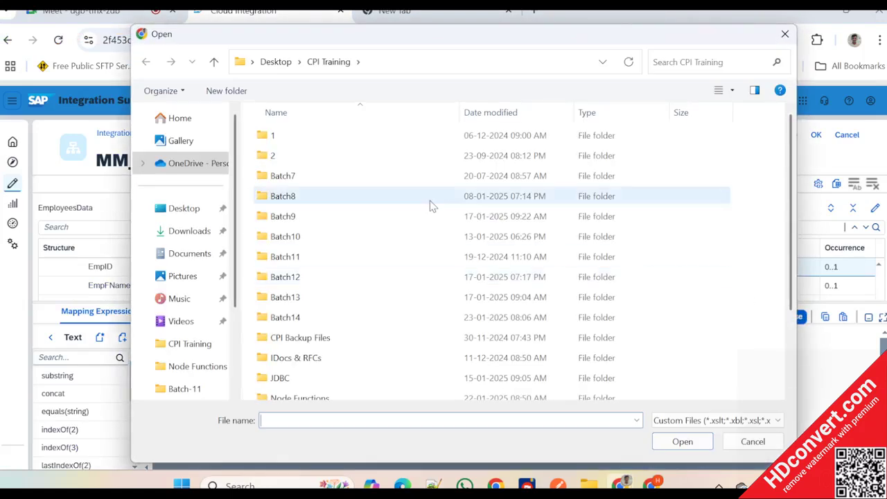
scroll(330, 317, "down", 5)
double_click(319, 392)
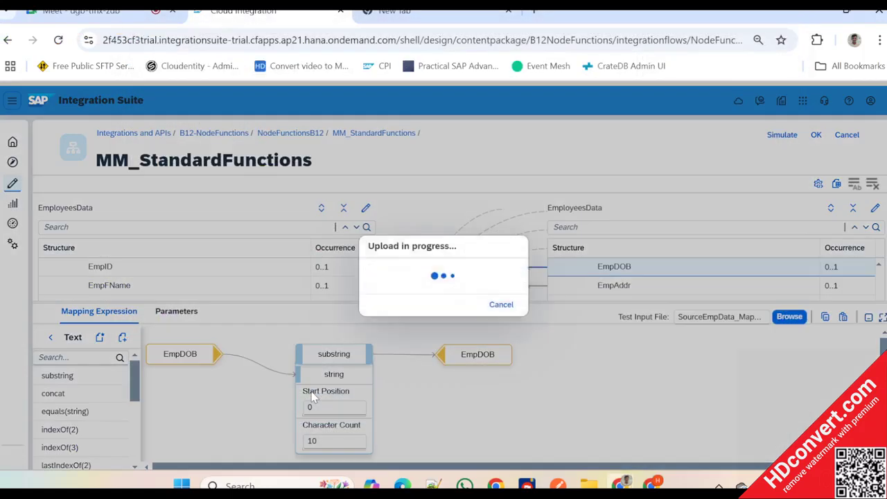
- Set the substring's start position to 11 and character count to 8, checking them against the EmpDOB values in Notepad++
key("alt+Tab")
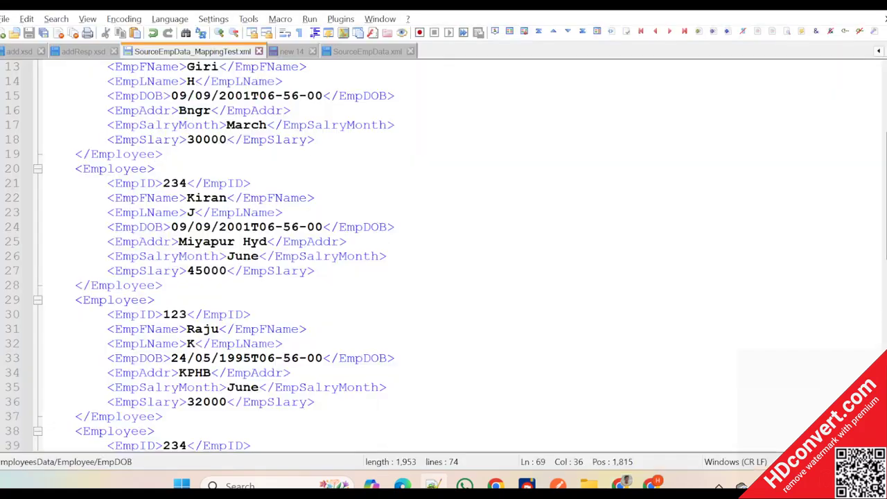
scroll(443, 256, "up", 4)
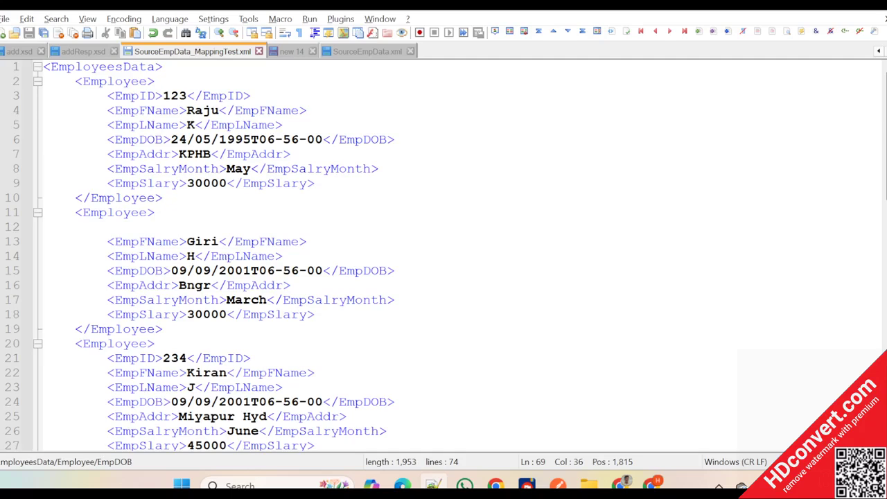
key("alt+Tab")
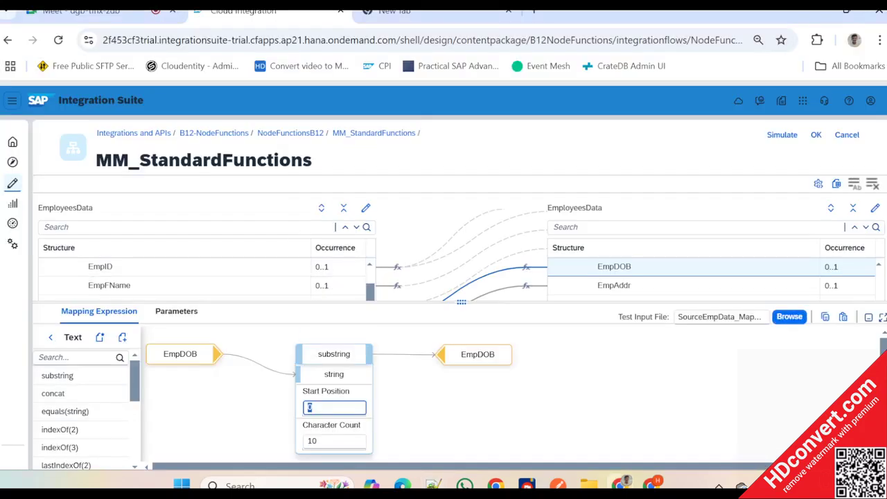
key("alt+Tab")
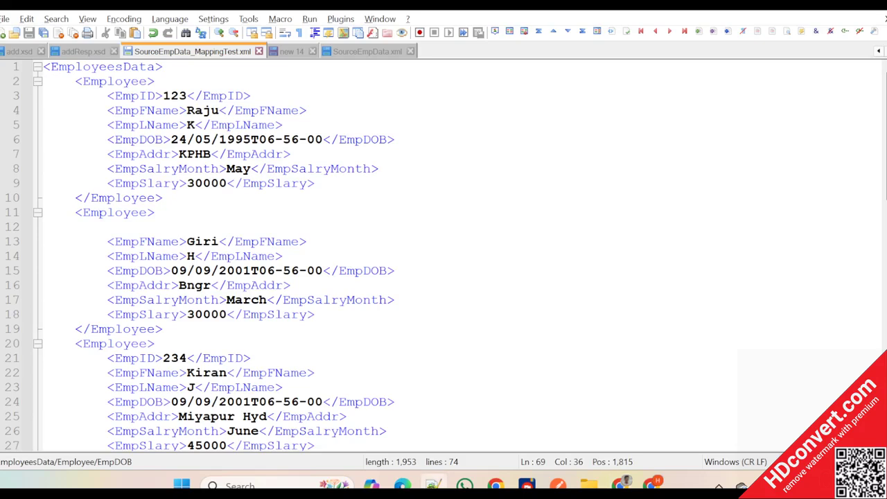
key("alt+Tab")
left_click(334, 441)
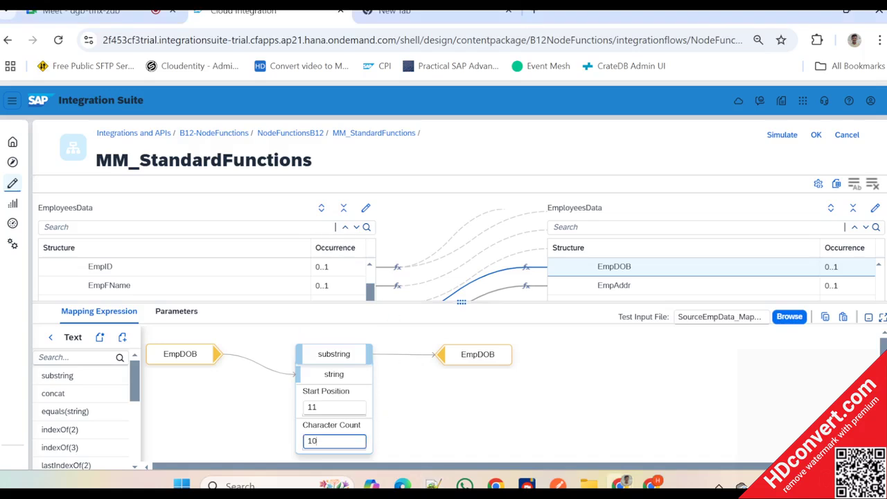
key("ctrl+a")
type("8")
left_click(401, 416)
- Display the message queue of target EmpDOB, review all its values and close it
mouse_move(471, 350)
left_click(453, 335)
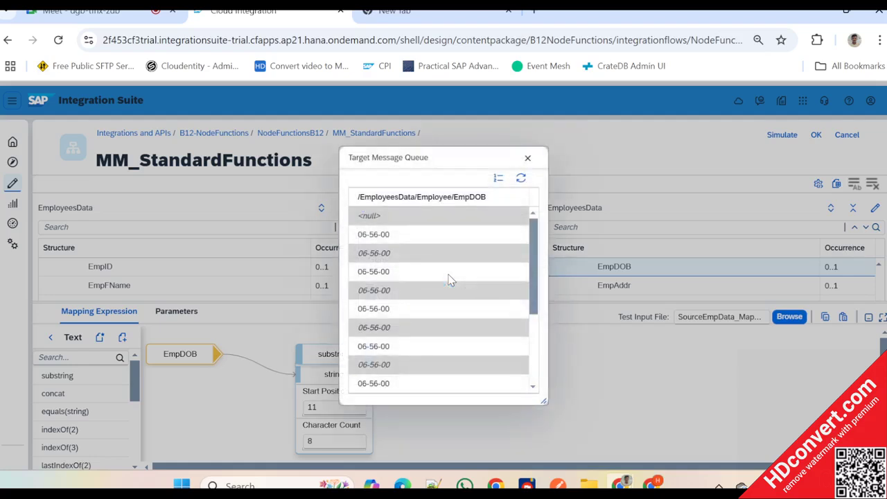
scroll(450, 280, "down", 3)
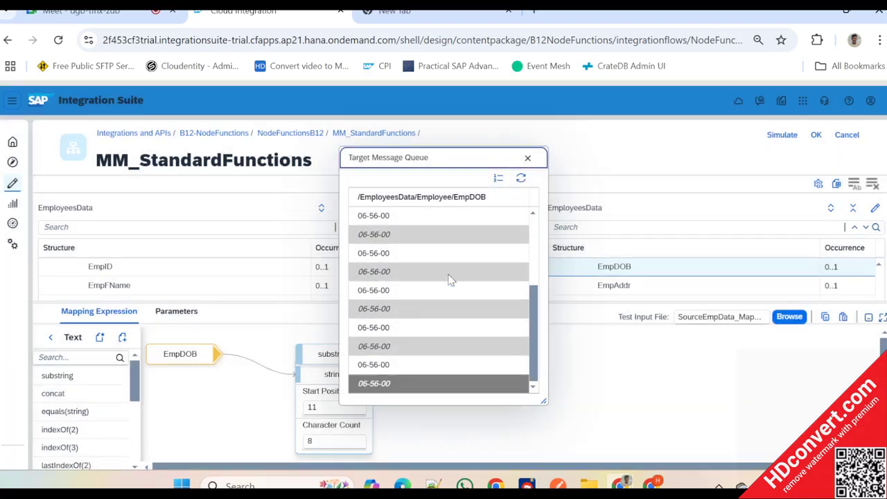
scroll(450, 280, "up", 3)
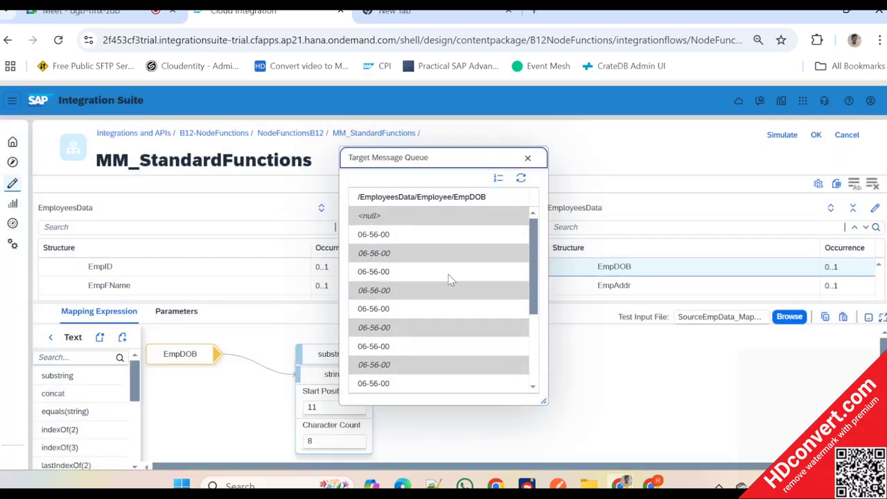
left_click(528, 159)
- Switch to Notepad++ and select the first employee's full EmpDOB value, then only its time after the T
key("alt+Tab")
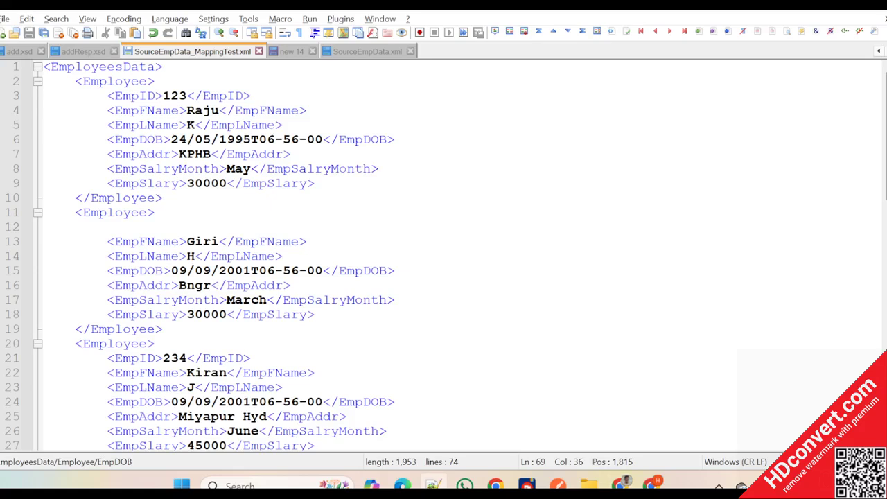
left_click_drag(171, 140, 323, 139)
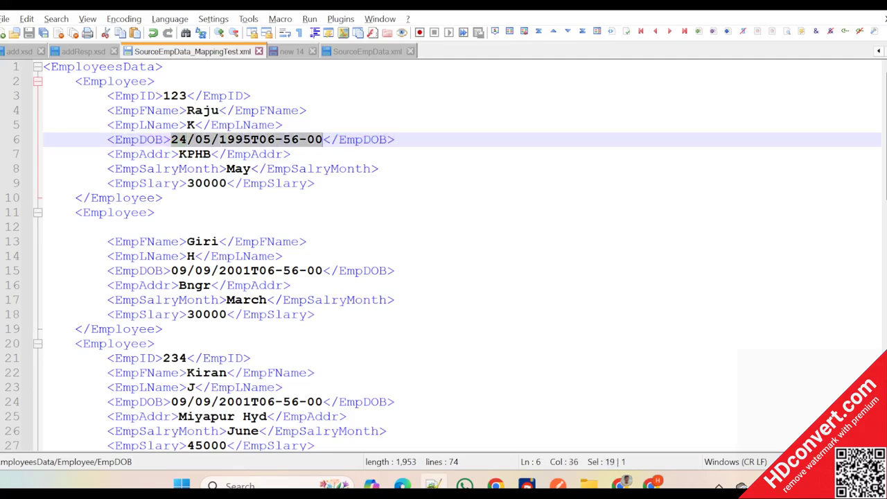
left_click(259, 139)
left_click_drag(259, 139, 323, 139)
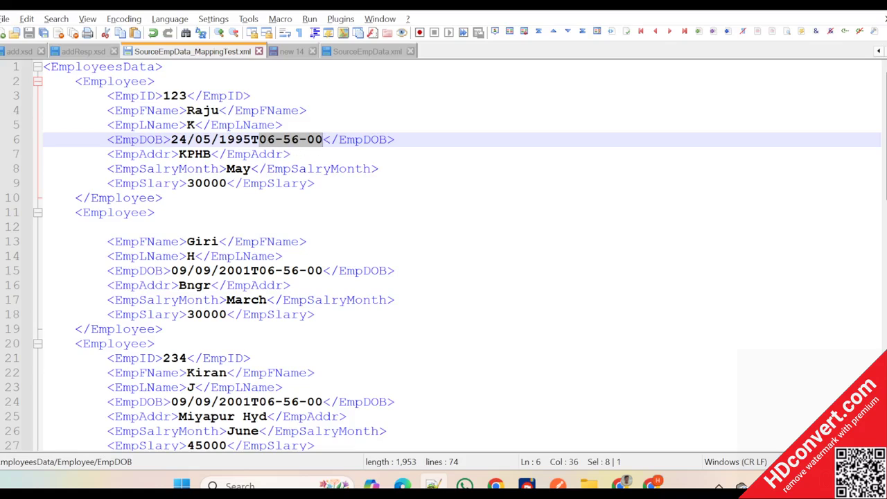
- Return to SAP Integration Suite, enlarge the mapping expression area and look through the available Text functions
key("alt+Tab")
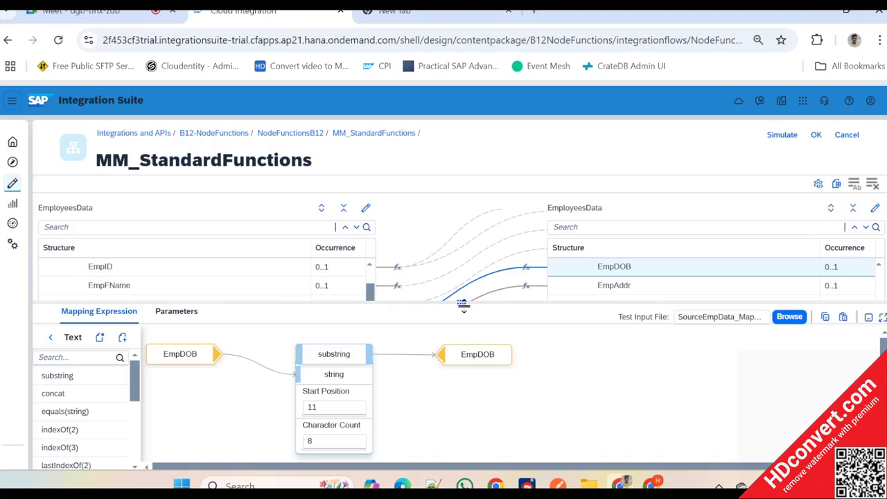
left_click_drag(461, 302, 469, 274)
double_click(314, 376)
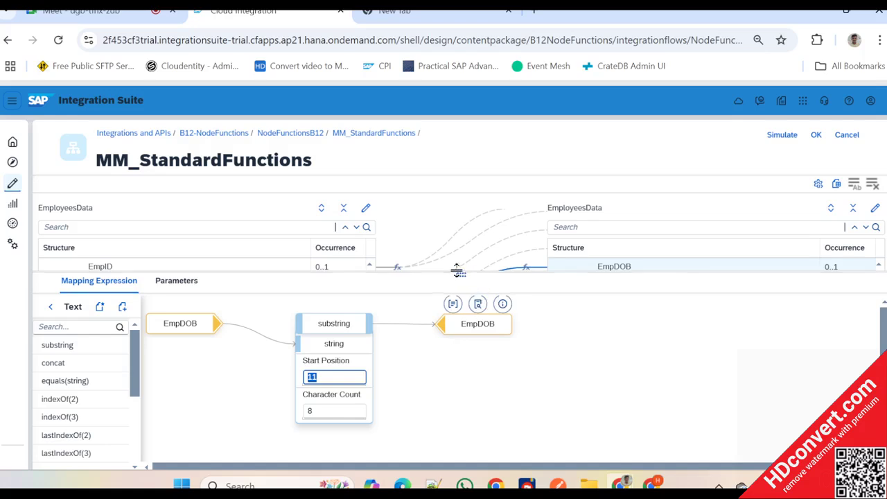
mouse_move(459, 270)
left_mouse_down()
mouse_move(469, 292)
mouse_move(470, 272)
left_mouse_up()
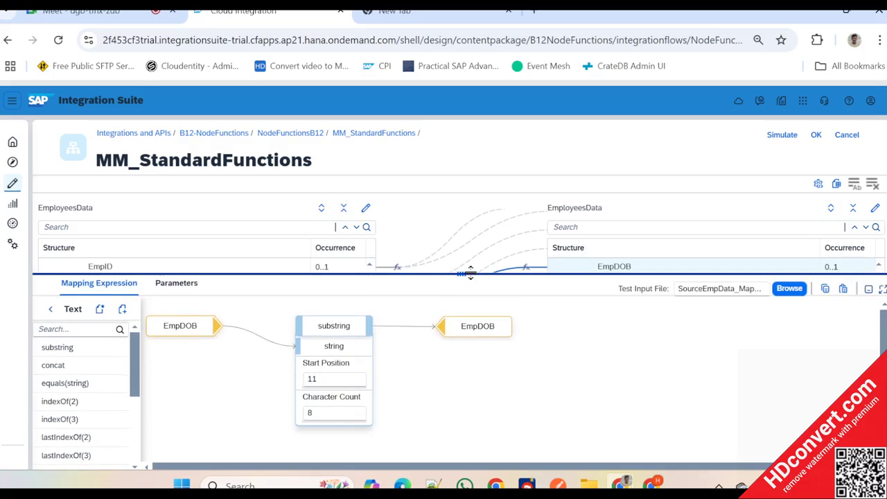
left_click_drag(471, 272, 467, 249)
scroll(96, 381, "down", 3)
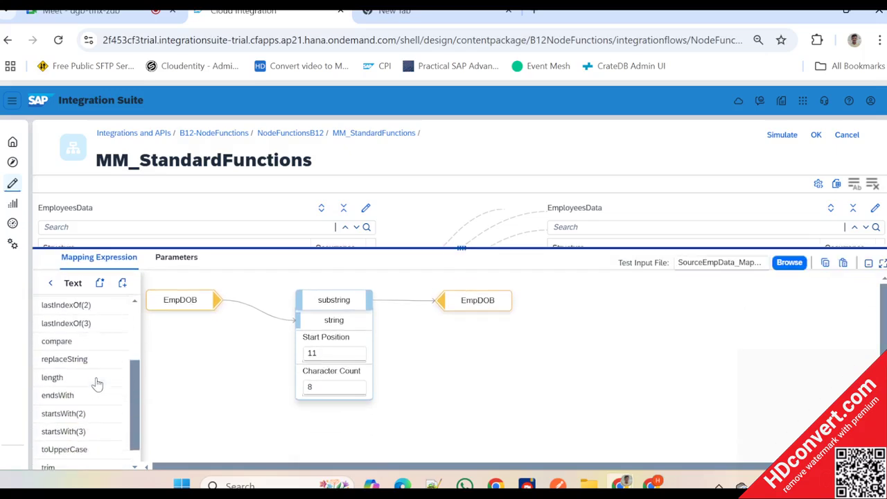
scroll(97, 383, "up", 4)
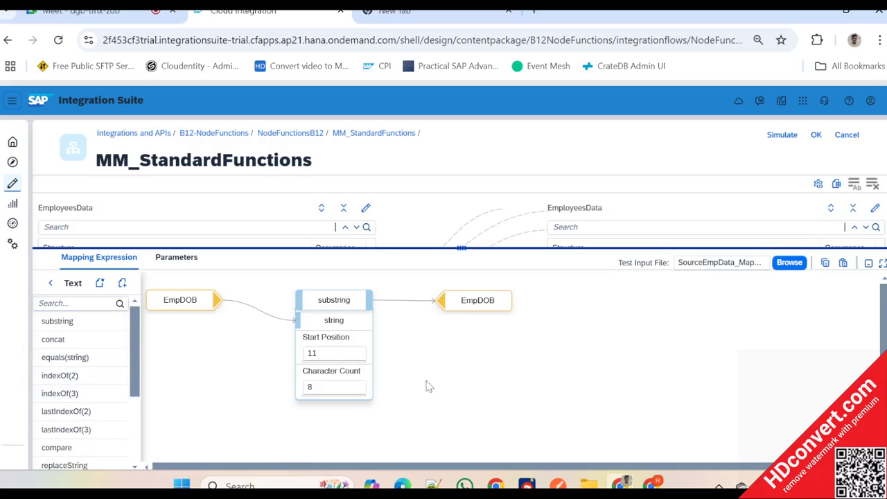
- Set the substring function's start position to 0 and its character count to 10
left_click_drag(470, 269, 541, 335)
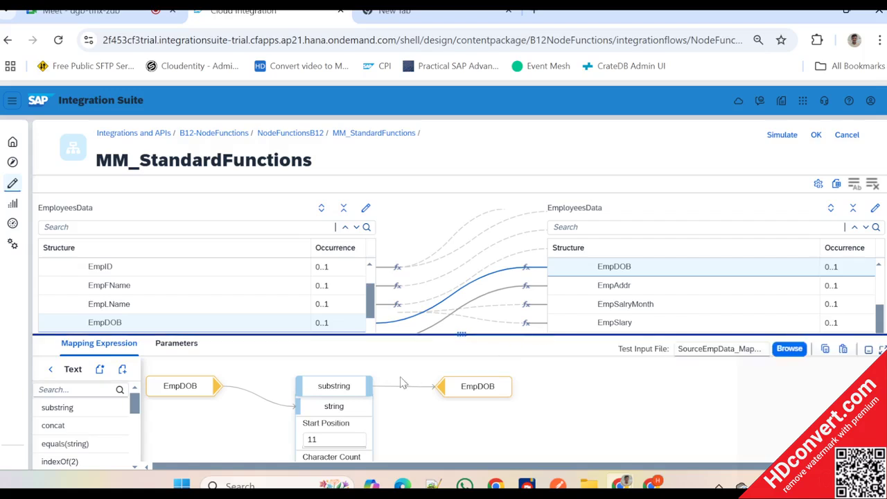
scroll(383, 409, "down", 1)
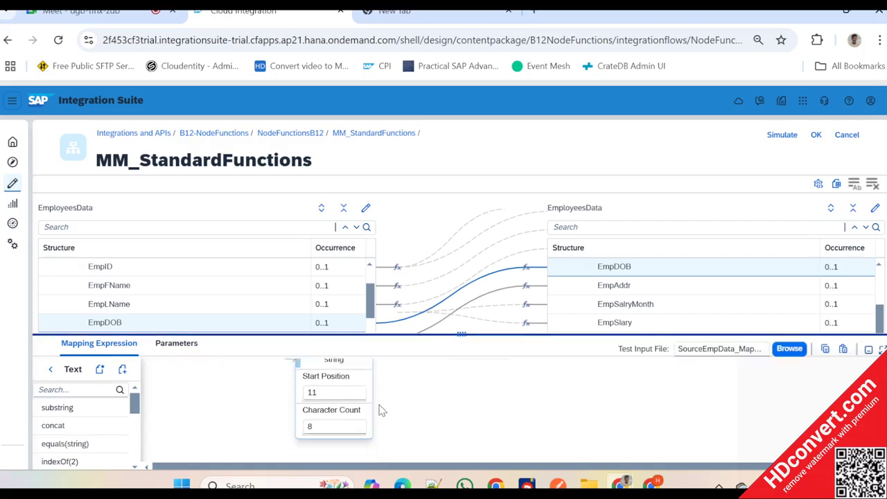
double_click(325, 385)
key("BackSpace")
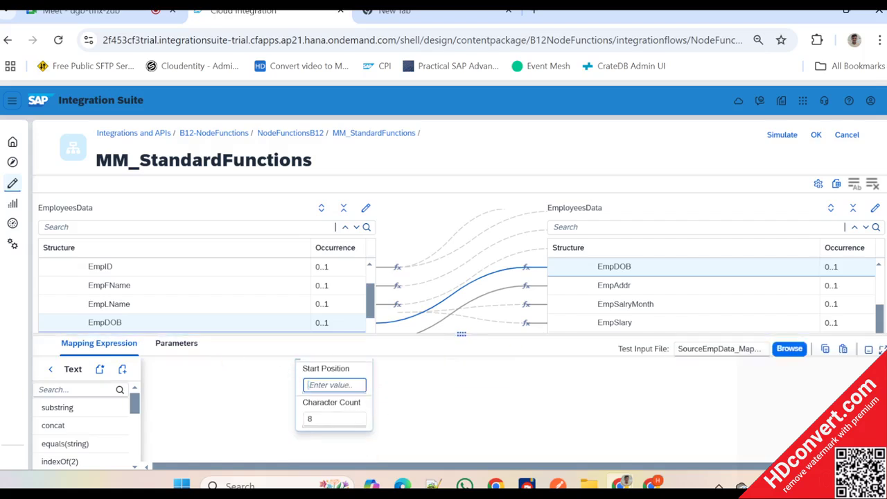
type("0")
left_click(334, 419)
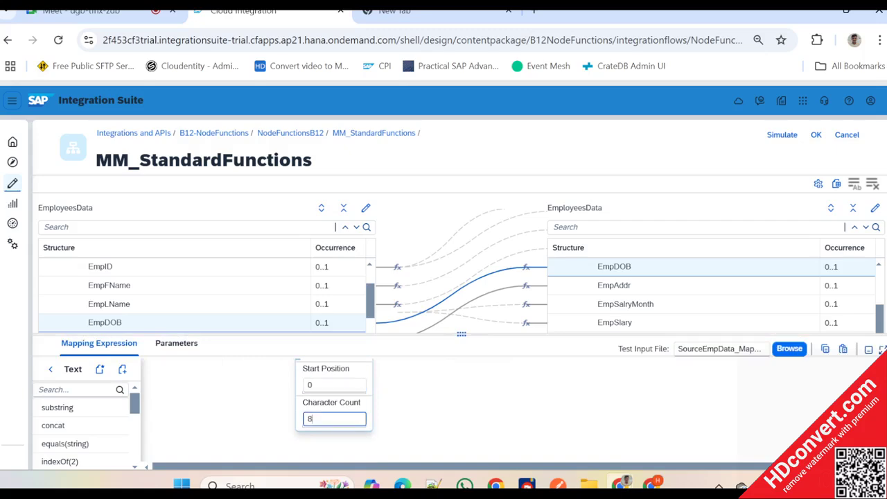
type("1")
left_click(462, 417)
scroll(462, 417, "up", 1)
- Switch to Notepad++ and delete the second employee's EmpDOB value in SourceEmpData_MappingTest.xml, leaving the element empty
key("alt+Tab")
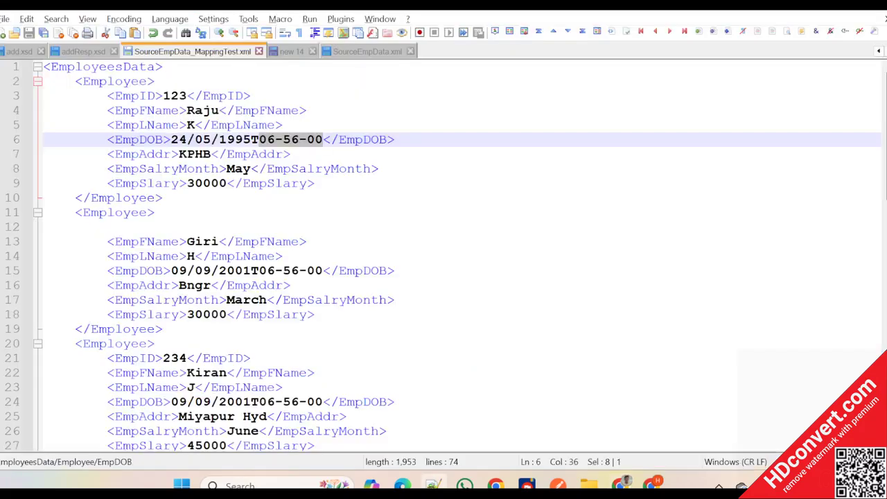
scroll(443, 256, "down", 1)
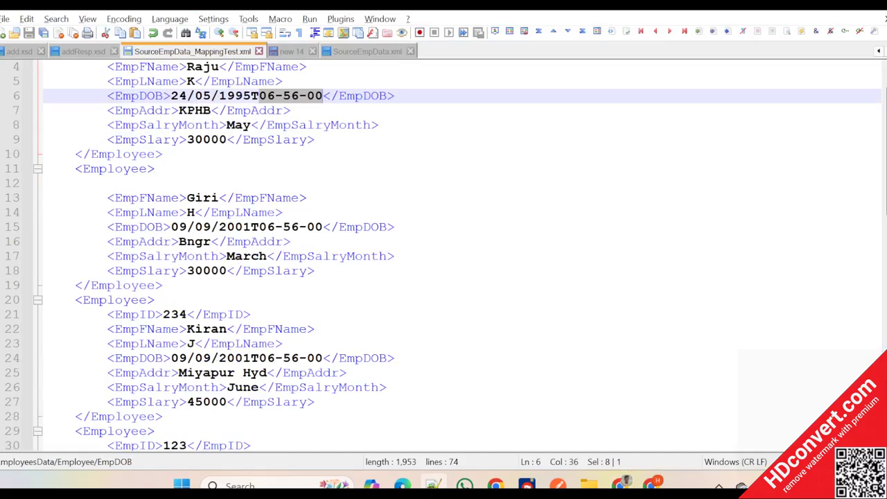
left_click_drag(323, 226, 173, 229)
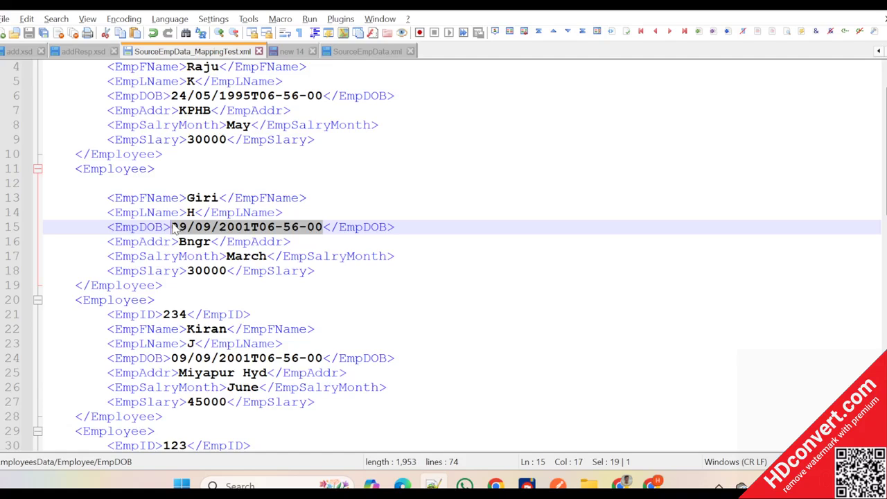
key("Delete")
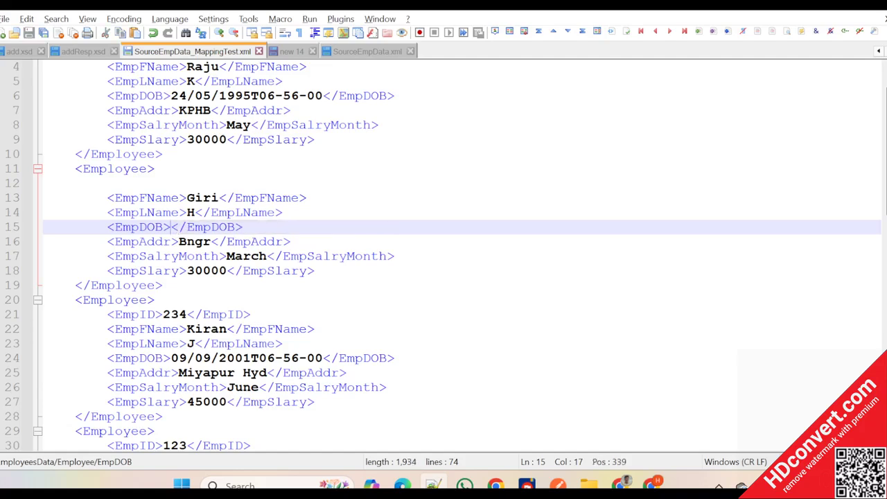
- Return to SAP Integration Suite and load SourceEmpData_MappingTest.xml again as the test input file
key("alt+Tab")
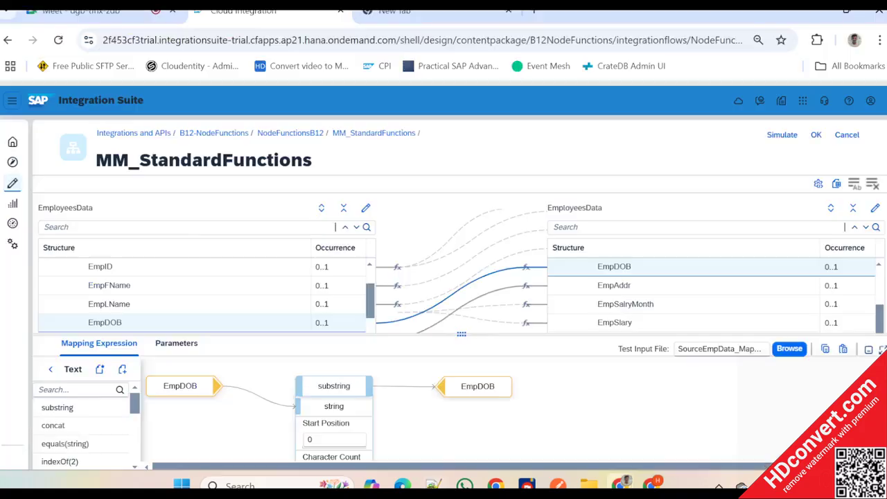
left_click(789, 348)
scroll(369, 258, "down", 3)
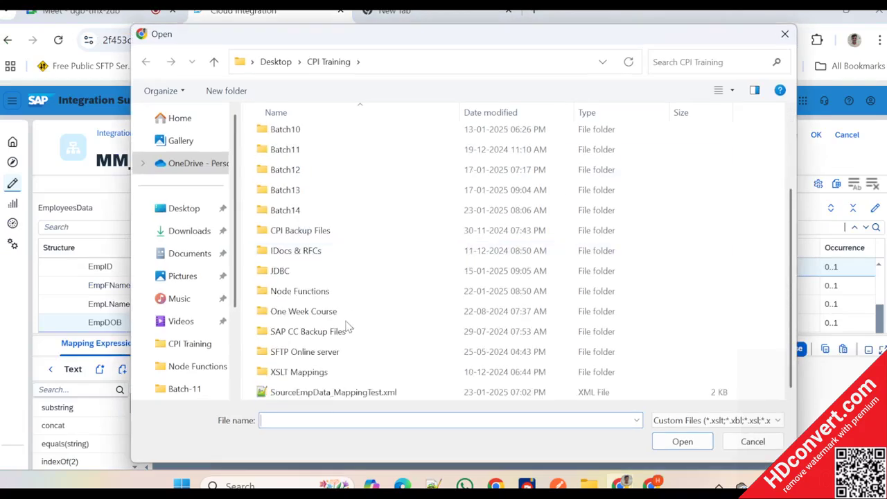
double_click(331, 392)
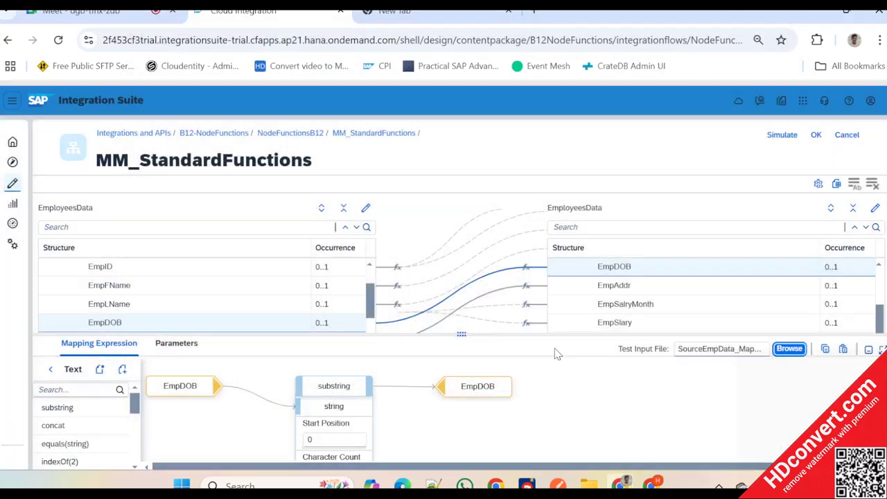
scroll(645, 422, "down", 2)
scroll(647, 423, "up", 2)
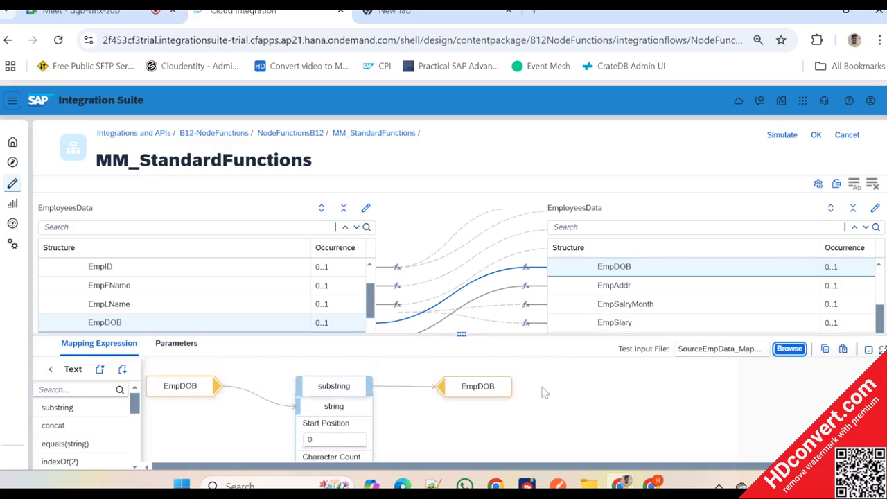
- Display the substring function's queue, examine the exception text in the result and close the dialog
mouse_move(452, 397)
left_click(358, 366)
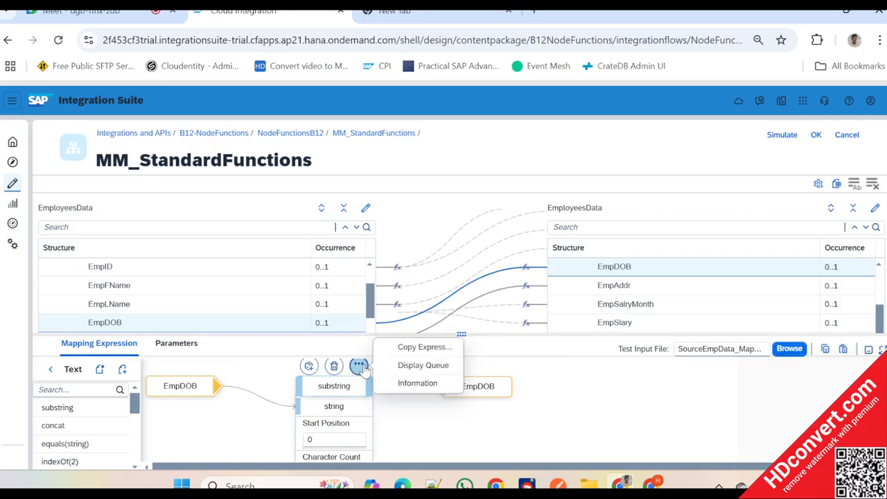
left_click(408, 371)
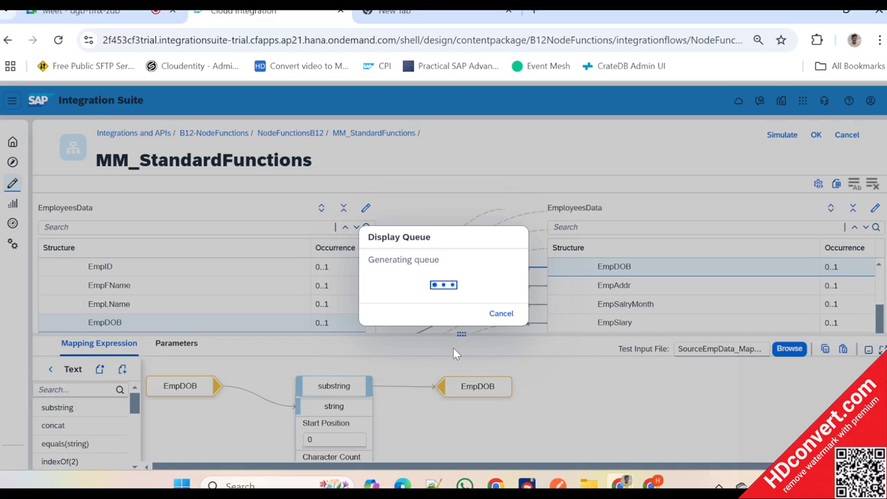
key("alt+Tab")
key("alt+Tab")
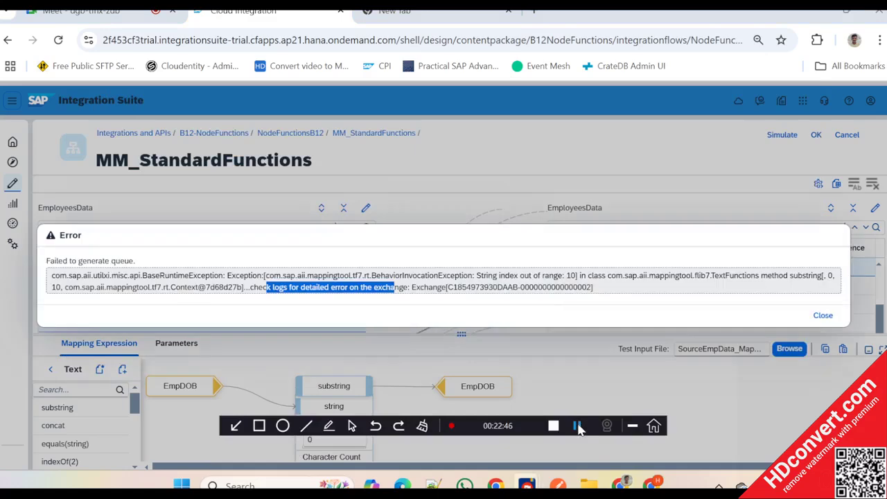
left_click_drag(381, 275, 493, 276)
left_click(493, 275)
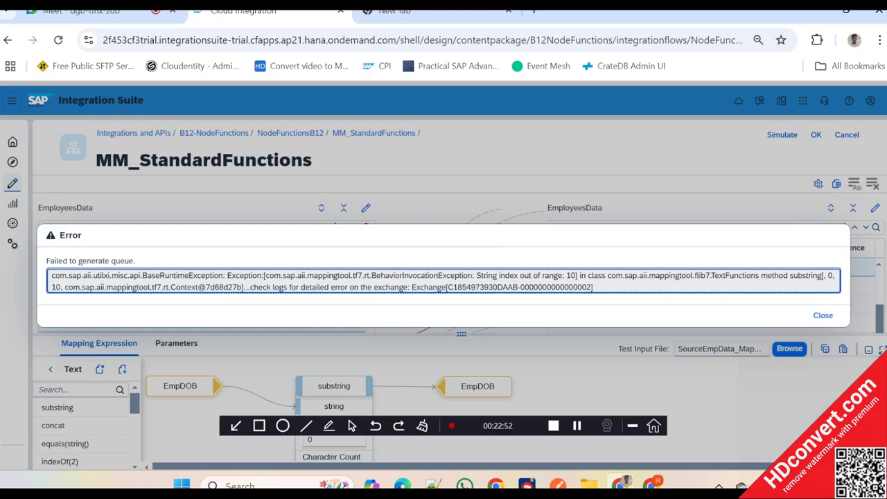
left_click(631, 425)
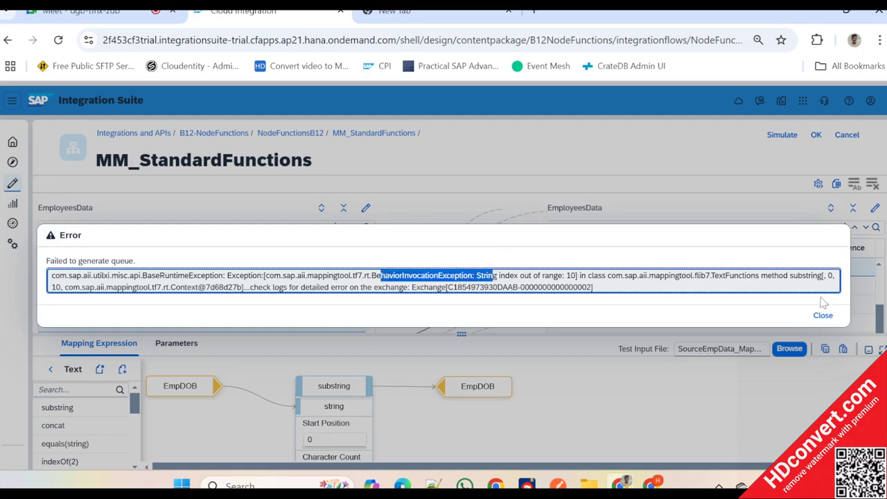
left_click(823, 315)
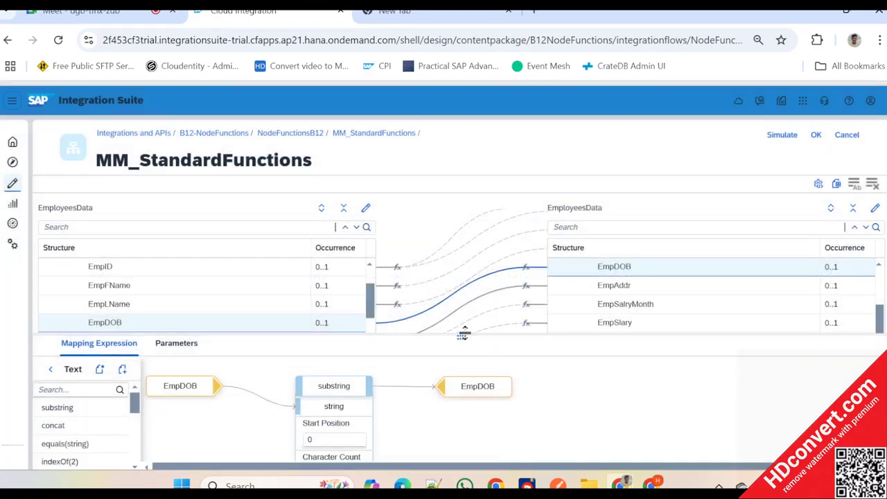
- Compare the substring's start position and character count with the emptied EmpDOB element in Notepad++, then return to SAP Integration Suite
left_click_drag(464, 334, 470, 291)
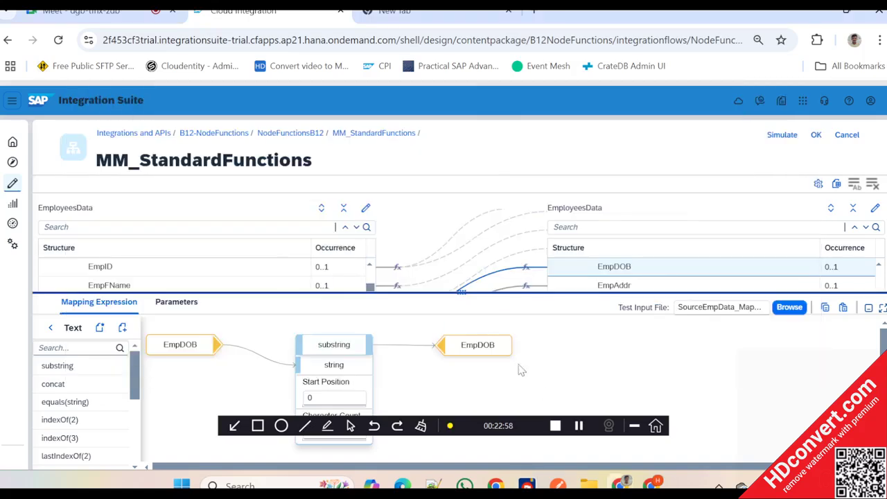
left_click(634, 425)
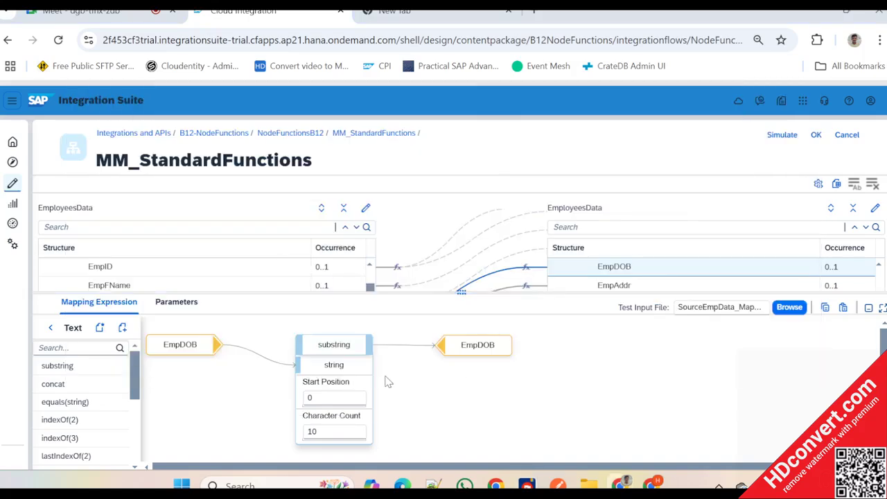
key("alt+Tab")
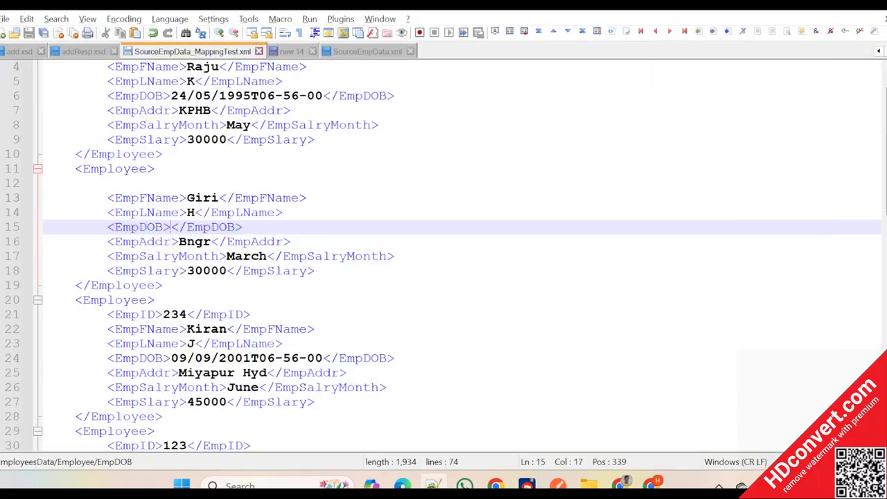
key("alt+Tab")
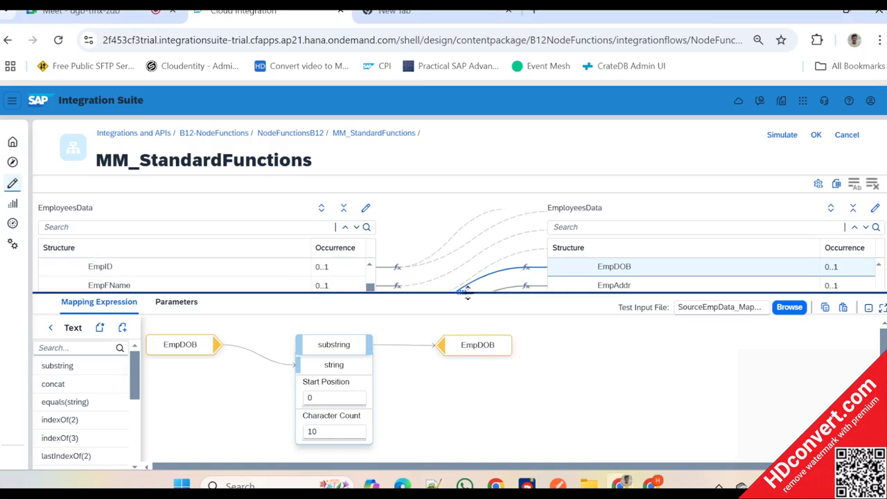
- Add the Text function length to the EmpDOB mapping expression
left_click_drag(461, 292, 461, 240)
scroll(95, 384, "down", 3)
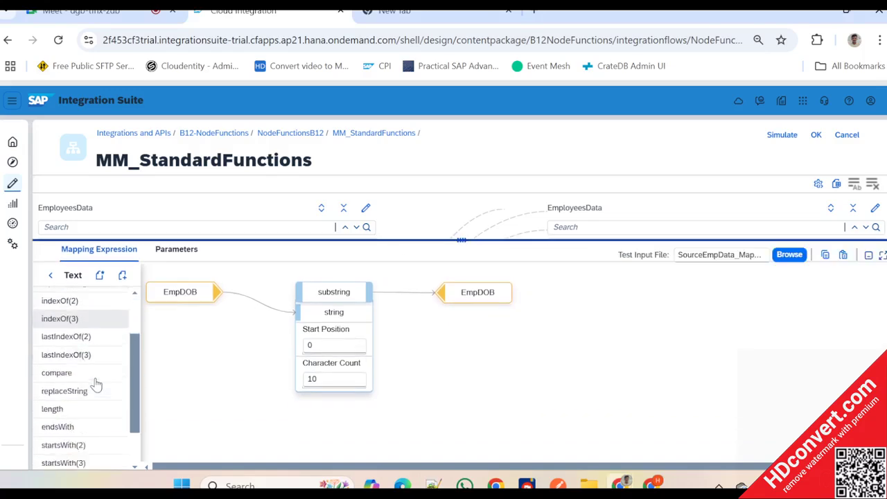
scroll(80, 334, "up", 3)
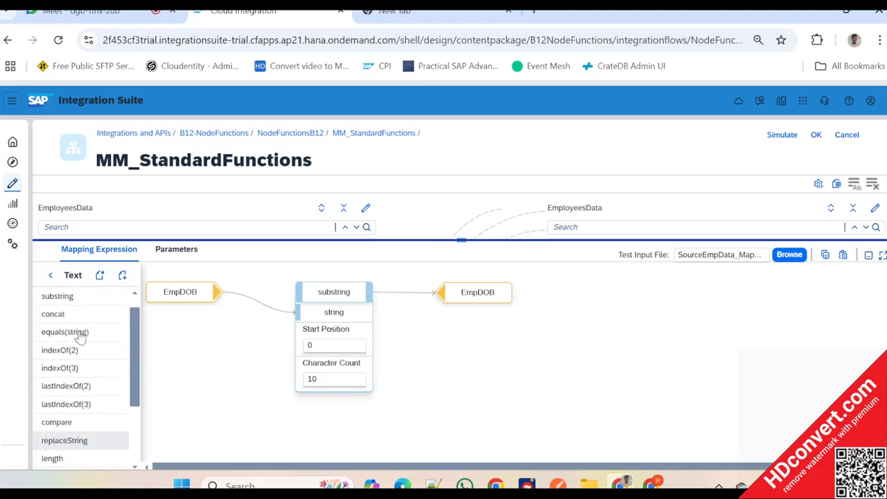
scroll(80, 340, "down", 1)
left_click_drag(82, 435, 254, 372)
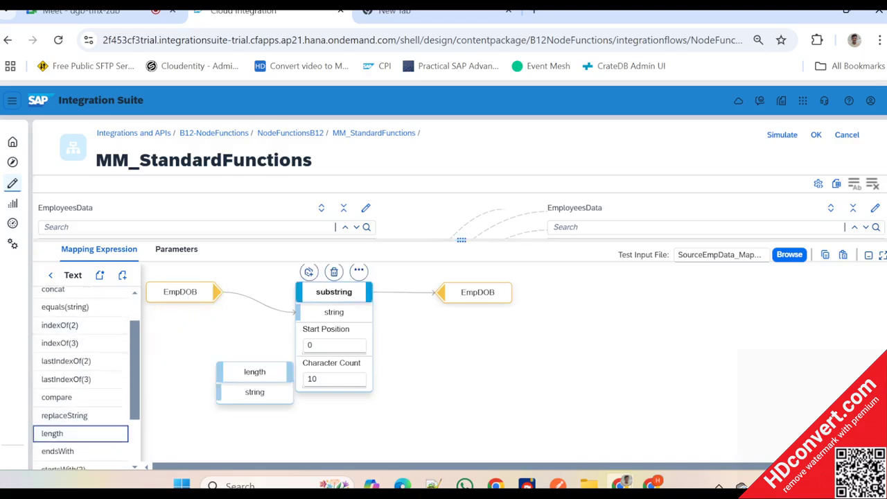
- Move substring and target EmpDOB farther right, place length beside source EmpDOB, and connect source EmpDOB to length's string input
left_click_drag(334, 292, 473, 342)
left_click_drag(496, 306, 638, 320)
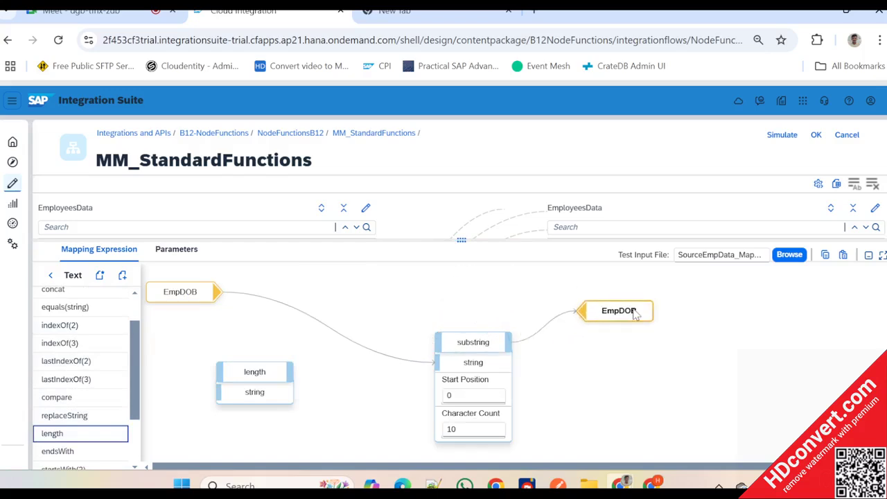
left_click_drag(254, 374, 300, 293)
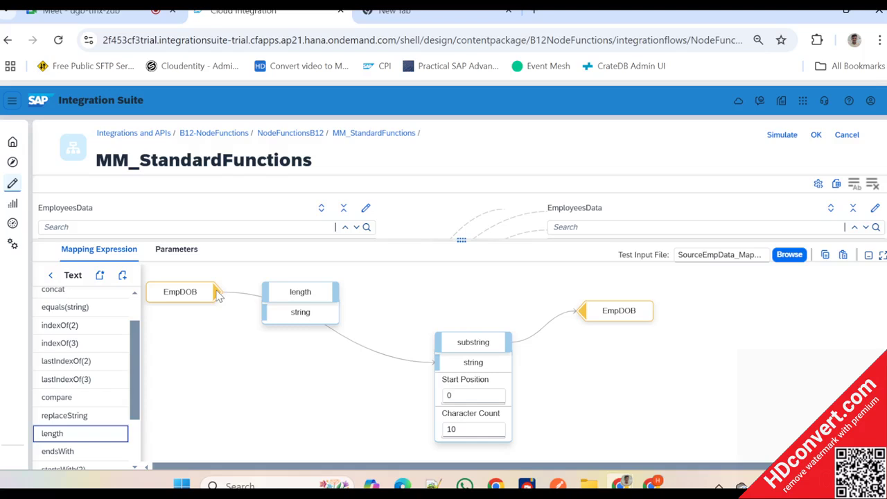
left_click_drag(217, 292, 269, 311)
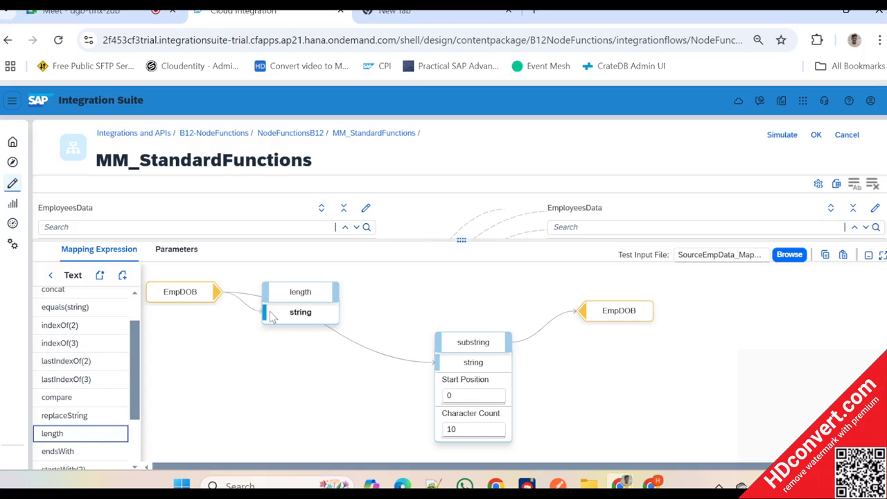
- Add the Arithmetic function greater beside length and connect length's output to its number1 input
left_click(50, 275)
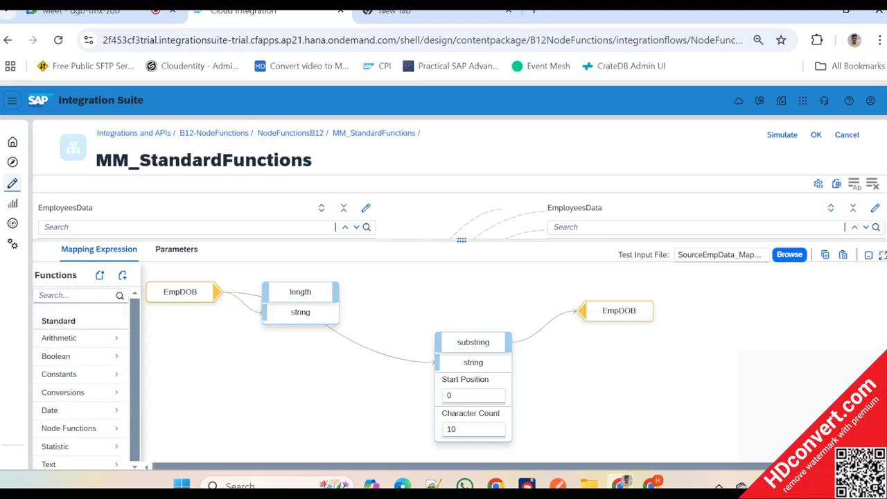
left_click(89, 428)
scroll(91, 429, "down", 2)
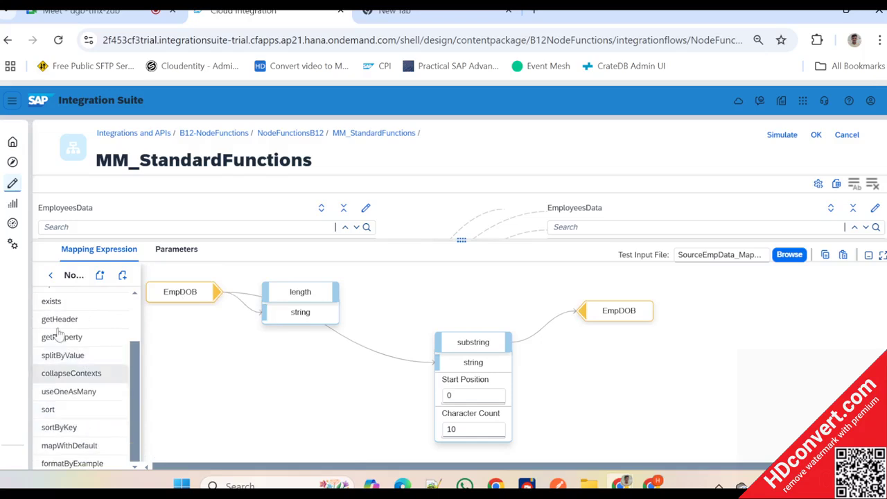
left_click(49, 274)
left_click(65, 337)
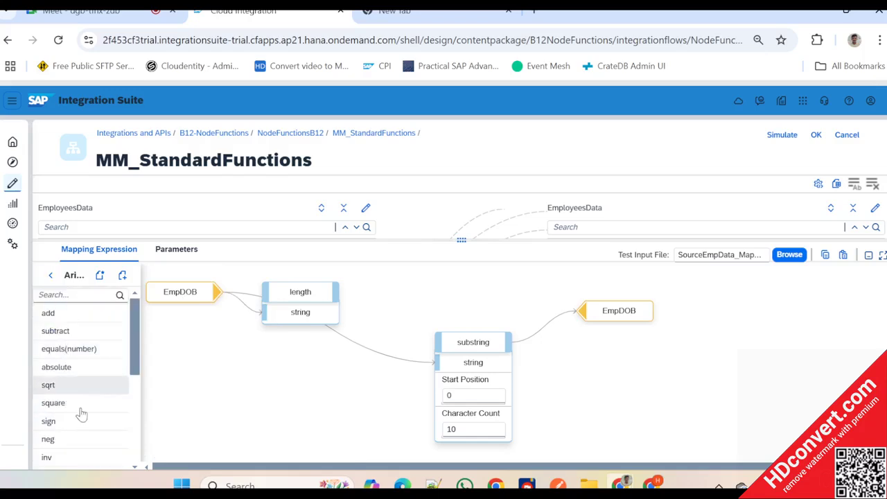
scroll(81, 413, "down", 3)
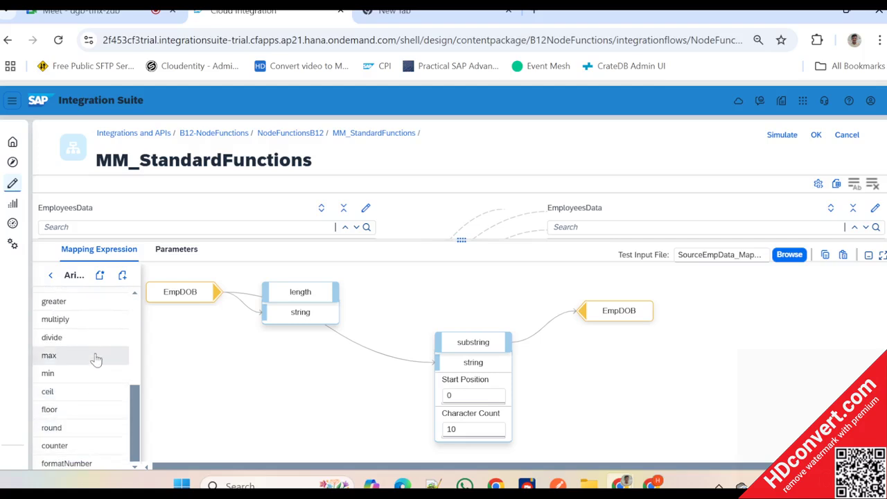
scroll(95, 358, "up", 1)
left_click_drag(201, 316, 430, 292)
mouse_move(335, 297)
left_mouse_down()
mouse_move(382, 320)
mouse_move(377, 313)
left_mouse_up()
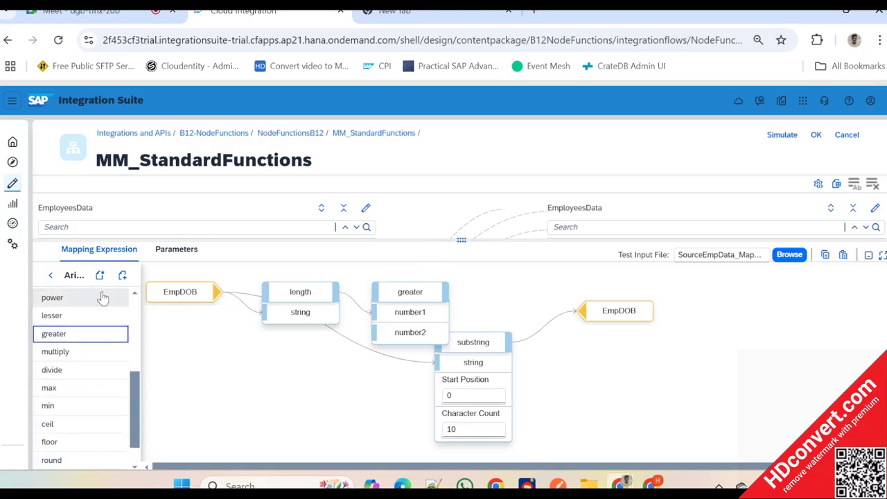
- Add a constant from the Constants functions to the EmpDOB mapping expression
left_click(50, 275)
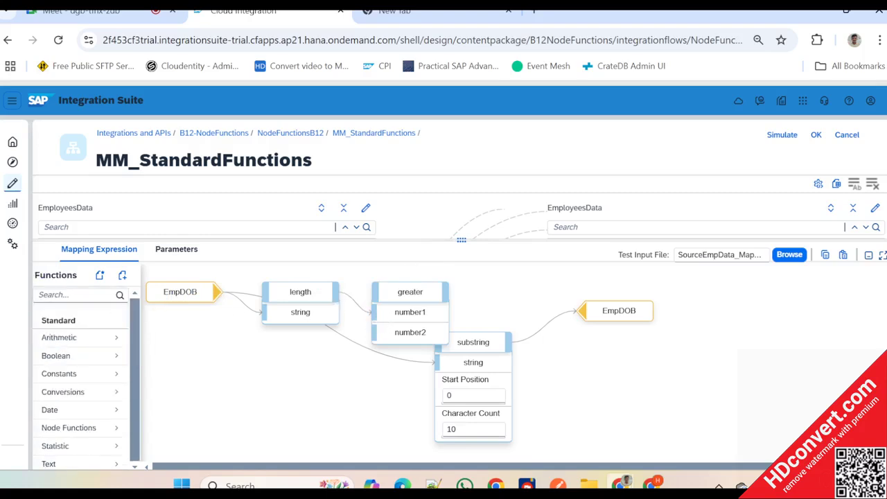
left_click(82, 374)
left_click(88, 321)
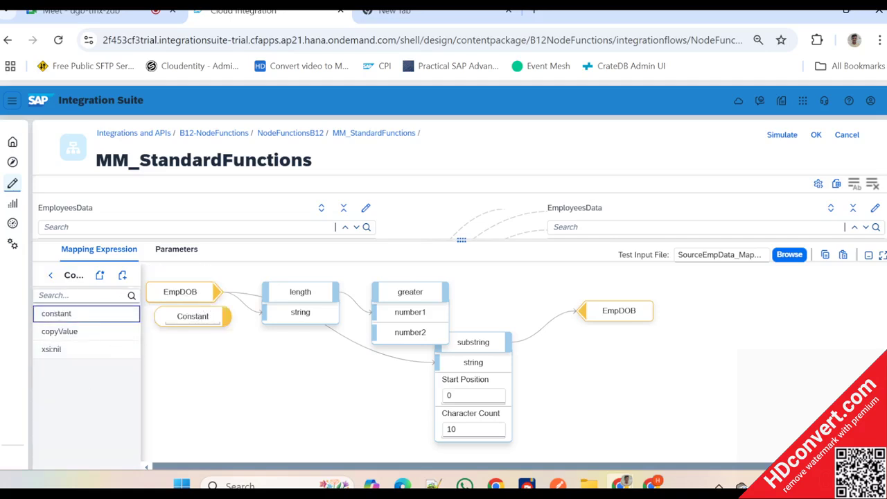
- Set the constant to 9, place it below length, and connect it to greater's number2 input
left_click_drag(192, 316, 388, 333)
double_click(257, 358)
type("9")
- Move target EmpDOB and substring farther right to free up space beside greater
mouse_move(624, 326)
left_click_drag(627, 316, 768, 308)
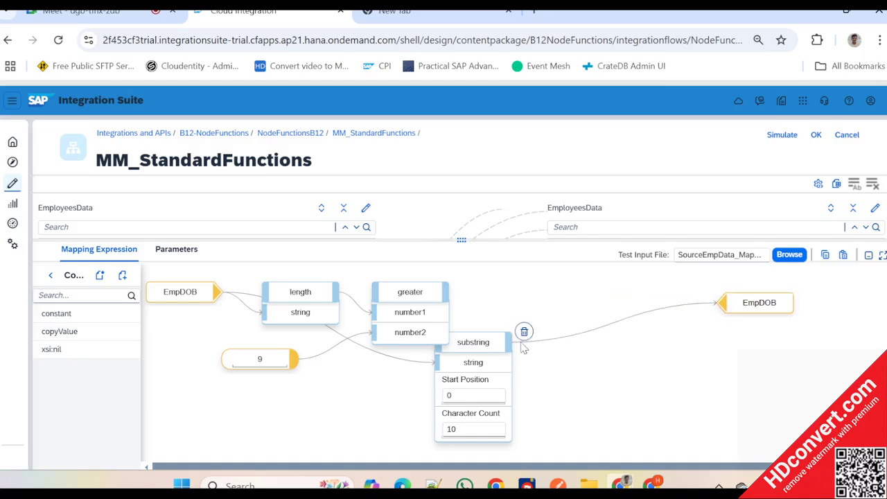
left_click_drag(492, 346, 603, 298)
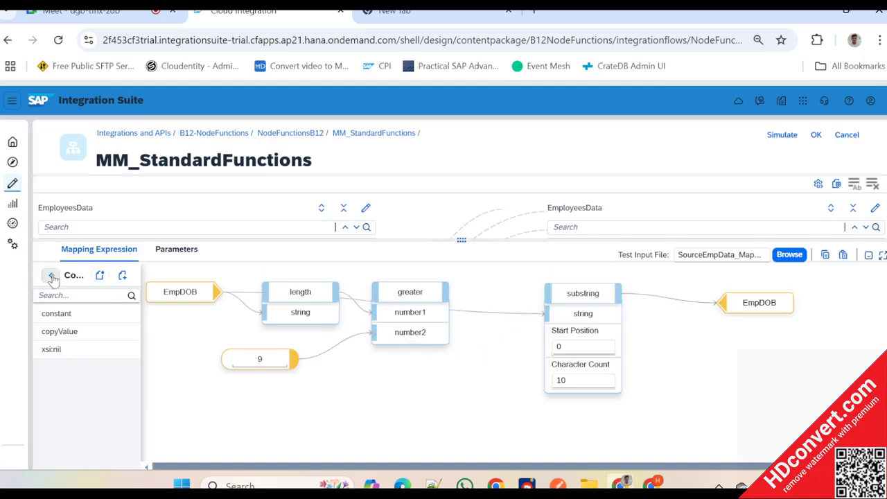
- Add the Boolean function if between greater and substring, and move greater lower beside the constant
left_click(50, 275)
left_click(71, 357)
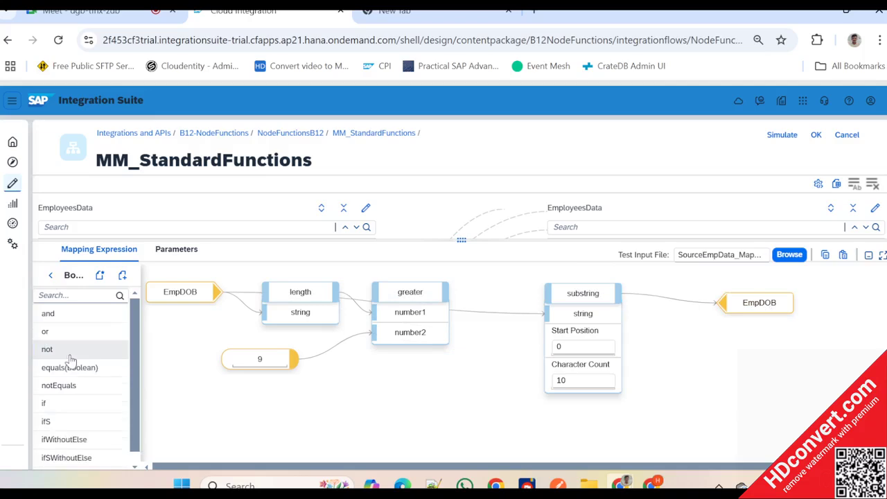
left_click_drag(79, 408, 530, 421)
left_click_drag(410, 292, 388, 345)
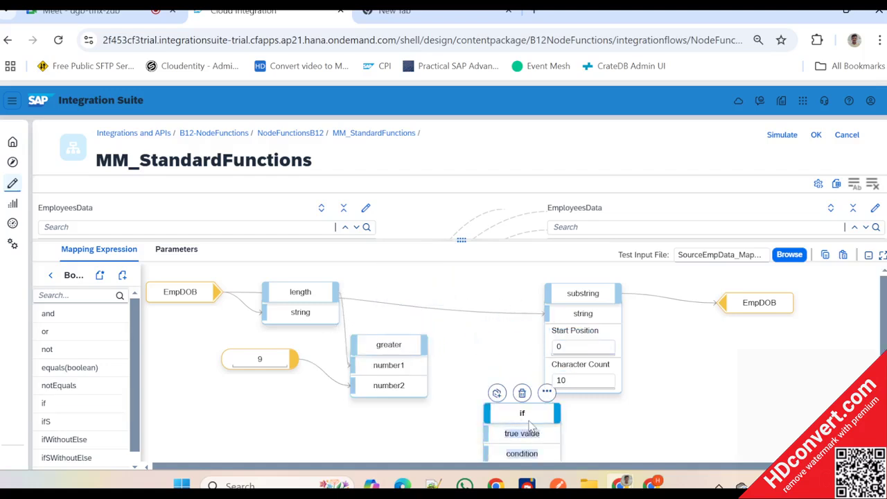
left_click_drag(529, 419, 514, 351)
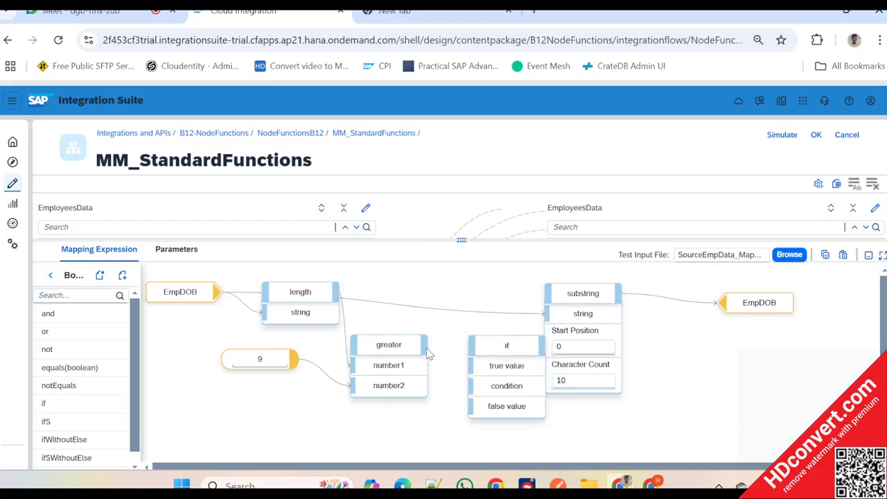
- Connect greater's output to if's condition input and source EmpDOB to if's true value input
left_click_drag(428, 345, 471, 386)
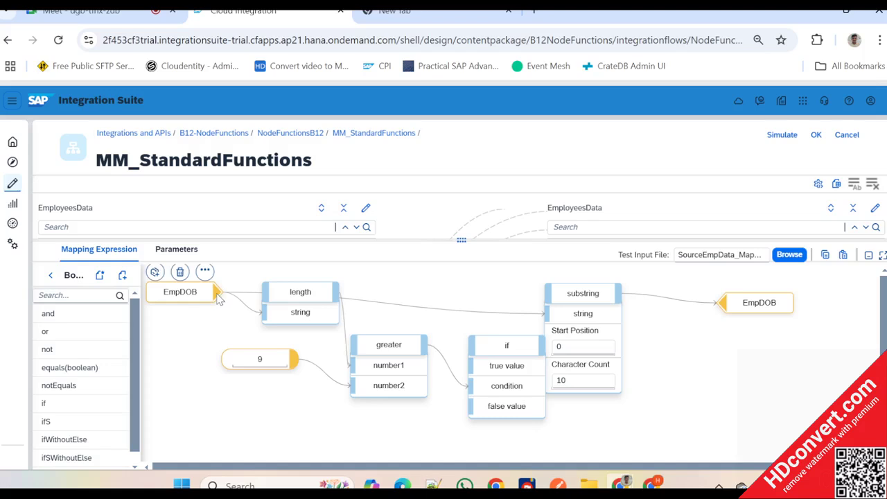
left_click_drag(217, 291, 474, 367)
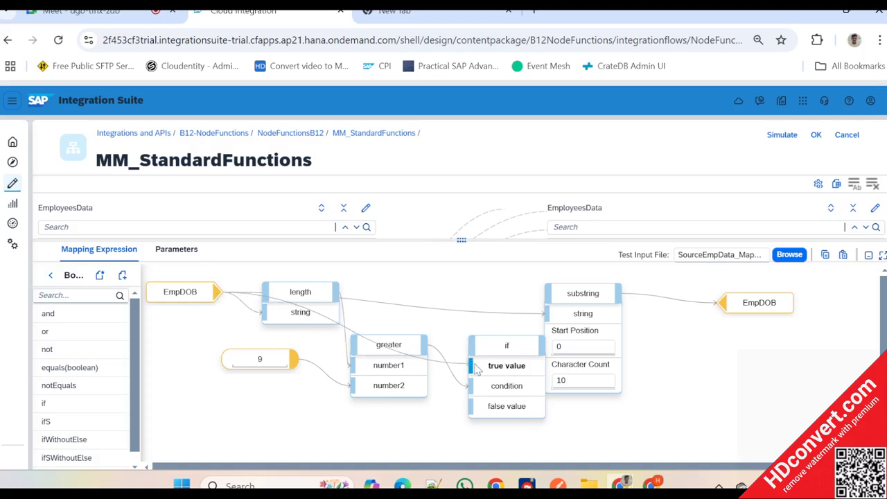
- Collapse substring and move it closer to length, and place if below and before target EmpDOB
left_click_drag(582, 294, 614, 301)
left_click_drag(532, 353, 706, 390)
left_click_drag(625, 316, 487, 311)
left_click(626, 311)
left_click(682, 399)
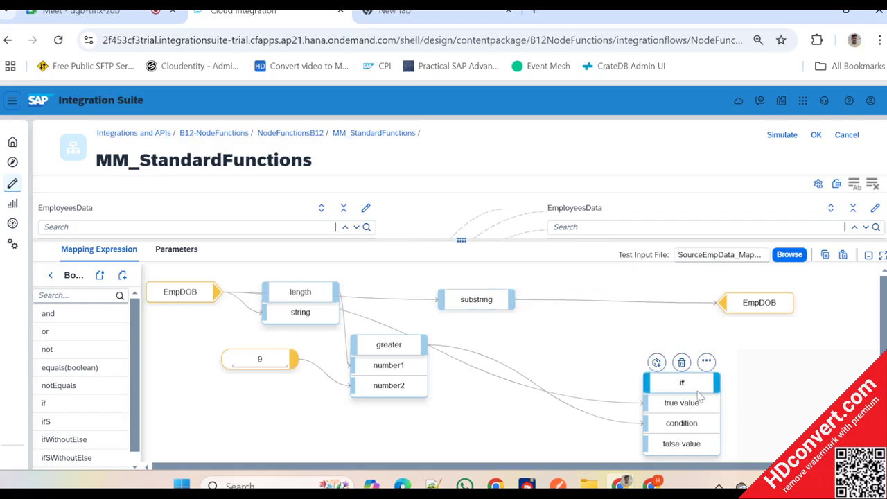
left_click_drag(682, 399, 659, 358)
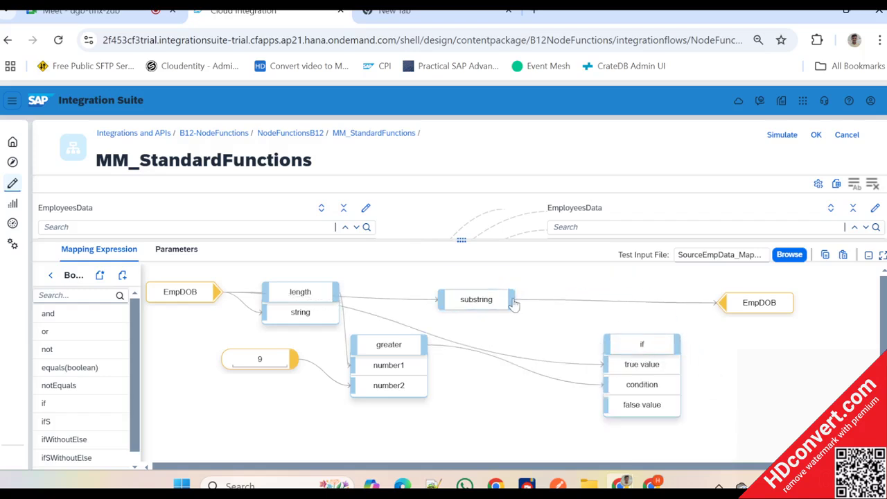
- Connect substring to if's true value, source EmpDOB to its false value, and if's output to target EmpDOB
left_click_drag(513, 305, 629, 366)
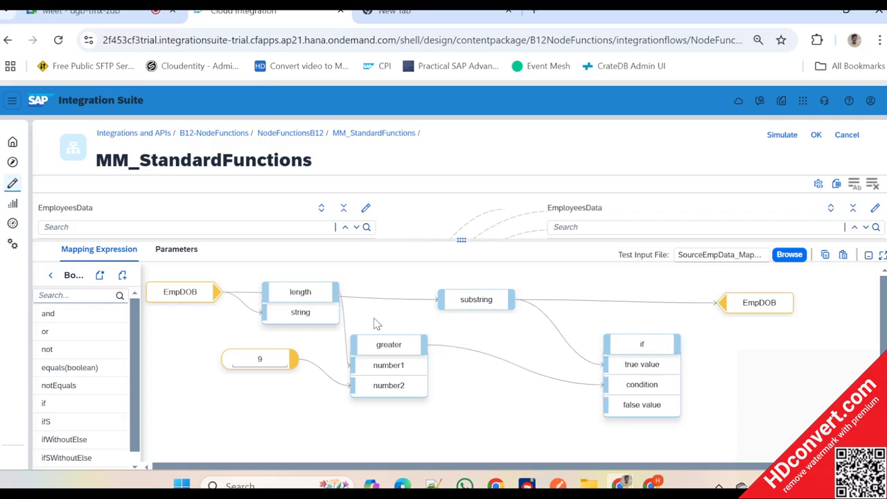
left_click_drag(220, 292, 621, 405)
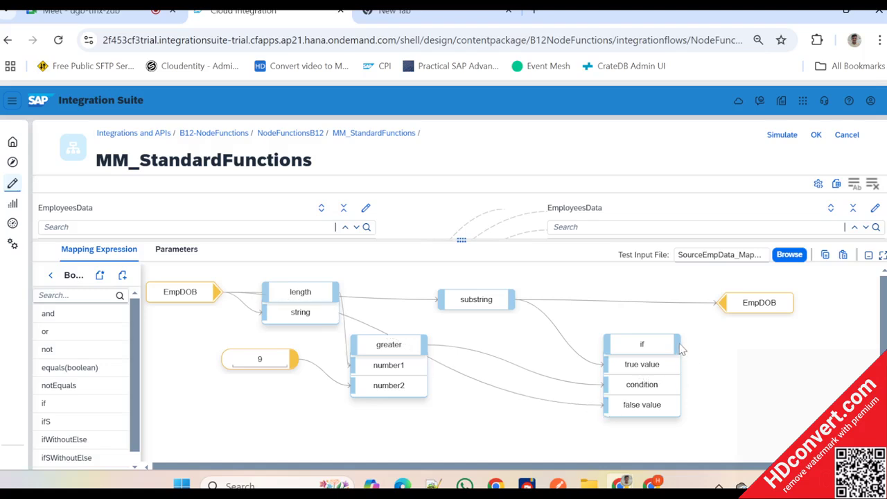
left_click_drag(679, 344, 672, 299)
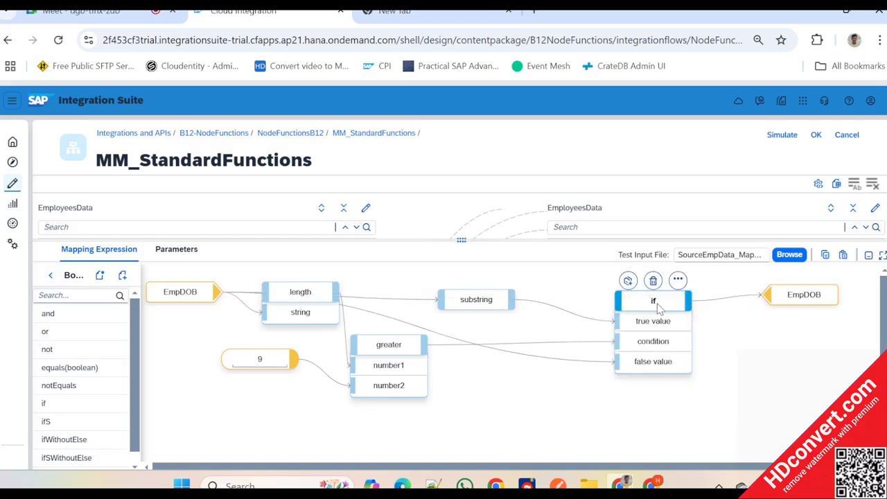
- Spread out the expression nodes, placing length and constant 9 lower, greater farther right, and if closer to substring
left_click(410, 352)
left_click_drag(300, 293, 291, 327)
left_click(275, 369)
left_click_drag(276, 370, 281, 419)
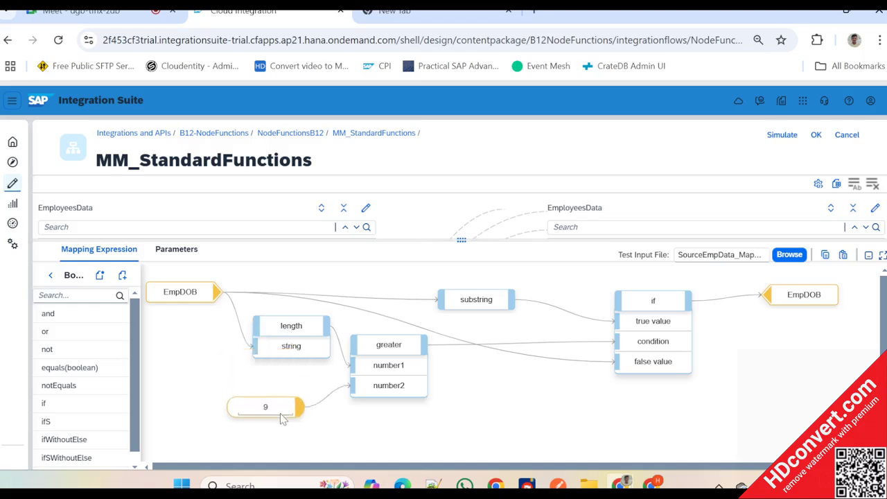
left_click(408, 353)
left_click_drag(408, 354, 443, 354)
left_click(444, 354)
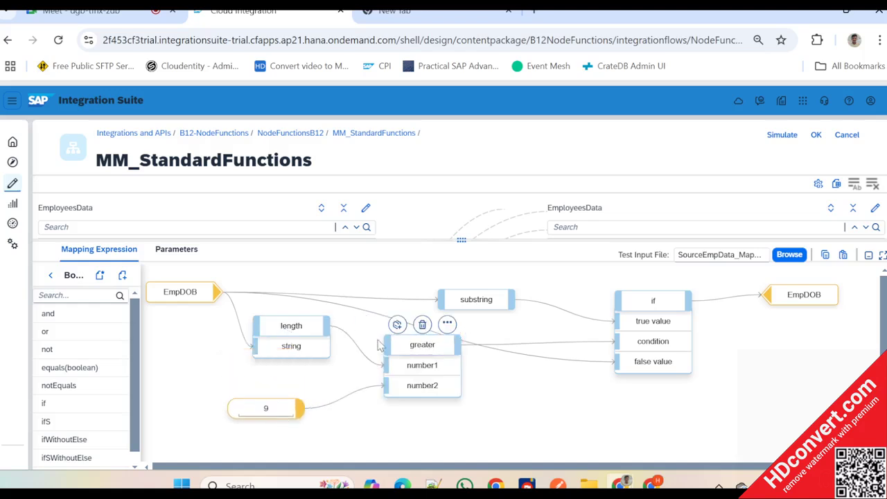
left_click(287, 410)
left_click_drag(287, 409, 312, 410)
left_click(653, 300)
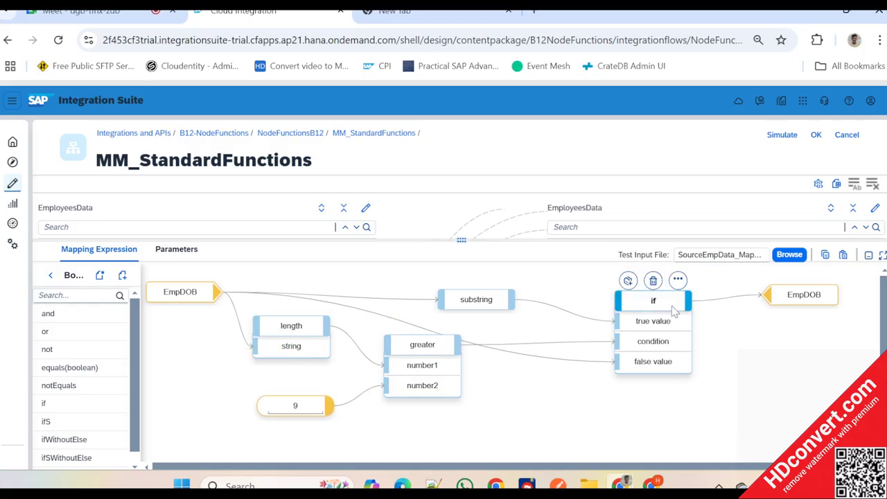
left_click_drag(653, 300, 630, 306)
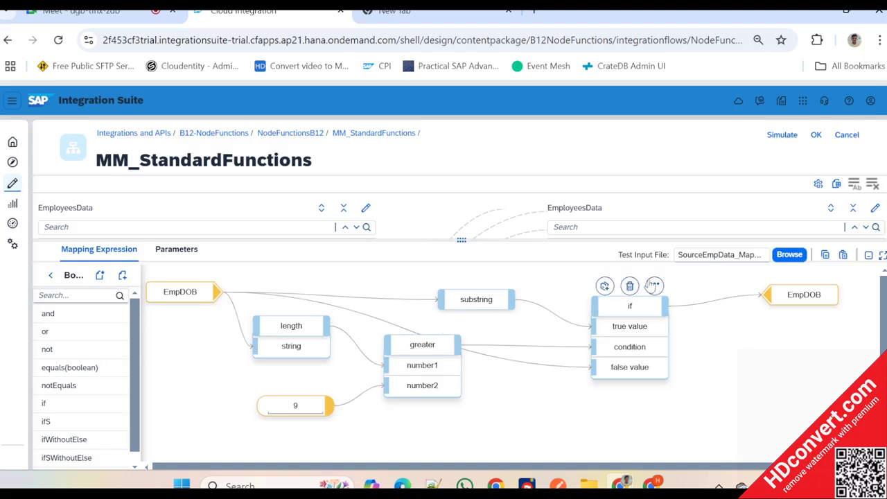
- Display the queue of the if function, show the error details, and close them
left_click(654, 284)
left_click(604, 283)
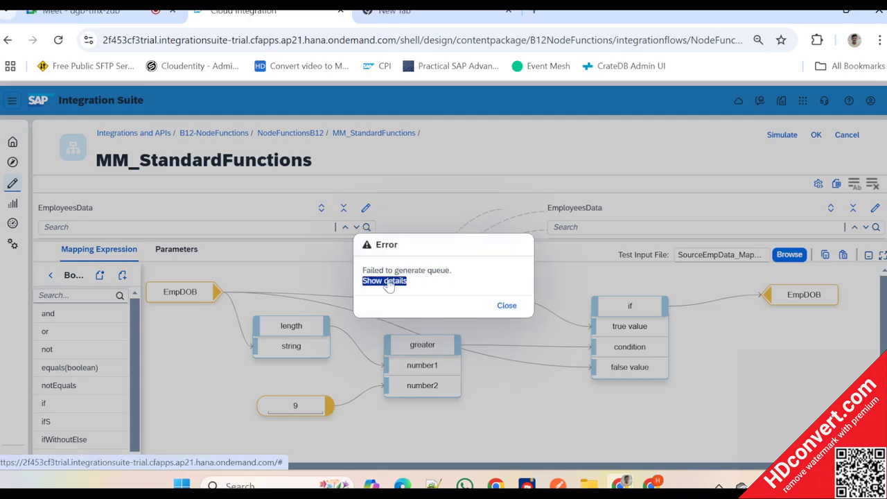
left_click(385, 281)
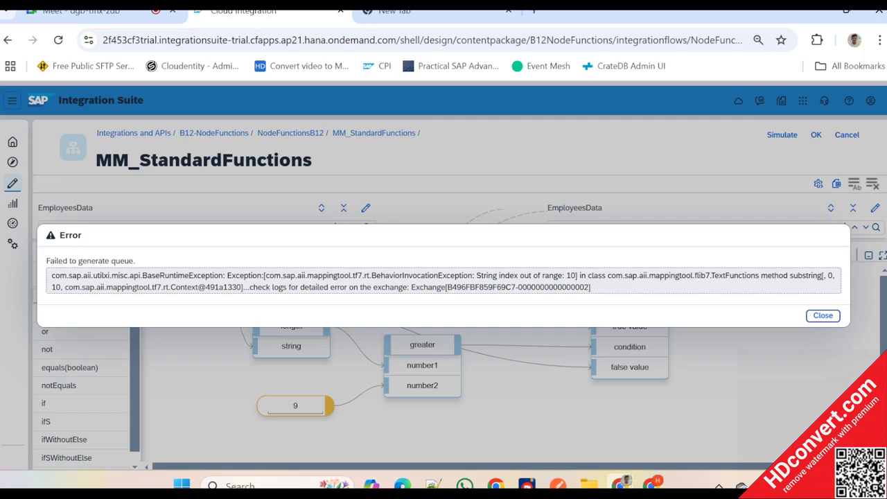
left_click(823, 316)
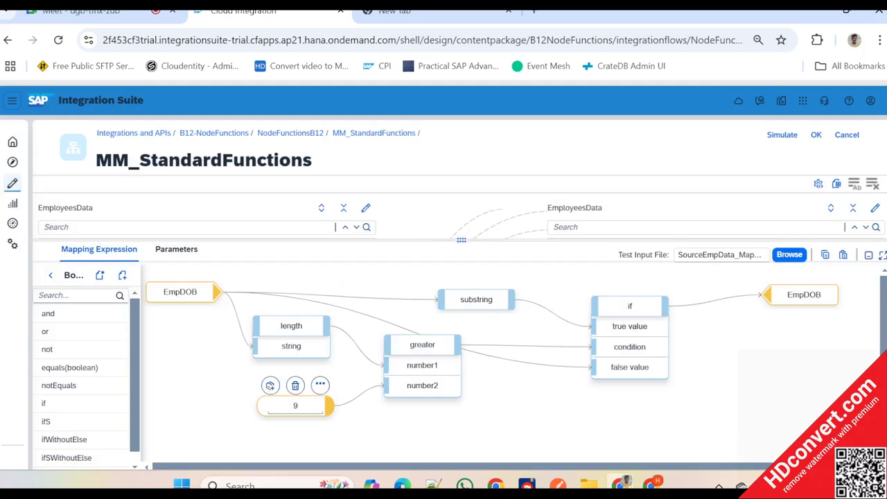
- Expand substring's parameters, move it farther right, and lower source EmpDOB to align with length
double_click(295, 405)
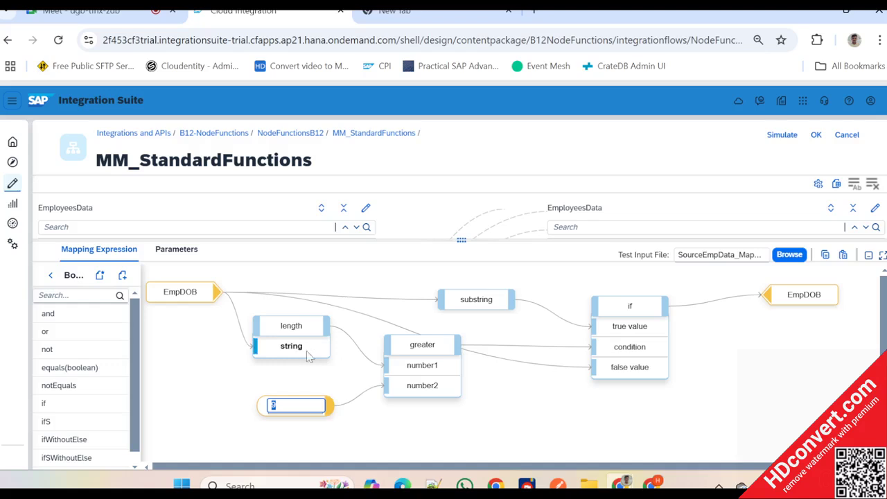
left_click(204, 271)
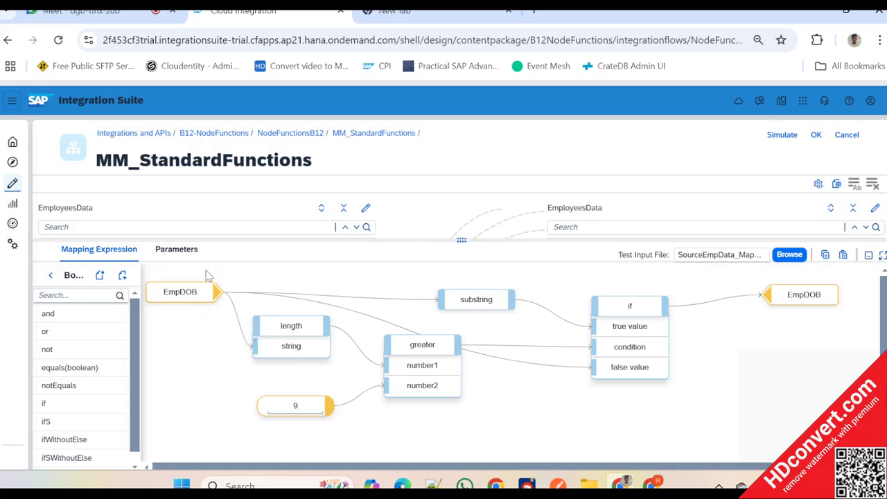
left_click(489, 304)
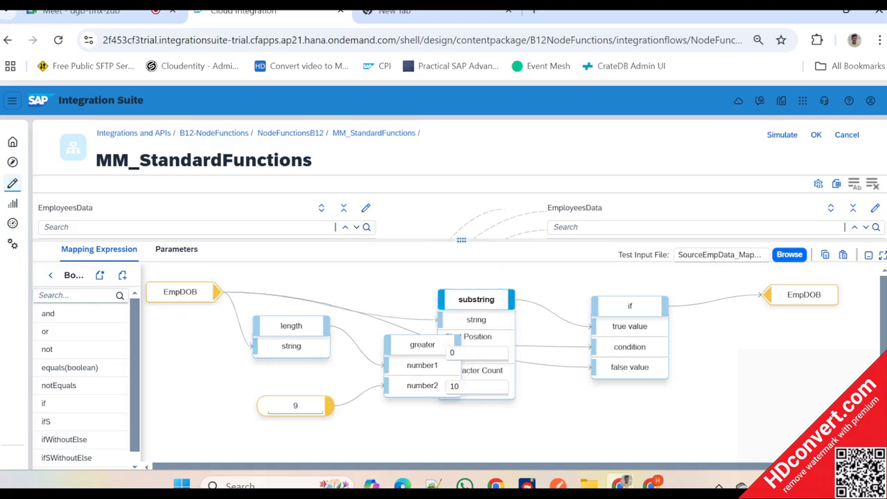
left_click(492, 302)
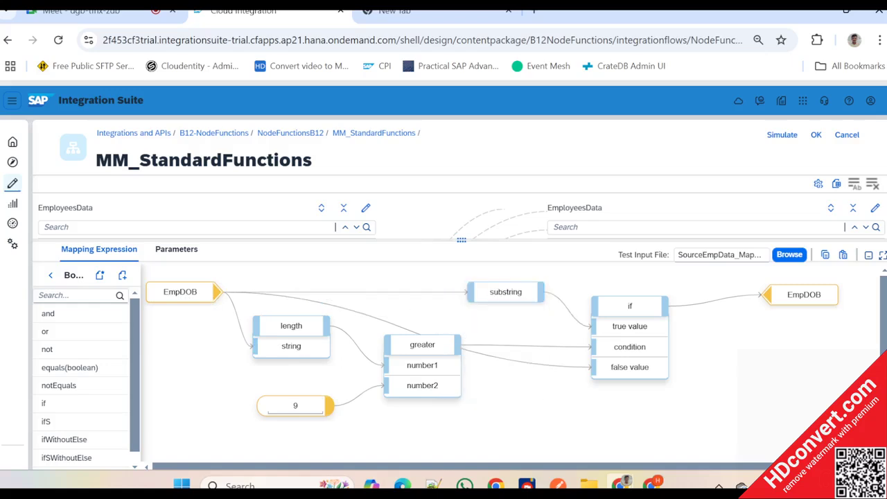
left_click(505, 292)
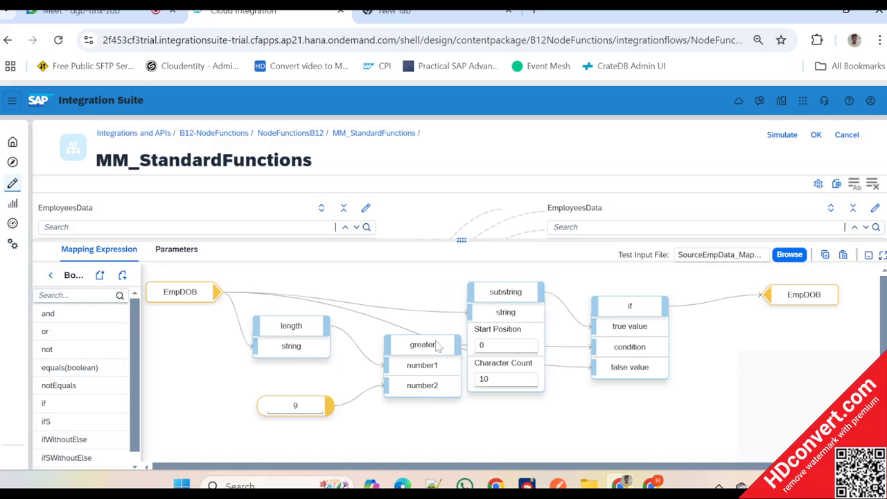
left_click(418, 354)
left_click_drag(177, 305, 164, 326)
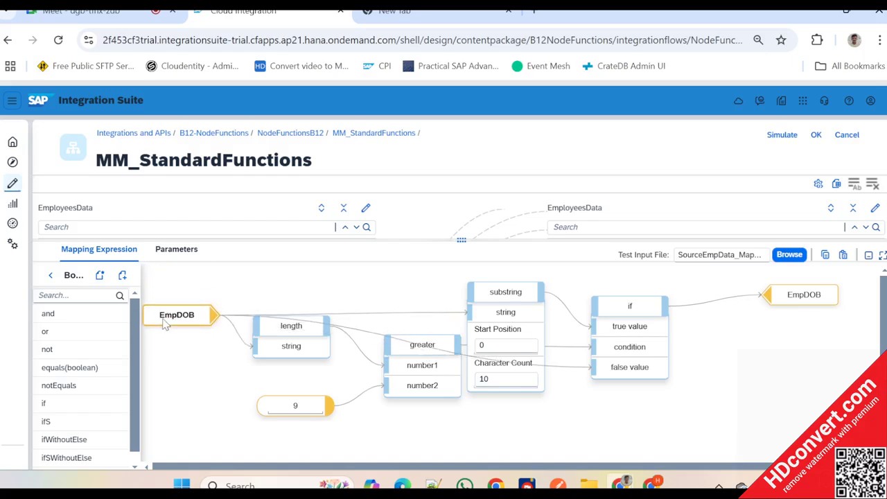
left_click(533, 299)
left_click(535, 296)
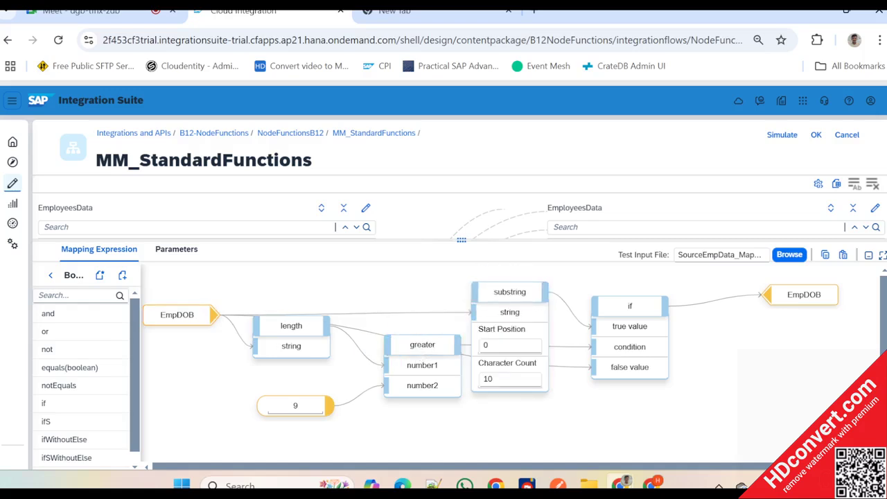
- Shift length slightly and substring back toward greater, and move greater lower in collapsed form
double_click(308, 409)
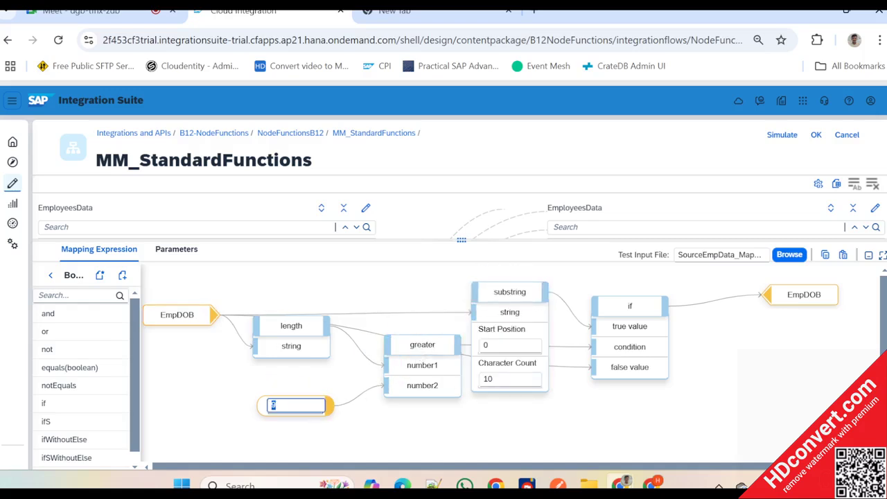
left_click(322, 335)
left_click(311, 331)
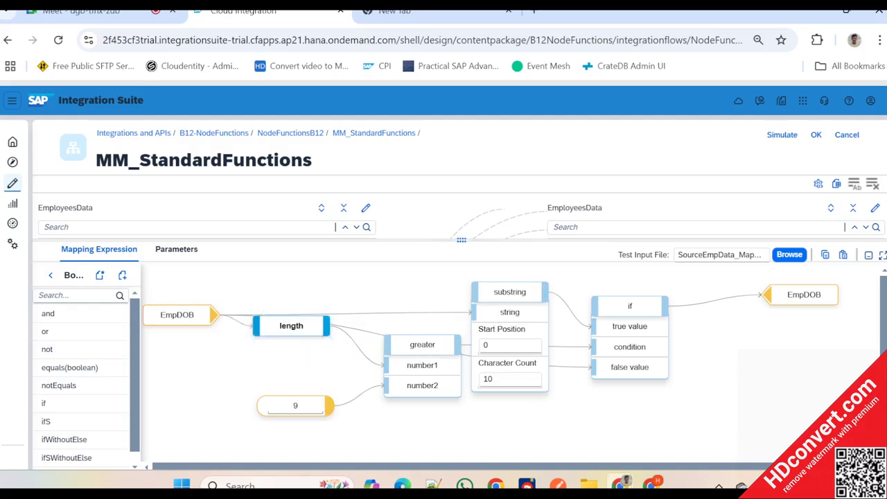
left_click(309, 333)
double_click(306, 409)
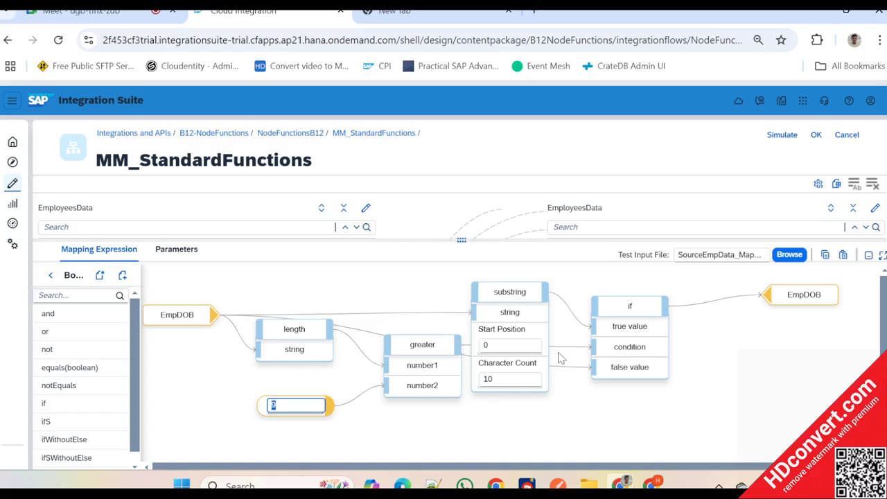
left_click_drag(524, 292, 505, 275)
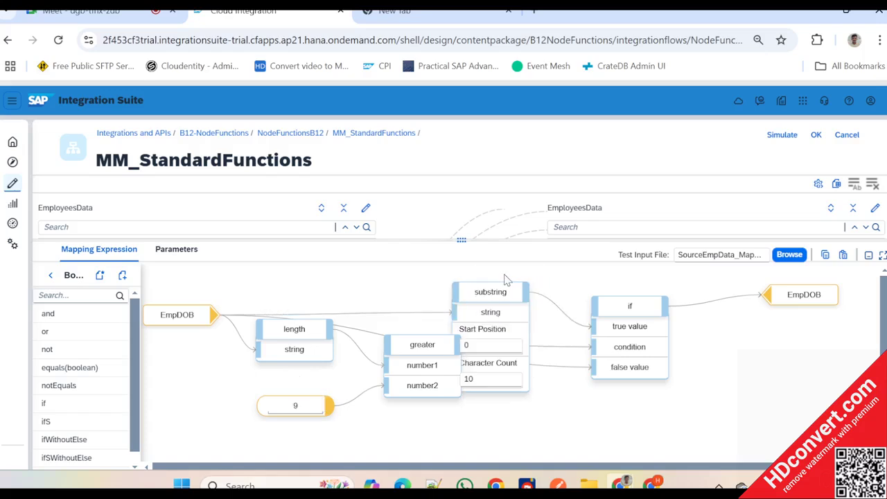
left_click_drag(422, 344, 429, 366)
- Display the queue of the greater function and show the error details
left_click(454, 345)
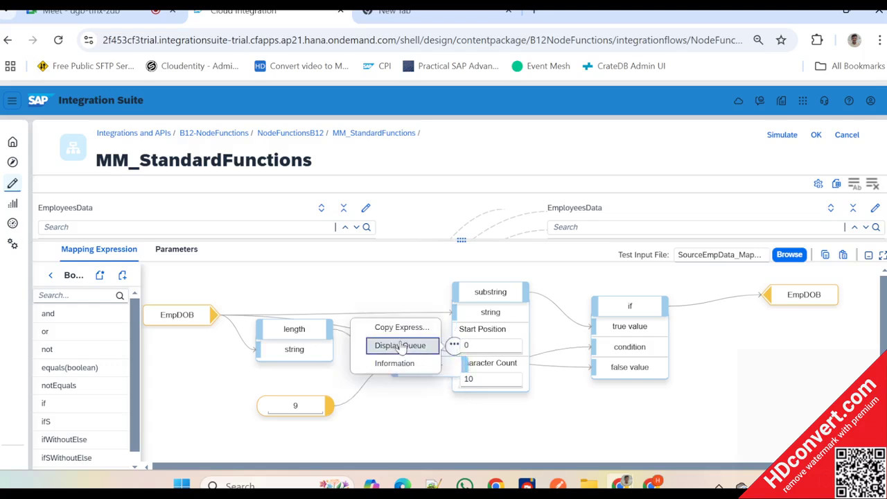
left_click(402, 346)
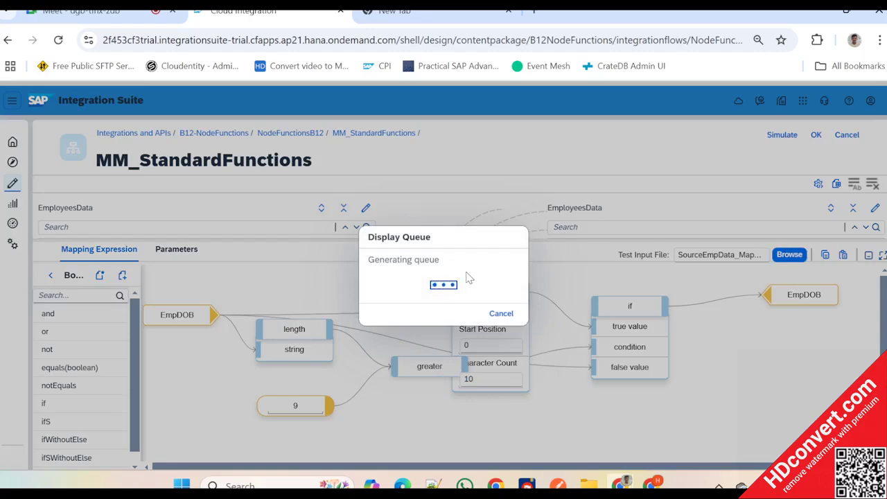
key("alt+Tab")
key("alt+Tab")
key("alt+Tab")
key("alt+Tab")
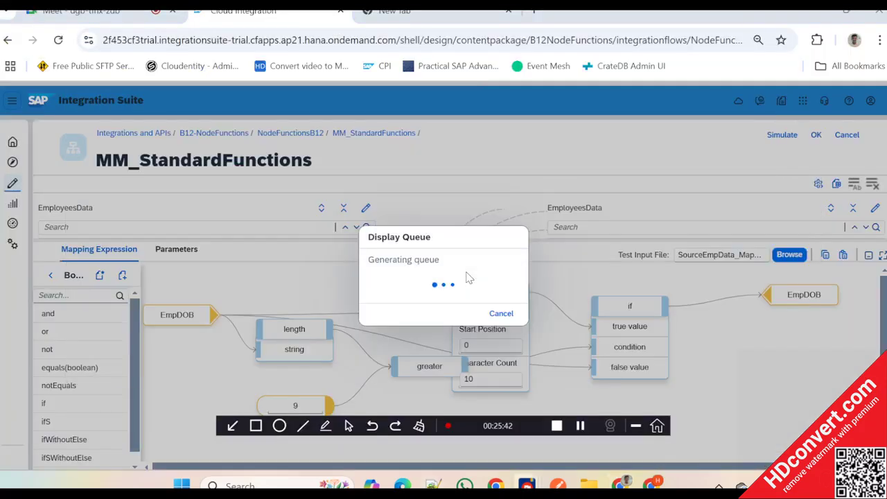
left_click_drag(508, 428, 502, 458)
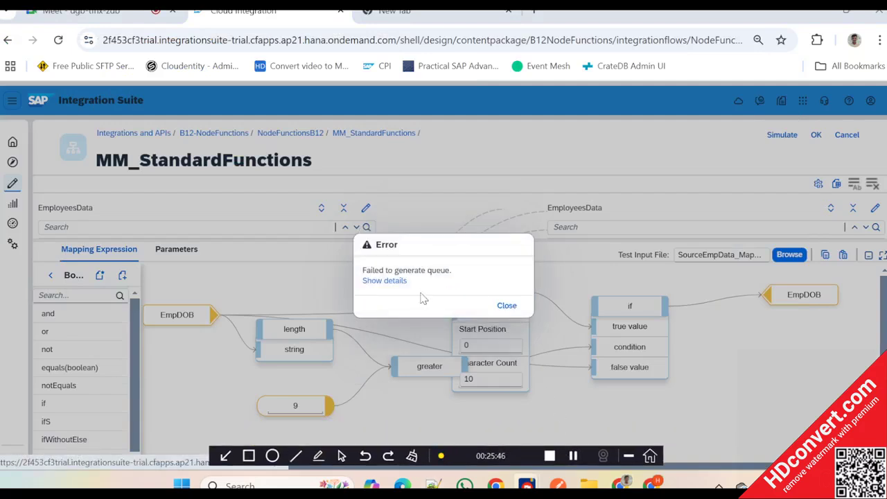
left_click(385, 281)
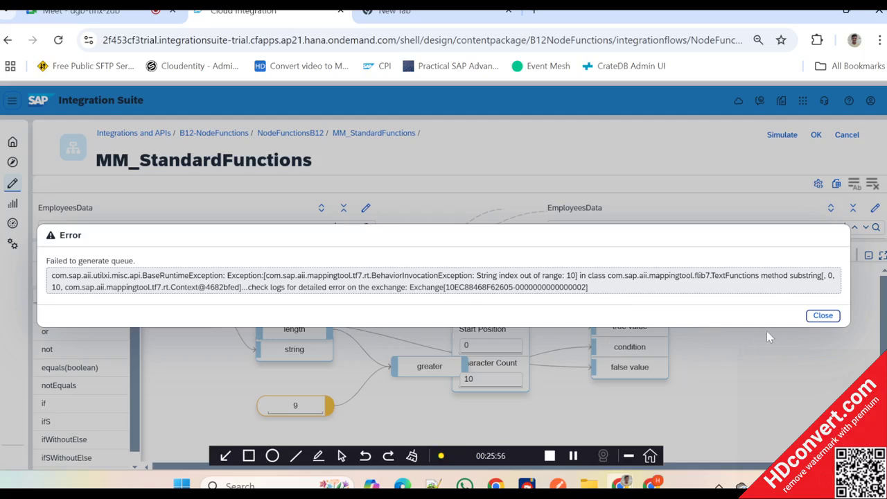
- Close the error details of the greater function's queue and collapse substring's parameters
left_click(821, 316)
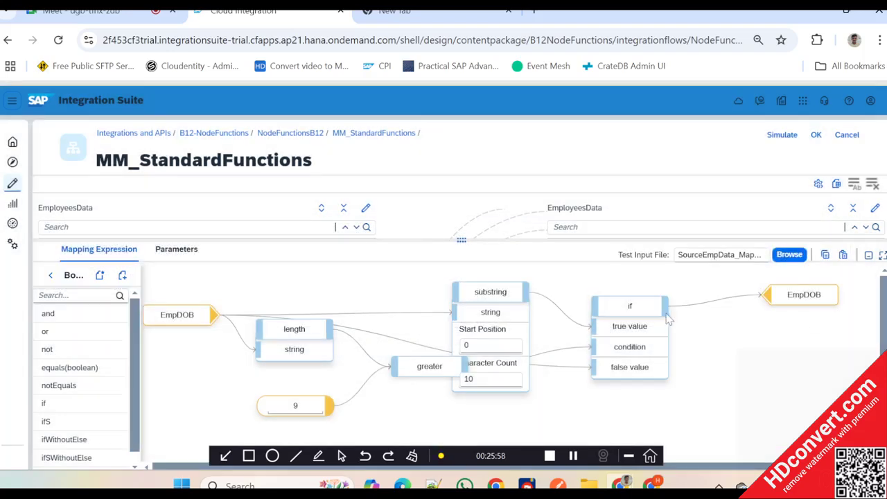
left_click(509, 299)
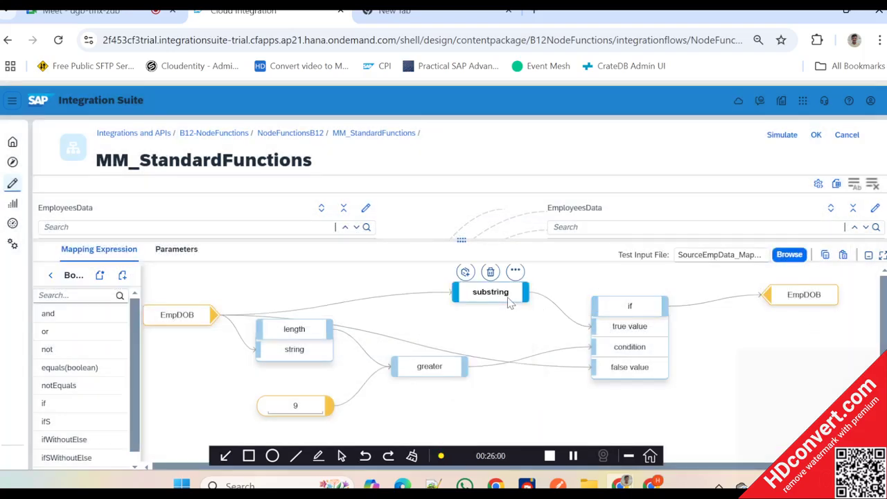
- Switch to SourceEmpData_MappingTest.xml in Notepad++ and review the EmpDOB values of all Employee records
key("alt+Tab")
key("alt+Tab")
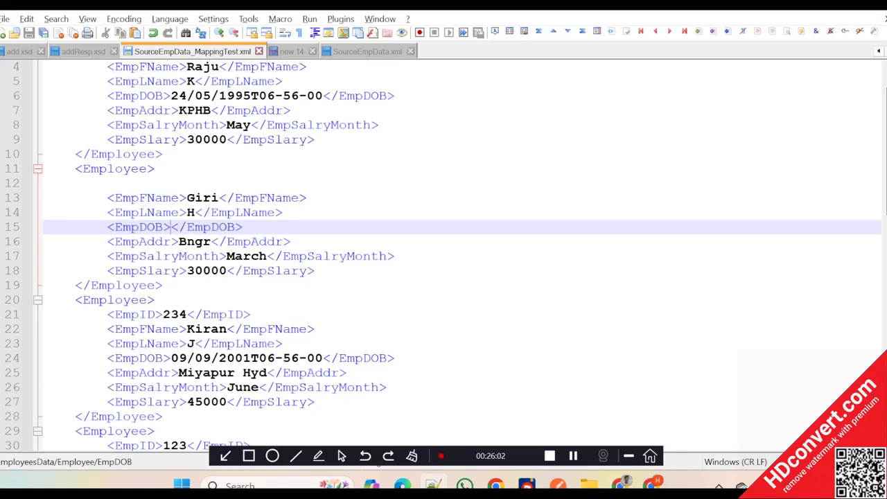
scroll(443, 250, "down", 2)
scroll(443, 249, "up", 3)
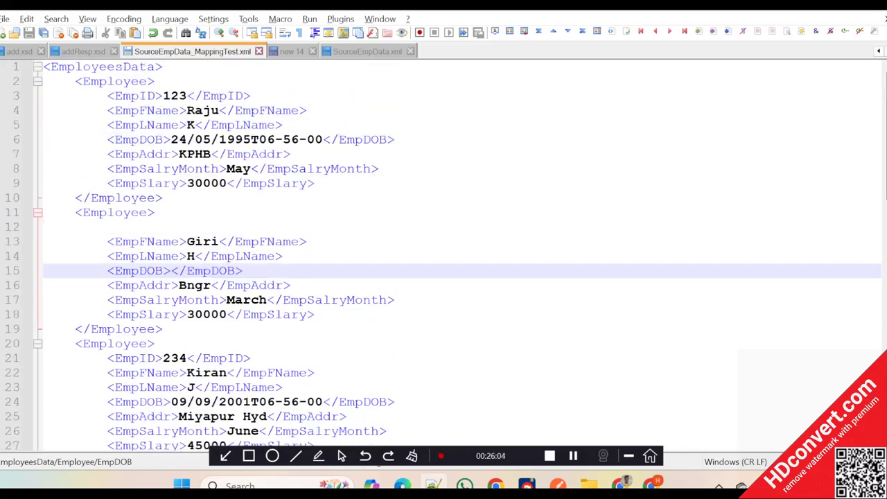
scroll(443, 249, "down", 16)
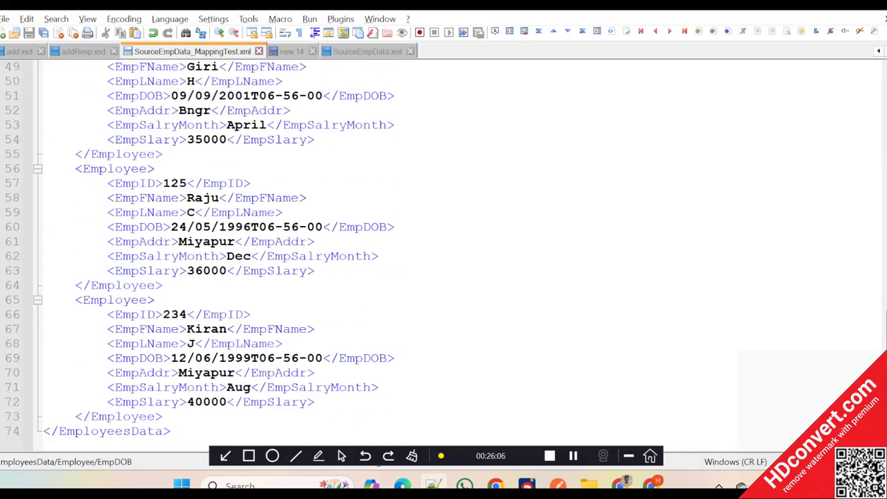
scroll(443, 249, "up", 12)
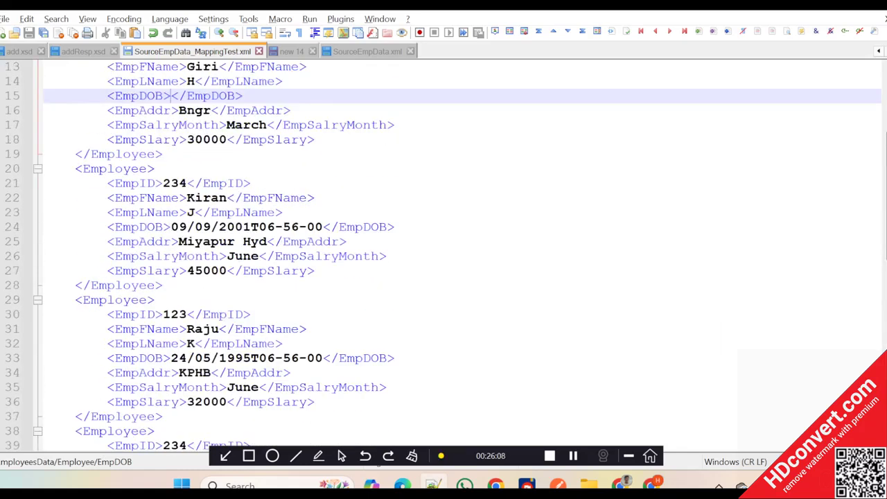
scroll(444, 249, "up", 4)
- Switch back to the SAP Integration Suite mapping and set the constant feeding the greater function to 10
key("alt+Tab")
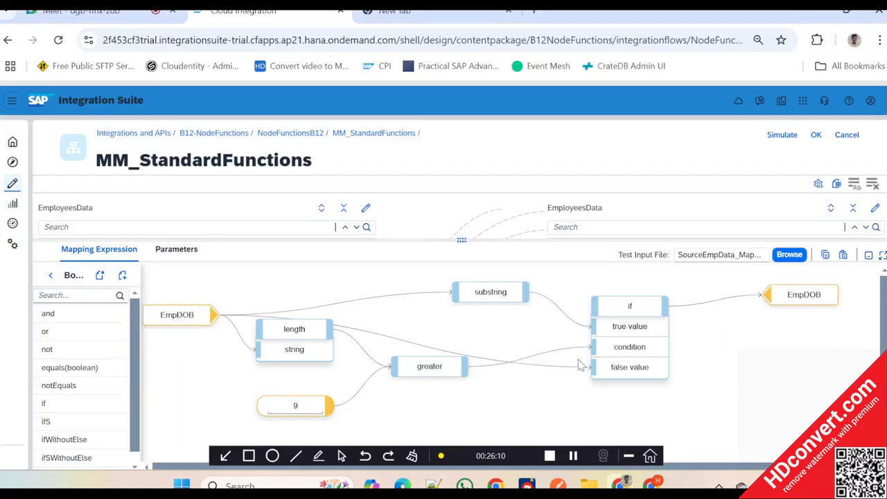
double_click(295, 405)
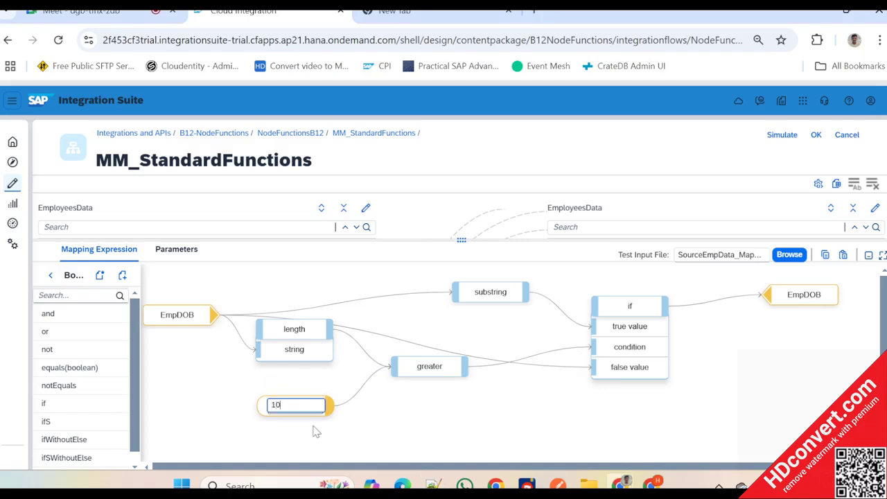
left_click(655, 292)
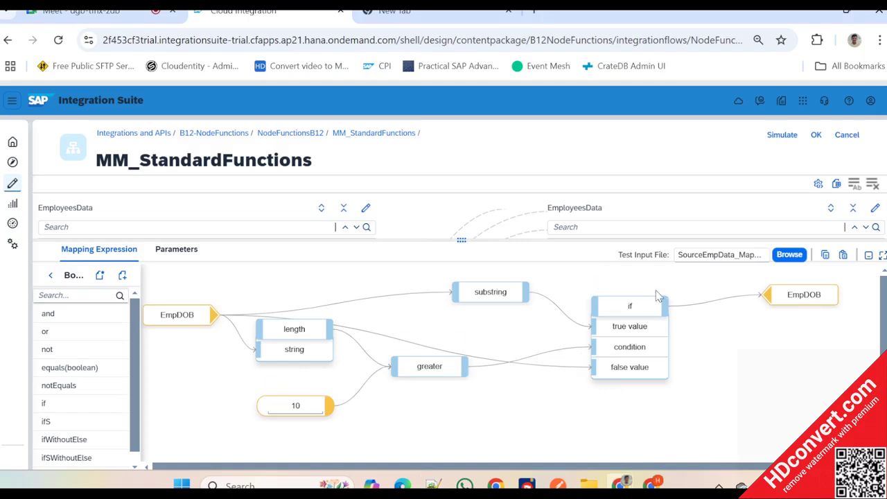
- Display the queues of the if and greater functions and dismiss the error
left_click(654, 285)
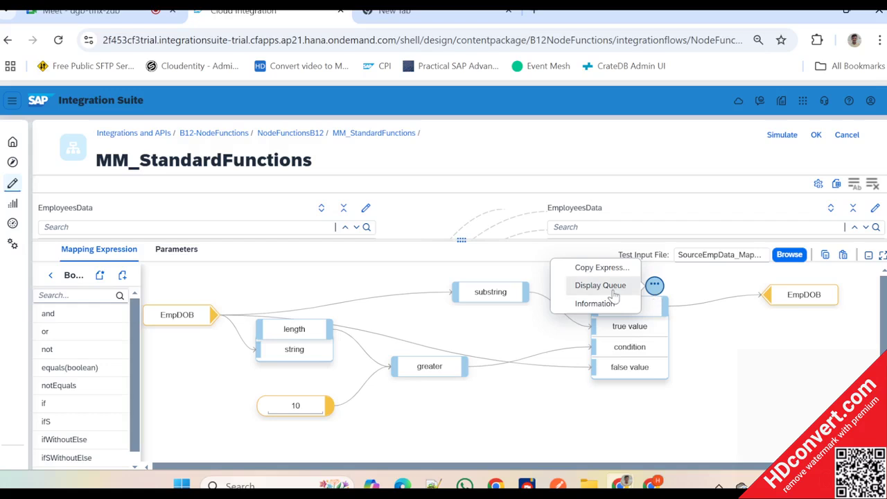
left_click(575, 286)
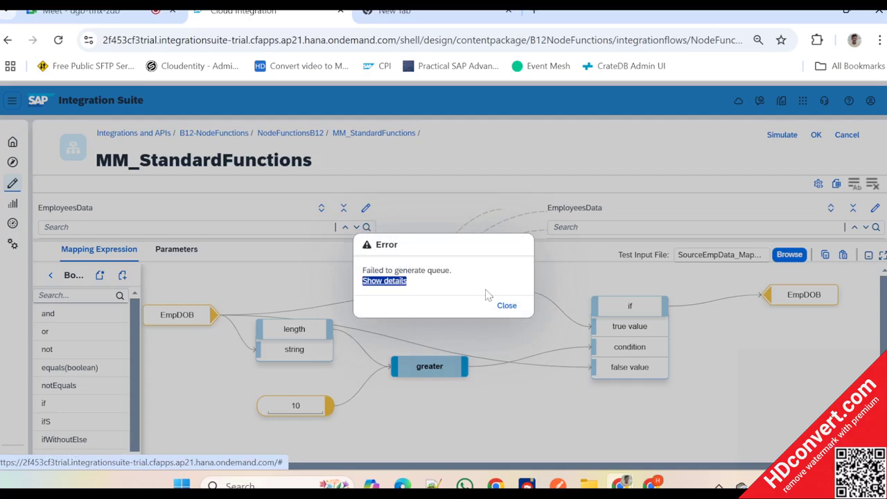
left_click(509, 306)
- Expand greater and move it up beside length, shift length slightly toward it, and lower the source EmpDOB a little
left_click(435, 364)
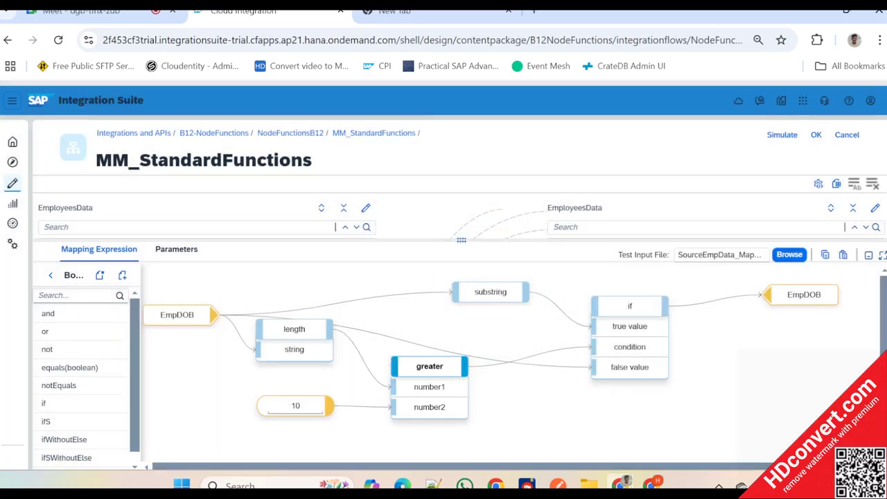
left_click_drag(433, 365, 458, 334)
left_click(296, 329)
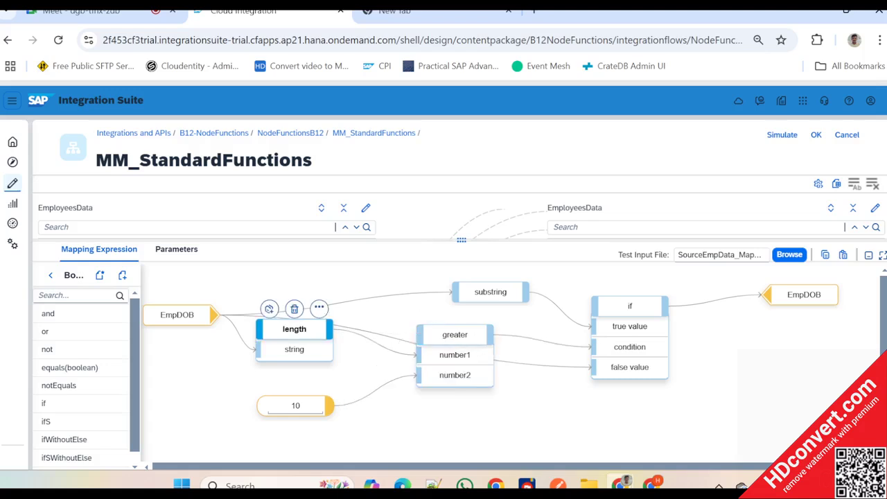
left_click_drag(296, 330, 314, 336)
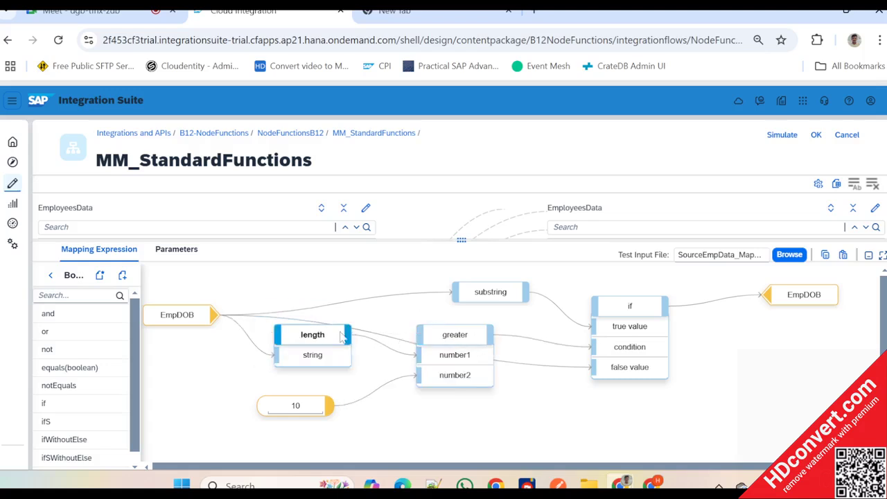
left_click(167, 322)
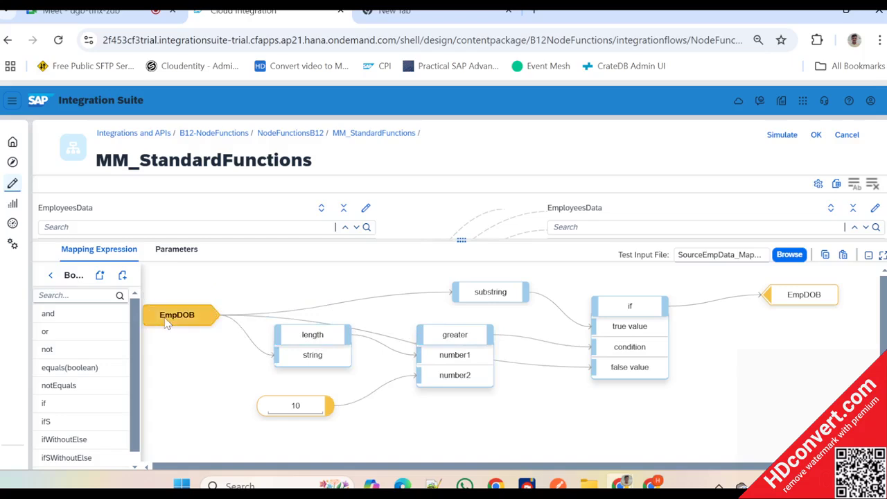
mouse_move(167, 325)
left_mouse_down()
mouse_move(494, 367)
mouse_move(158, 329)
left_mouse_up()
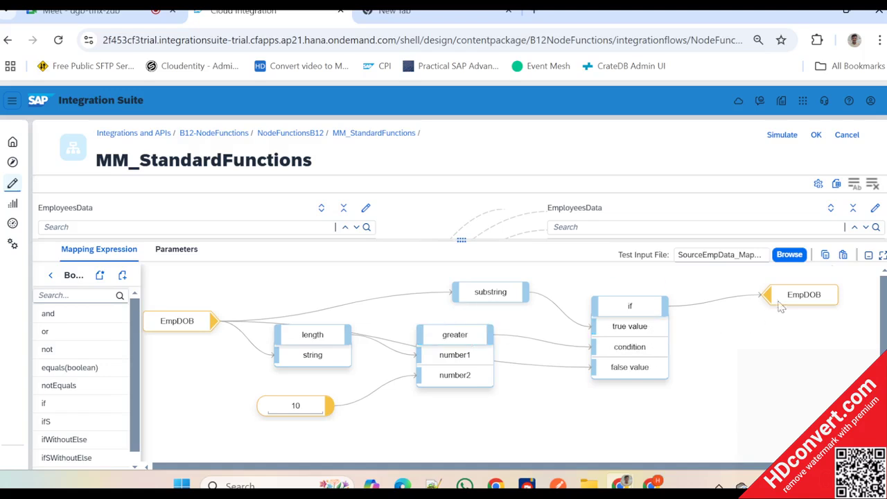
- Lower the target EmpDOB, move the expanded if and greater farther right, and shift substring left in collapsed form
left_click_drag(779, 307, 770, 332)
left_click(647, 311)
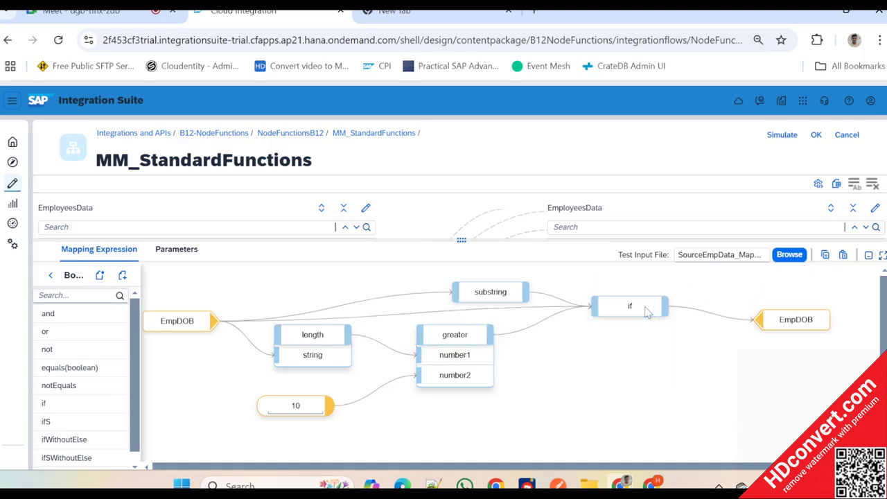
left_click_drag(647, 310, 699, 316)
left_click_drag(455, 334, 515, 336)
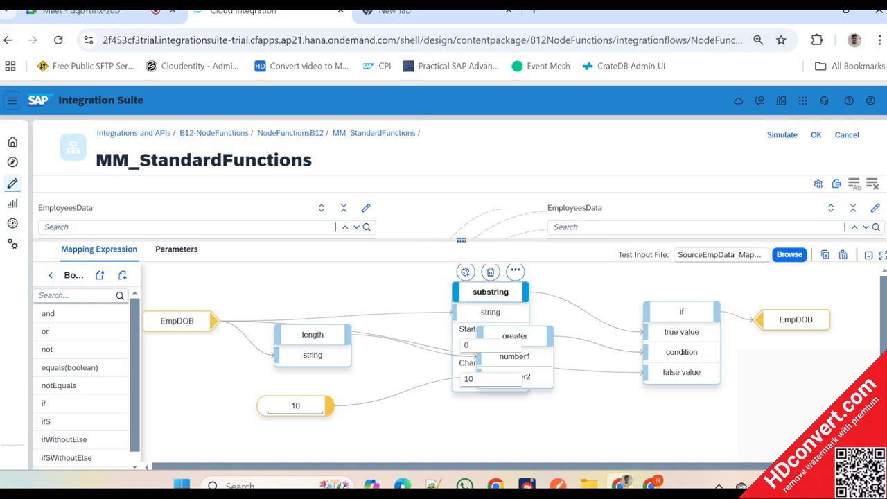
left_click_drag(492, 284, 458, 284)
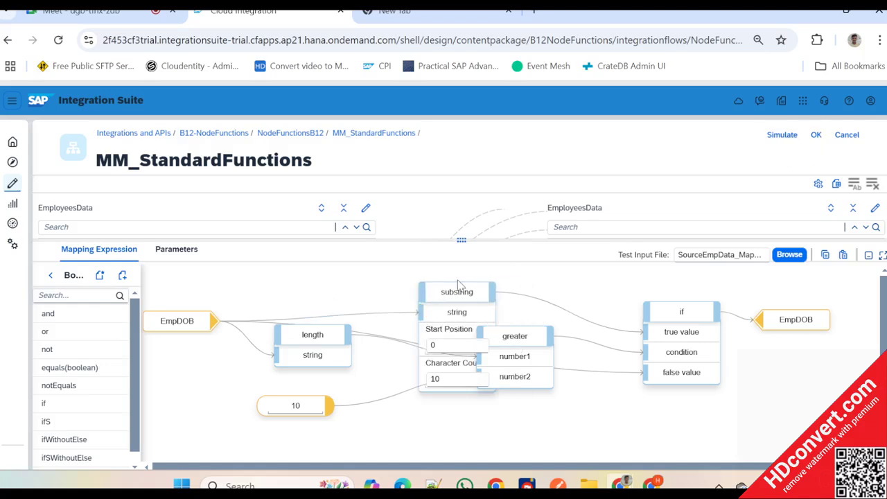
left_click(457, 273)
- Run the mapping simulation test with SourceEmpData_MappingTest.xml and check EmpDOB in the test output
key("alt+Tab")
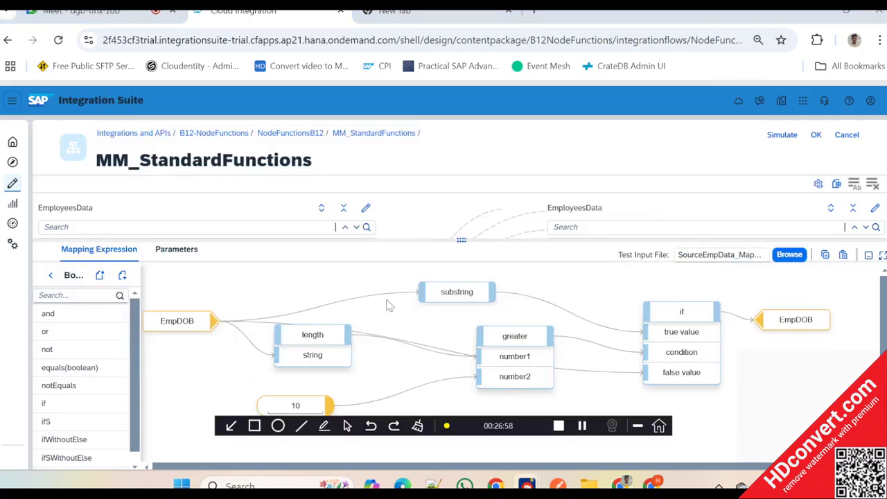
left_click(782, 136)
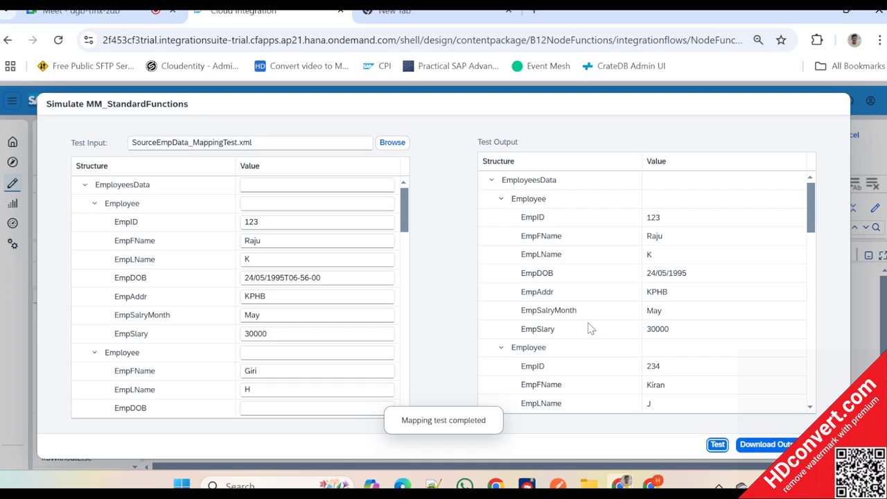
left_click(658, 277)
scroll(662, 282, "down", 5)
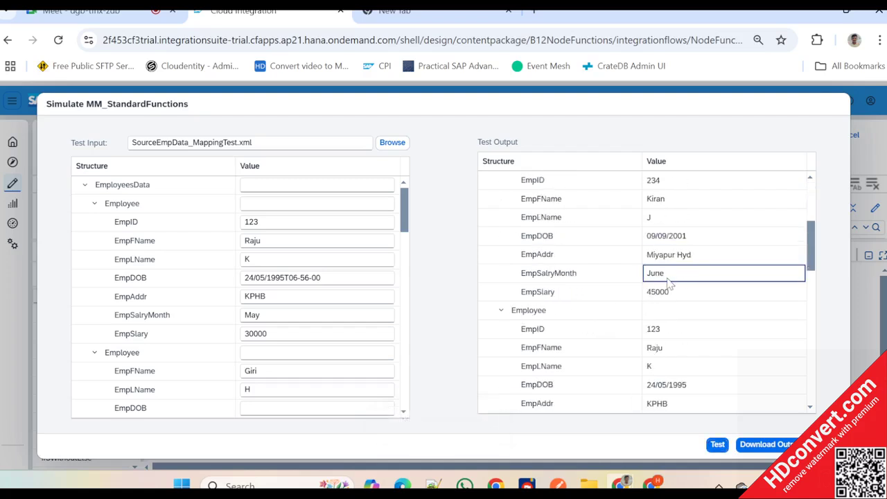
scroll(669, 282, "down", 5)
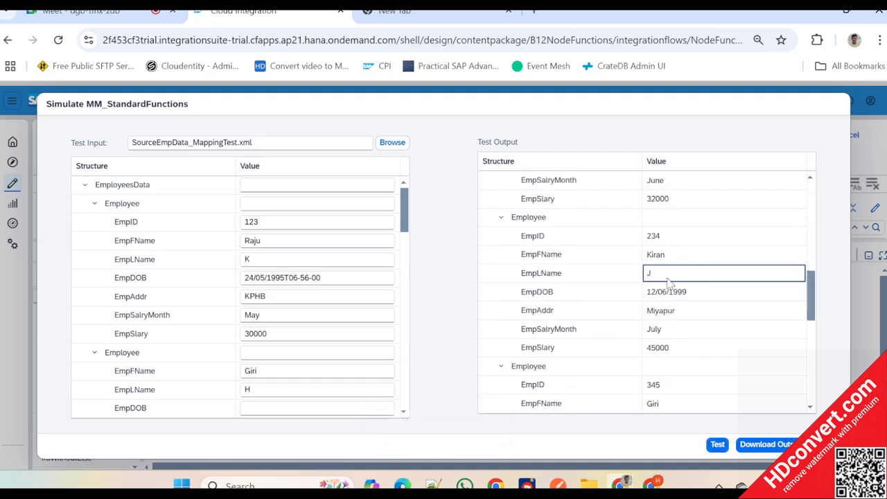
scroll(668, 283, "up", 3)
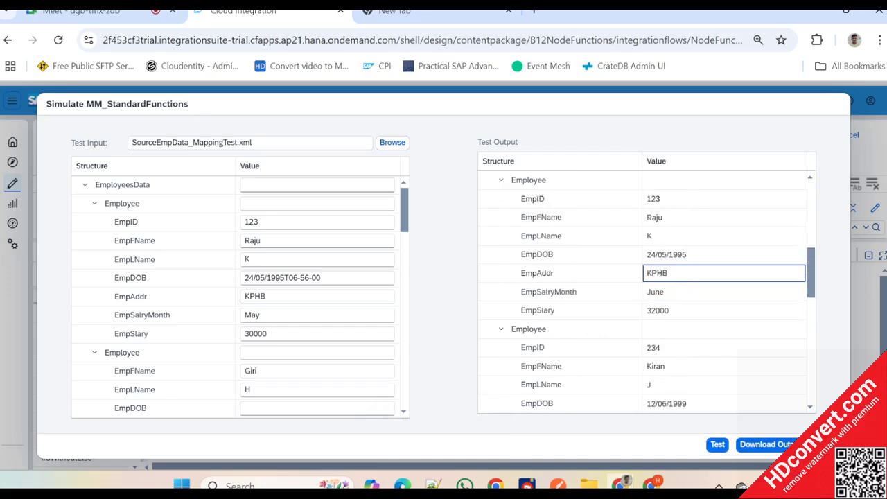
- Compare EmpDOB between the test input and test output for the remaining Employee records, and close the simulation
scroll(664, 263, "down", 5)
scroll(270, 277, "down", 1)
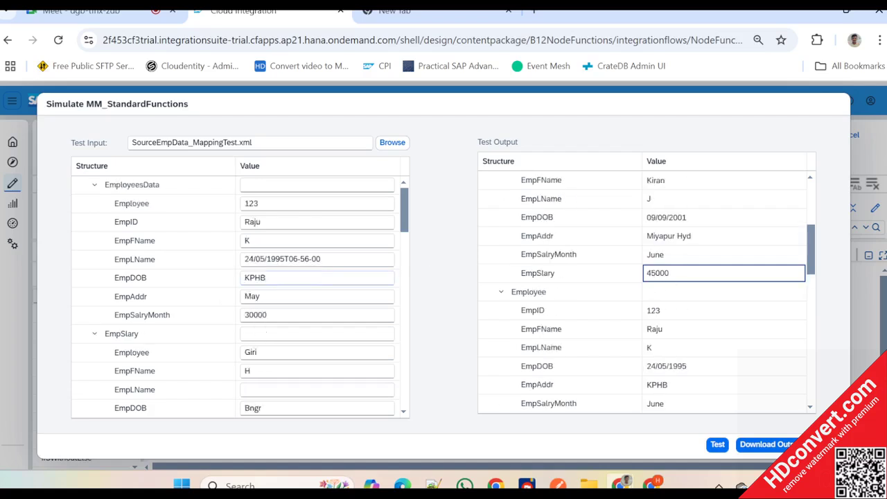
scroll(270, 291, "down", 5)
scroll(270, 291, "up", 2)
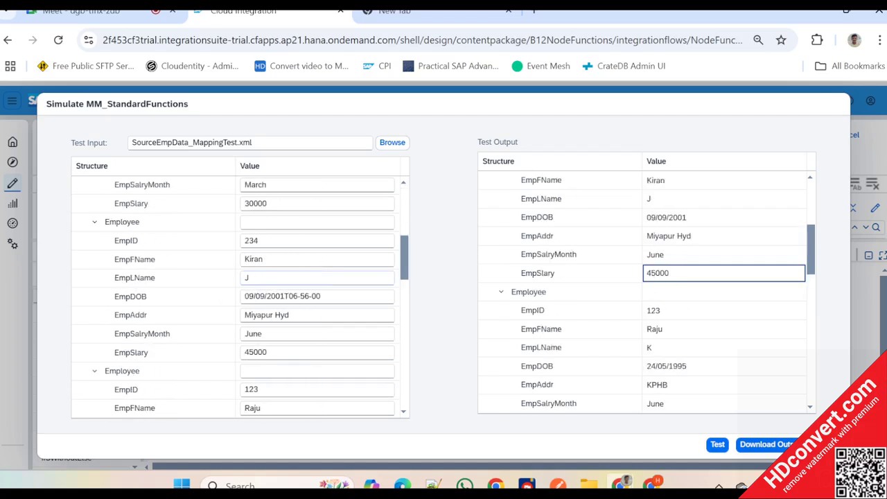
double_click(676, 217)
scroll(679, 228, "up", 3)
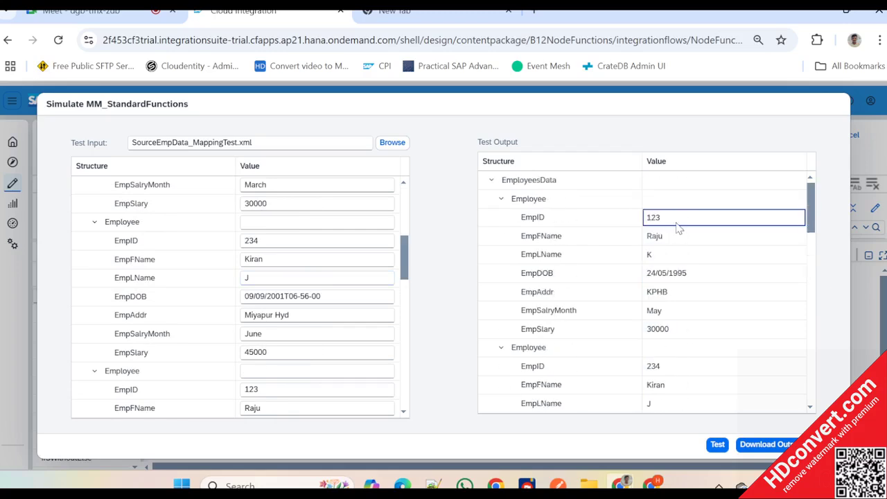
scroll(677, 228, "down", 5)
scroll(644, 291, "down", 3)
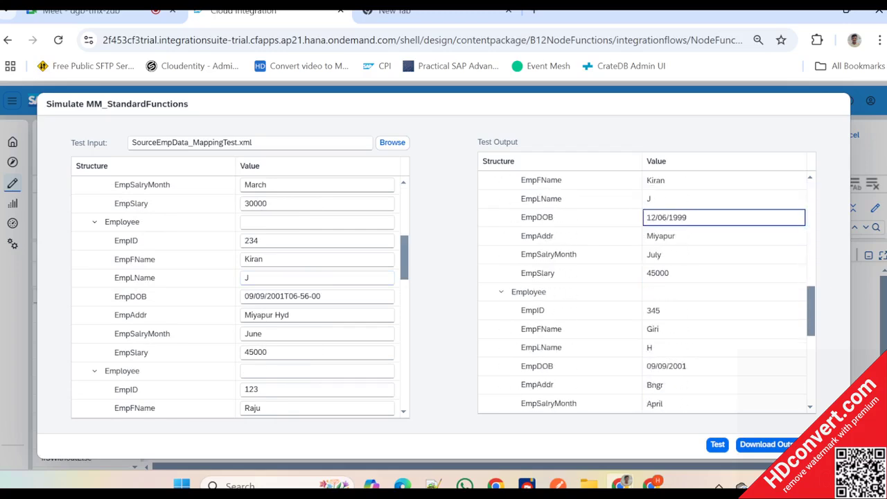
scroll(645, 291, "down", 5)
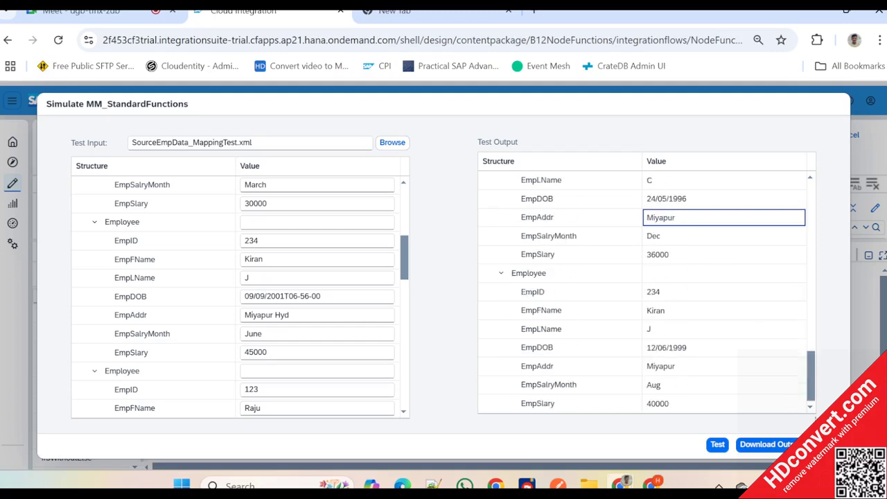
left_click(826, 444)
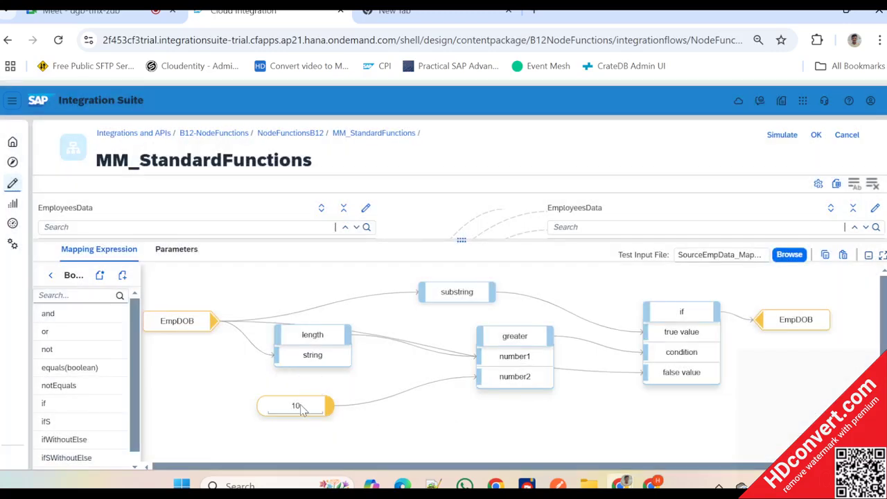
- Set the constant feeding the greater function to 9
double_click(301, 408)
type("9")
- Rerun the mapping simulation test with the changed constant, review the test output, and close the simulation
left_click(782, 136)
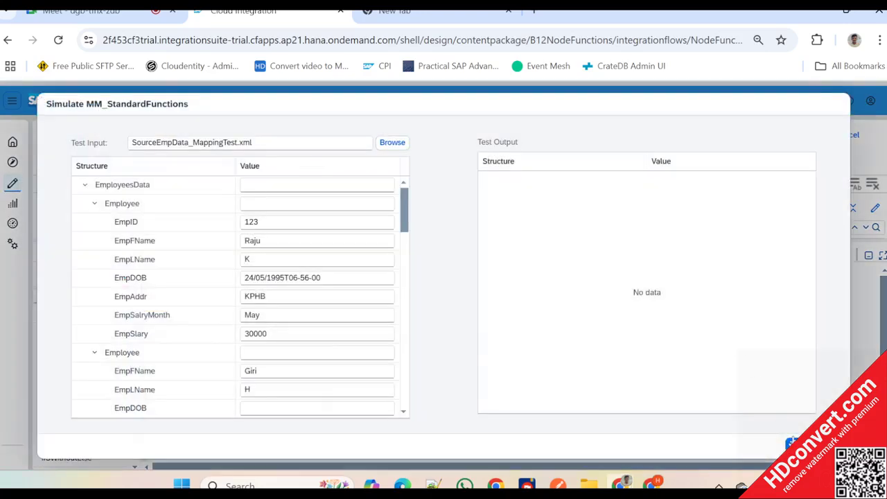
left_click(791, 442)
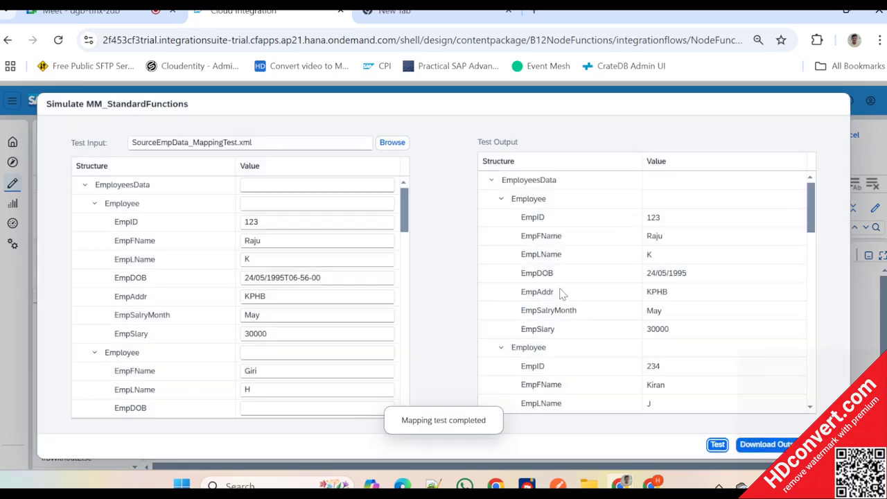
scroll(561, 294, "down", 10)
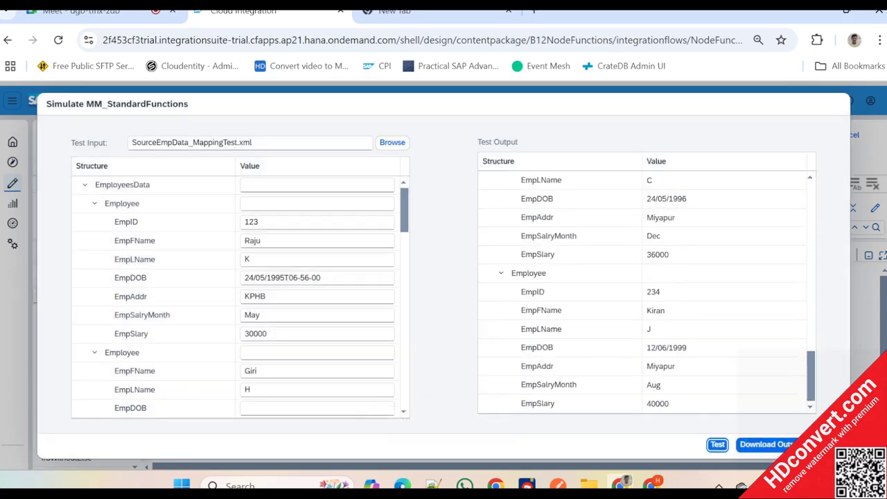
left_click(824, 444)
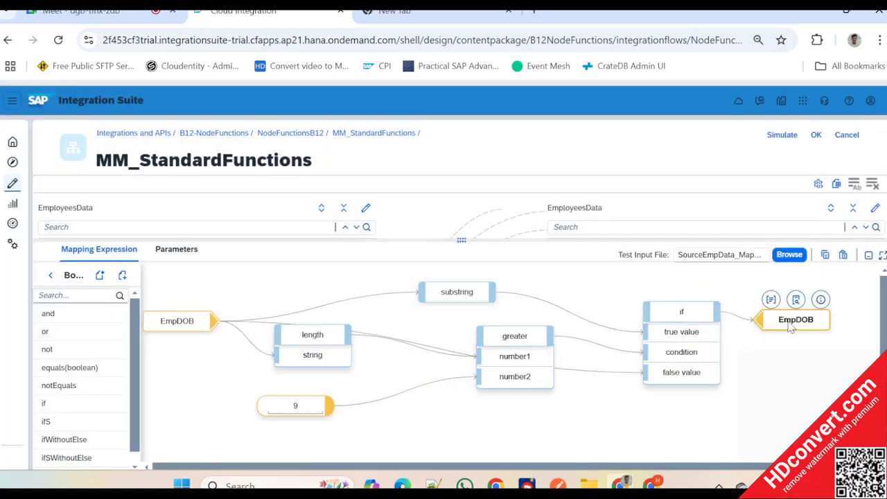
- Move the target EmpDOB farther right, away from the if function
left_click_drag(792, 327, 852, 326)
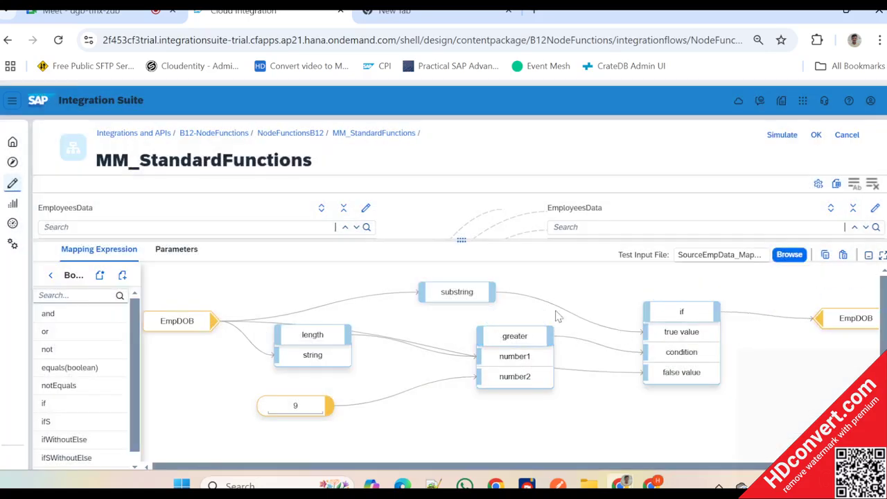
- Leave the Boolean function category, switch to SourceEmpData_MappingTest.xml in the text editor and highlight the date portion of the first employee's EmpDOB
left_click(50, 275)
key("alt+Tab")
key("alt+Tab")
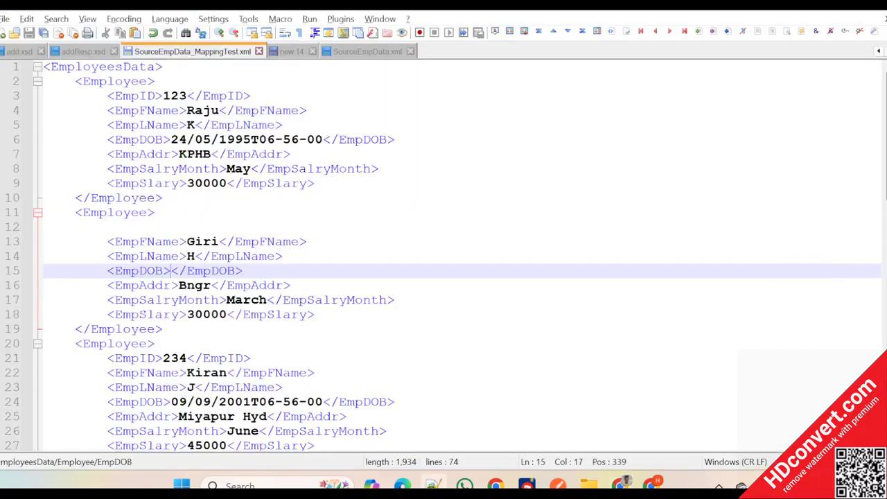
double_click(202, 140)
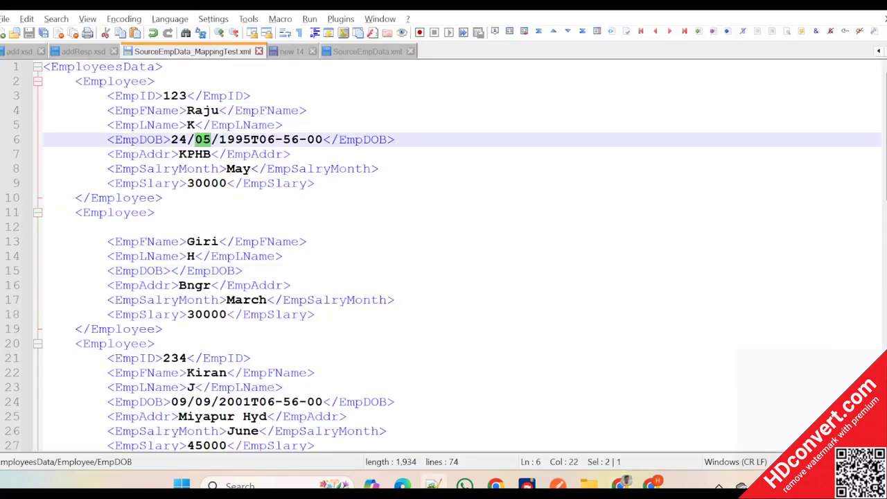
left_click_drag(251, 140, 171, 139)
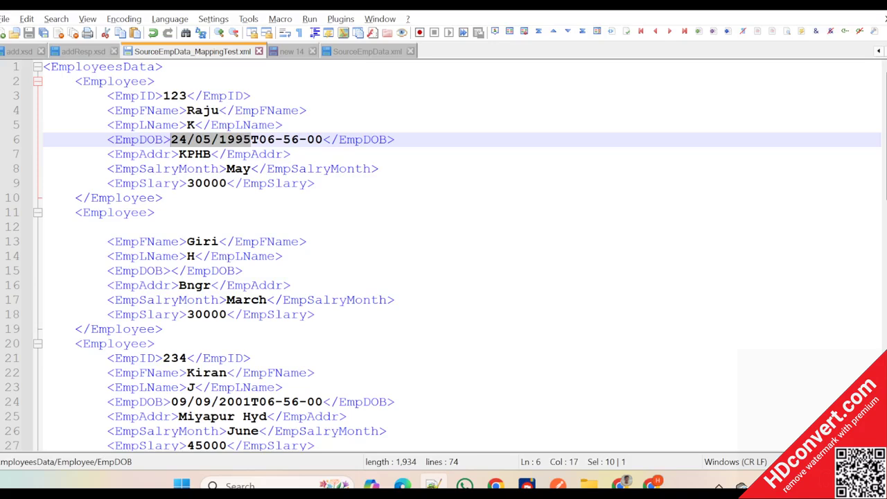
- Add a space and the date format note yyyy-MM-dd after the closing EmpDOB tag of the first Employee record
left_click(396, 140)
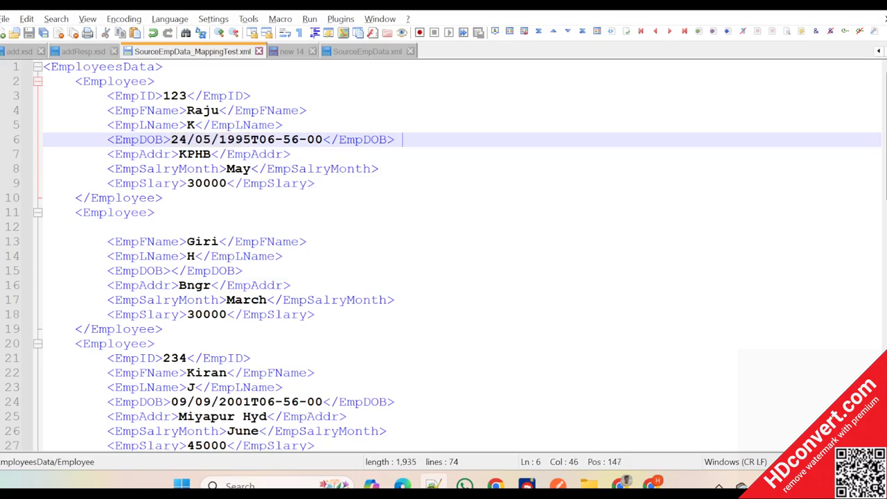
type("yyyy-")
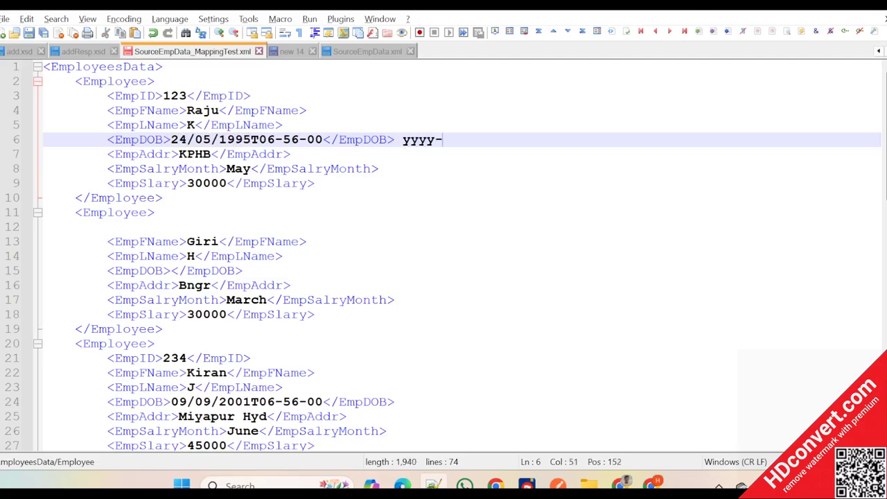
type("MM-y")
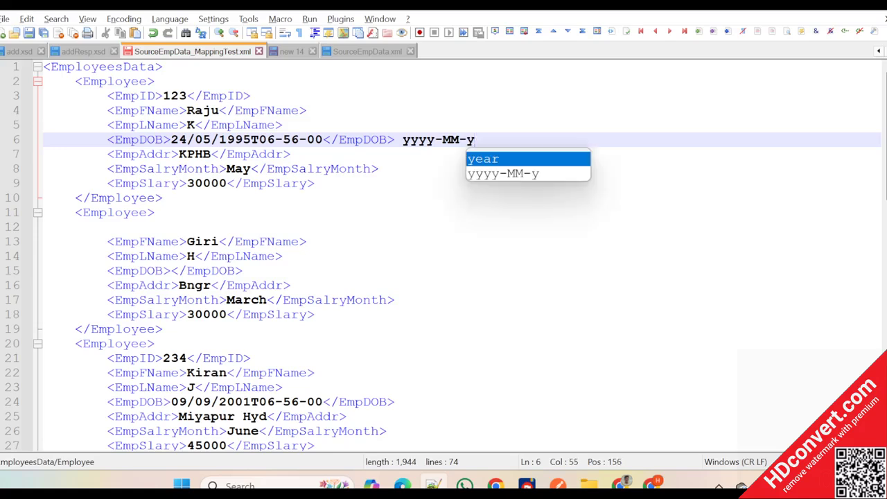
type("=")
key("BackSpace")
key("BackSpace")
type("d")
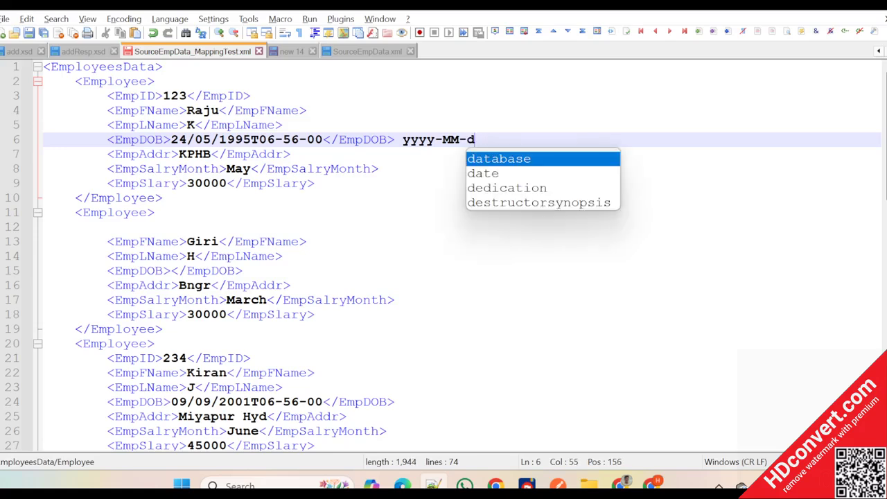
type("d")
mouse_move(527, 485)
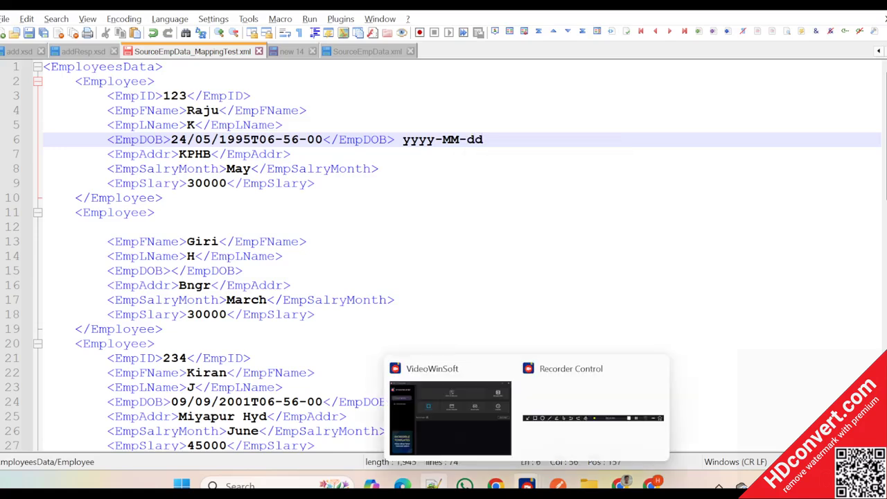
mouse_move(580, 406)
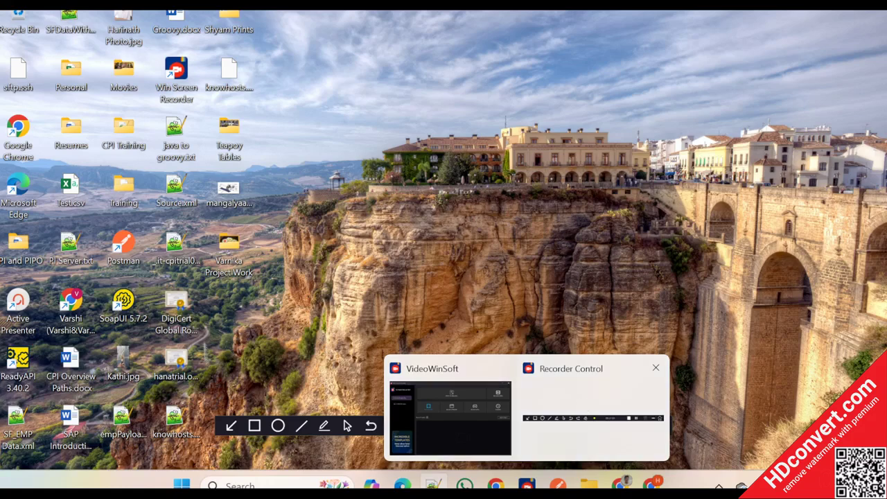
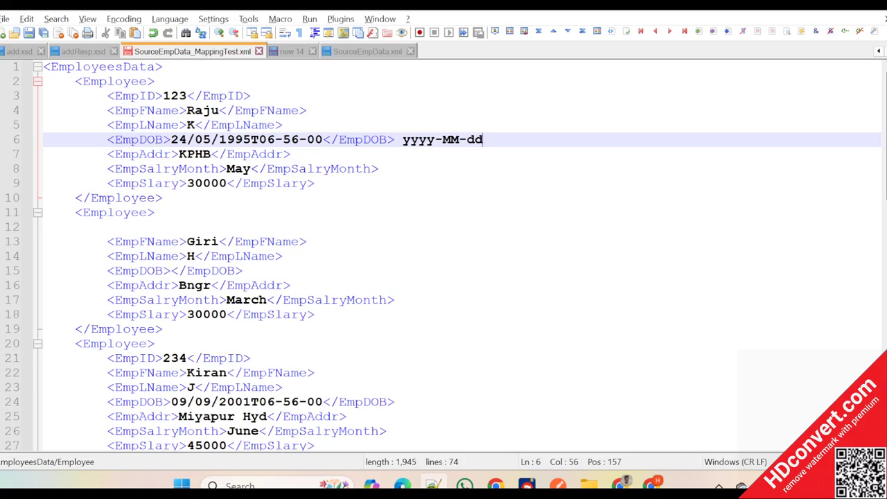
- Open the system sound settings, raise the microphone input volume to 100, and close the settings window
right_click(796, 486)
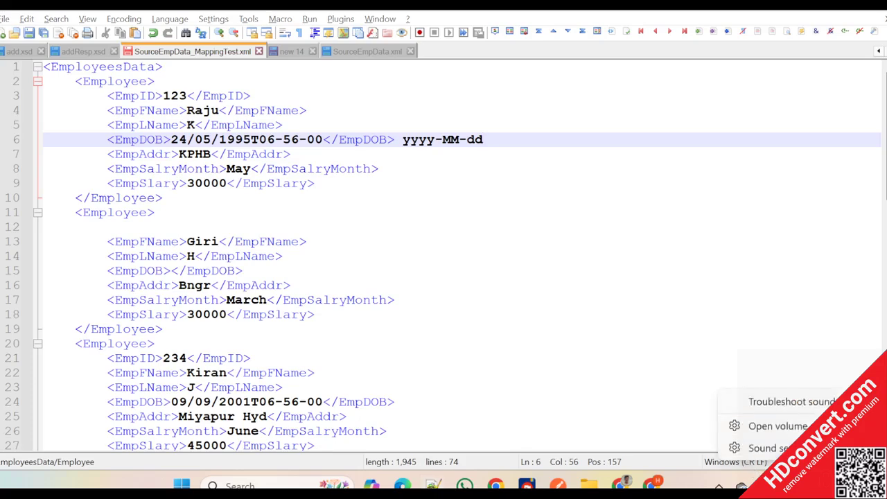
left_click(778, 445)
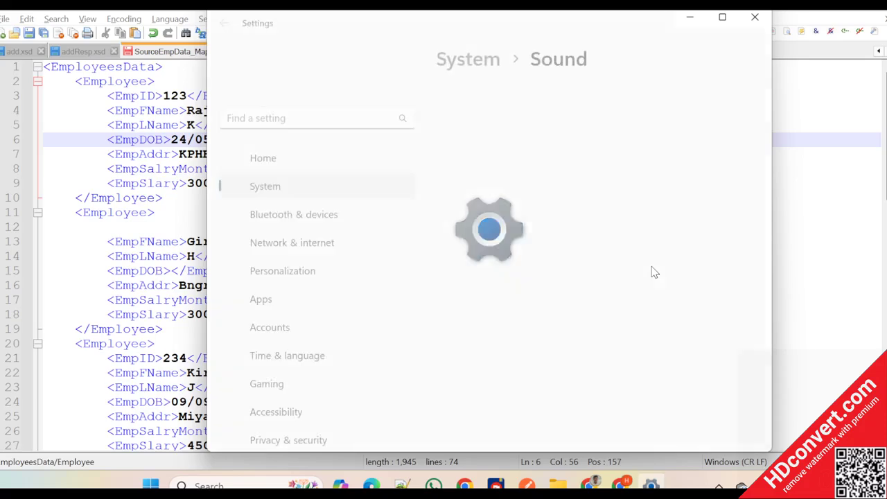
scroll(651, 272, "down", 5)
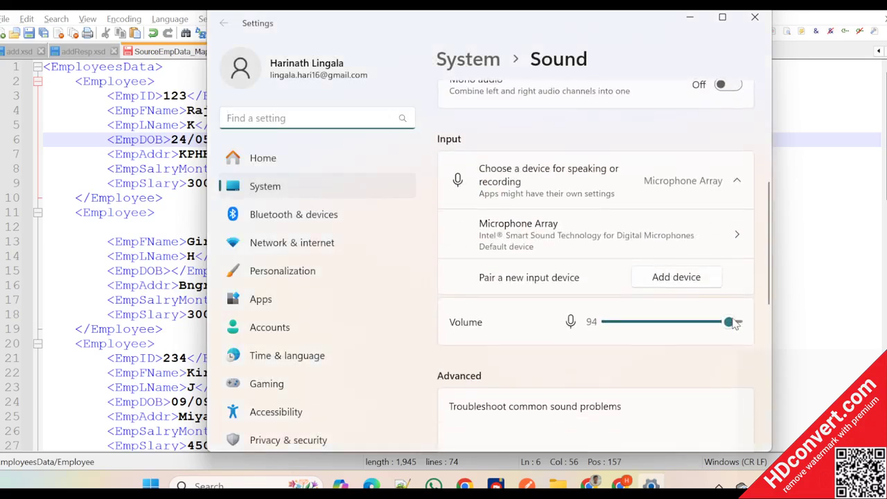
left_click_drag(728, 321, 740, 322)
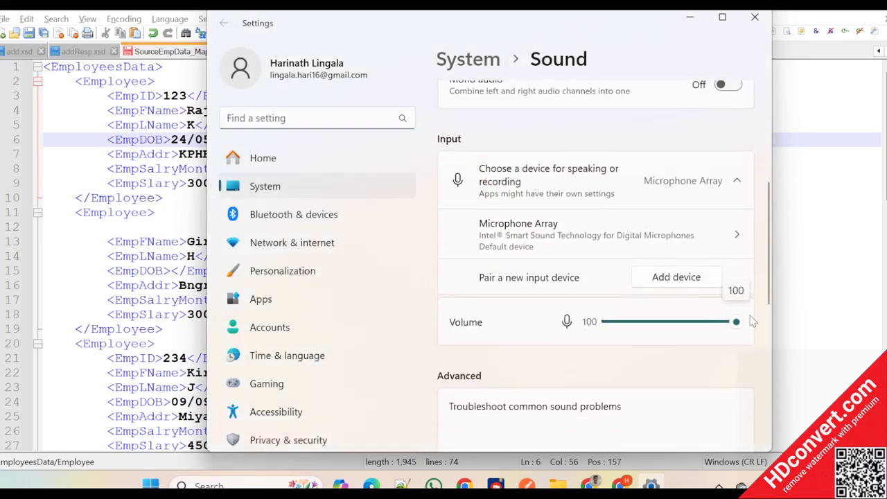
left_click(754, 17)
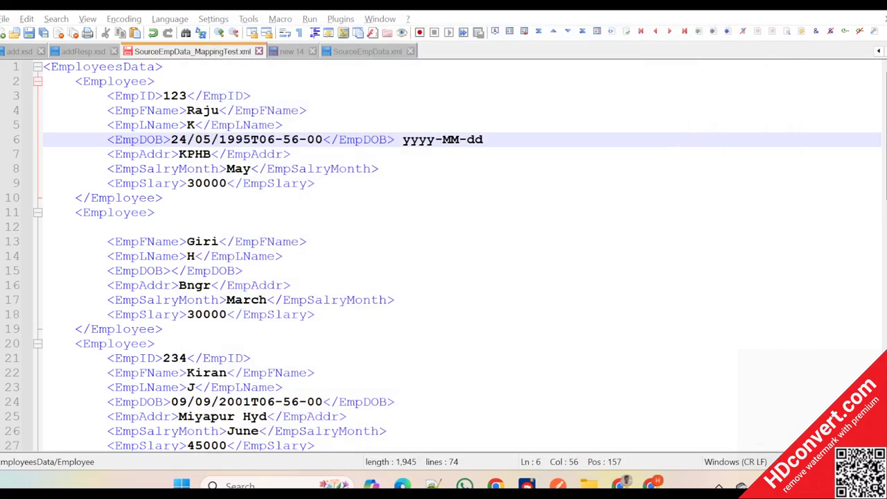
- Highlight the yyyy-MM-dd note and the date portion of the first employee's EmpDOB to compare the two formats
double_click(480, 141)
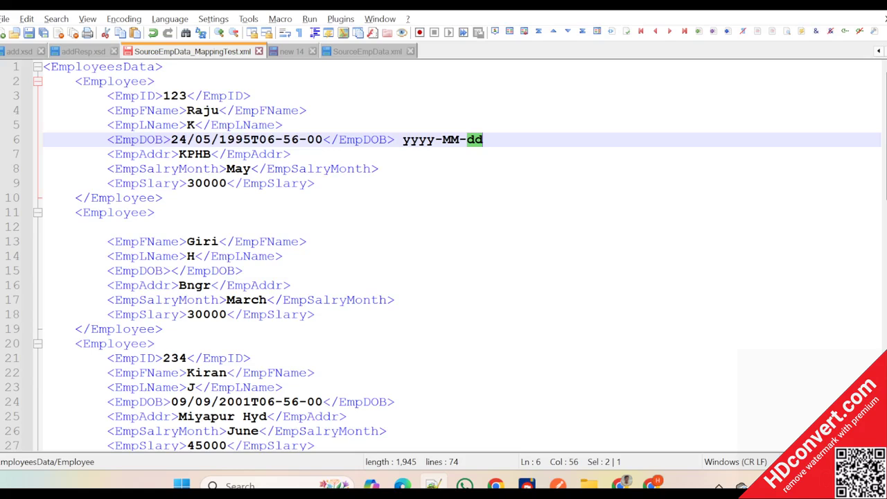
left_click(483, 140)
left_click_drag(482, 140, 403, 141)
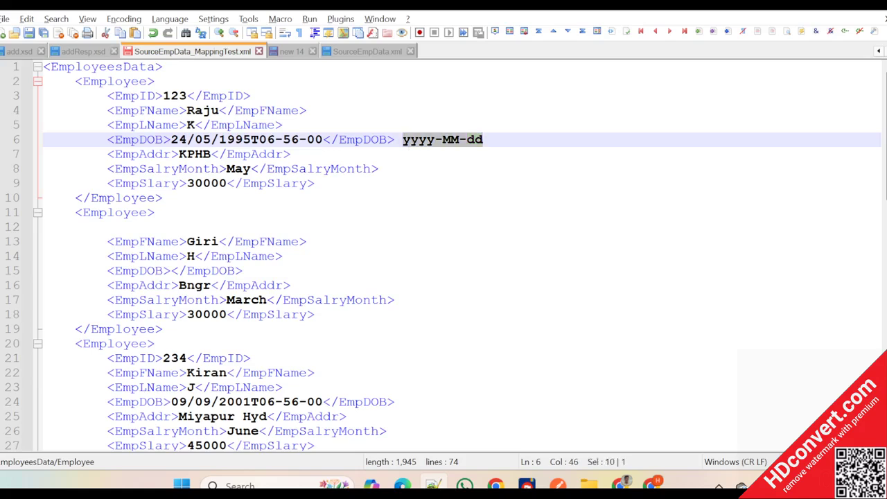
left_click_drag(171, 140, 251, 141)
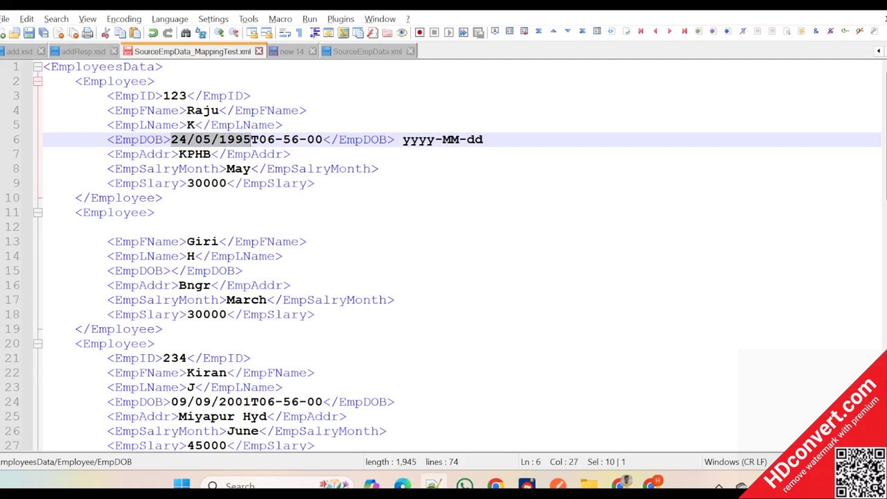
left_click_drag(483, 141, 403, 141)
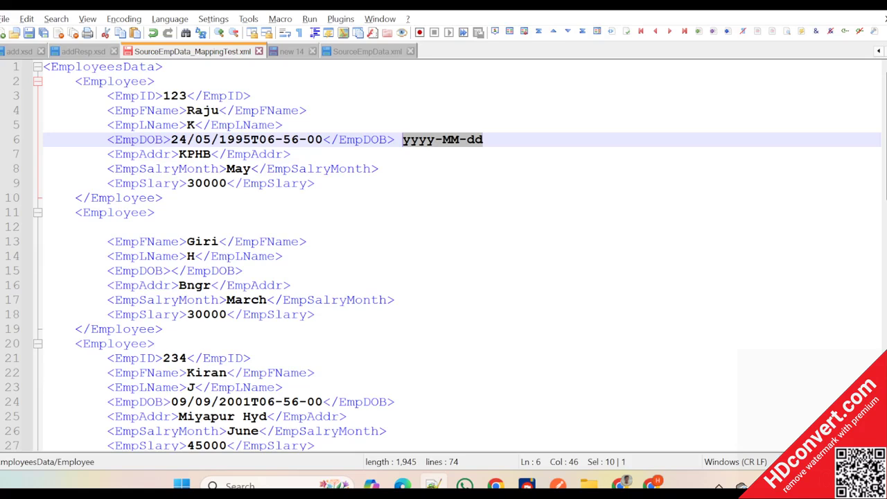
- Return to the MM_StandardFunctions mapping in the browser and shift the if function slightly right, toward the target EmpDOB
key("alt+Tab")
mouse_move(303, 308)
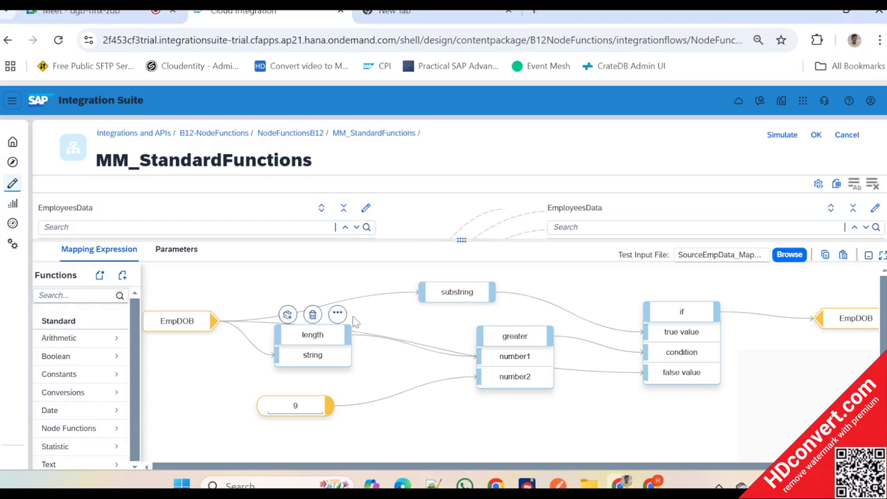
left_click_drag(681, 312, 708, 303)
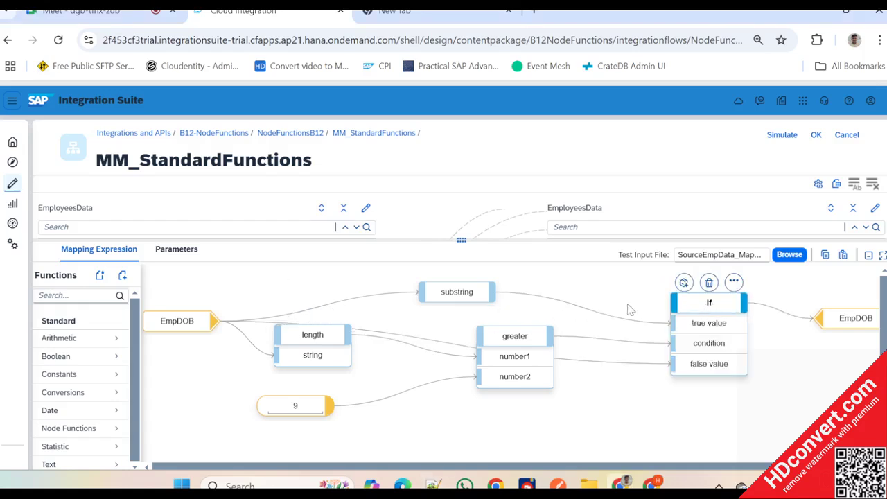
left_click(630, 310)
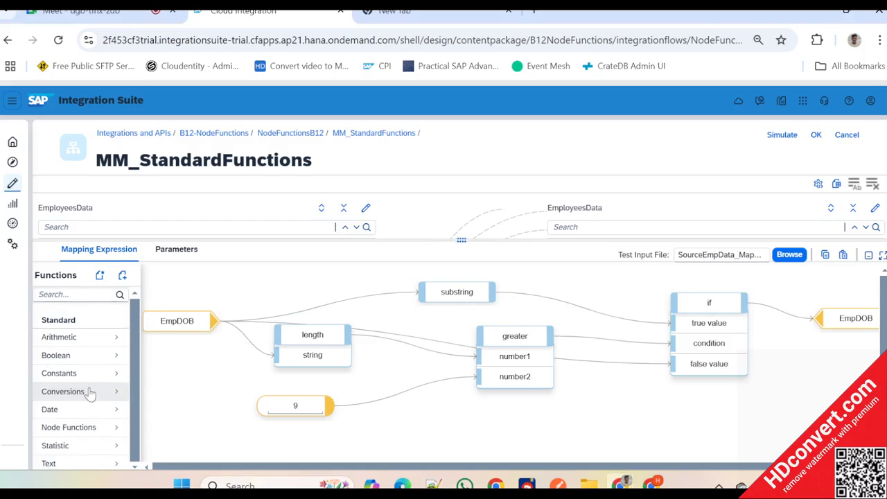
- Add the dateTrans date function between substring and if, and move the greater function down and left to clear space
left_click(70, 410)
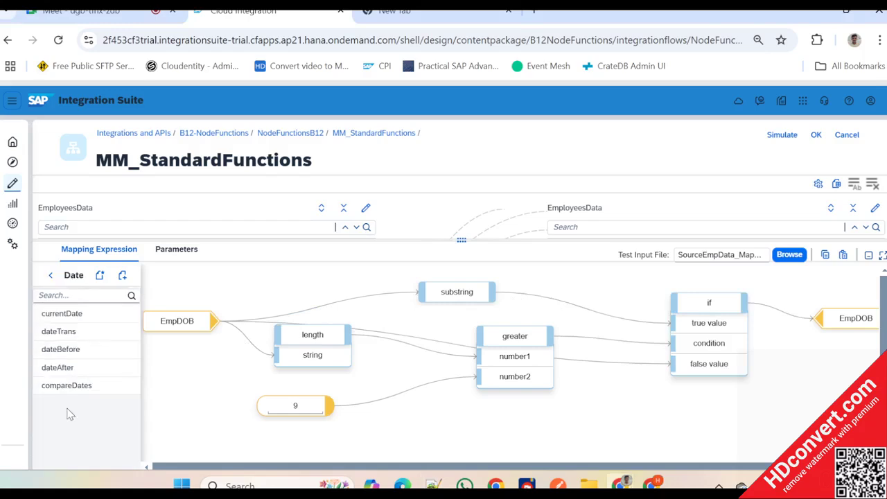
left_click(76, 338)
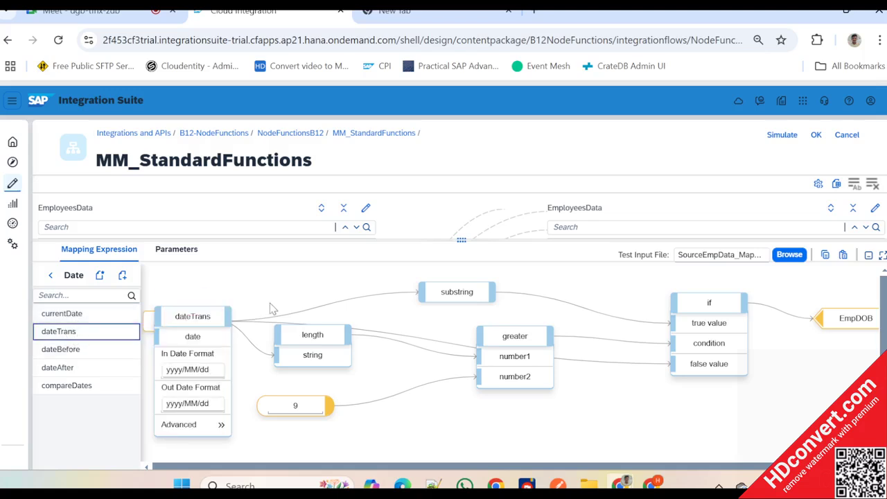
left_click_drag(197, 316, 587, 291)
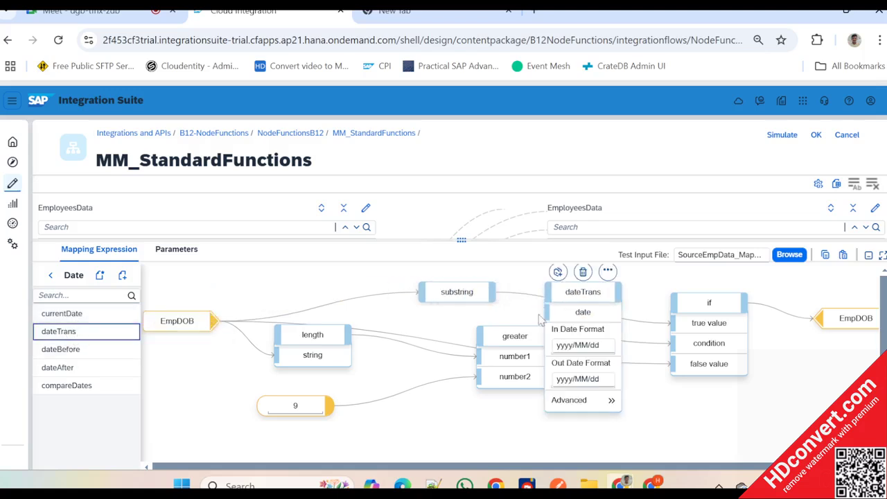
left_click_drag(515, 336, 478, 354)
- Check the source date format in the XML file and set dateTrans's In Date Format to dd/MM/yyyy
left_click(595, 344)
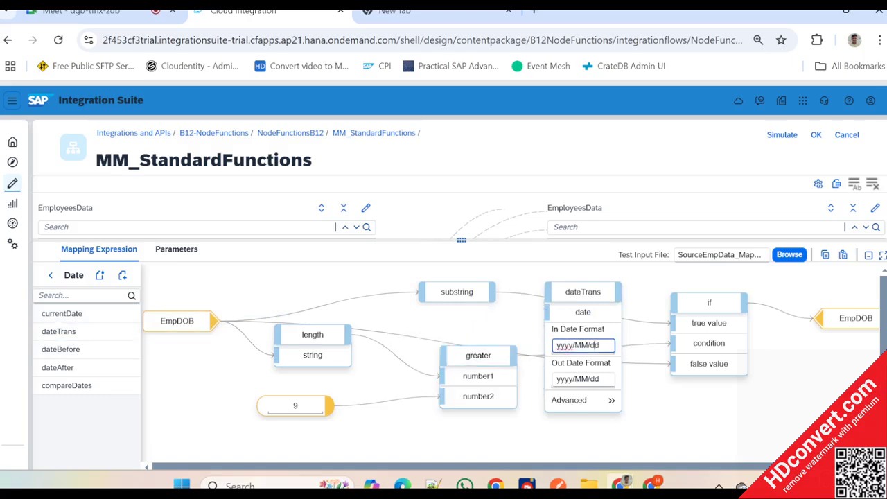
key("alt+Tab")
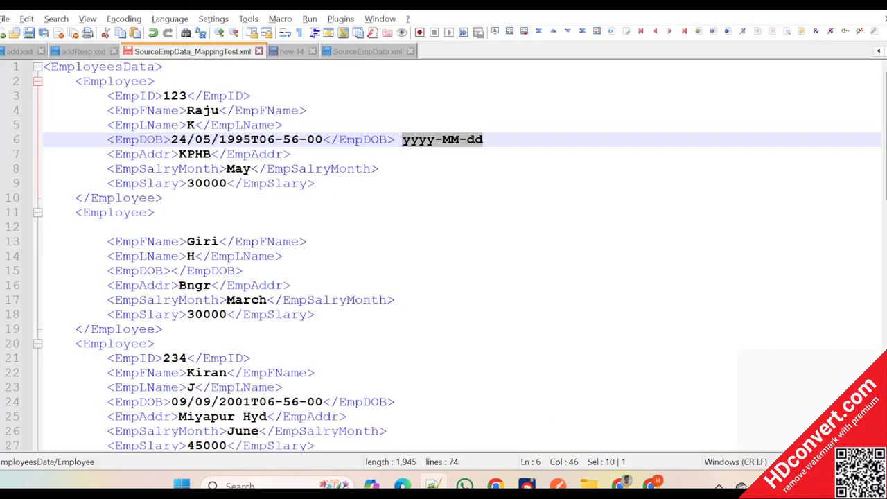
key("alt+Tab")
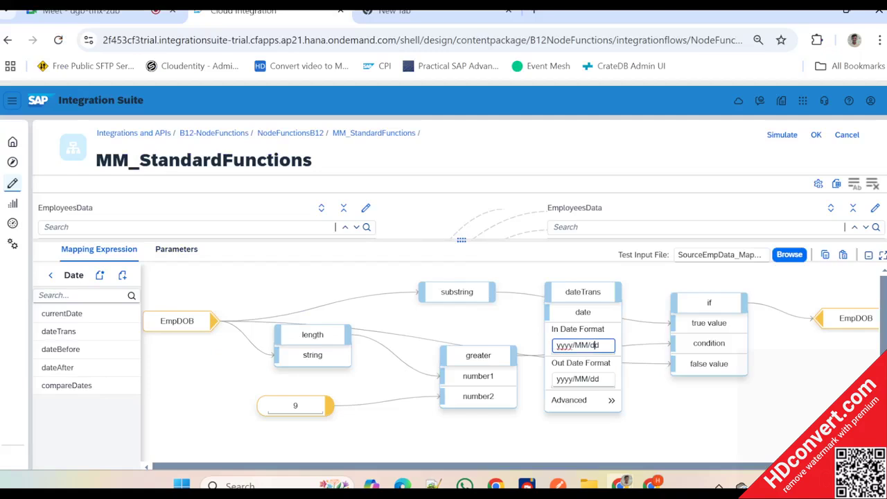
left_click(594, 344)
double_click(581, 344)
key("ctrl+a")
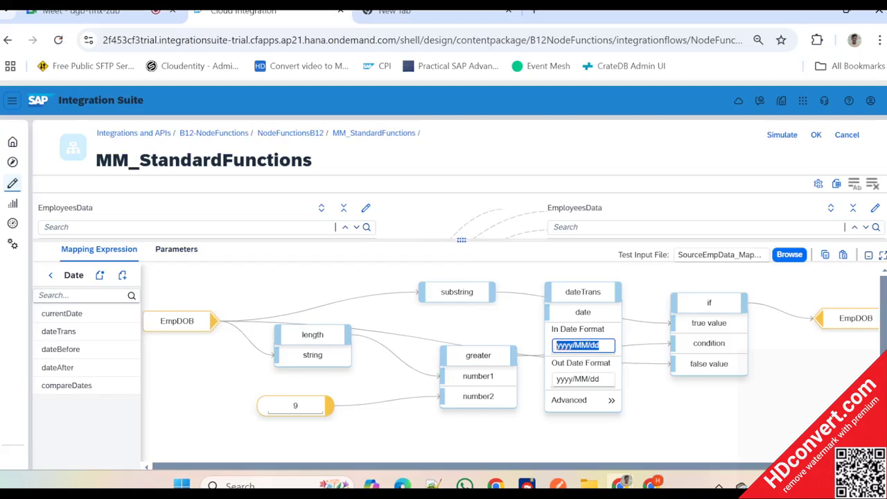
key("BackSpace")
type("dd/MM/yyyy")
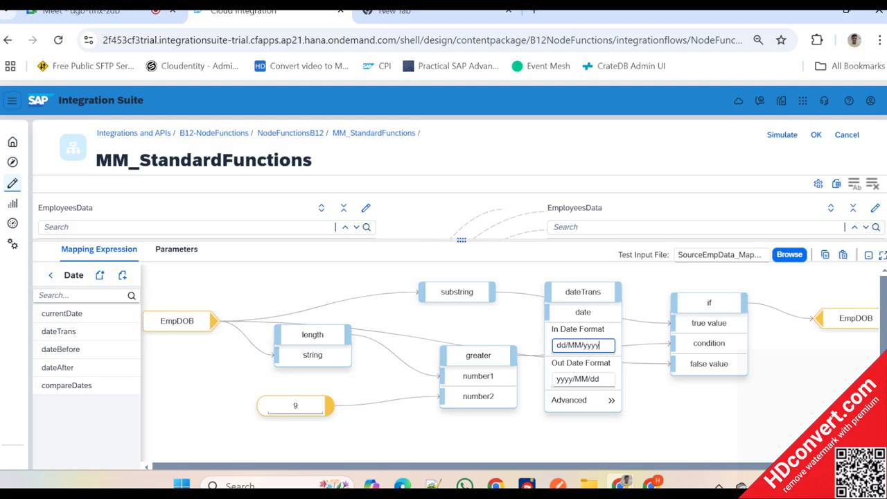
- Set dateTrans's Out Date Format to yyyy-MM-dd
left_click(574, 369)
double_click(574, 345)
left_click(574, 379)
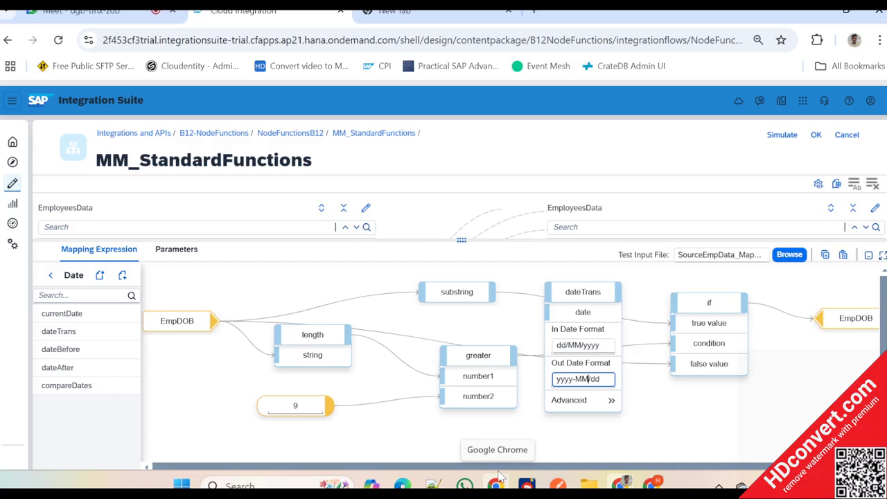
key("BackSpace")
type("-")
- Connect the substring output to dateTrans's date input and the dateTrans output to the if function's true value
left_click(562, 315)
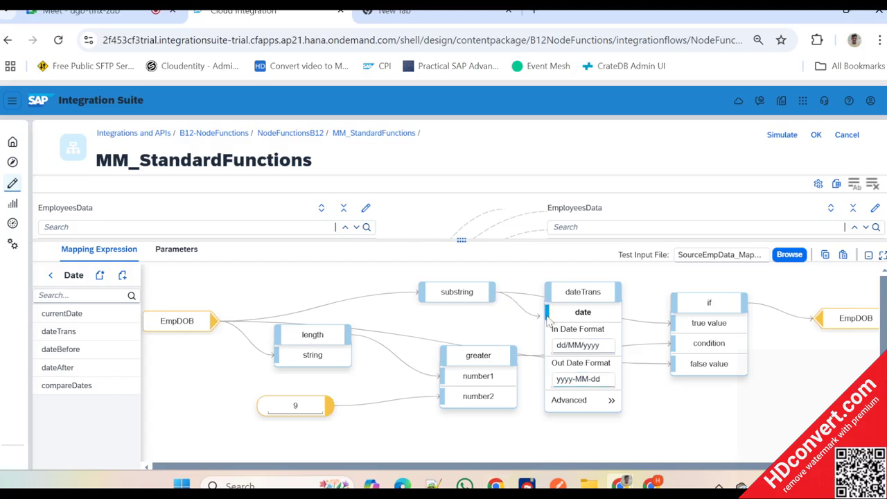
left_click(611, 294)
left_click_drag(616, 290, 679, 322)
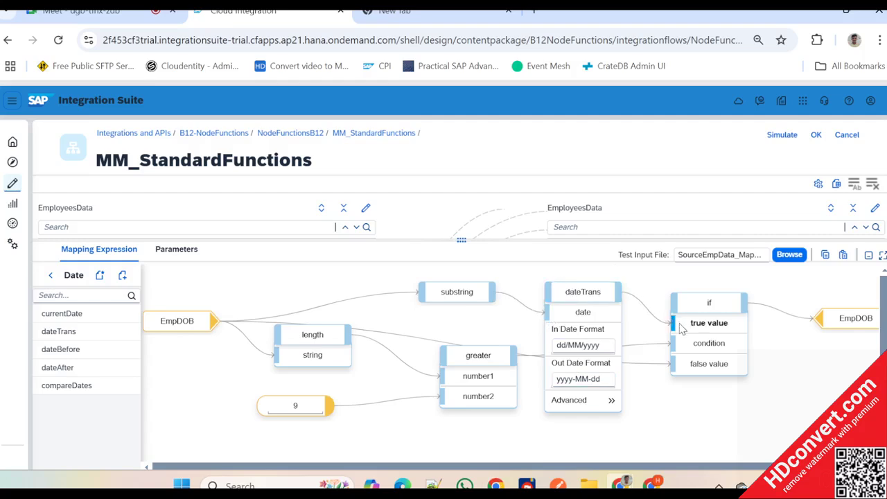
- Run the mapping simulation test, review the EmpDOB values in the test output, and close the simulation
left_click(780, 134)
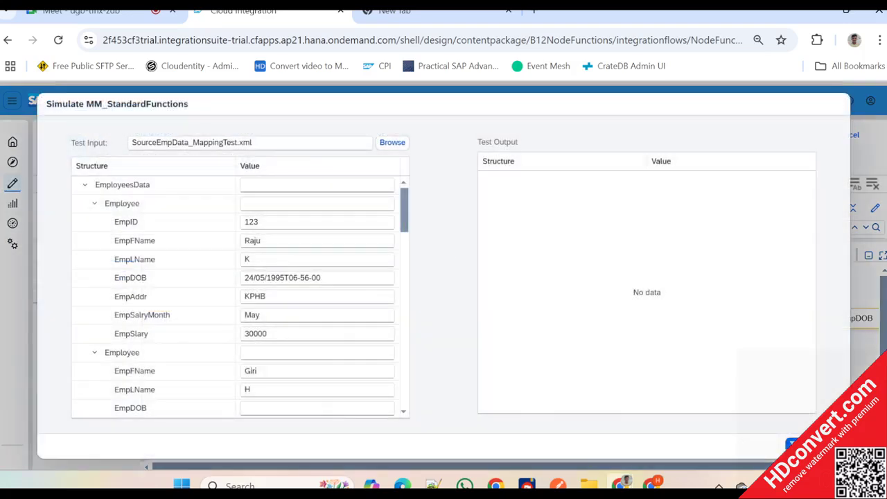
left_click(789, 442)
mouse_move(526, 485)
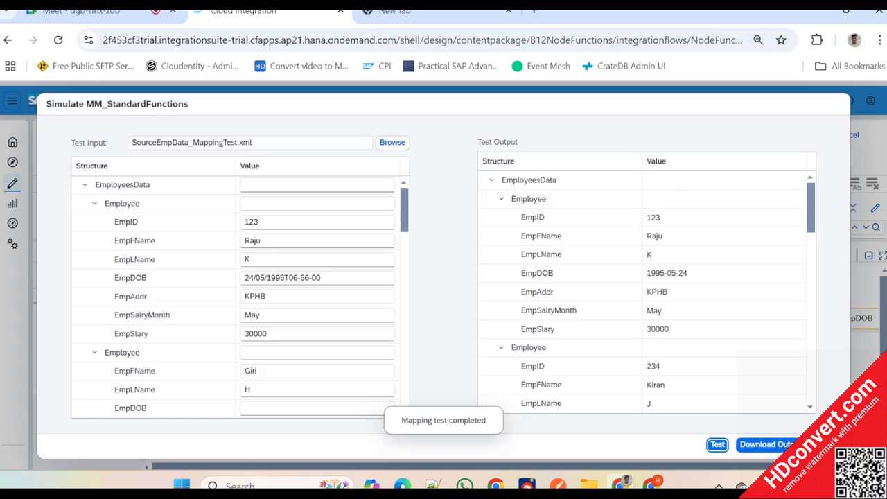
scroll(686, 284, "down", 5)
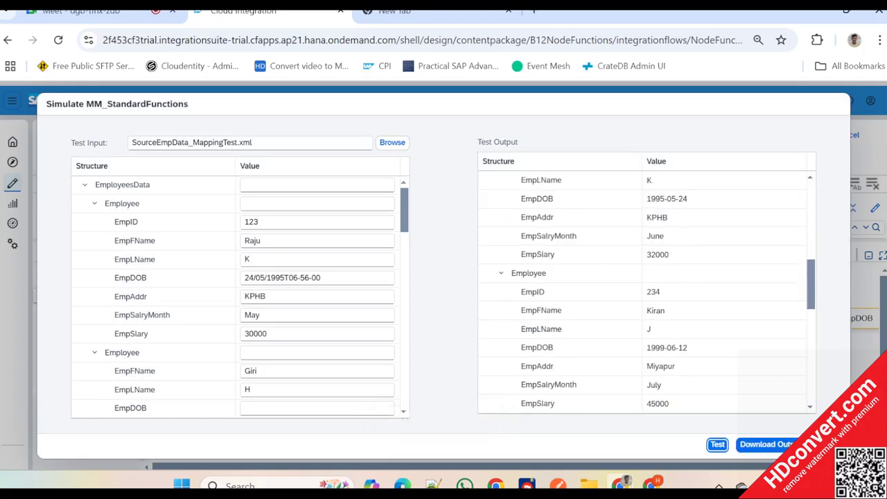
left_click(825, 444)
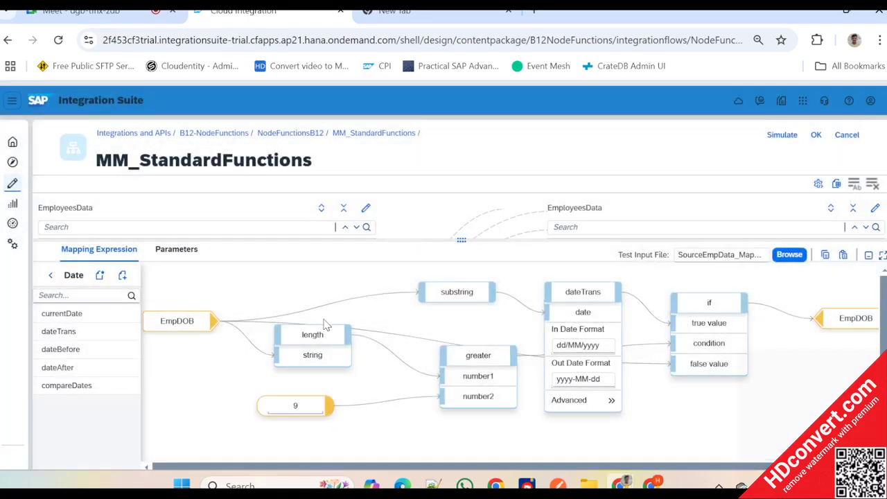
- Leave the Date function category and confirm the MM_StandardFunctions mapping to return to the NodeFunctionsB12 integration flow
left_click(461, 241)
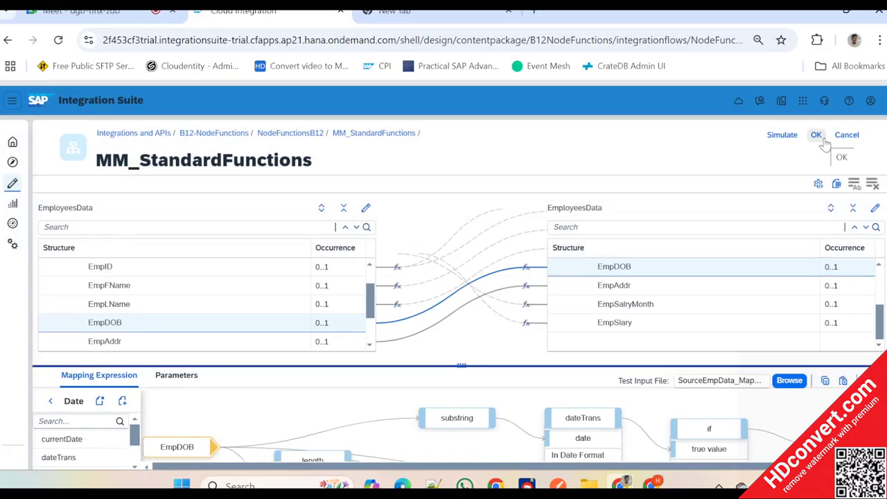
left_click(462, 365)
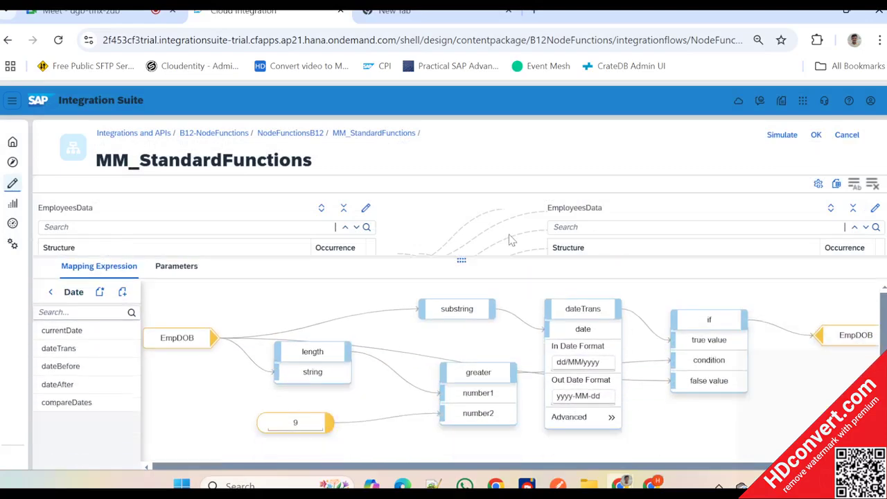
left_click(50, 266)
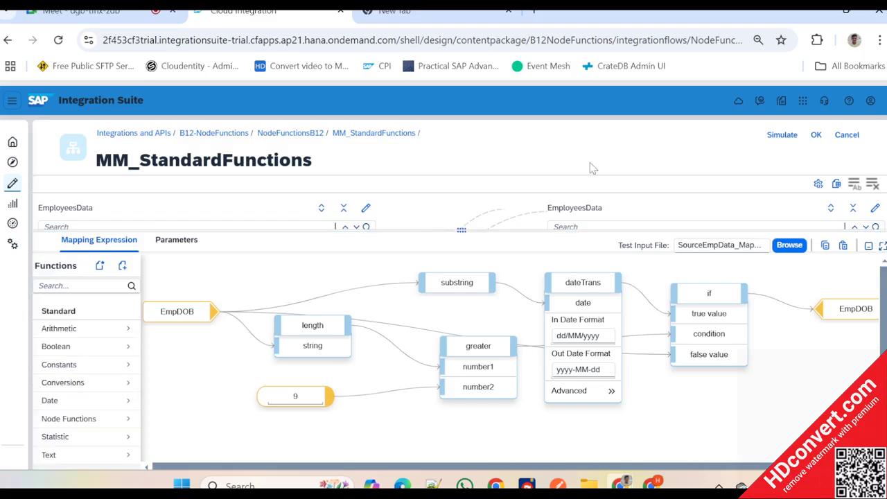
left_click(816, 136)
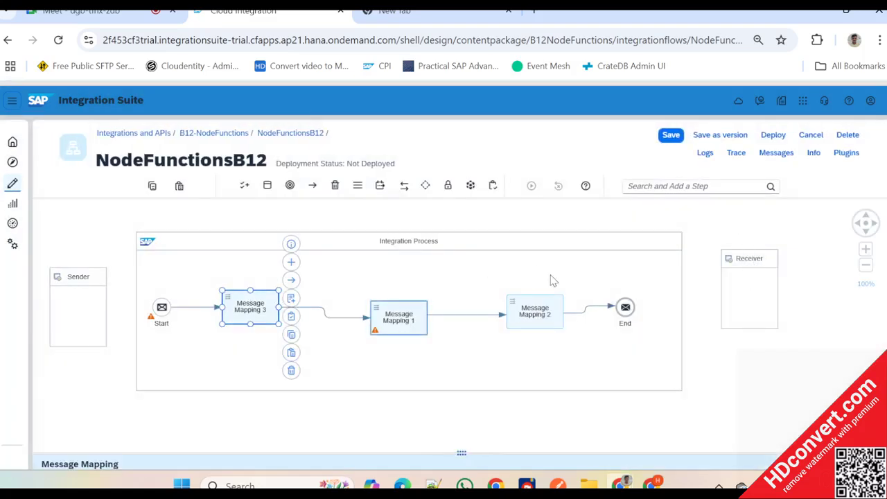
- Open the MM_NodeFunctionsB12 mapping from Message Mapping 1, dismissing the CPI Helper popup, and expand the target Employee node
left_click(402, 320)
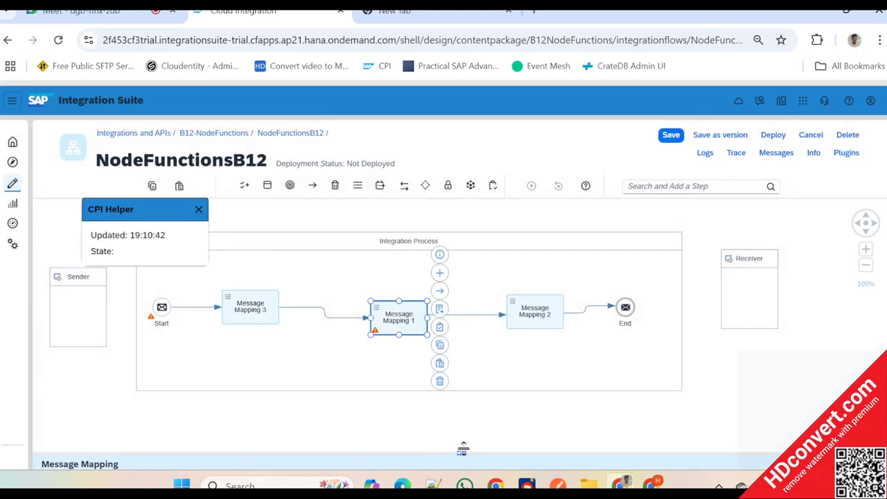
left_click_drag(460, 452, 460, 201)
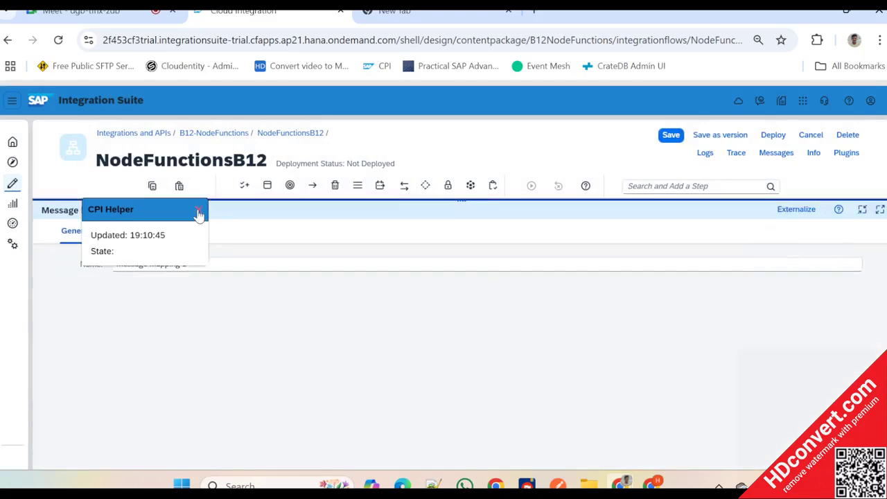
left_click(198, 210)
left_click(140, 237)
left_click(255, 287)
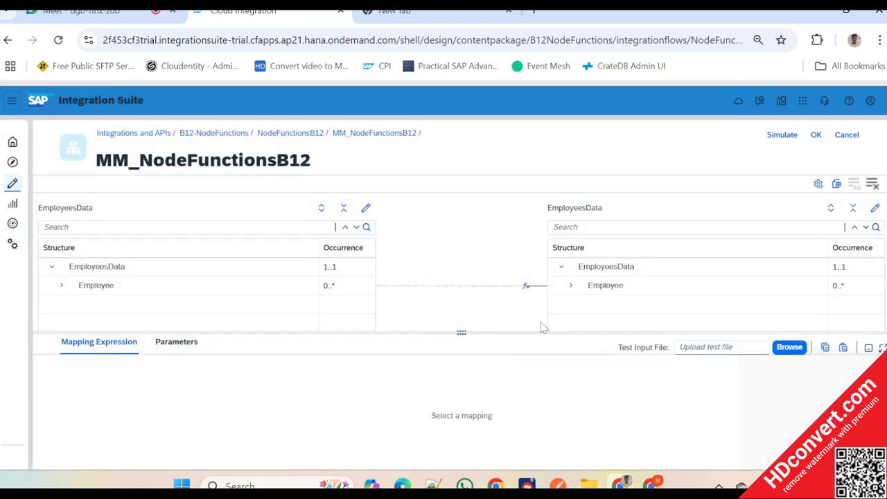
left_click(571, 285)
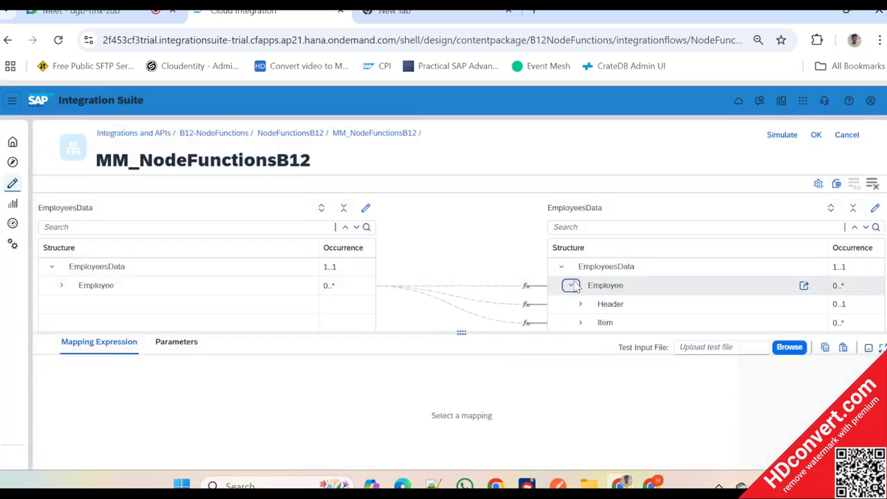
- Examine the mapping expressions of the target Header, EmpSlary and Item nodes
left_click(613, 305)
left_click_drag(460, 336, 452, 378)
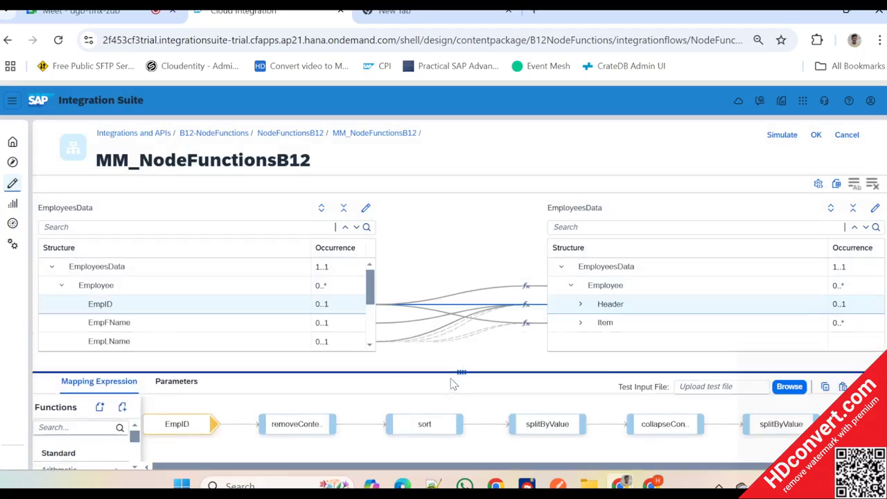
left_click(580, 304)
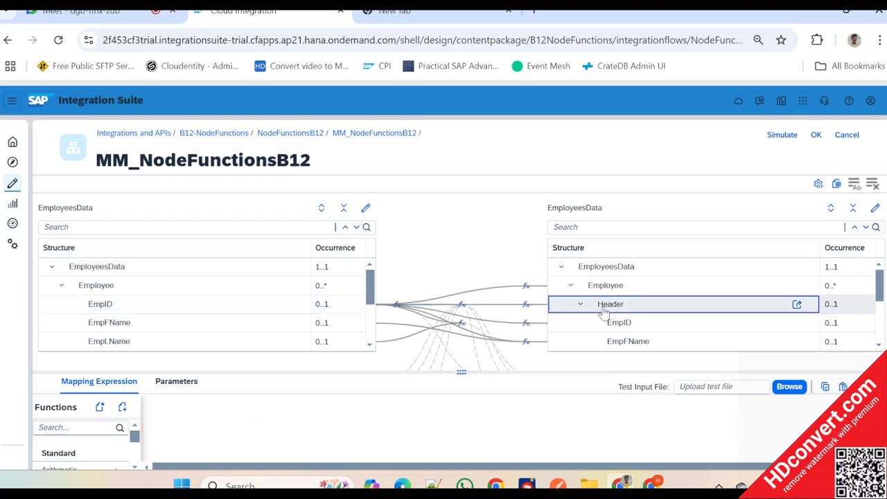
left_click(581, 305)
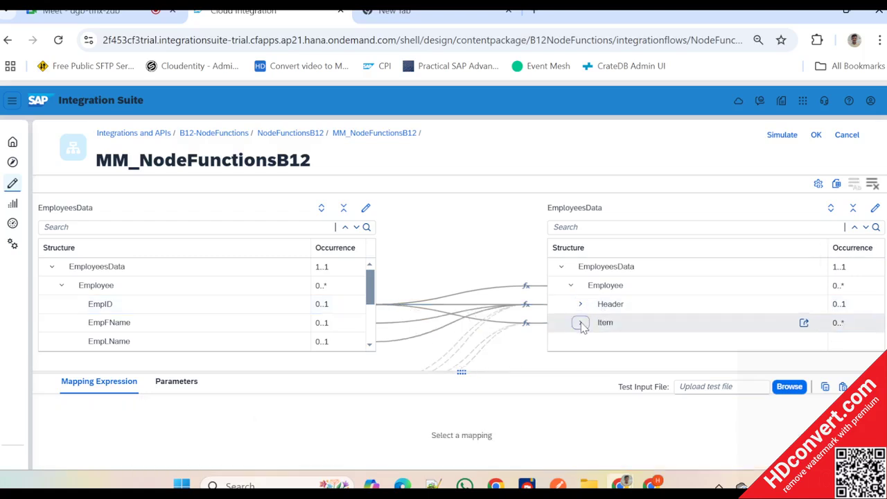
left_click(582, 323)
scroll(643, 323, "down", 2)
left_click(605, 268)
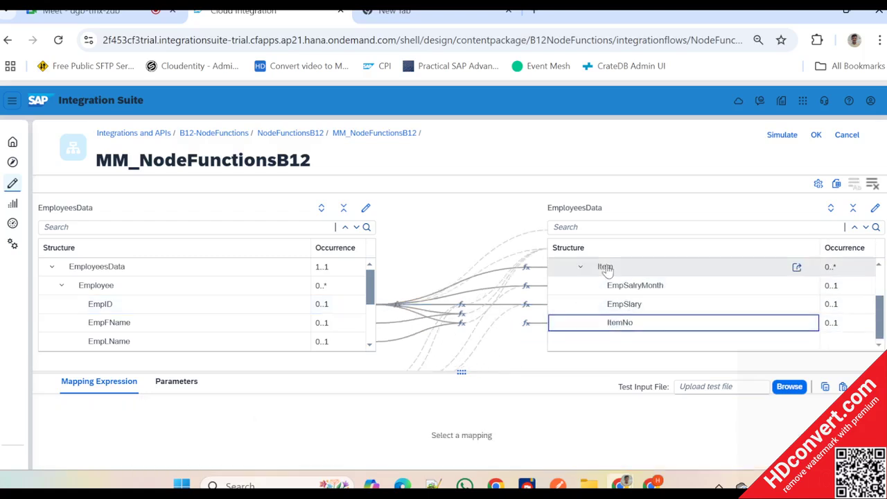
left_click(626, 306)
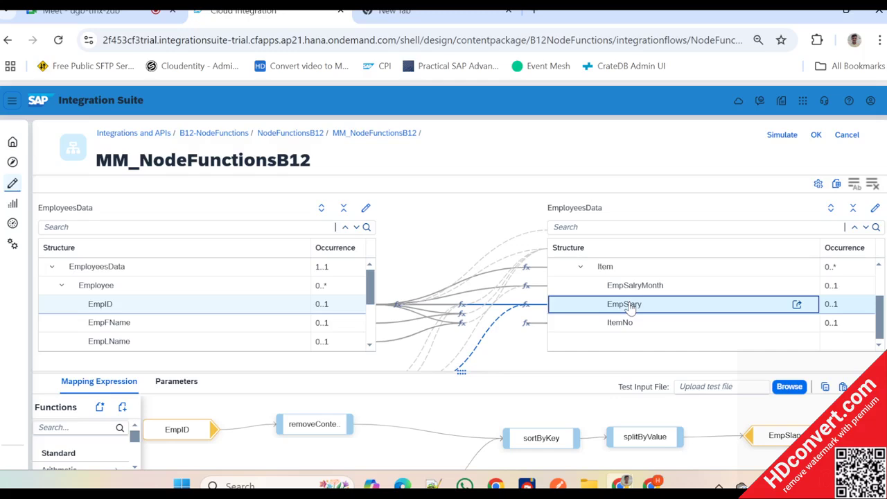
left_click(614, 271)
scroll(633, 302, "up", 2)
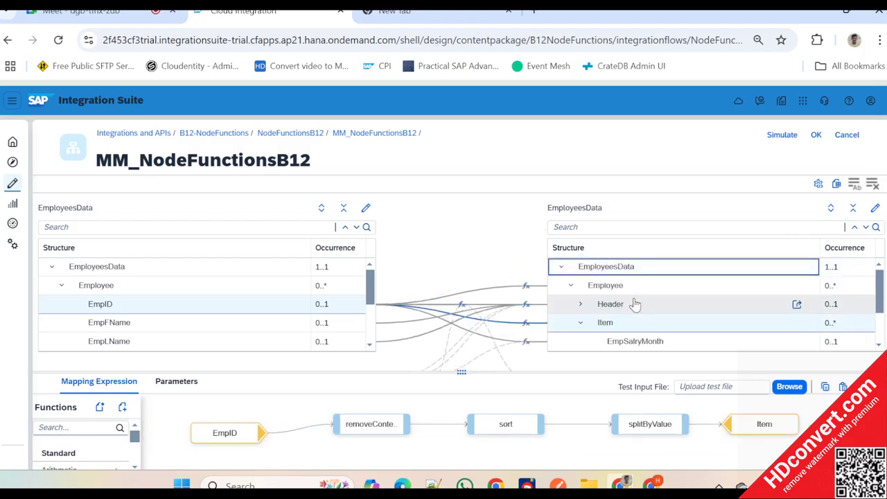
- Copy the Header mapping expression into the Item mapping and connect its final splitByValue output to the Item target
left_click(614, 303)
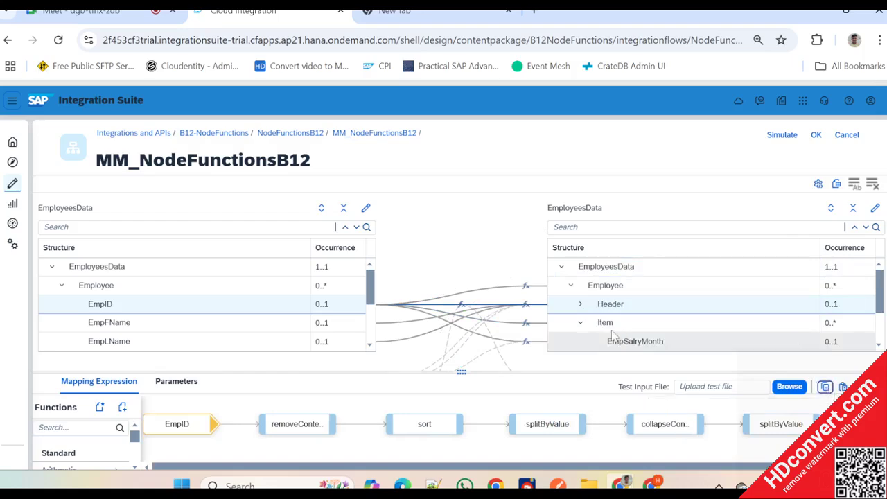
left_click(724, 321)
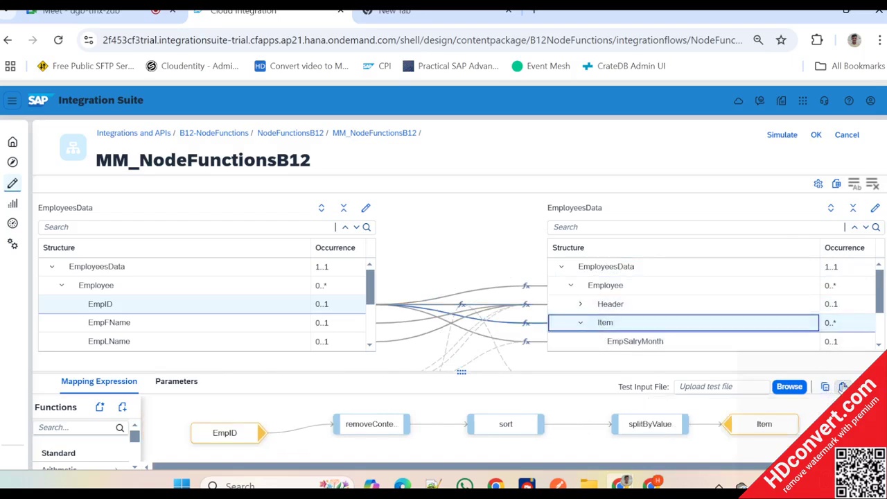
left_click(843, 388)
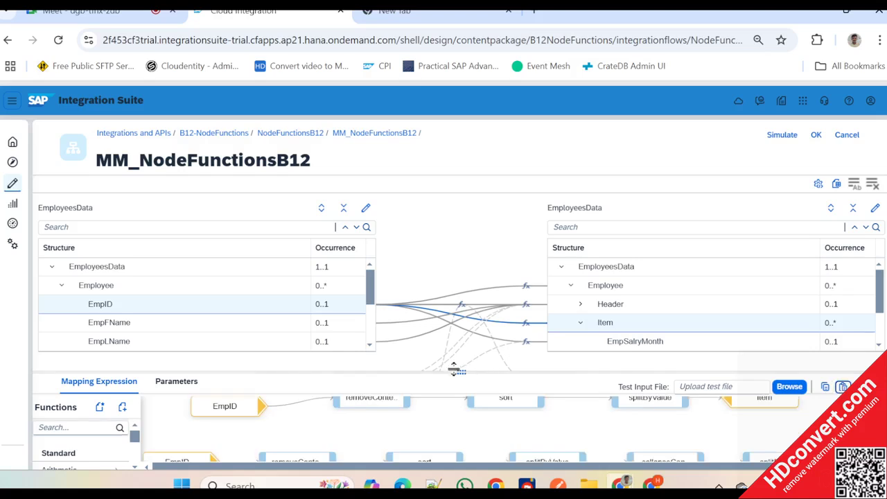
left_click_drag(453, 369, 462, 254)
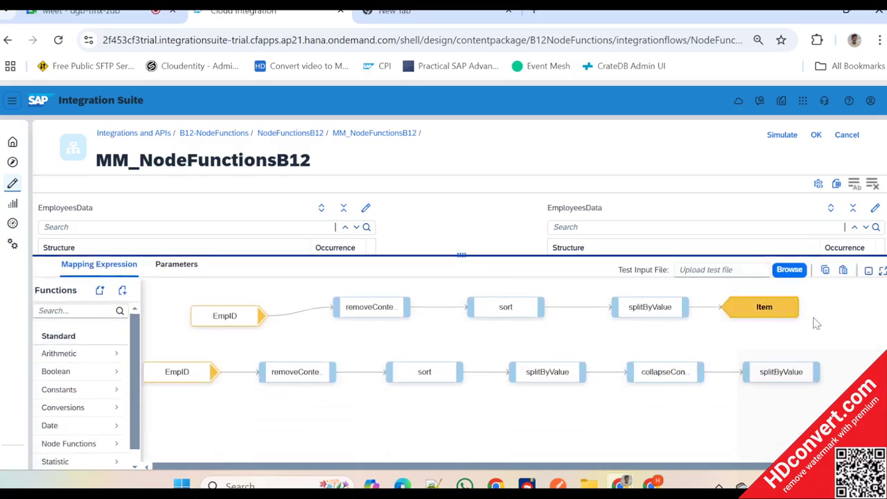
left_click_drag(763, 308, 856, 309)
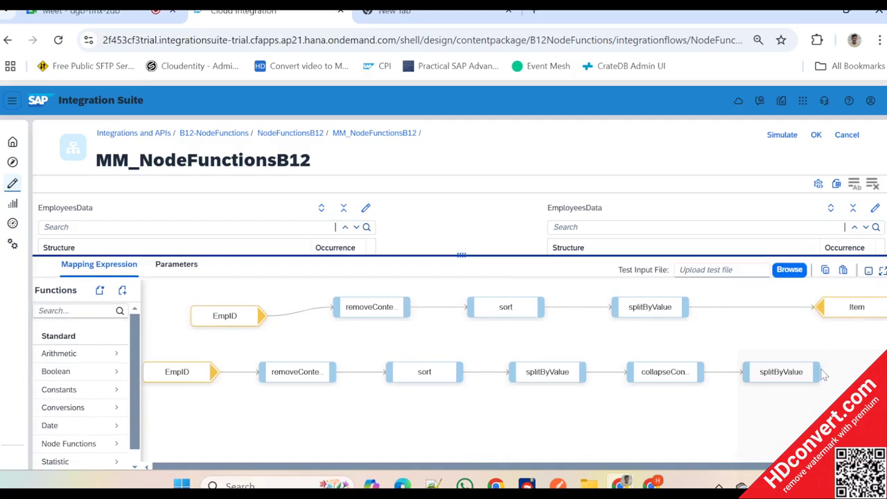
left_click_drag(820, 376, 818, 307)
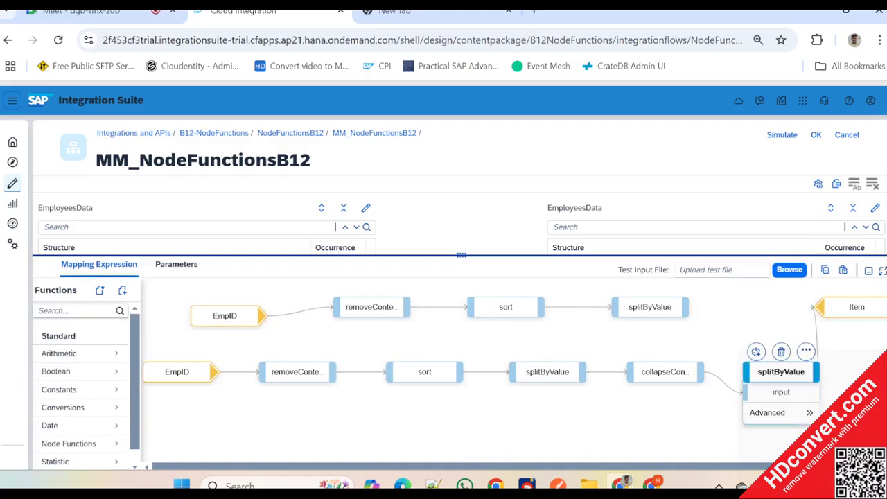
- Delete the disconnected EmpID, removeContexts, sort and splitByValue chain from the Item mapping expression
left_click(227, 317)
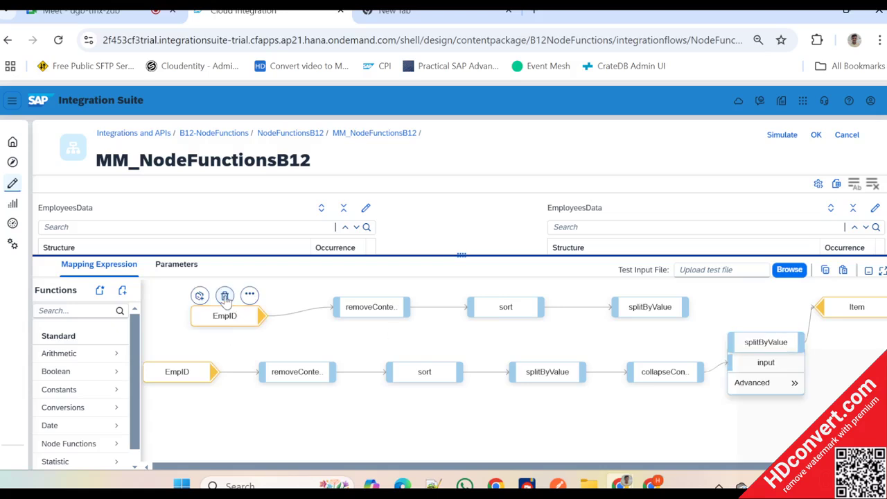
left_click(225, 296)
left_click(371, 307)
left_click(368, 288)
left_click(505, 307)
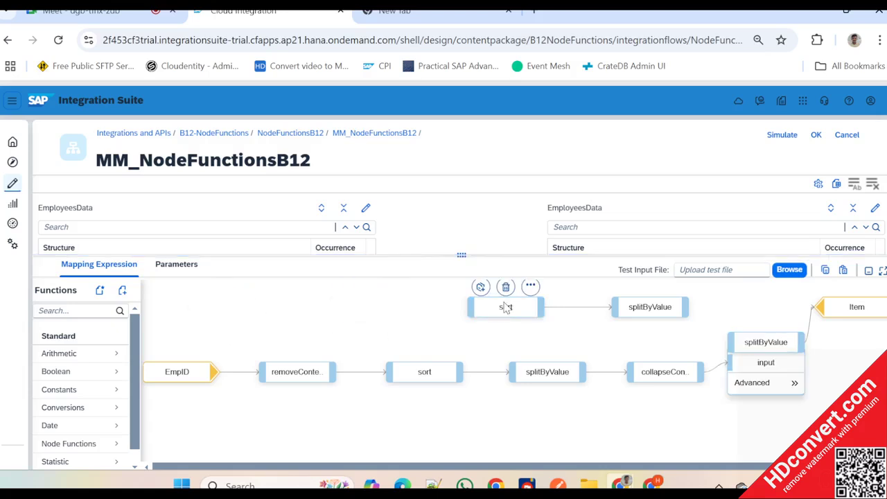
left_click(506, 287)
left_click(643, 305)
left_click(649, 288)
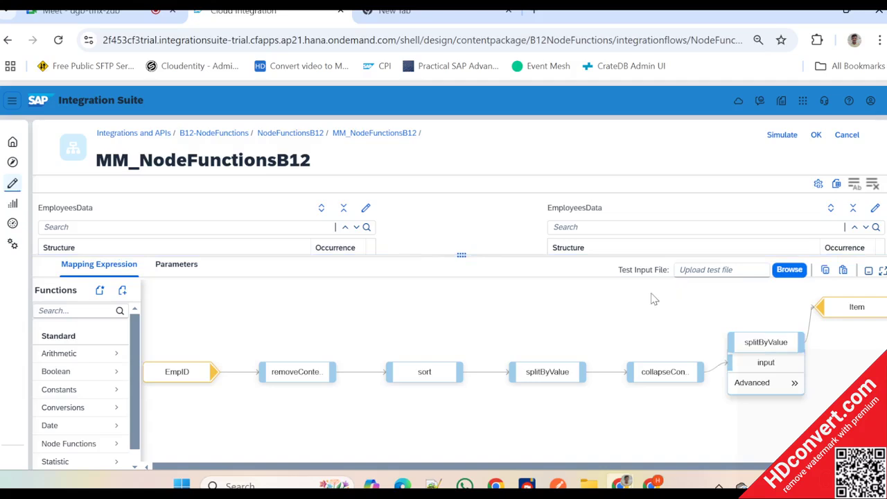
- Delete the mapping to the target EmpSalryMonth field under Item
left_click_drag(462, 258, 461, 344)
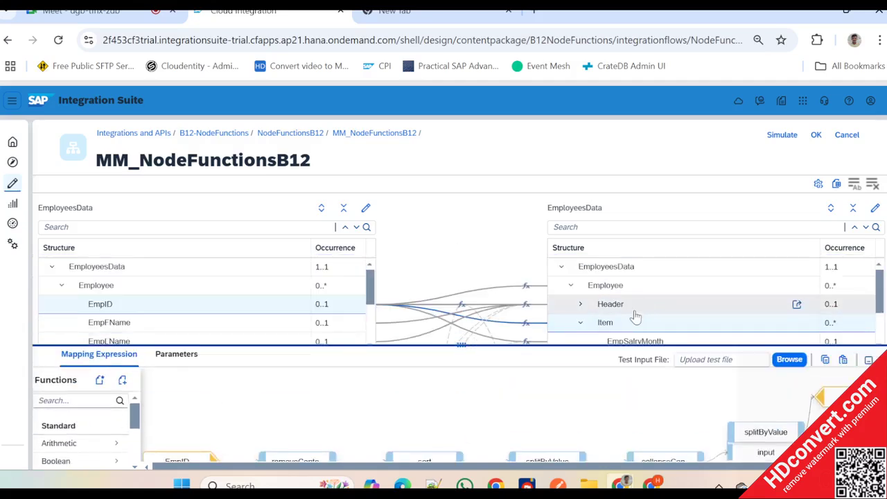
left_click(636, 285)
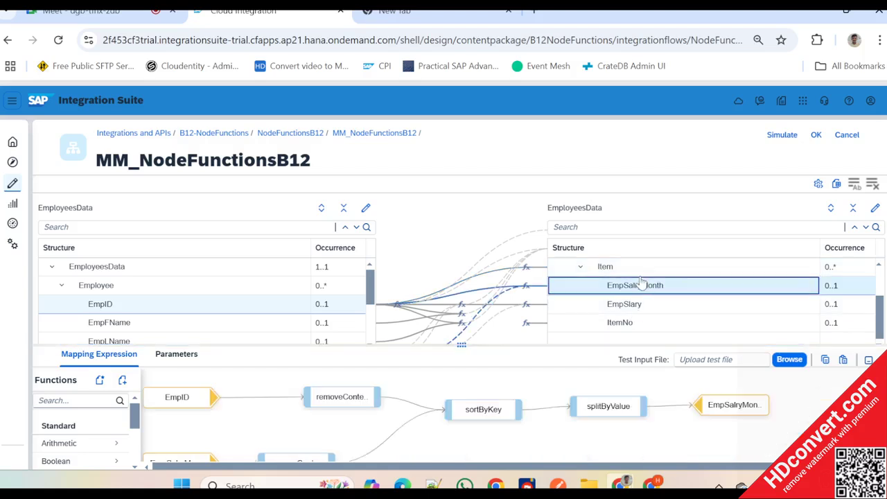
left_click(527, 290)
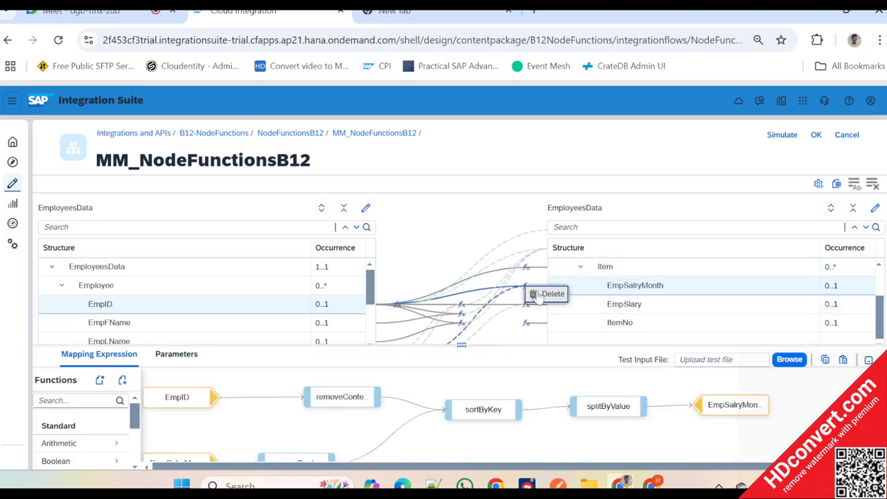
left_click(537, 294)
left_click(467, 301)
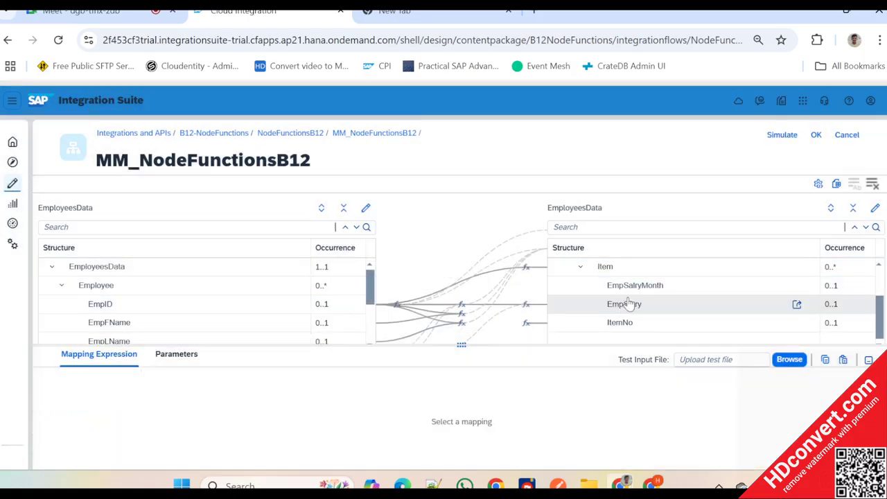
- Check the EmpSlary and EmpAddr mappings, and copy the mapping expression of EmpFName under the target Header node
left_click(625, 304)
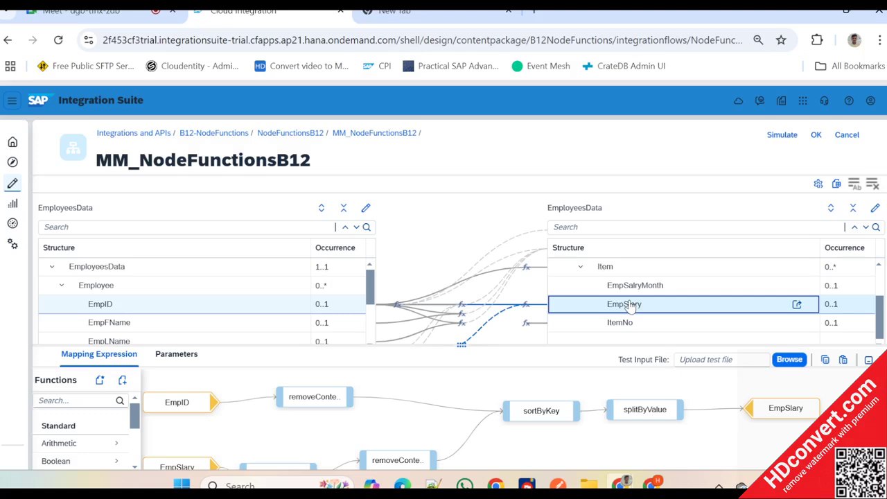
scroll(623, 286, "up", 2)
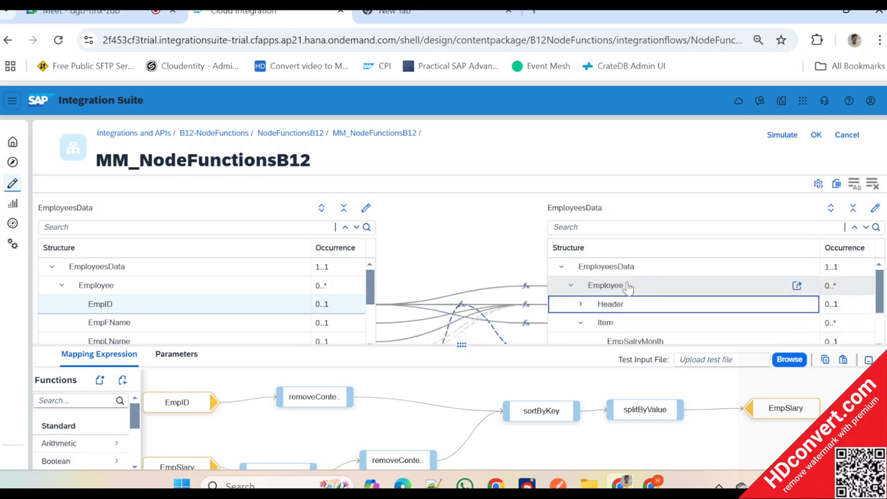
left_click(581, 305)
scroll(644, 284, "down", 2)
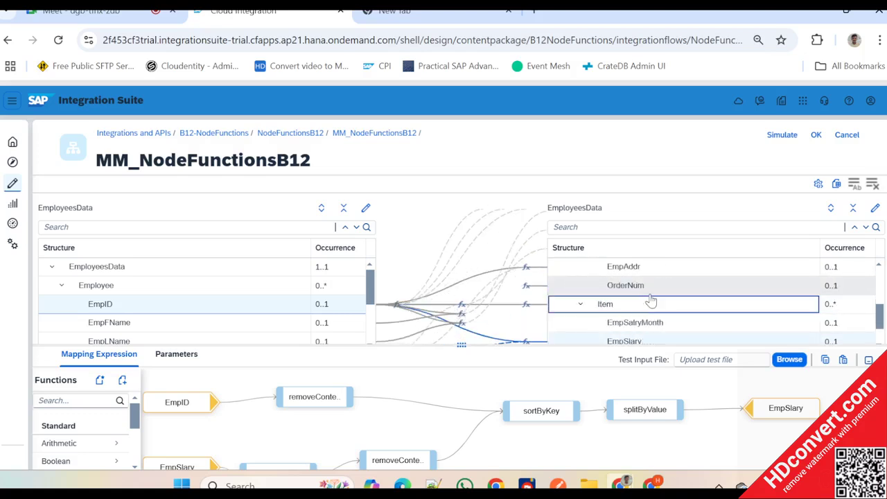
left_click(626, 269)
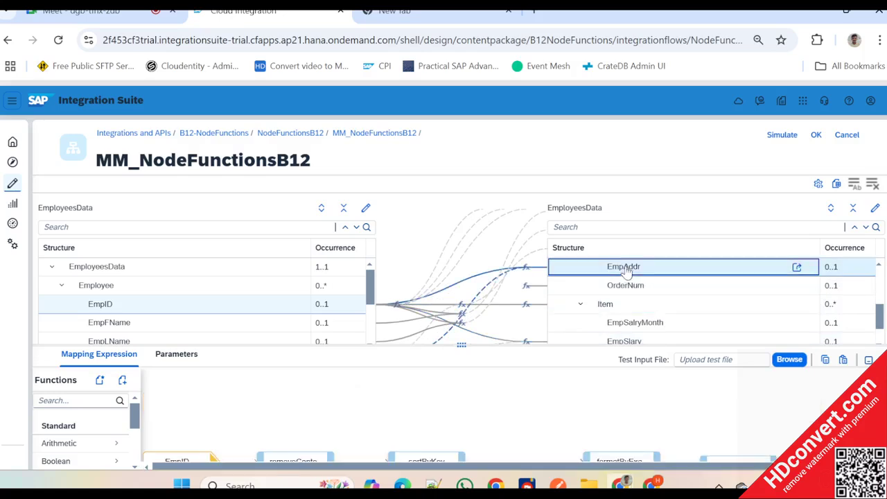
scroll(655, 289, "up", 3)
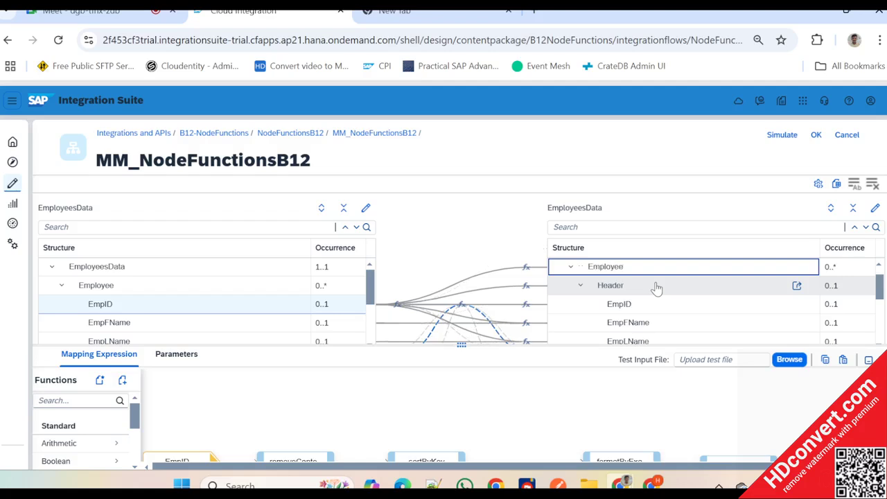
left_click(640, 324)
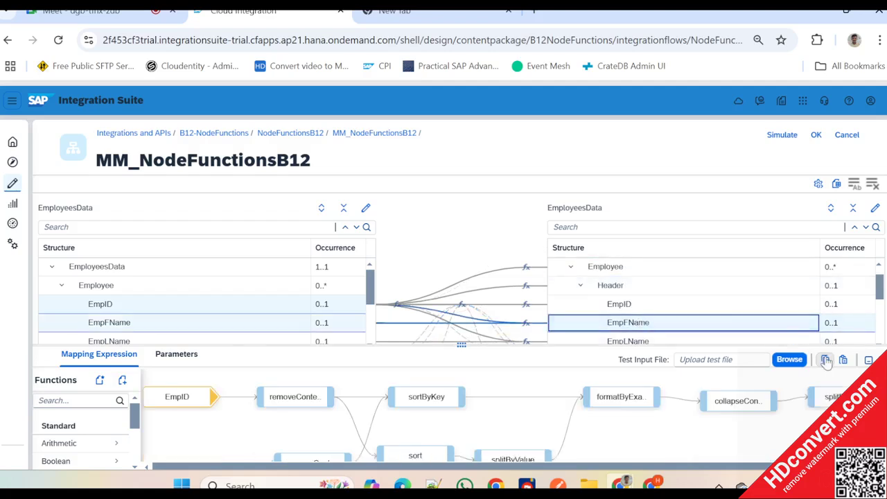
scroll(671, 311, "down", 3)
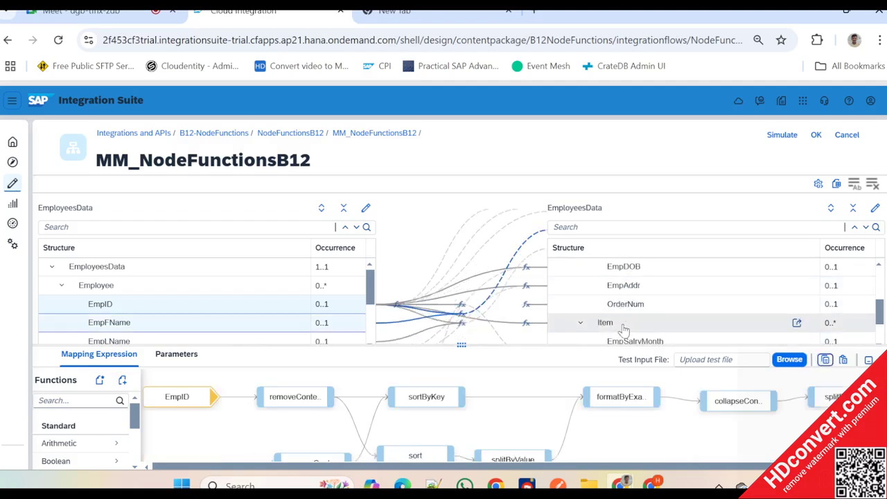
- Remove the EmpID source and every function from the EmpSlary mapping expression, keeping only the EmpSlary source and target
scroll(627, 325, "down", 1)
left_click(634, 307)
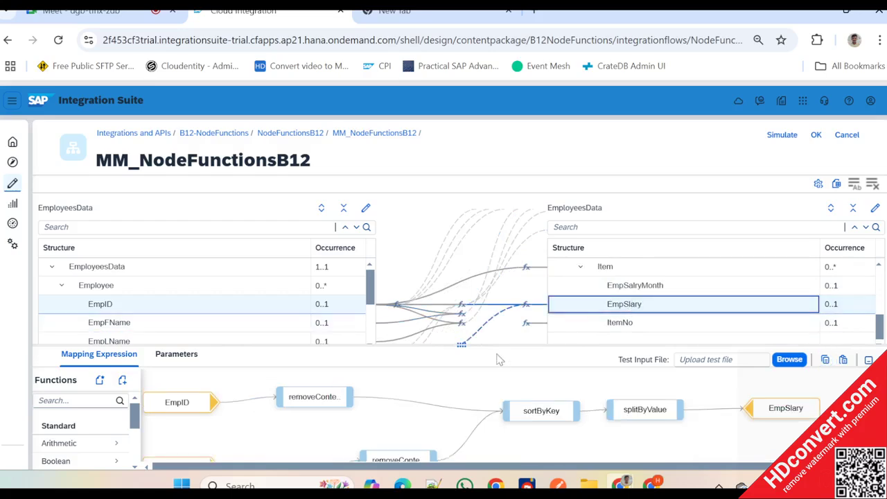
left_click_drag(467, 349, 460, 245)
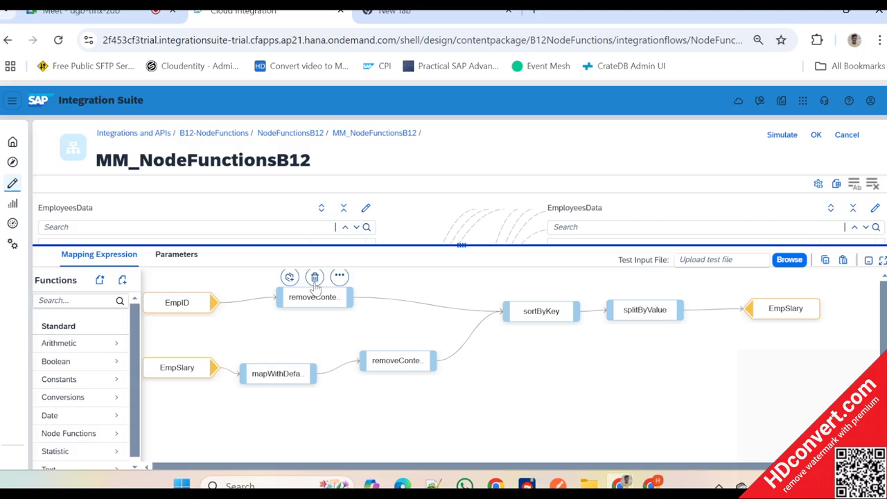
left_click(314, 277)
mouse_move(177, 303)
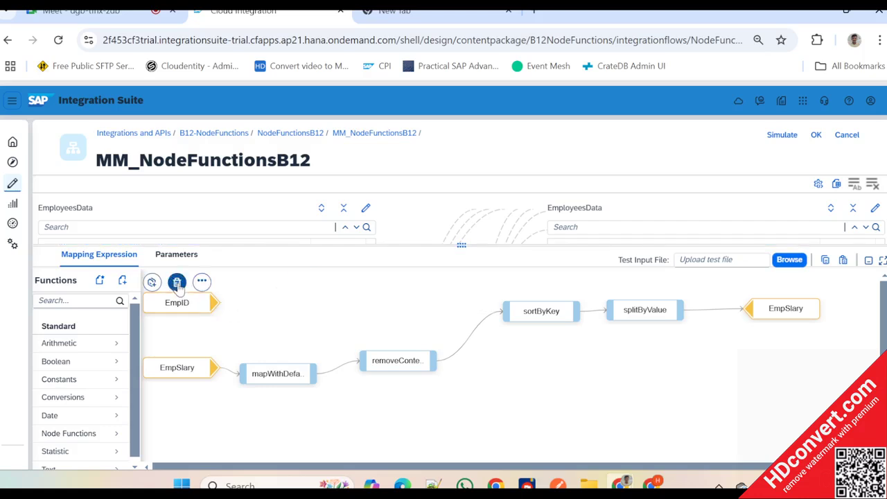
left_click(177, 281)
left_click(541, 291)
mouse_move(618, 295)
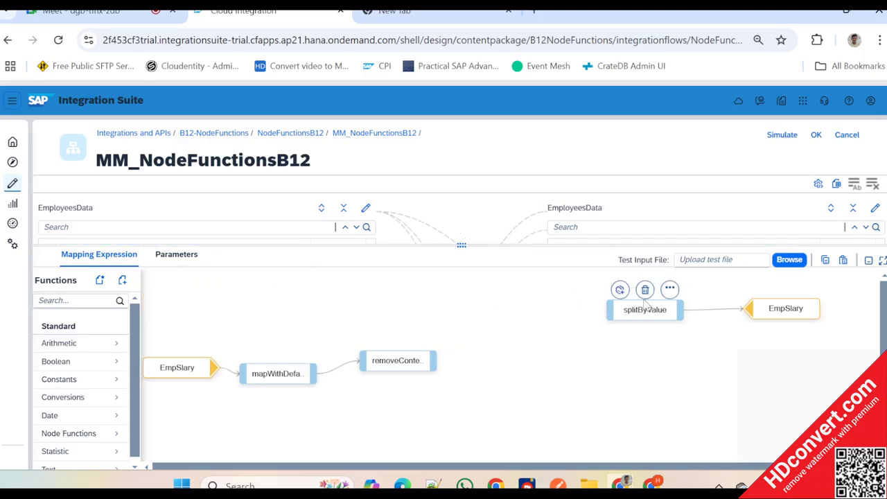
left_click(644, 290)
left_click(397, 340)
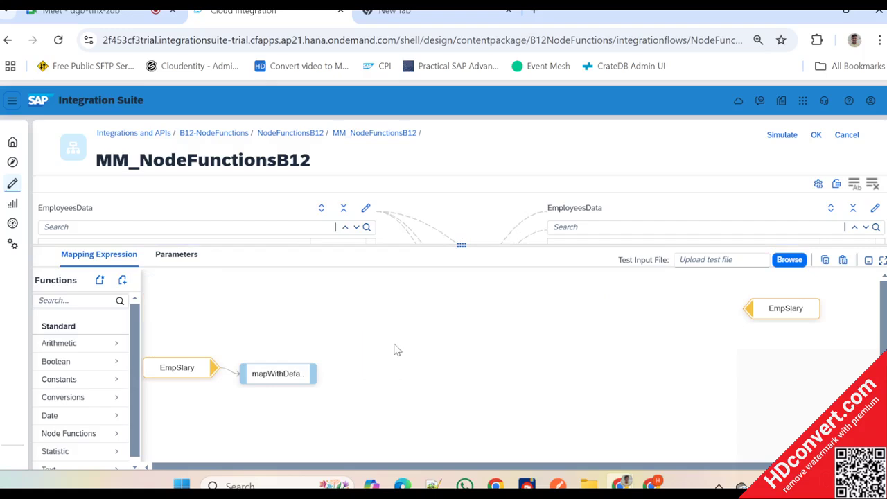
left_click(277, 355)
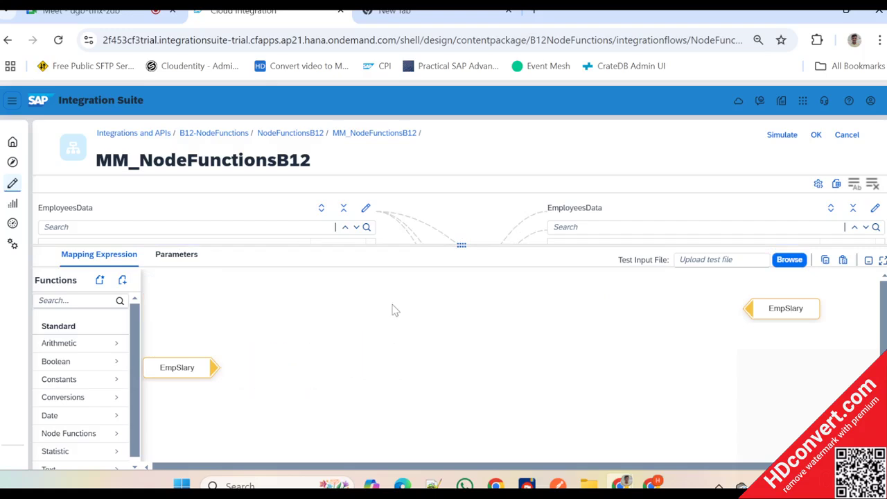
- Paste the copied expression into the EmpSlary mapping and connect the EmpSlary source to EmpFName's removeContexts input
left_click(842, 259)
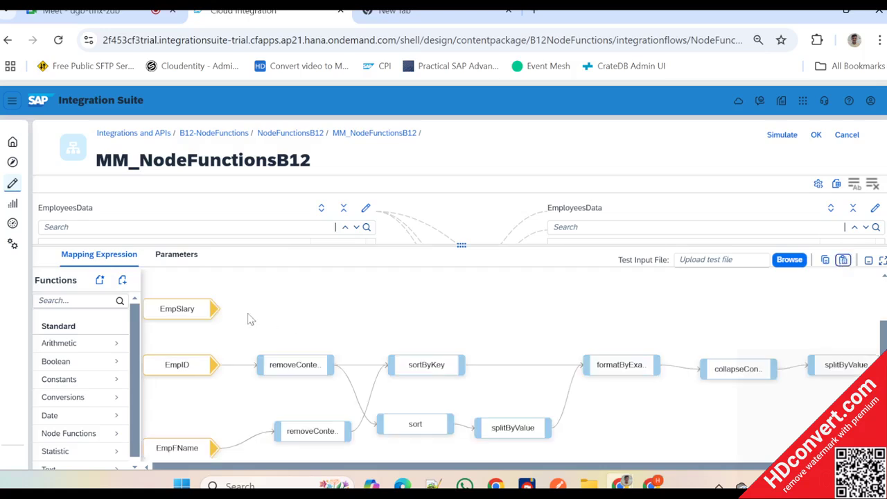
left_click_drag(213, 316, 275, 435)
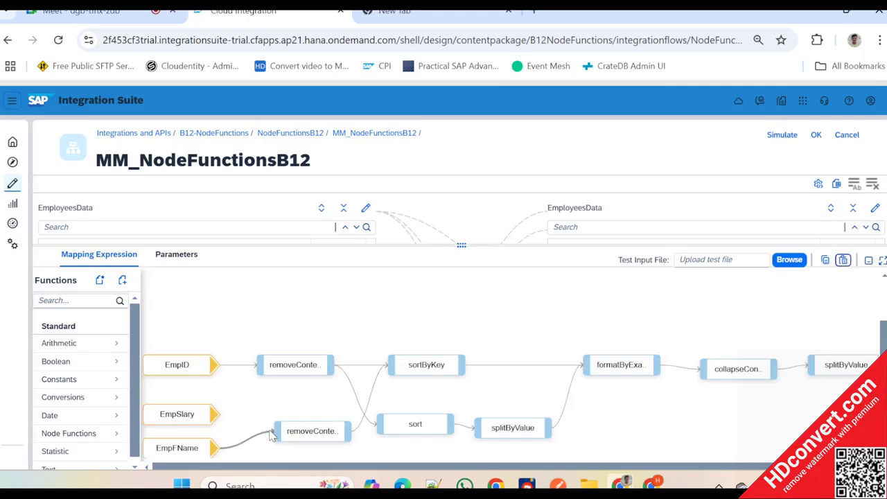
left_click_drag(211, 419, 290, 455)
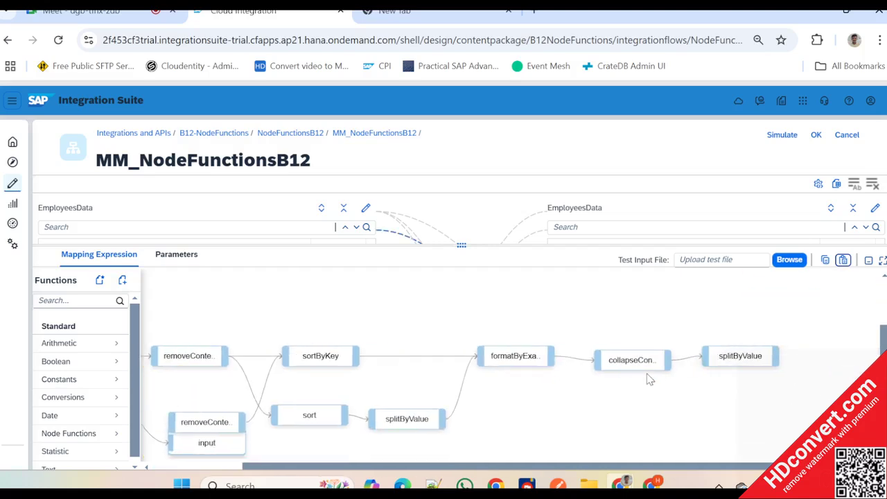
- Remove the collapseContexts and final splitByValue functions, and connect formatByExample directly to the target EmpSlary
scroll(631, 387, "up", 2)
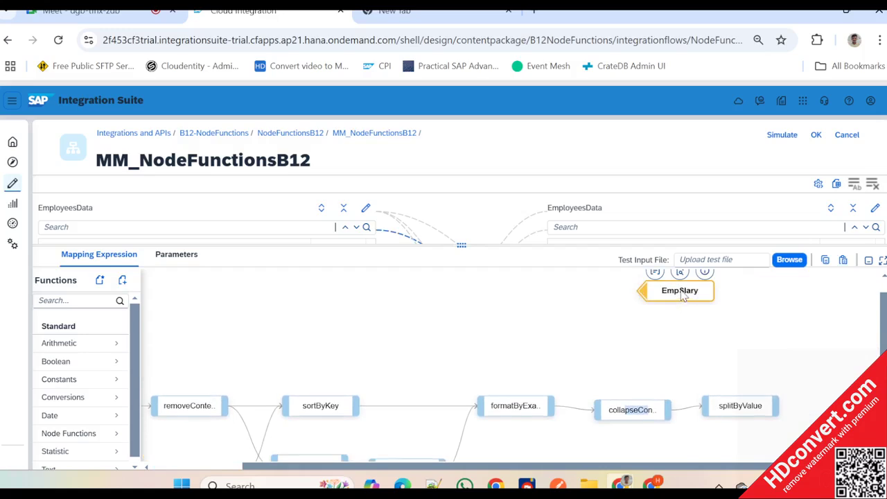
left_click_drag(680, 295, 608, 374)
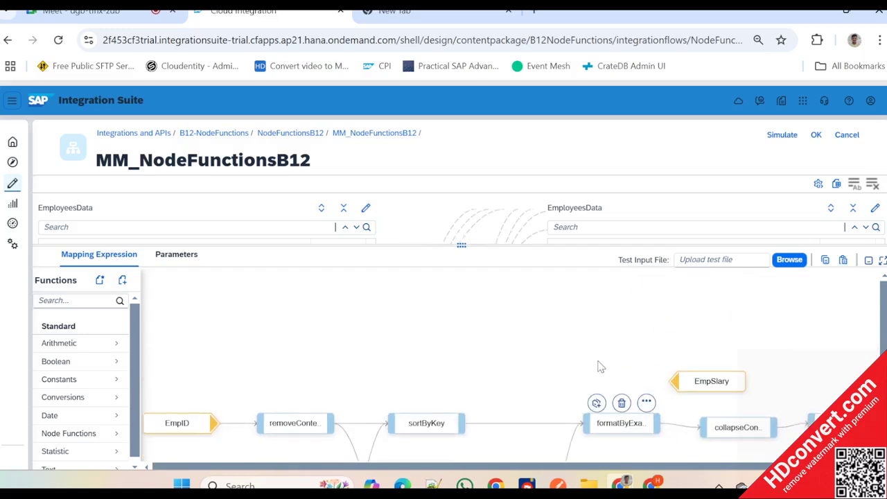
left_click(631, 382)
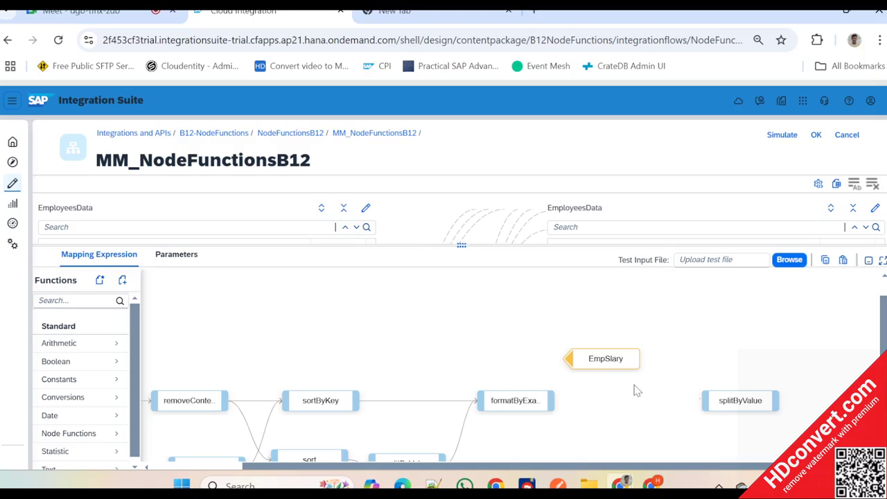
left_click(740, 380)
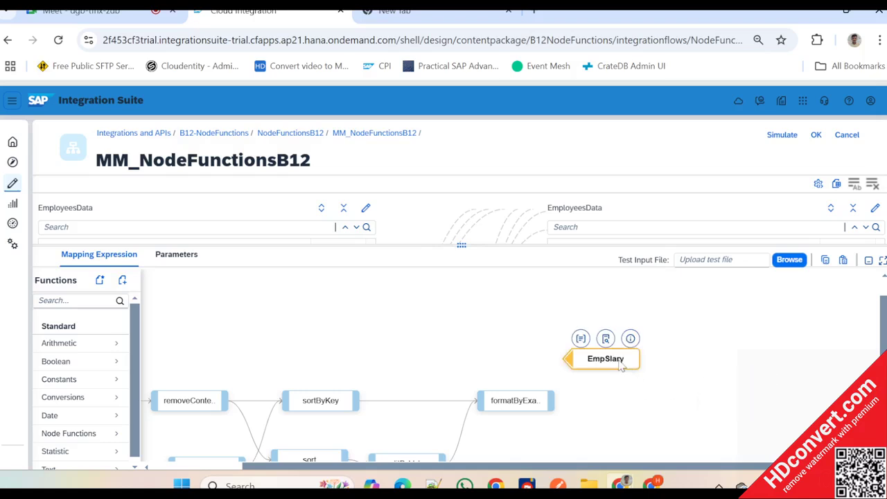
left_click_drag(622, 364, 681, 395)
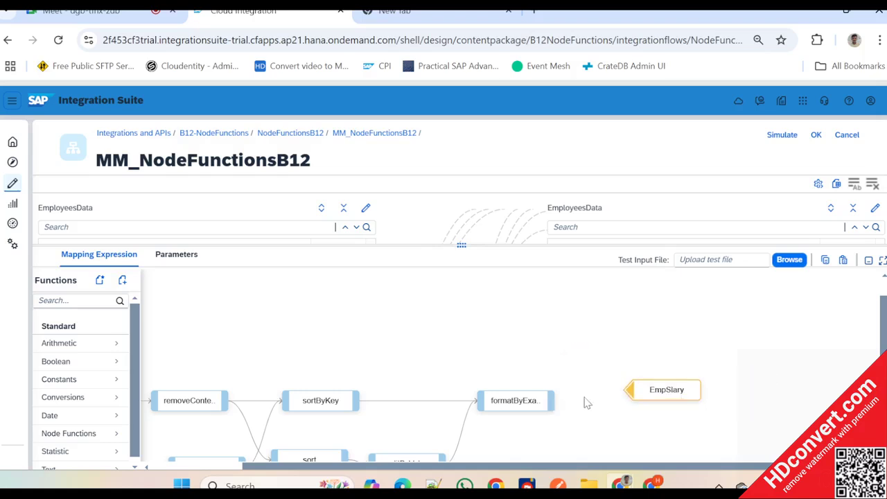
left_click_drag(555, 401, 633, 392)
scroll(438, 350, "down", 1)
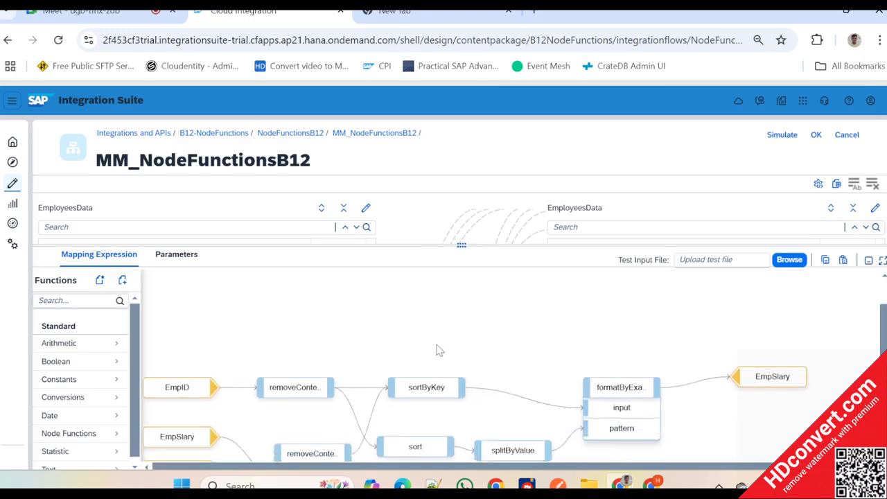
- Load SourceEmpData_MappingTest.xml from the CPI Training folder as the test input file
left_click(789, 260)
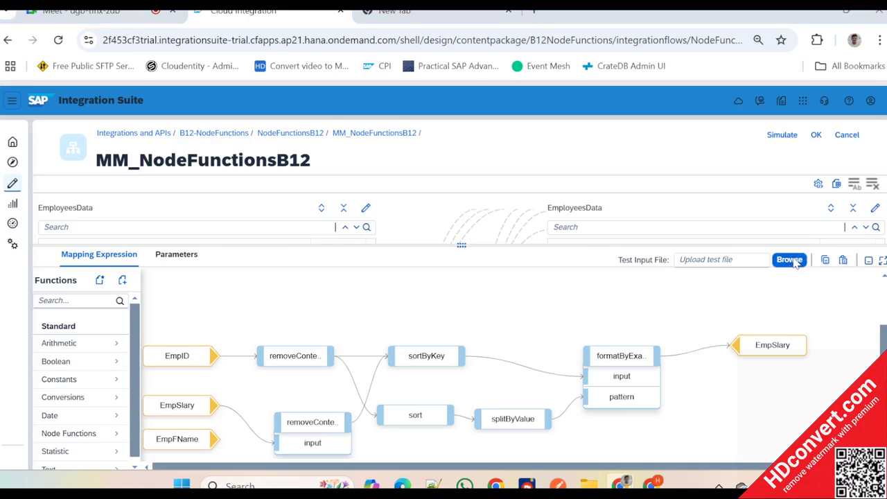
scroll(340, 261, "down", 3)
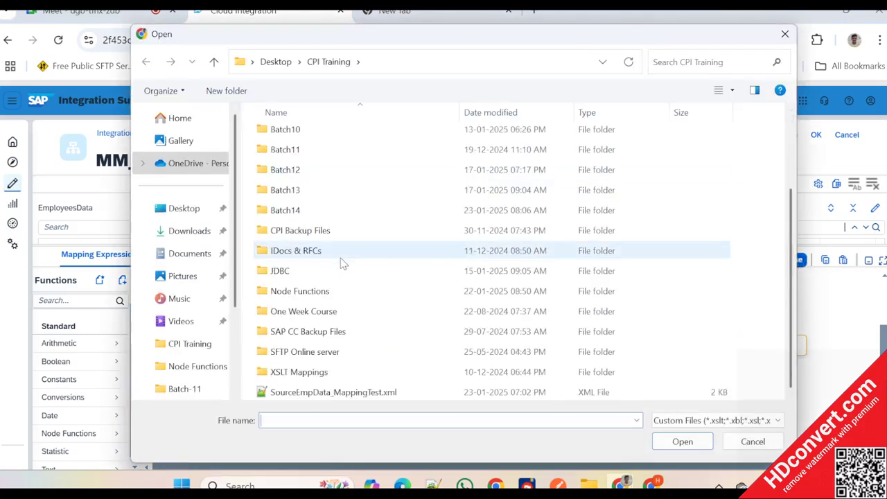
double_click(366, 392)
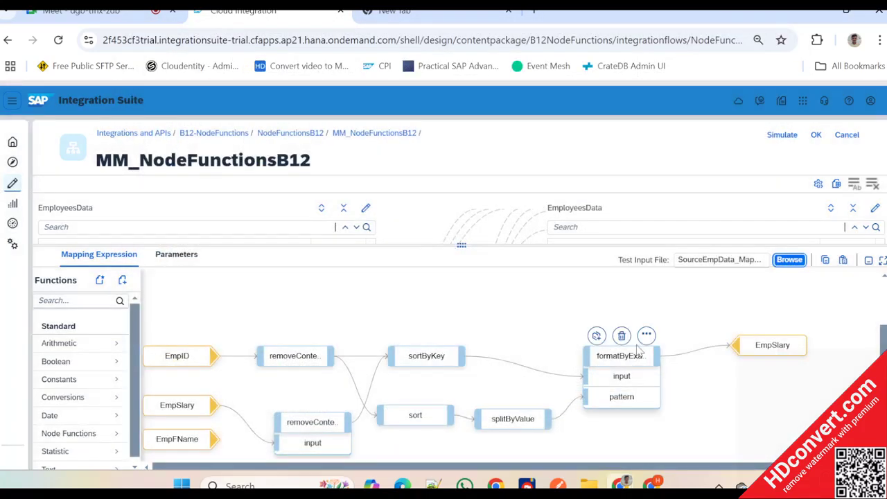
- Display the message queue of the formatByExample function and compare its input, pattern and output columns with the expression
left_click(645, 335)
left_click(612, 341)
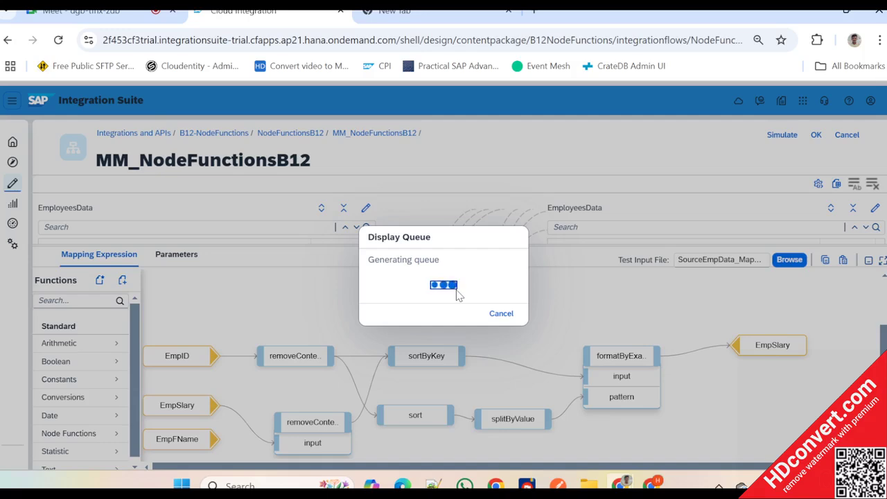
key("alt+Tab")
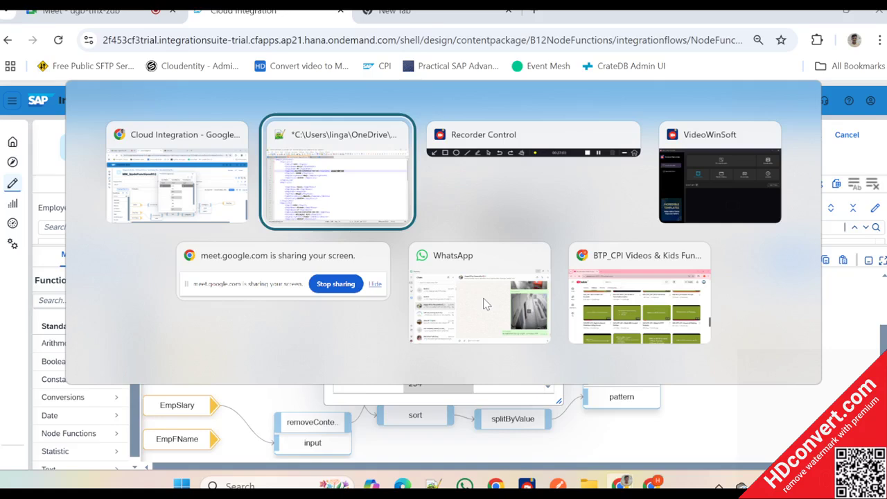
key("alt+Tab")
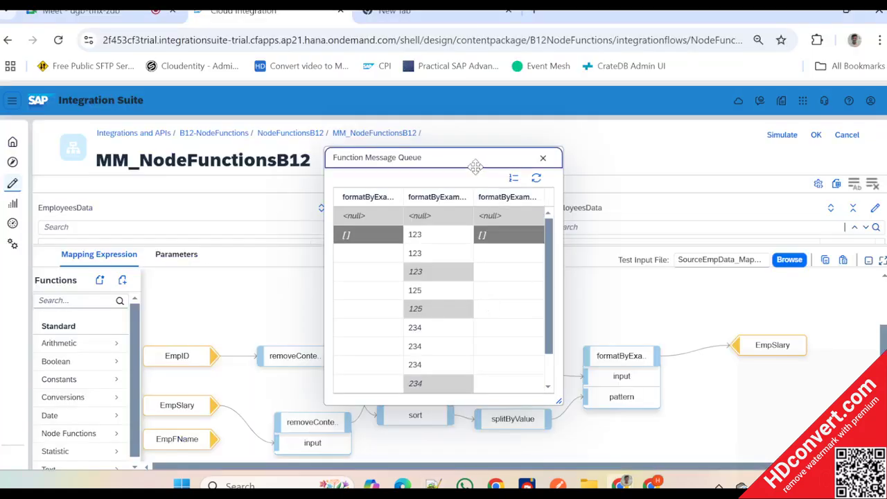
left_click_drag(475, 167, 472, 161)
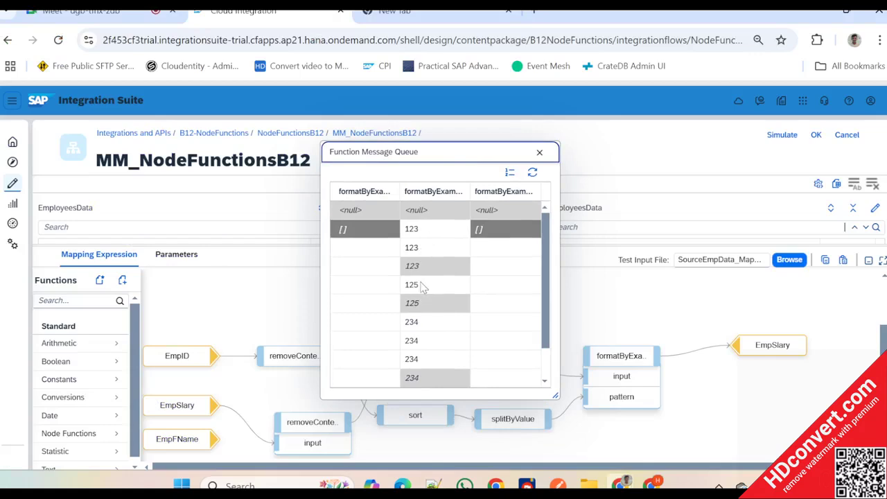
left_click_drag(443, 150, 656, 154)
left_click(209, 445)
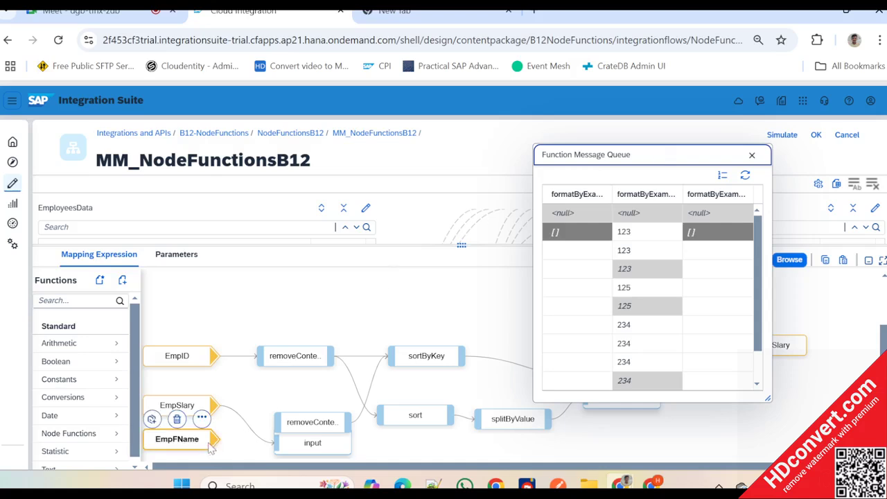
left_click(302, 376)
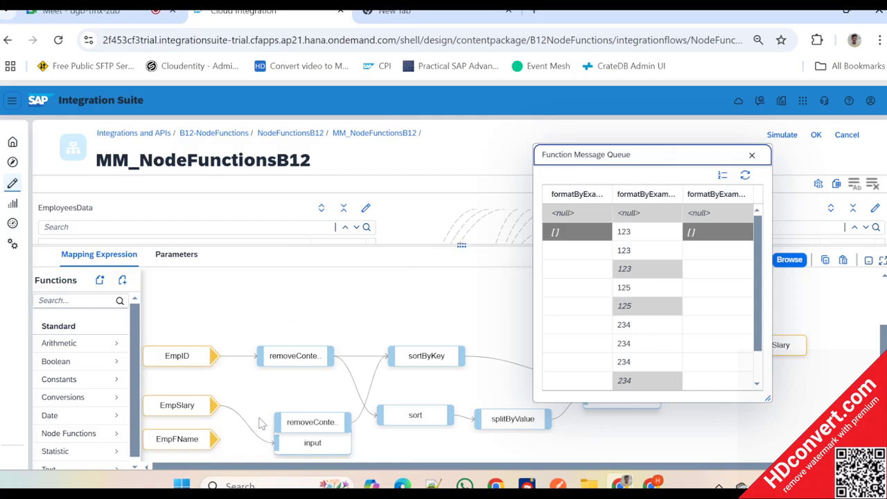
left_click(752, 156)
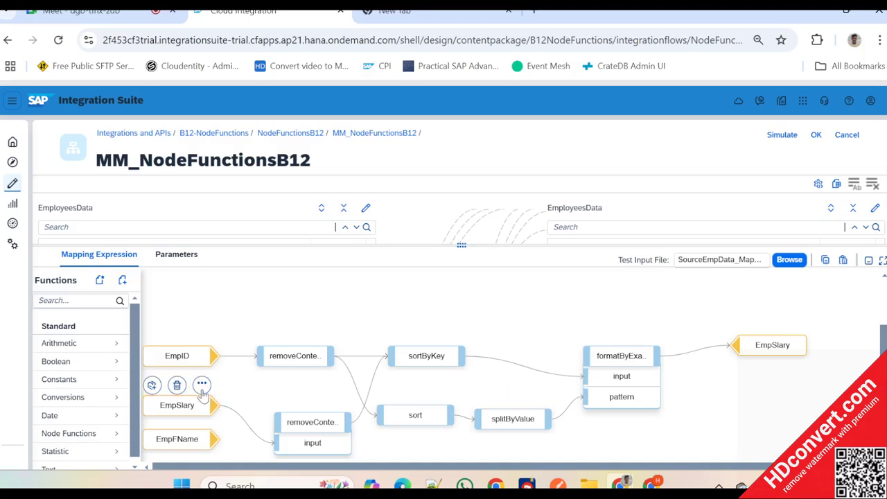
- Display the message queue of the EmpSlary source and review its values to the end of the list
left_click(201, 384)
left_click(265, 358)
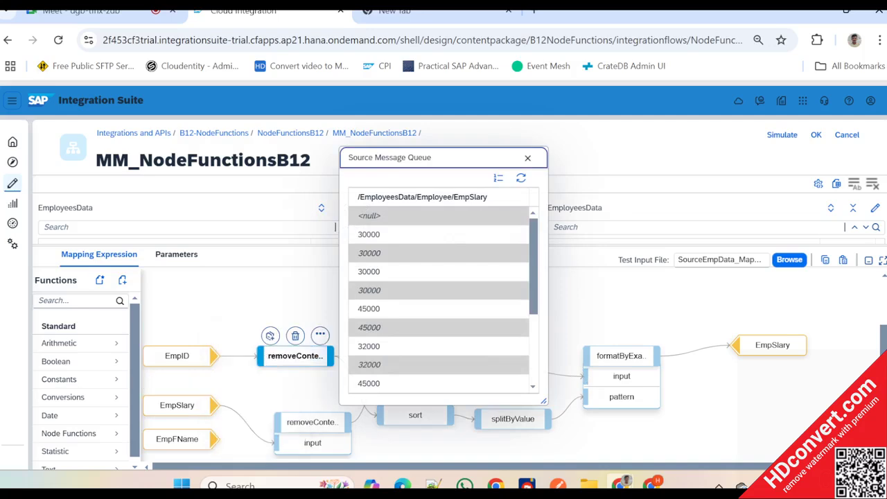
scroll(447, 276, "down", 5)
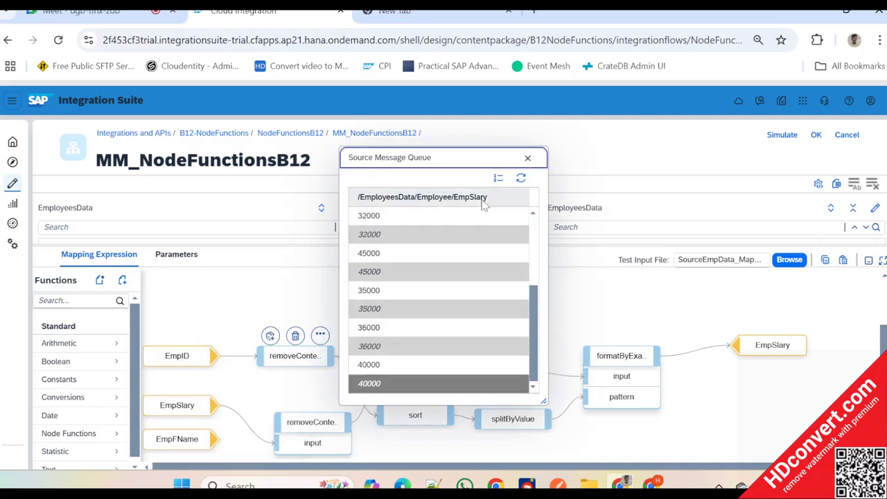
left_click(527, 159)
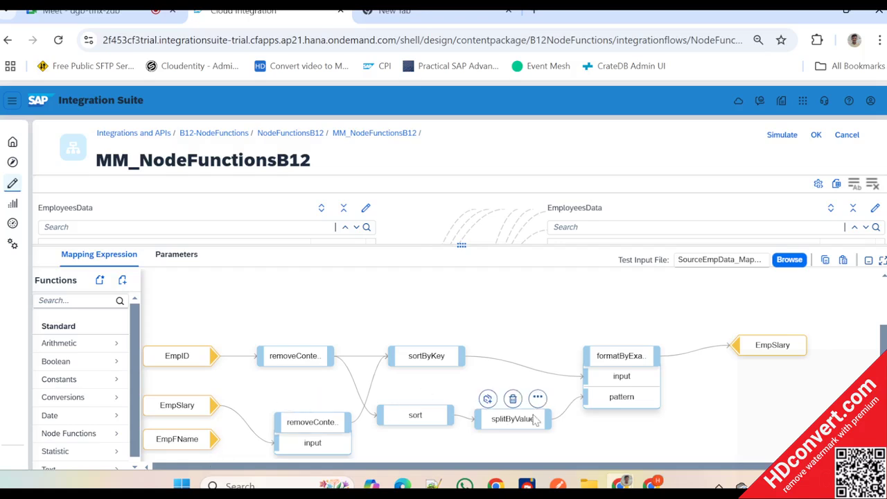
- Display the formatByExample message queue again to recheck its columns, and close it
left_click(646, 336)
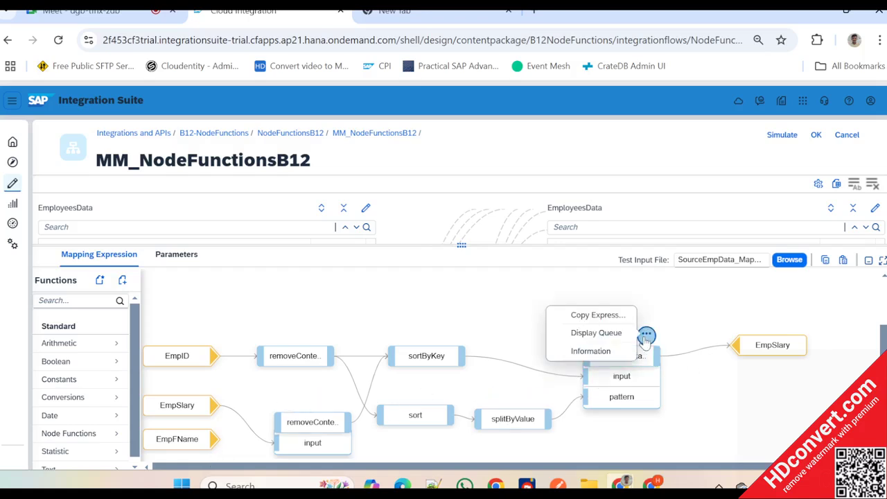
left_click(596, 332)
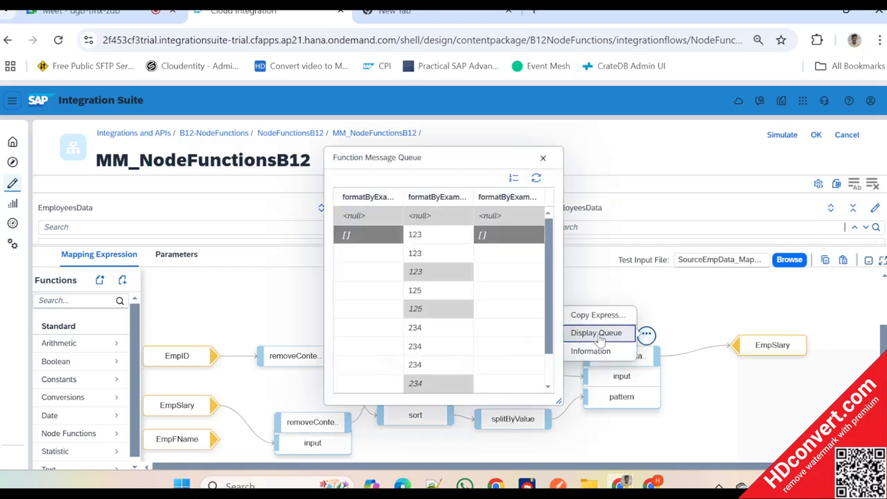
left_click(543, 159)
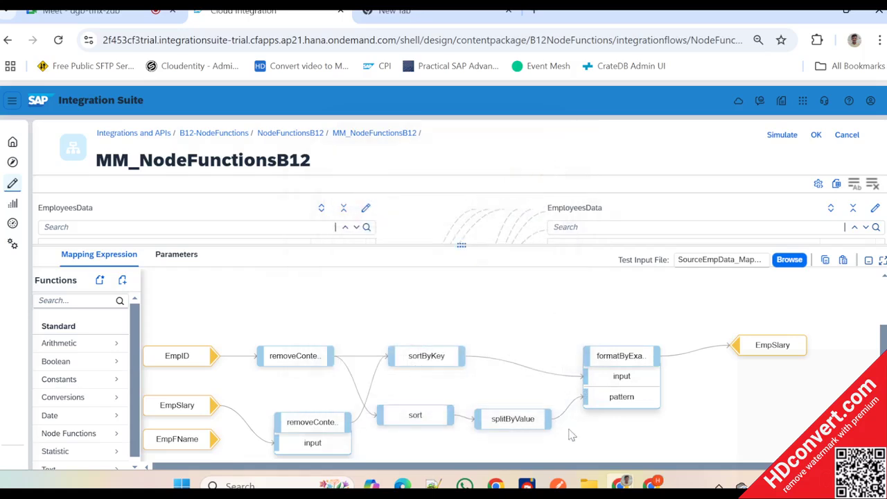
- Swap the formatByExample connections so sortByKey feeds its pattern and splitByValue feeds its input
mouse_move(554, 425)
left_click_drag(462, 356, 606, 400)
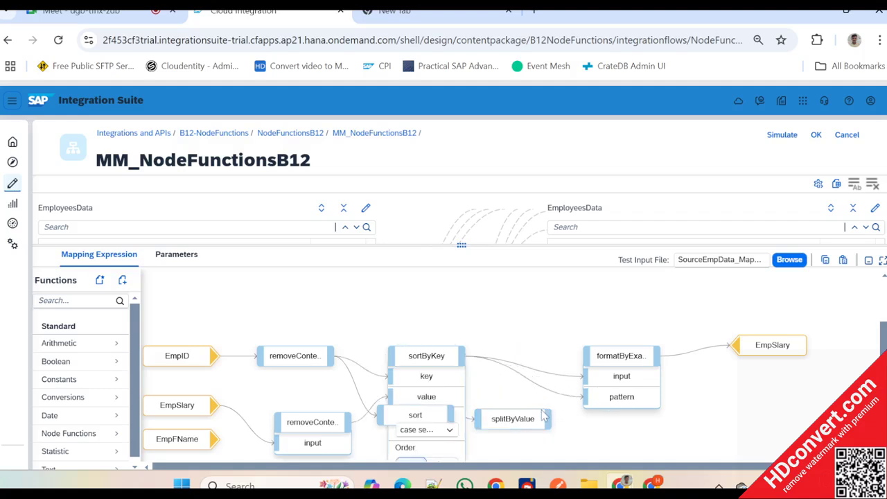
left_click_drag(547, 418, 595, 383)
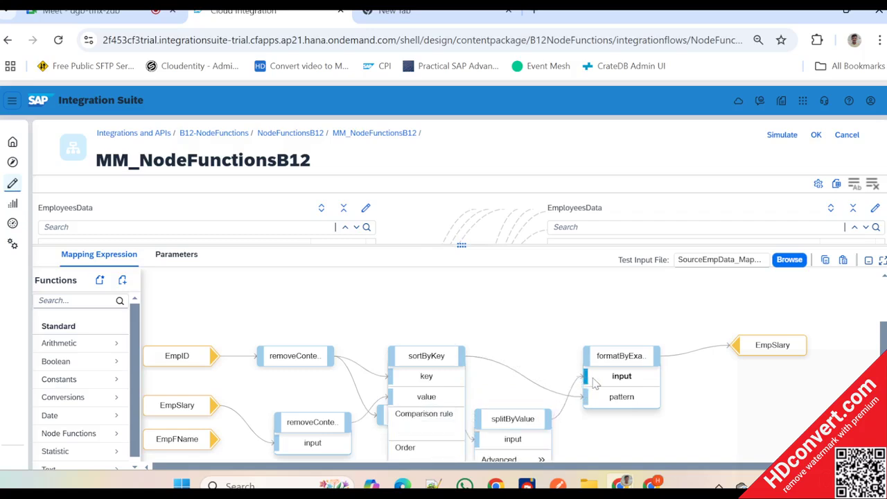
scroll(619, 426, "down", 1)
- Delete the unconnected EmpFName source from the expression and check the formatByExample message queue
mouse_move(196, 421)
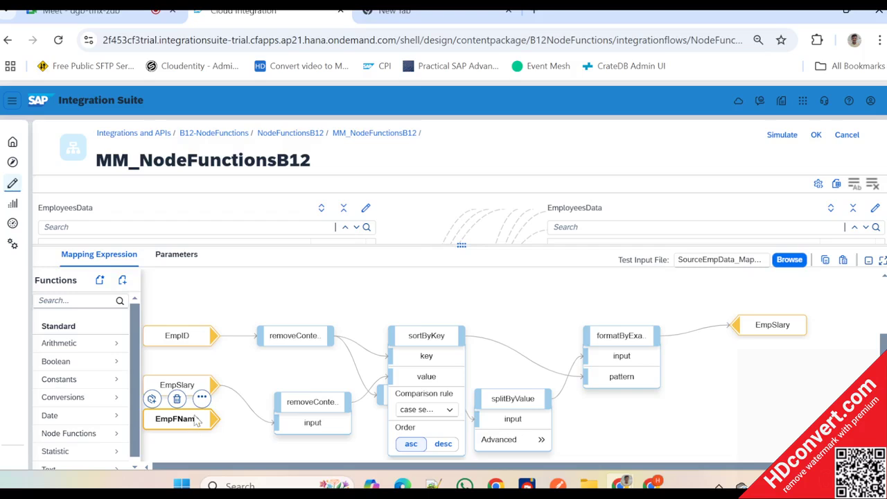
left_click(177, 398)
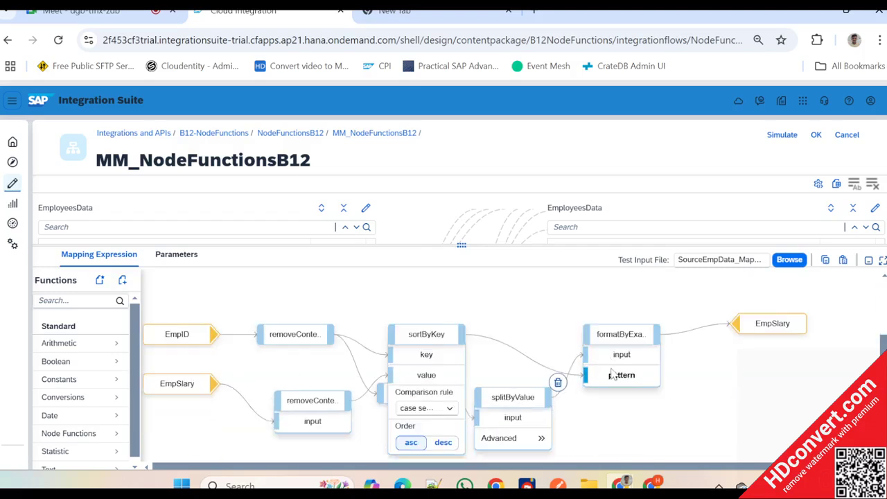
mouse_move(622, 330)
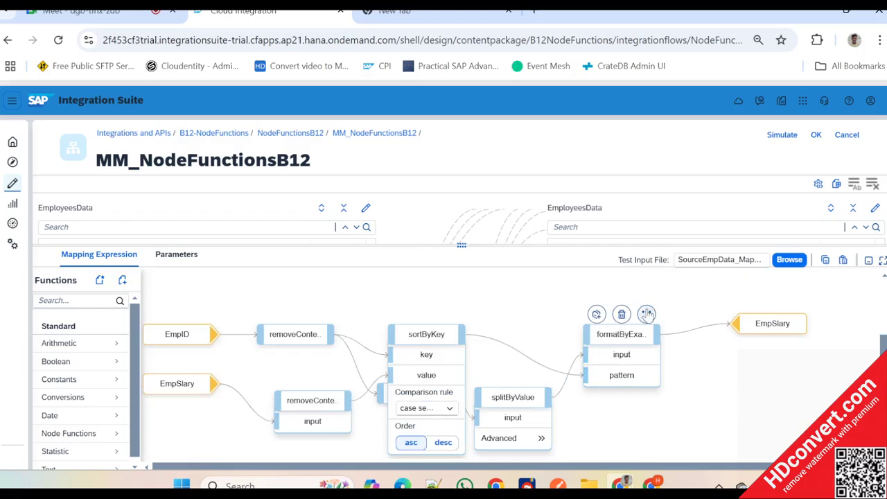
left_click(646, 314)
left_click(608, 312)
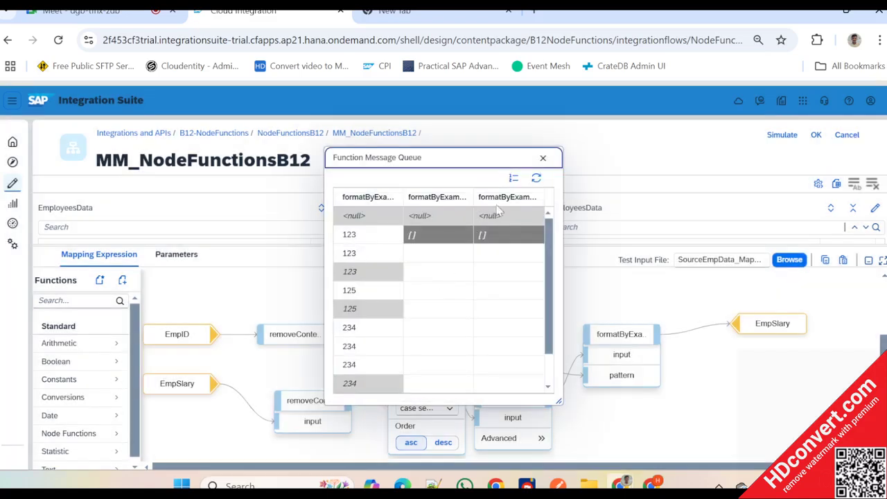
left_click(543, 158)
- Move sortByKey, the removeContexts fed by EmpID and the EmpID source upward to spread out the expression
left_click(453, 343)
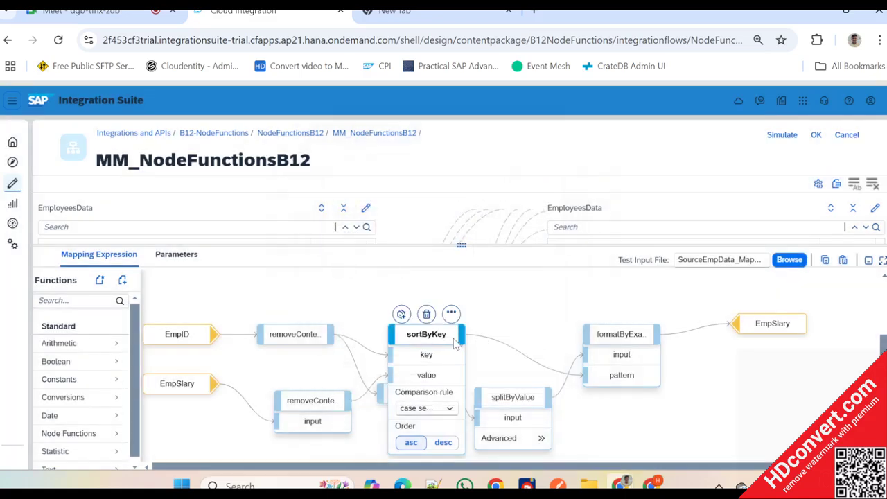
left_click(455, 343)
left_click_drag(456, 344, 472, 309)
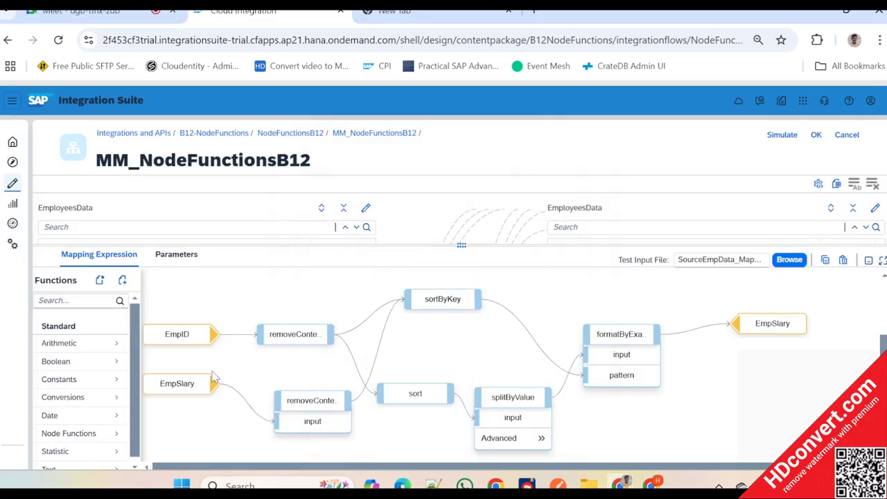
left_click_drag(213, 387, 263, 356)
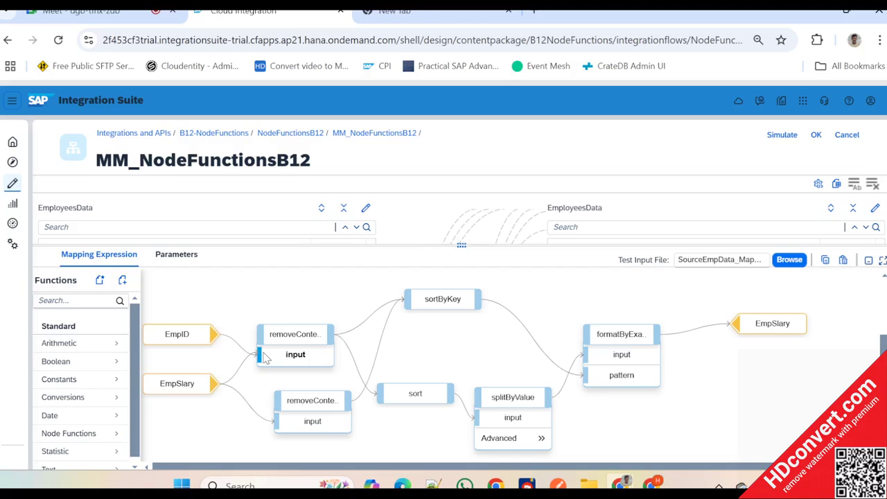
left_click_drag(263, 356, 263, 356)
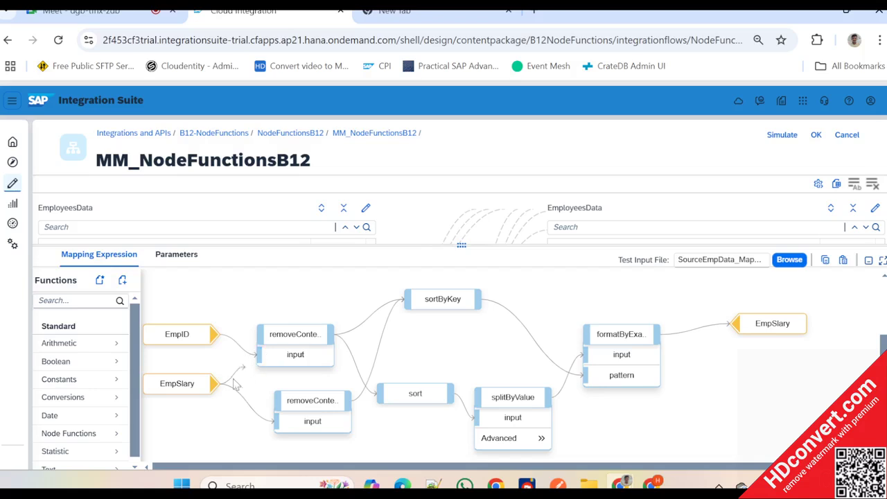
left_click(443, 303)
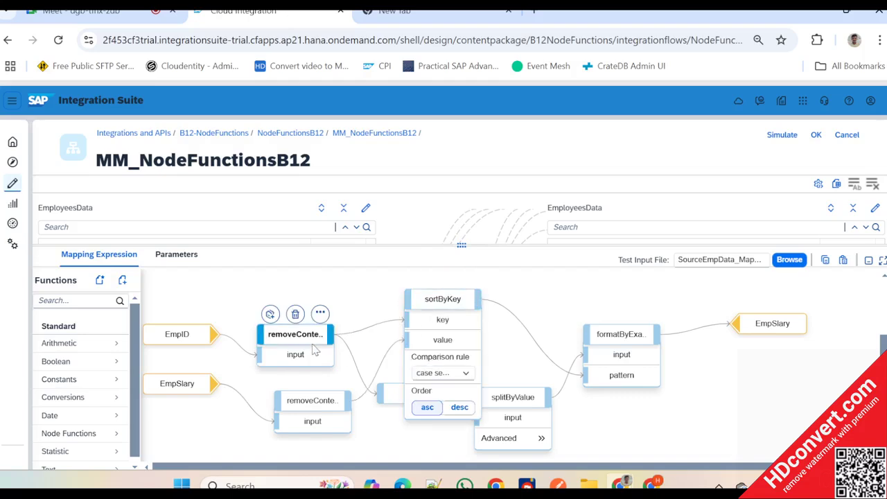
left_click_drag(308, 344, 302, 310)
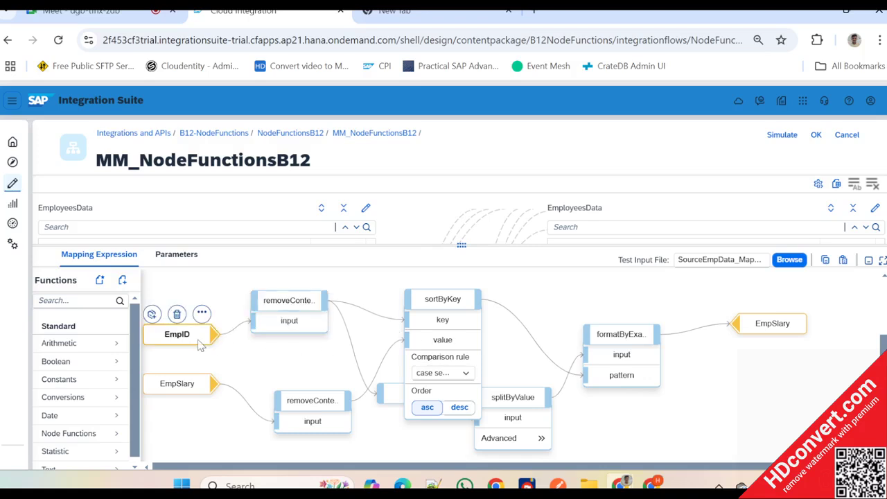
left_click_drag(198, 341, 198, 320)
- Reconnect formatByExample so sortByKey feeds its input and splitByValue feeds its pattern
left_click(457, 306)
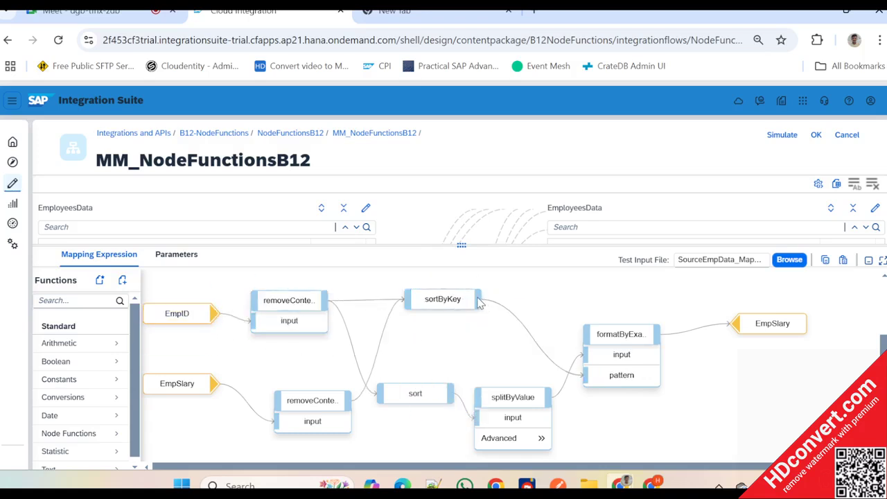
left_click(478, 302)
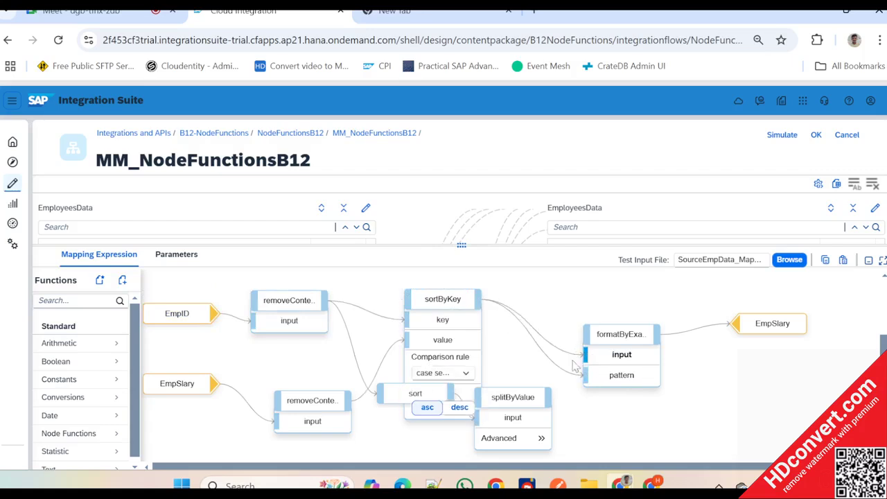
left_click(466, 300)
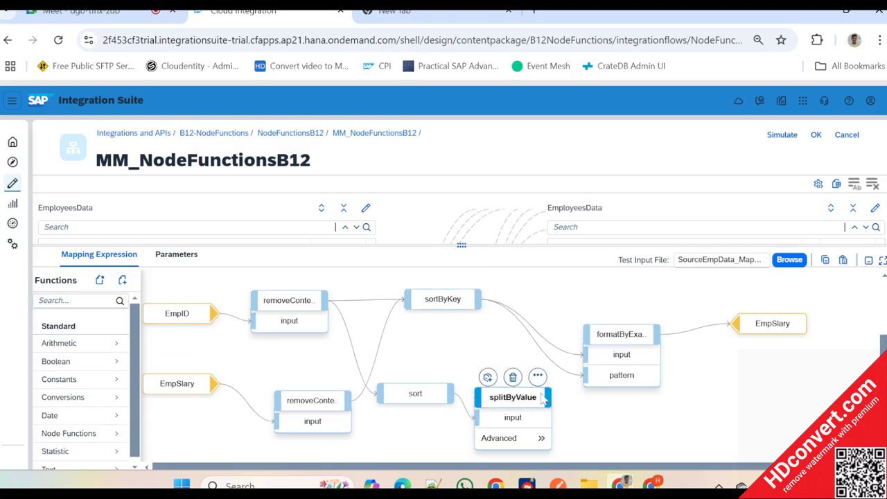
left_click_drag(549, 397, 588, 381)
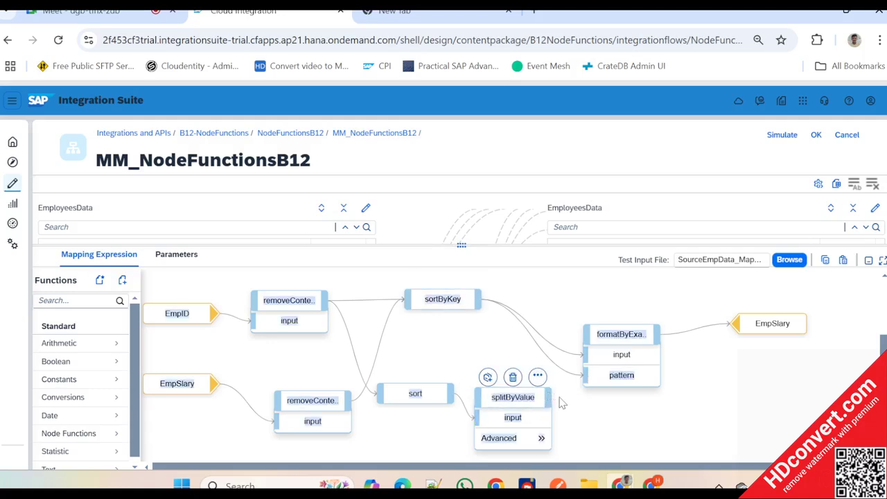
left_click_drag(549, 402, 587, 375)
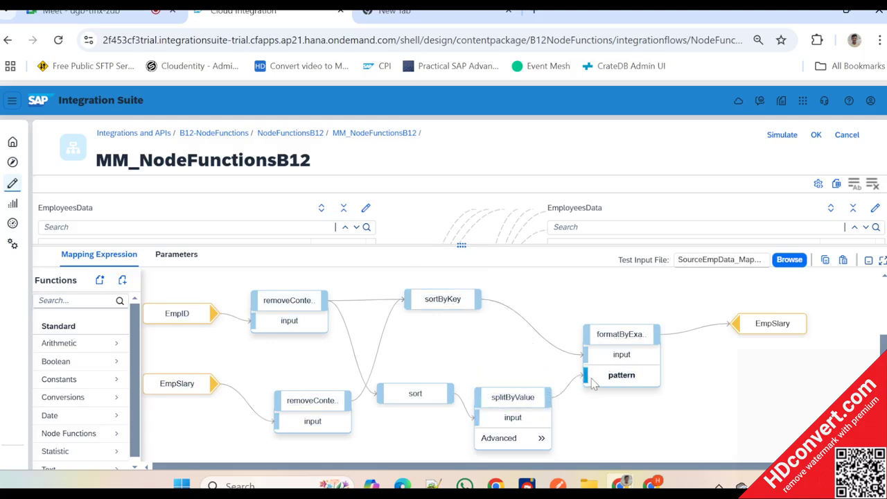
- Check splitByValue's context-change option and display the message queues of the source and target EmpSlary fields
left_click(540, 440)
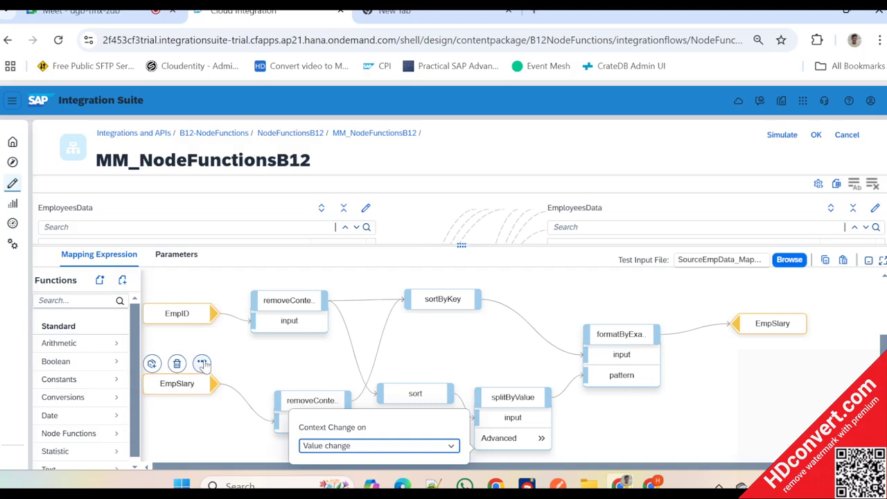
left_click(201, 363)
left_click(262, 333)
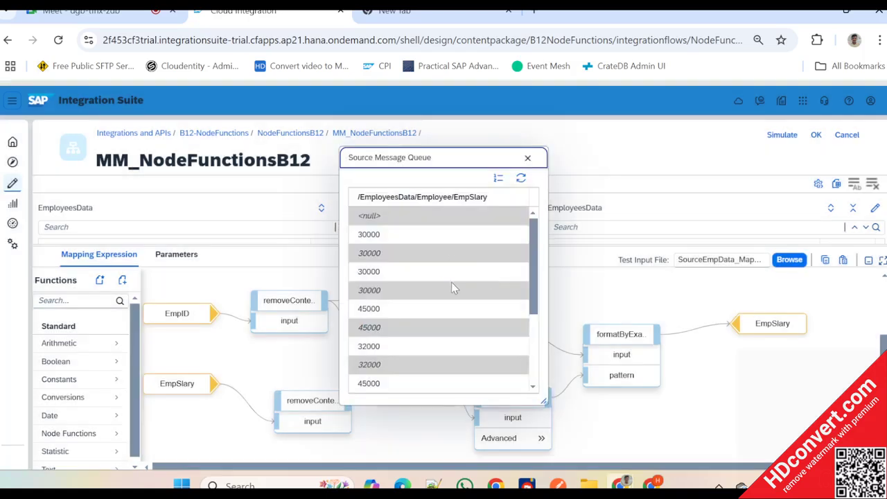
left_click(530, 159)
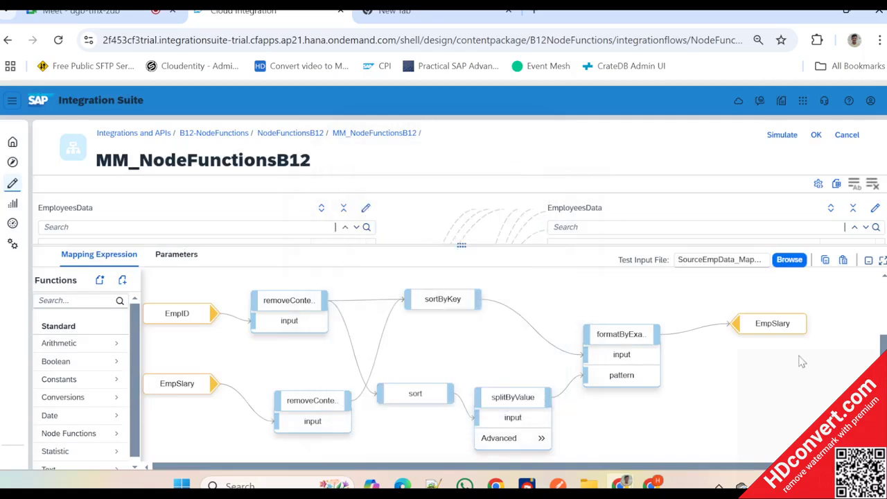
mouse_move(776, 320)
left_click(748, 303)
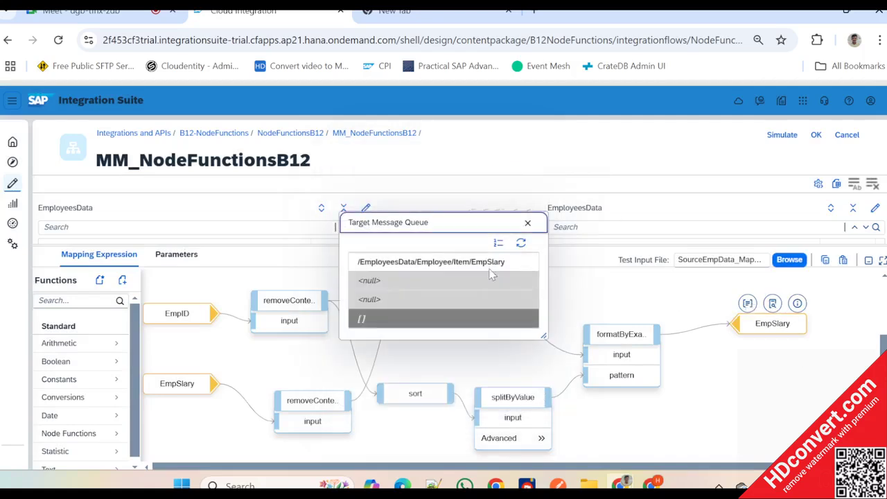
left_click(527, 222)
- Display the formatByExample message queue to check its input, pattern and output columns, and close it
mouse_move(641, 347)
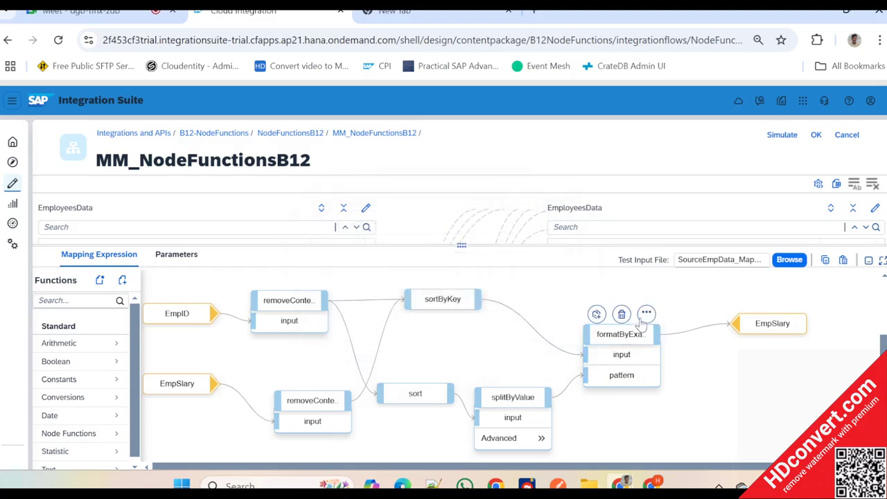
left_click(645, 312)
left_click(603, 317)
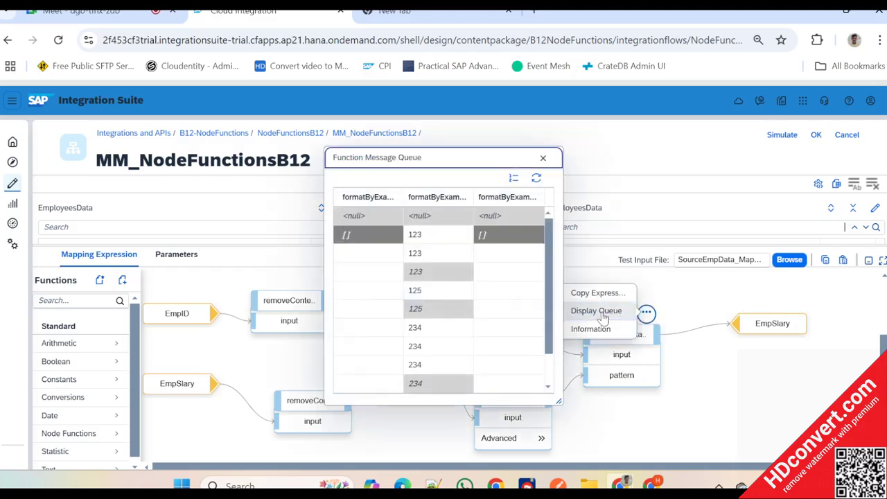
left_click(546, 160)
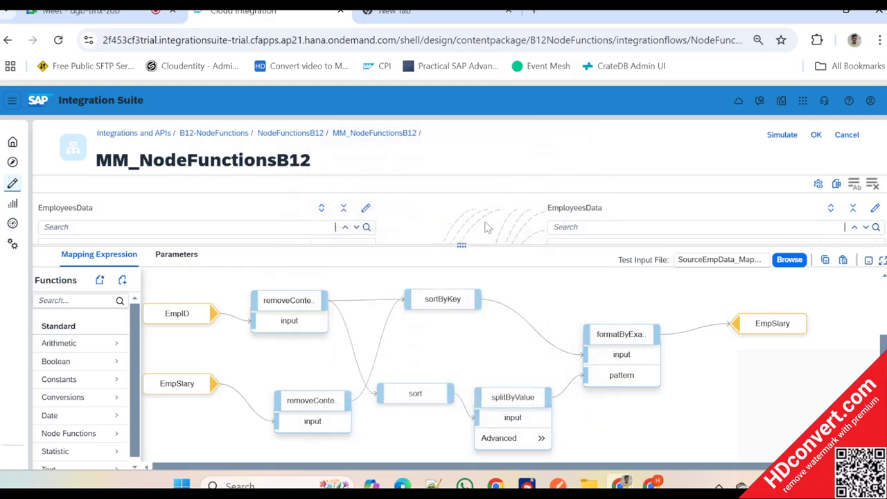
- Enlarge the mapping expression area and load SourceEmpData_MappingTest.xml as the test input file
left_click_drag(467, 242, 483, 196)
left_click(788, 208)
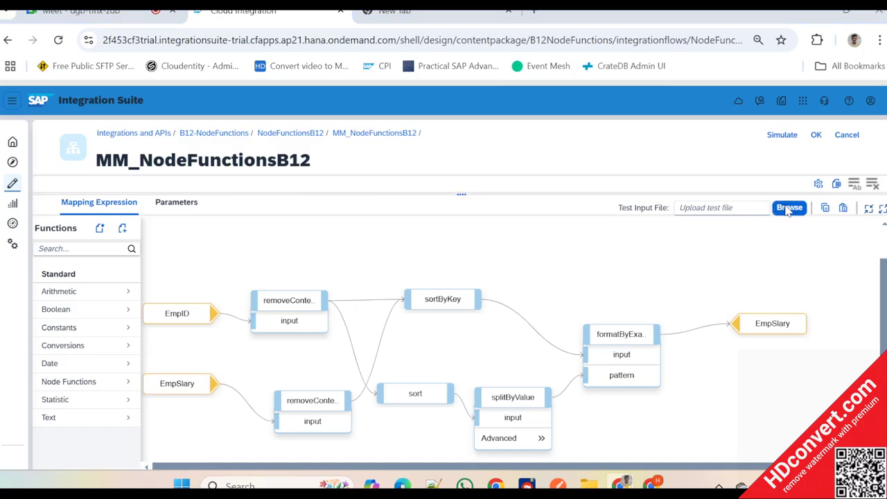
scroll(376, 311, "down", 2)
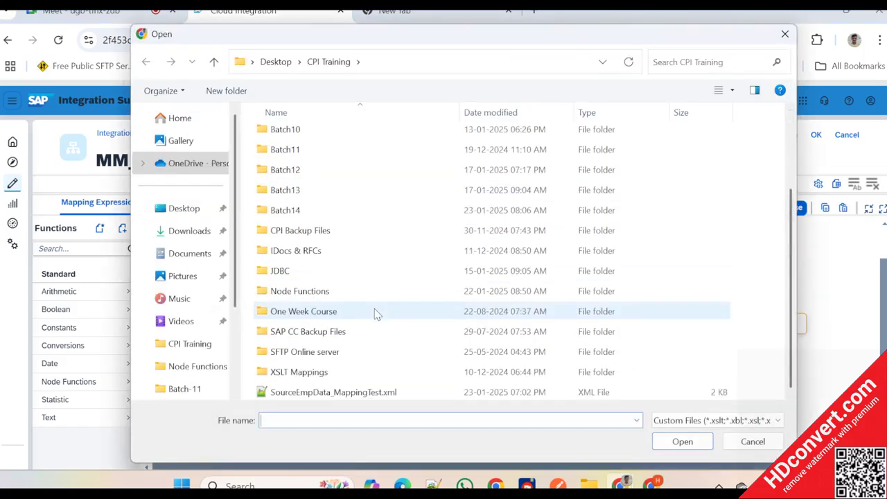
left_click(335, 393)
double_click(335, 393)
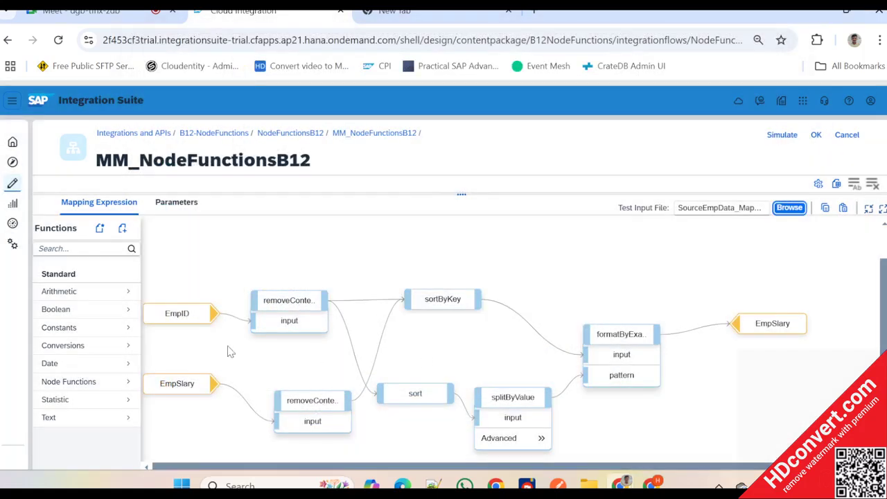
- In Notepad++, copy the EmpID element on line 48 of SourceEmpData_MappingTest.xml into empty line 12 of the second Employee record and save
key("alt+Tab")
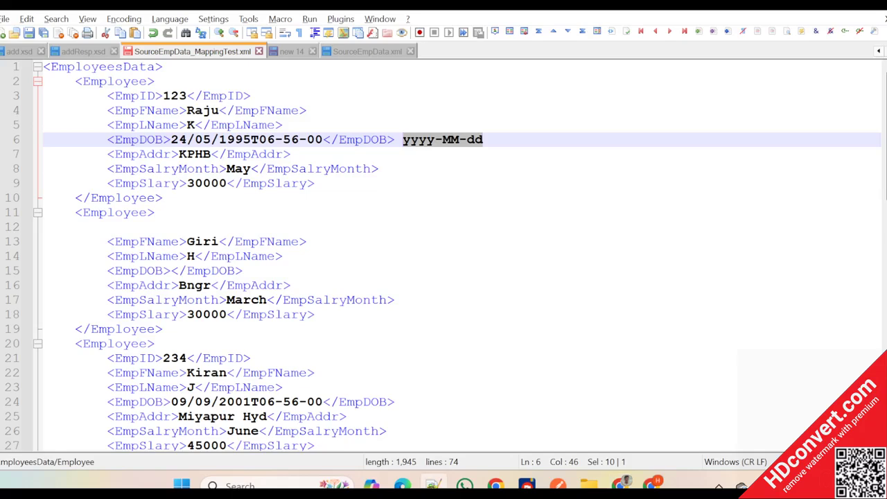
left_click_drag(309, 242, 107, 242)
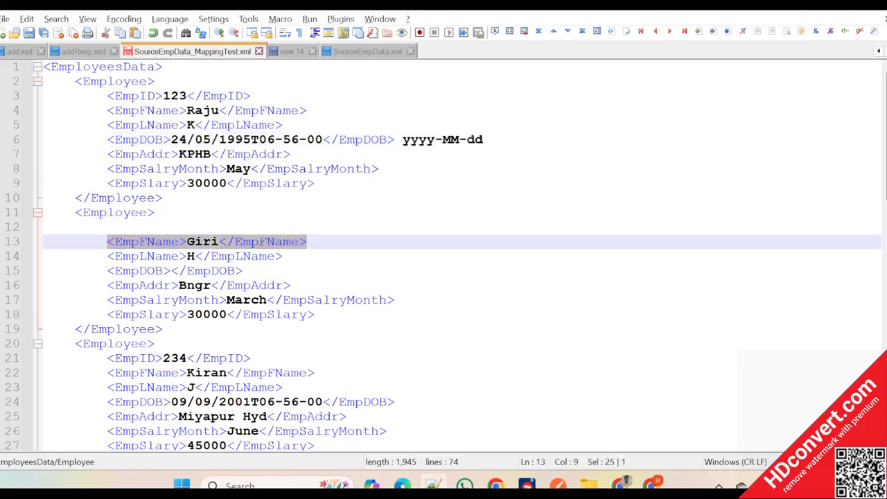
scroll(443, 256, "down", 6)
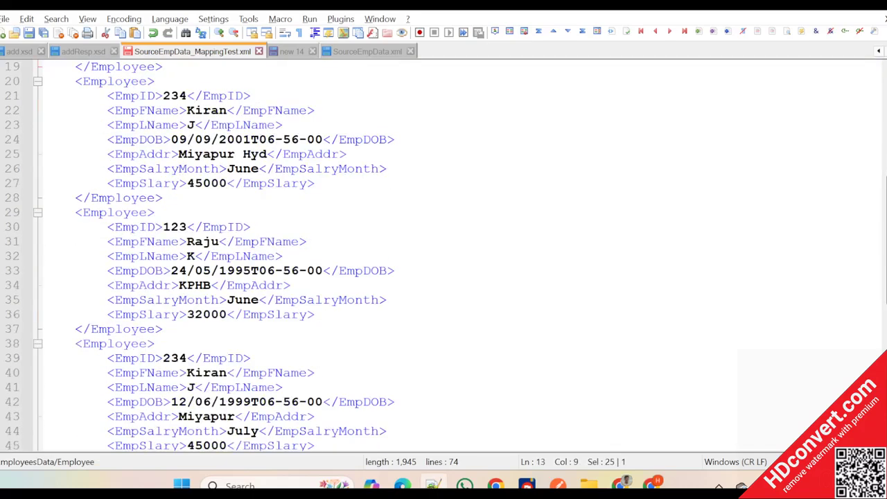
scroll(443, 256, "down", 2)
left_click_drag(250, 402, 108, 402)
key("ctrl+c")
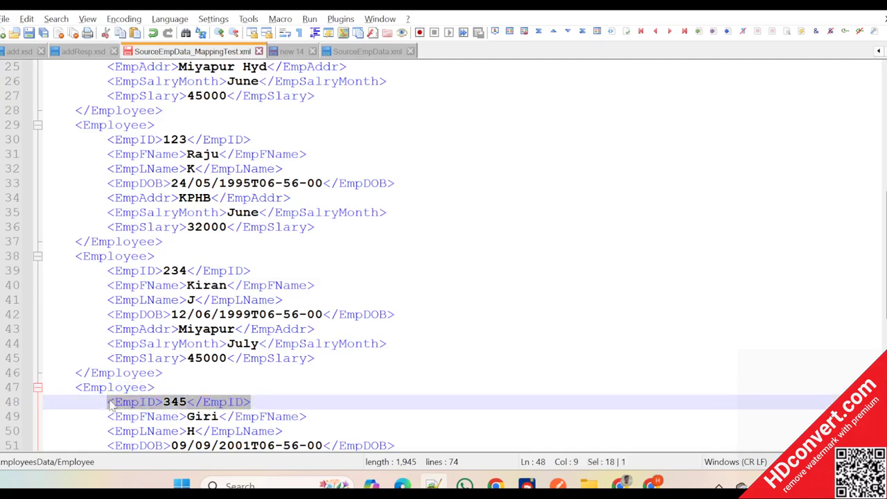
scroll(111, 406, "up", 7)
left_click(108, 184)
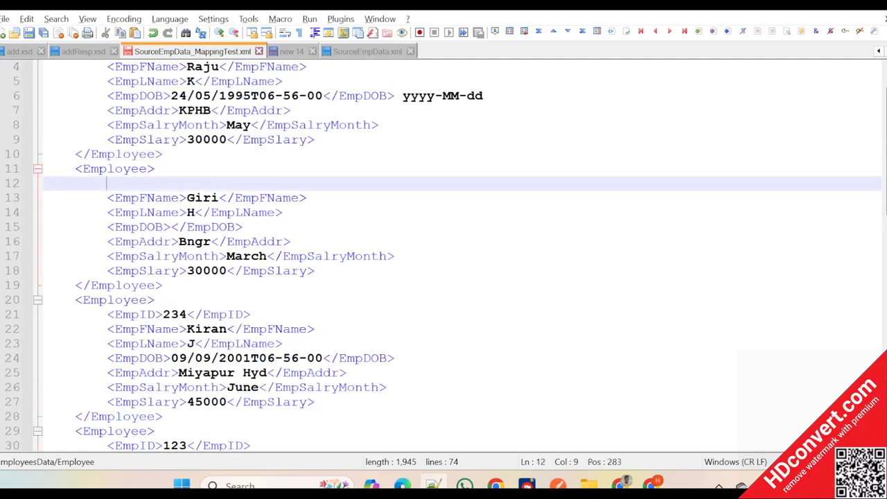
key("ctrl+v")
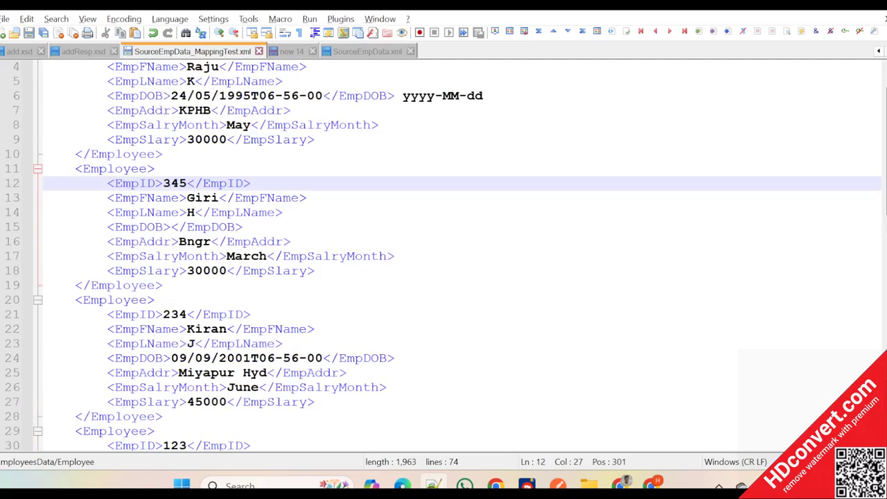
scroll(443, 256, "up", 1)
- Switch back to Integration Suite and reload the edited SourceEmpData_MappingTest.xml as the test input file
key("alt+Tab")
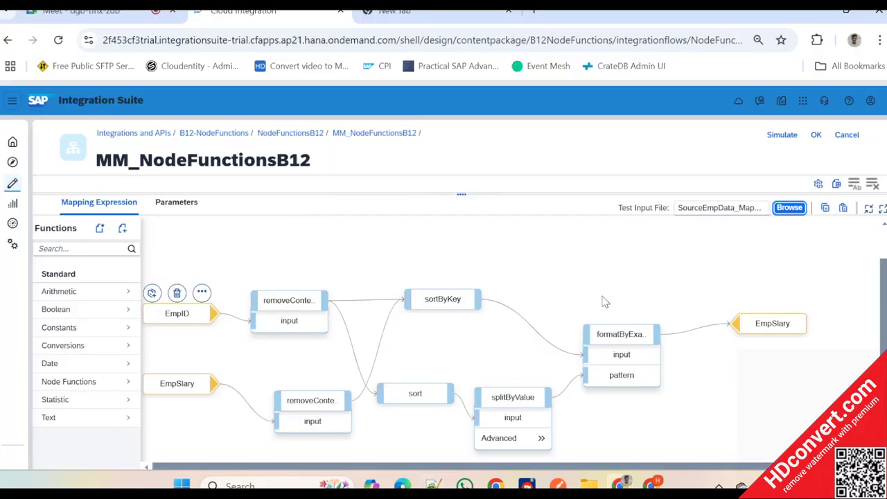
left_click(789, 207)
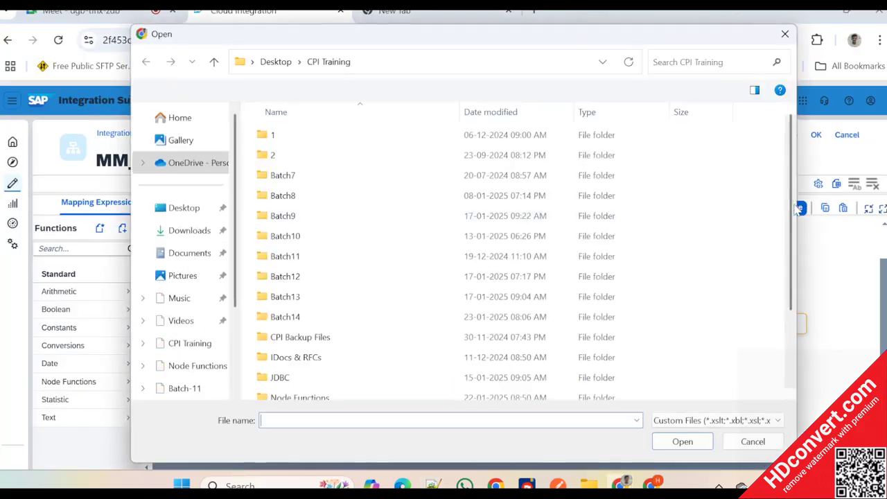
scroll(370, 284, "down", 3)
double_click(343, 391)
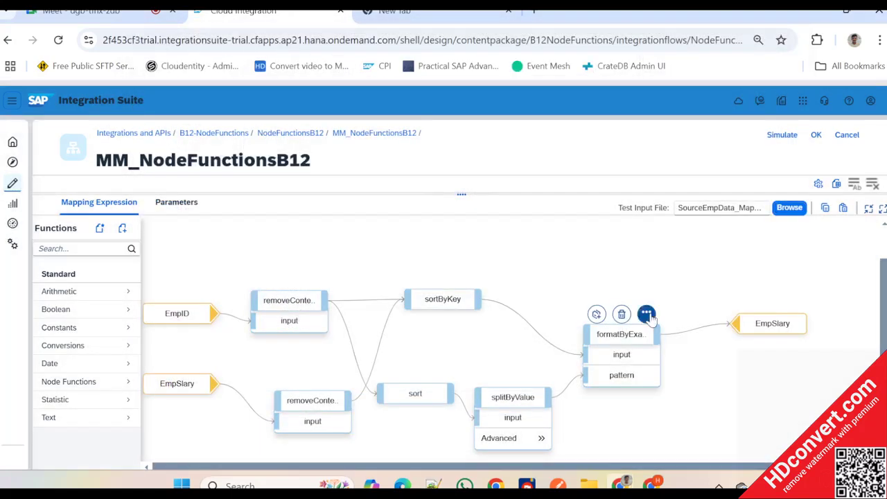
- Generate the formatByExample message queue and meanwhile review the employee records of the test XML in Notepad++
left_click(646, 312)
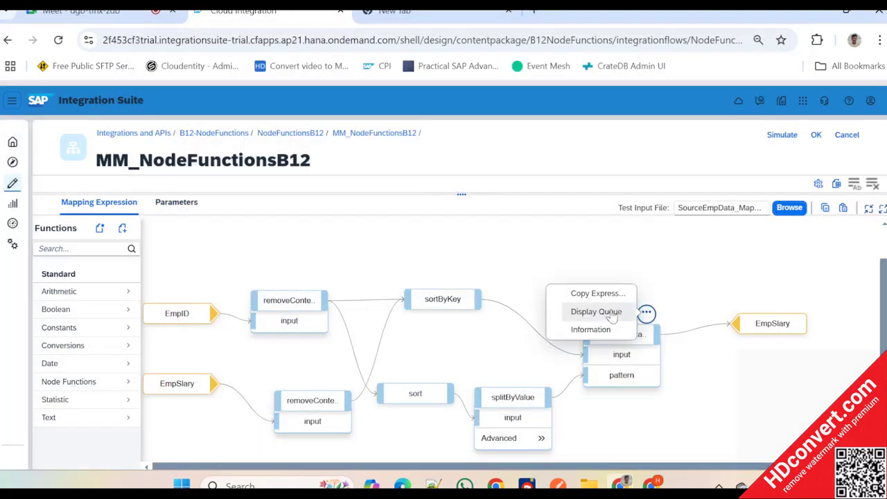
left_click(611, 312)
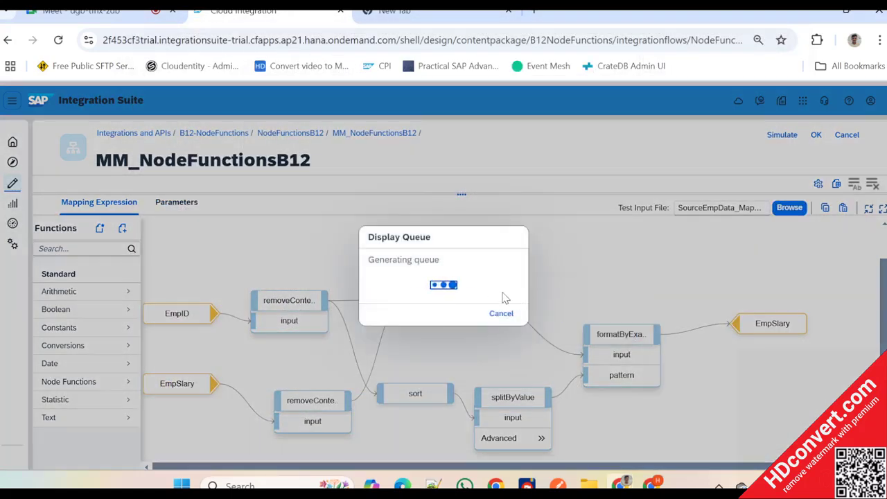
key("alt+Tab")
scroll(443, 256, "down", 16)
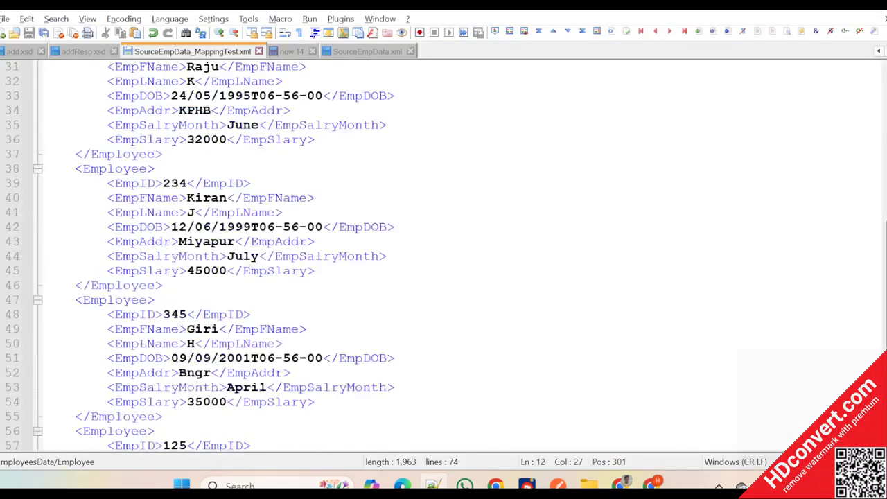
scroll(443, 256, "up", 9)
scroll(307, 230, "up", 7)
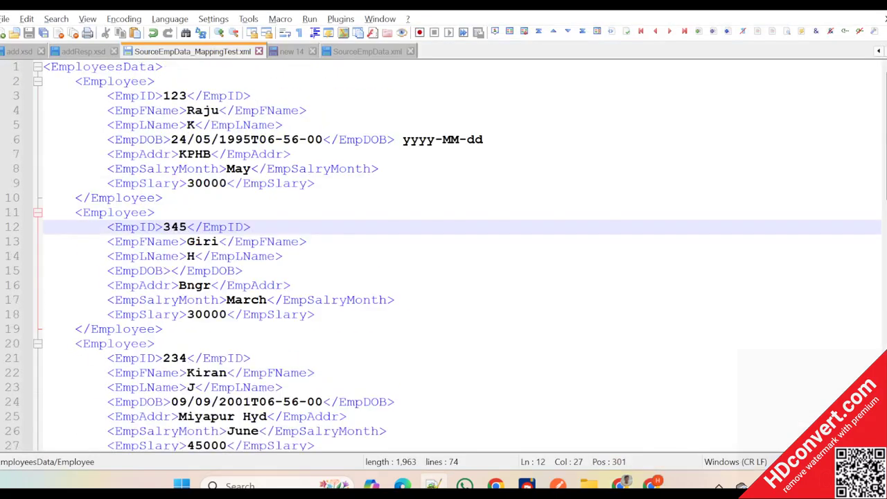
key("alt+Tab")
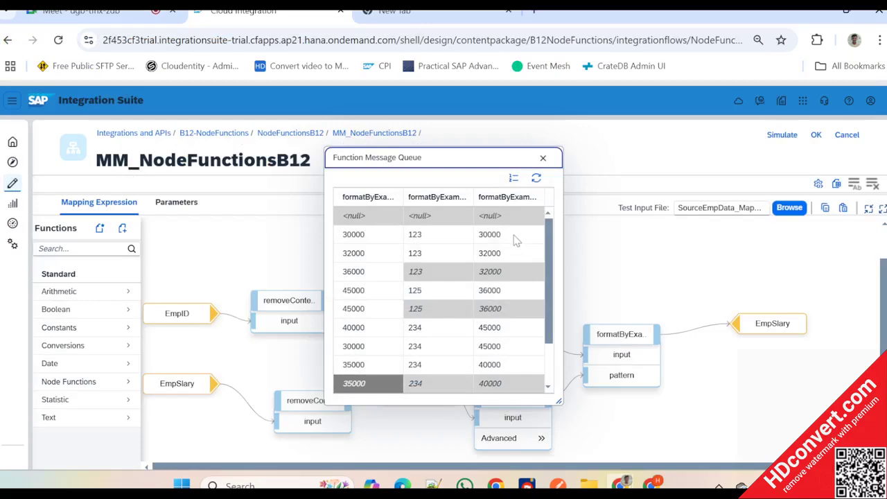
- Examine all rows of the formatByExample message queue, comparing its input, pattern and output columns, and close it
left_click_drag(471, 157, 378, 150)
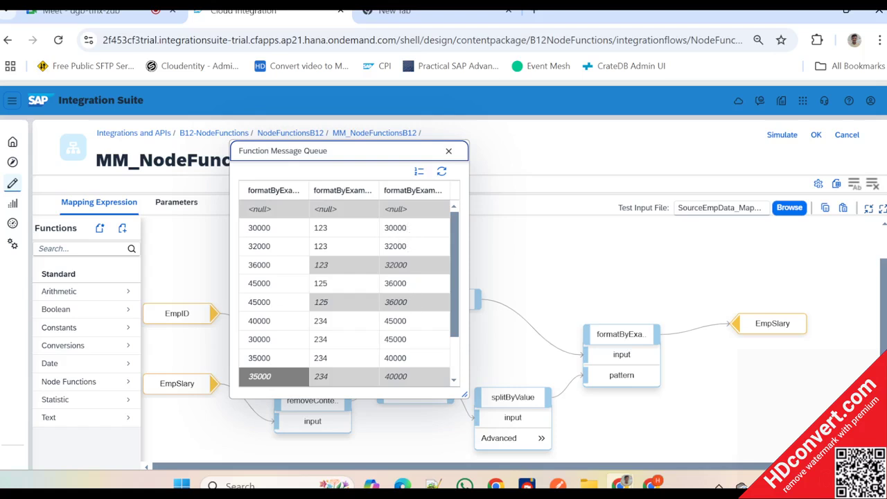
scroll(395, 372, "down", 3)
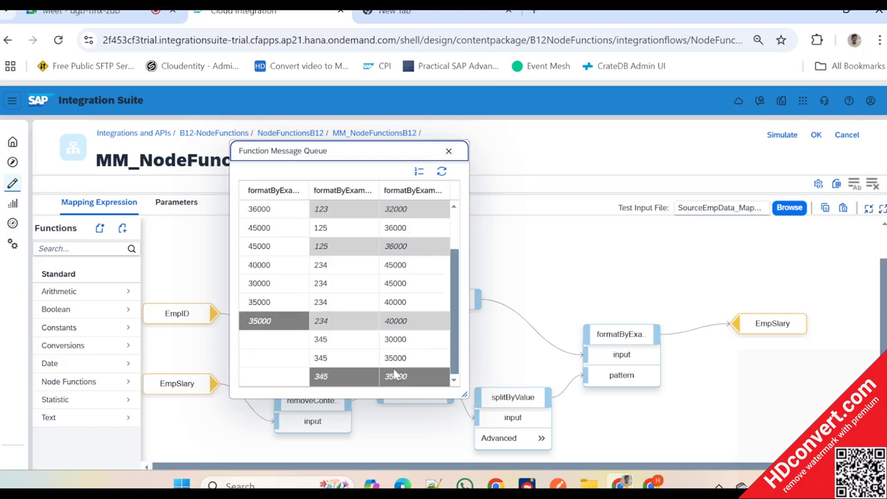
scroll(395, 372, "up", 3)
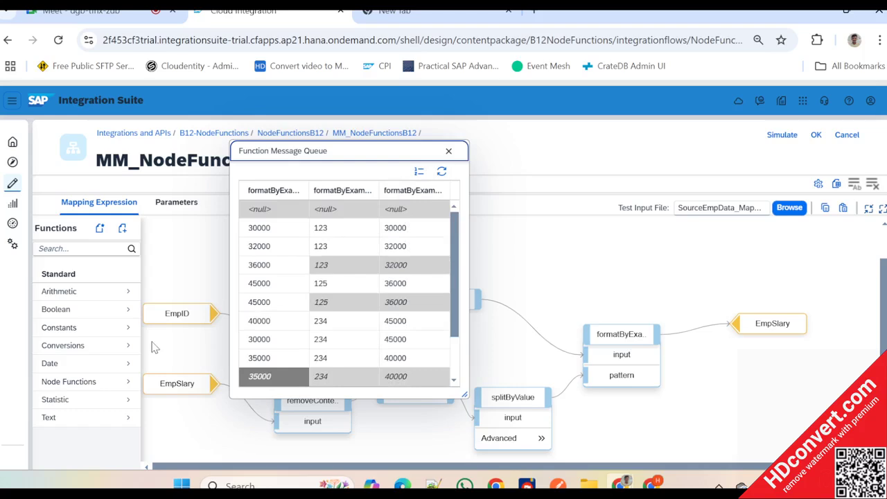
left_click(449, 151)
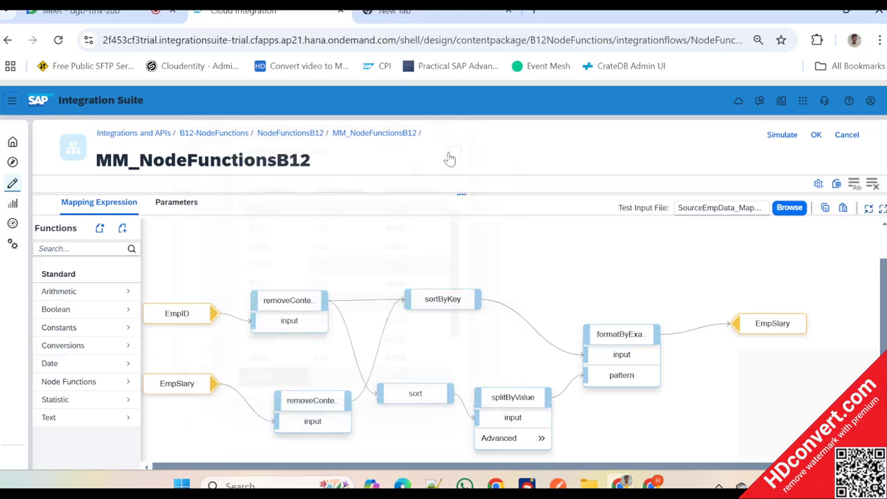
- Insert a statistic sum function between formatByExample and the EmpSlary target, wiring formatByExample into sum and sum into EmpSlary
left_click(110, 398)
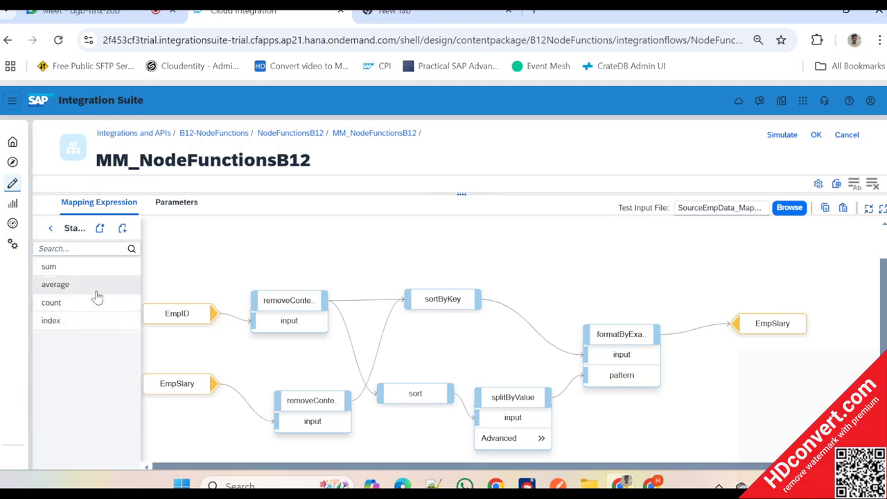
left_click(48, 266)
left_click_drag(201, 268, 666, 224)
left_click_drag(656, 335, 648, 256)
left_click_drag(658, 224, 709, 263)
left_click_drag(774, 335, 854, 278)
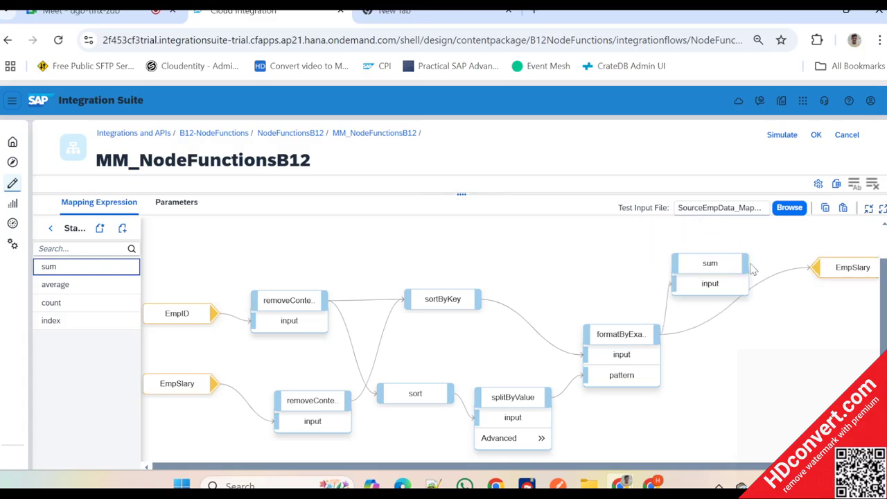
left_click_drag(746, 269, 822, 274)
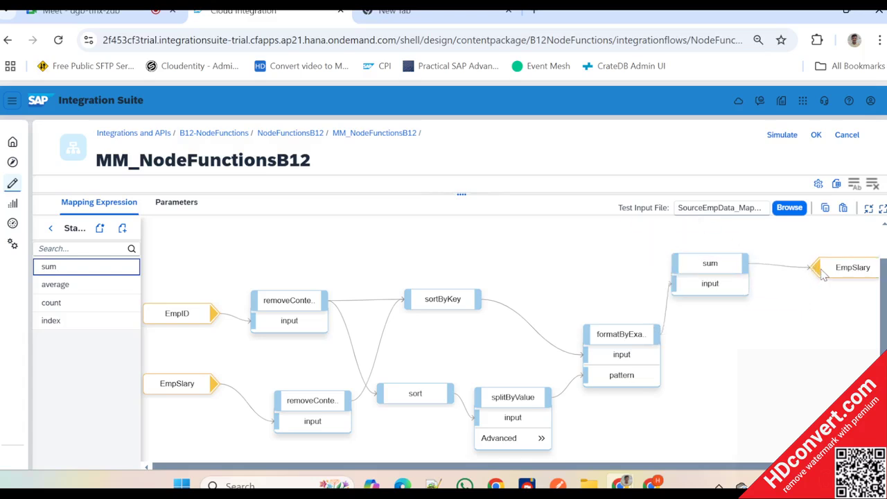
- Simulate the mapping with SourceEmpData_MappingTest.xml, examine the EmpSlary under every Employee's Item in the test output, and close the simulation
left_click(781, 135)
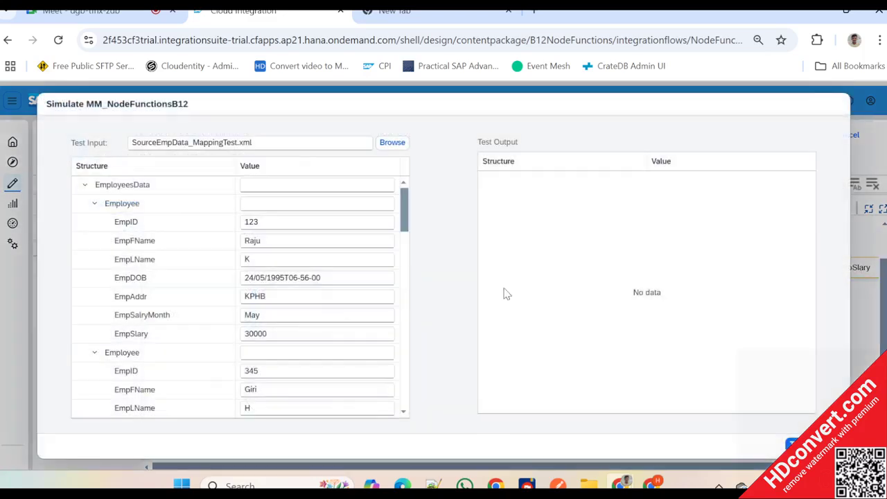
left_click(791, 444)
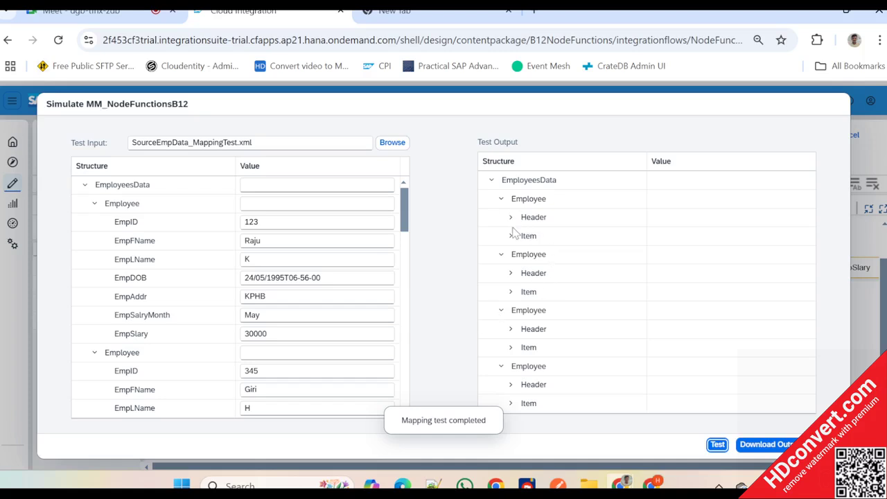
left_click(510, 235)
left_click(672, 256)
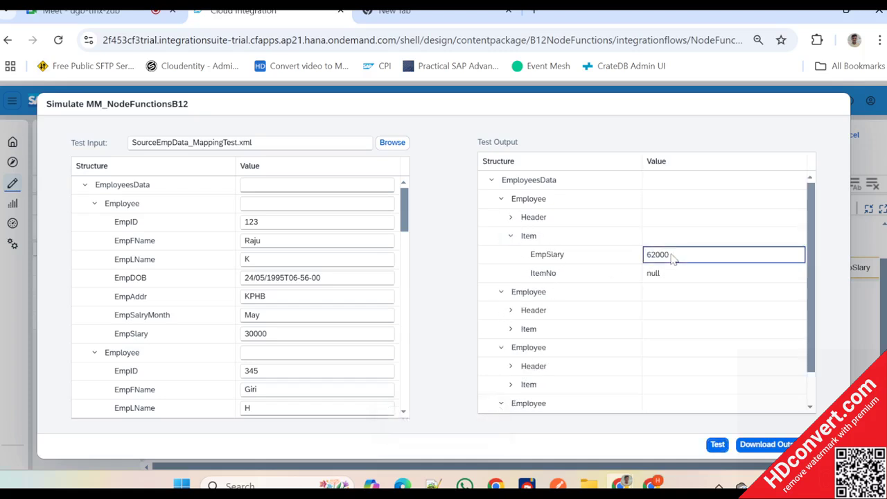
scroll(547, 288, "down", 2)
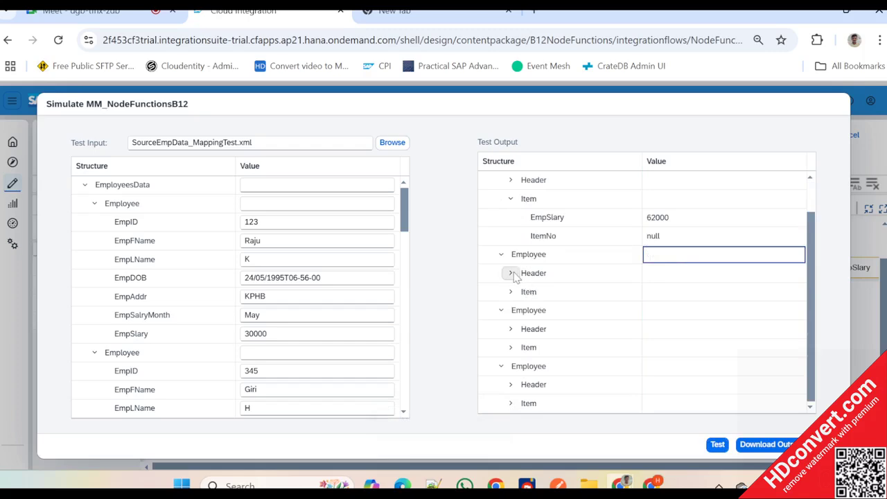
left_click(511, 291)
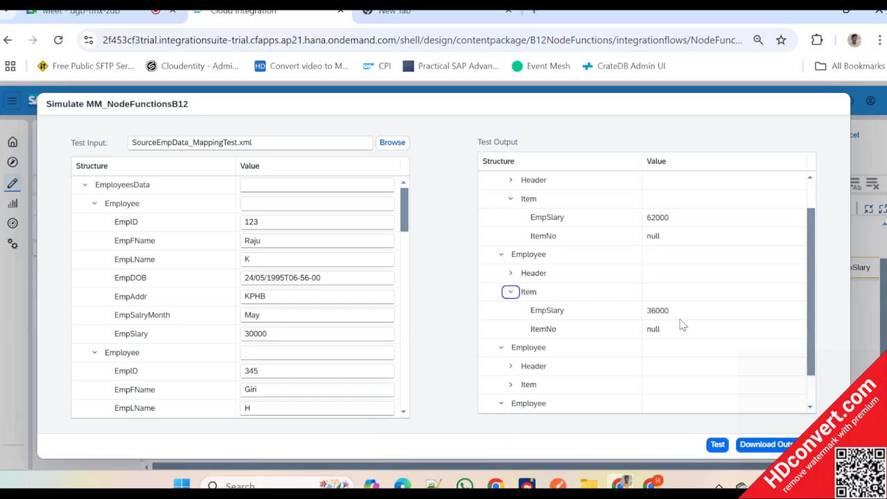
left_click(667, 311)
scroll(666, 314, "down", 2)
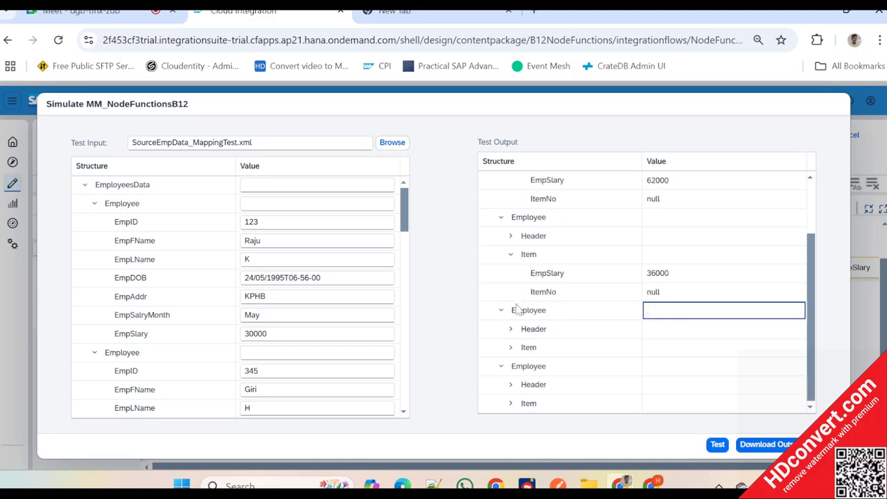
left_click(510, 347)
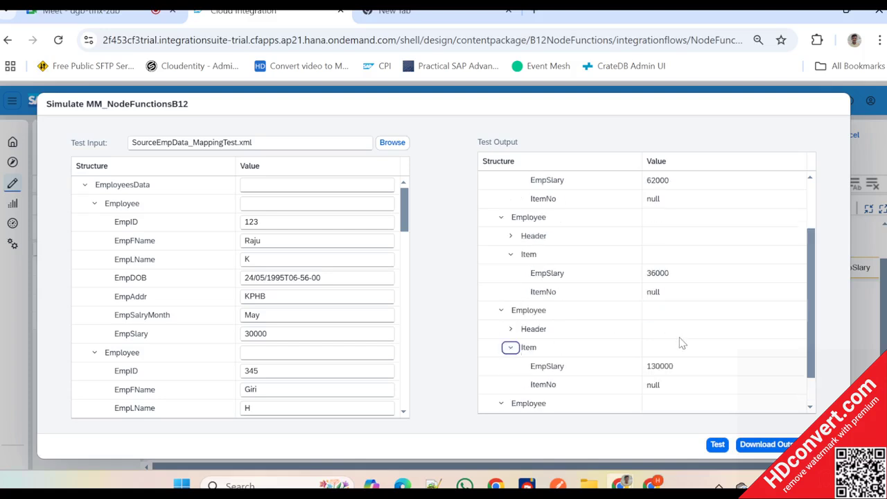
scroll(681, 343, "down", 2)
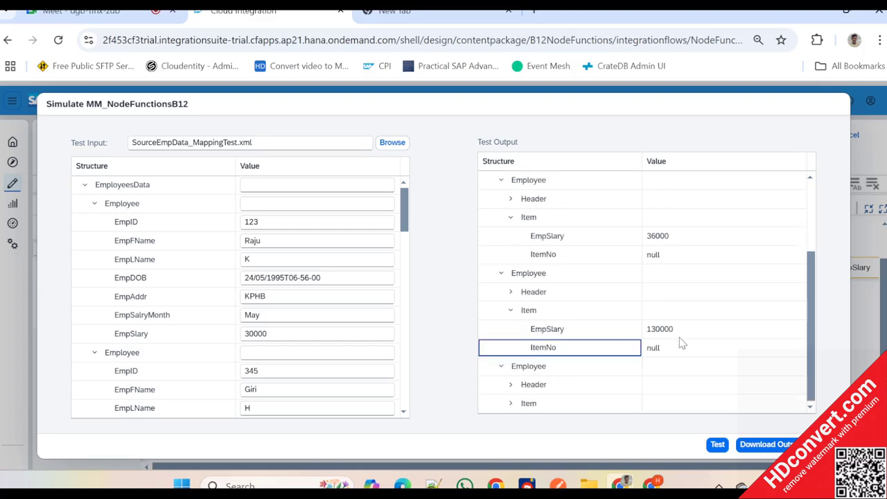
left_click(510, 403)
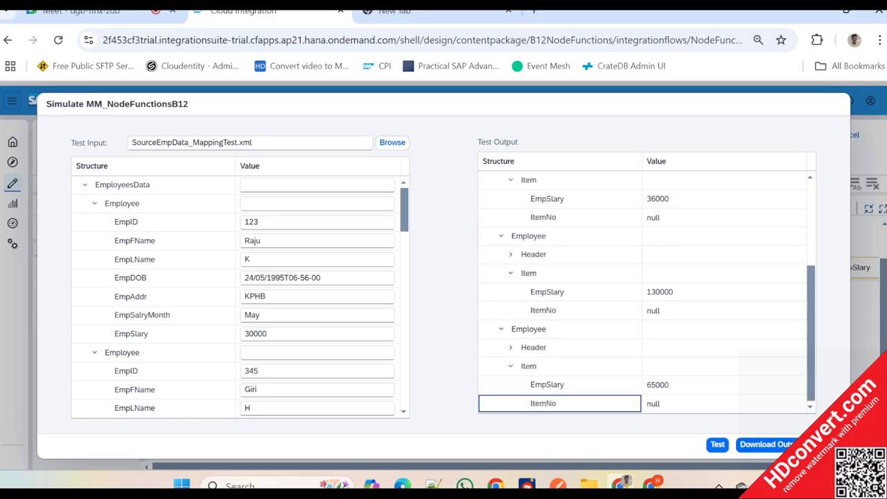
left_click(825, 444)
left_click(54, 230)
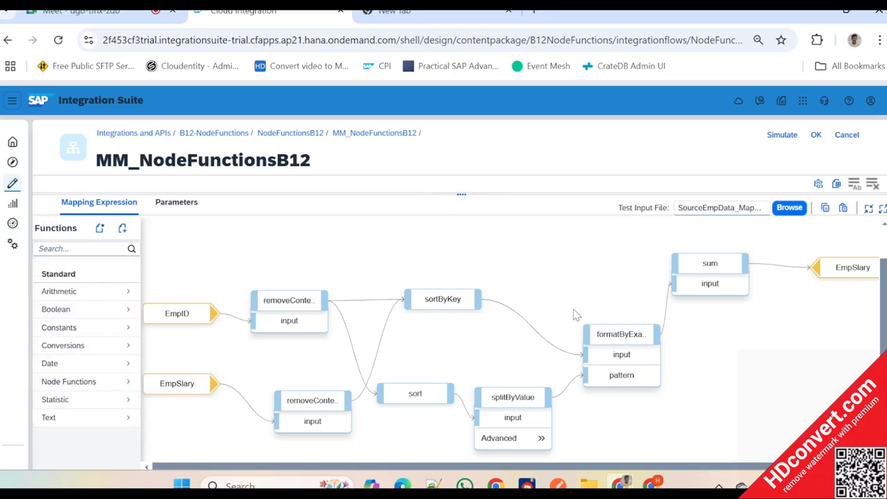
left_click_drag(460, 195, 460, 229)
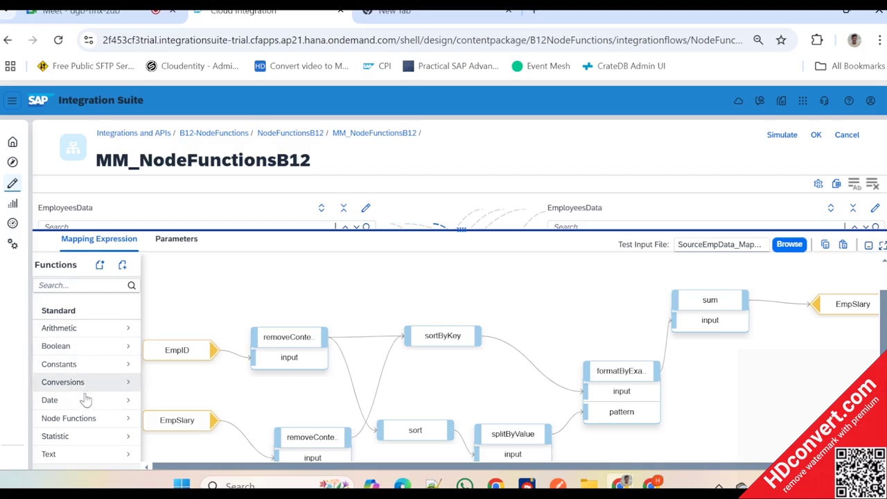
left_click(83, 400)
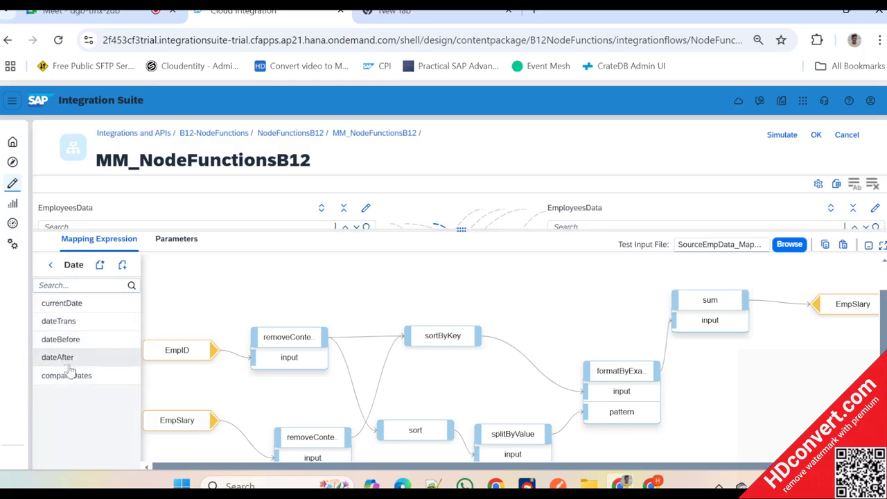
left_click(68, 323)
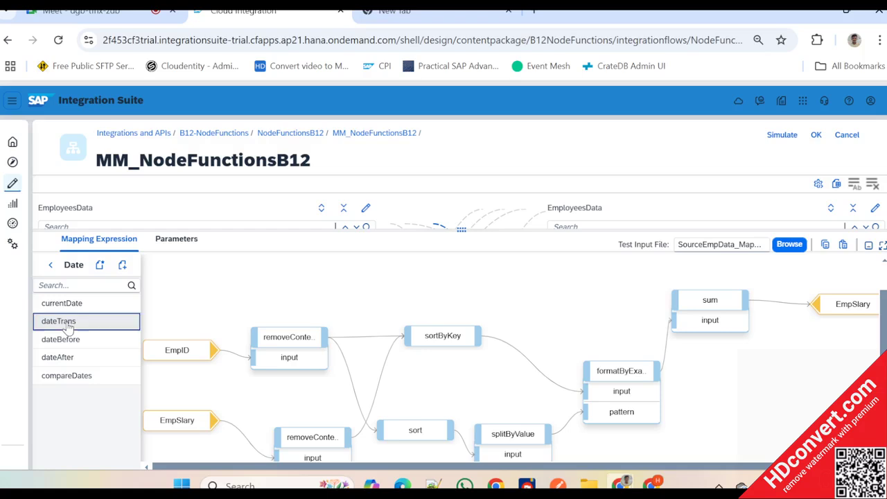
left_click(68, 303)
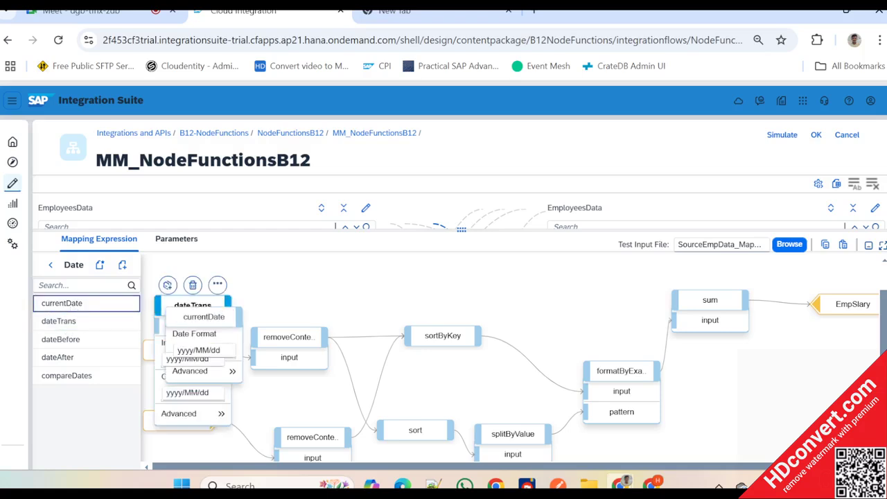
left_click(192, 285)
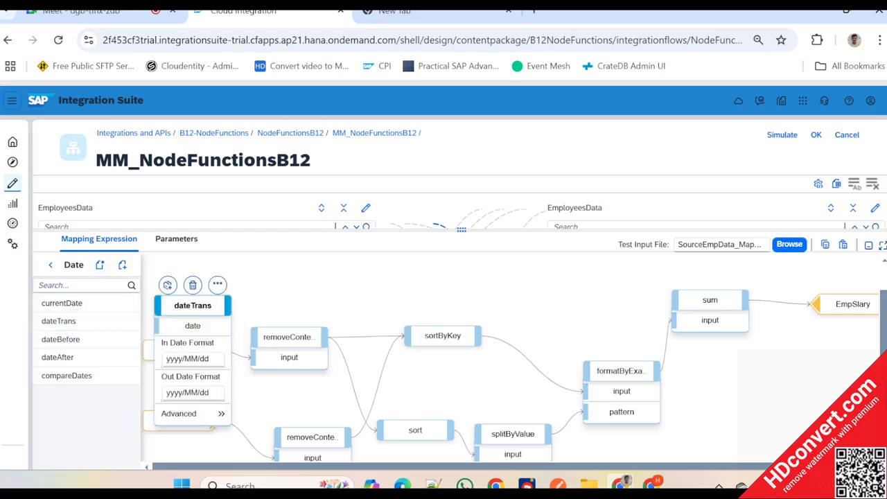
left_click(193, 284)
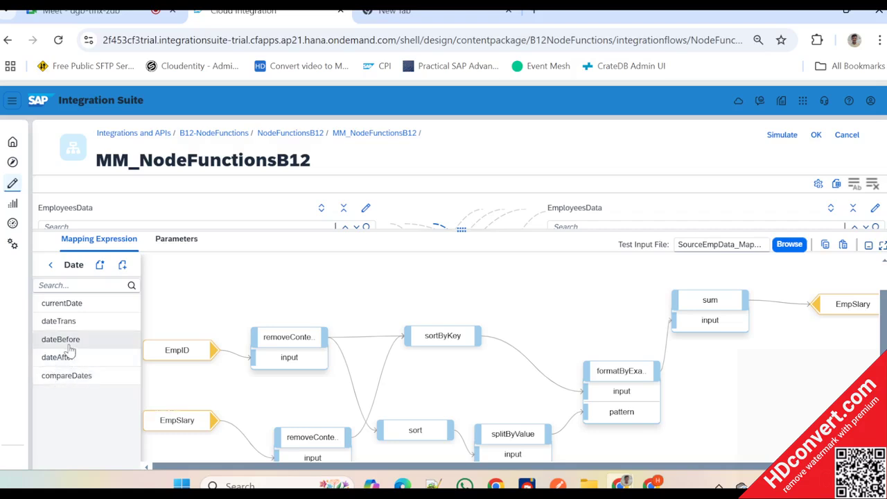
mouse_move(70, 348)
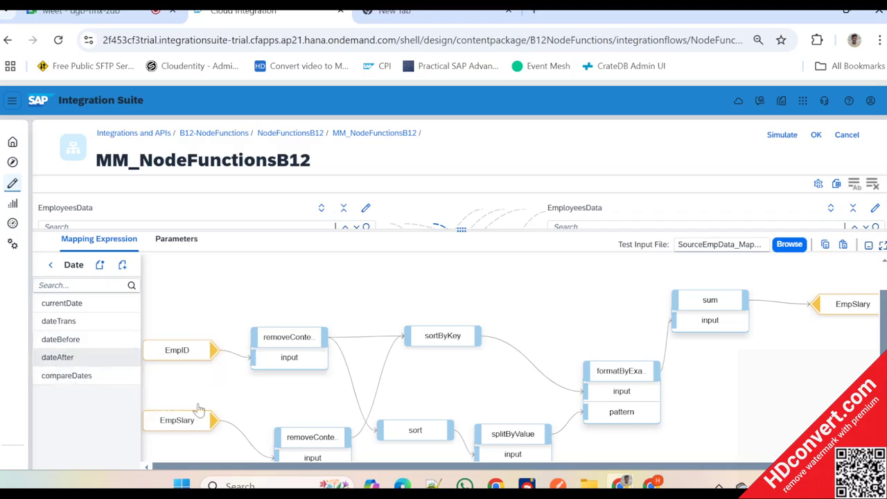
left_click(317, 346)
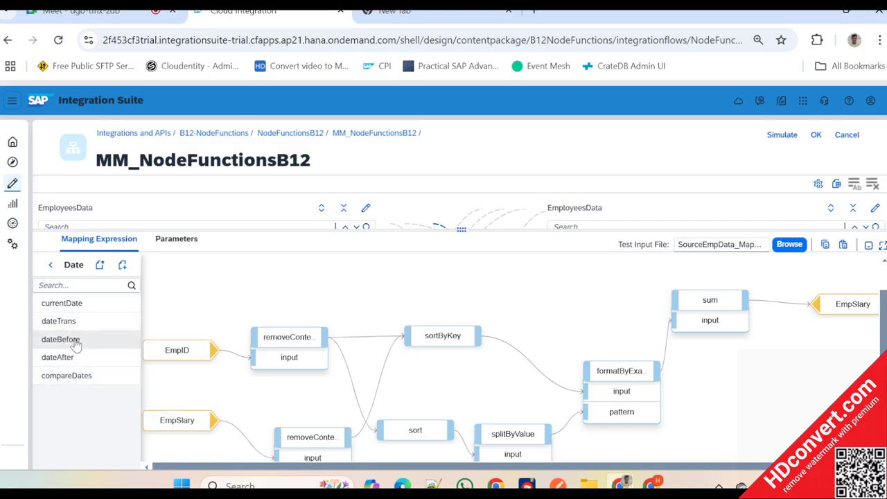
left_click(50, 266)
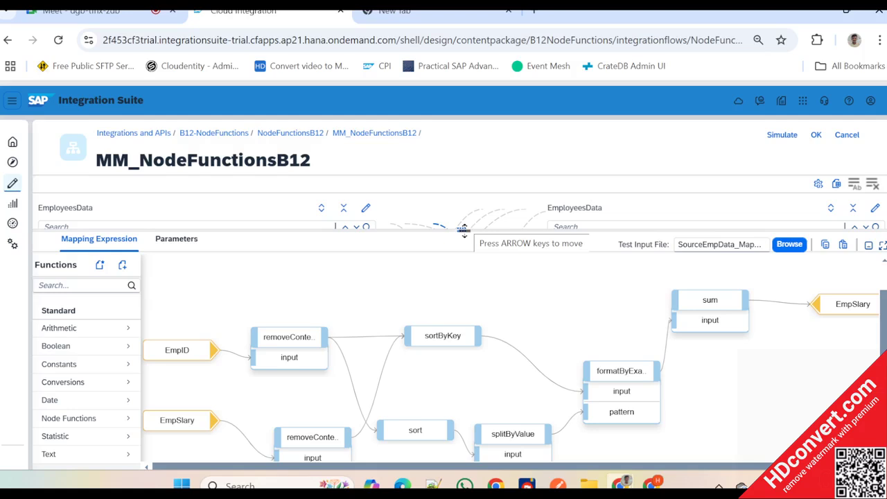
left_click_drag(462, 230, 478, 247)
left_click_drag(523, 222, 528, 200)
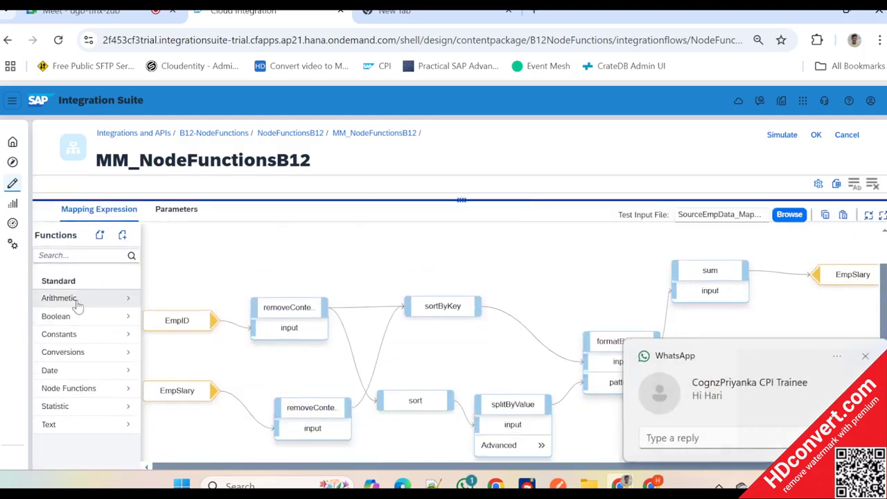
- Dismiss the chat notifications and create a new custom function script named Substring
left_click(864, 356)
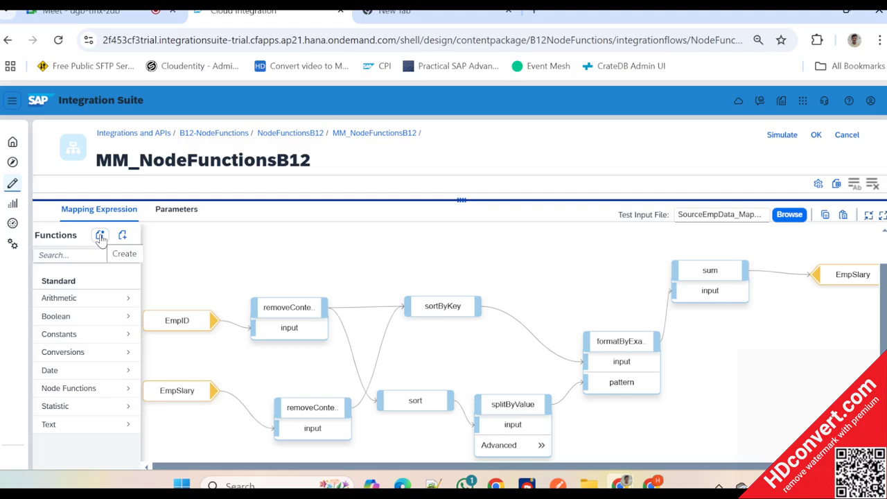
left_click(100, 235)
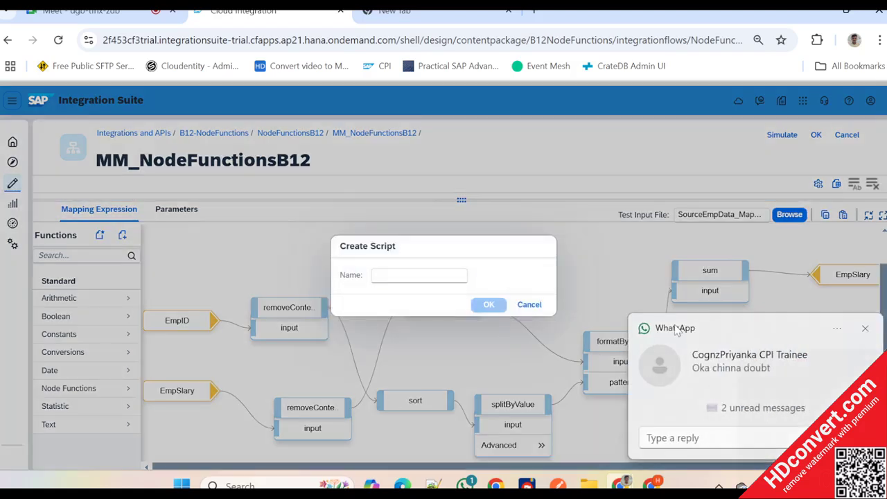
left_click(865, 329)
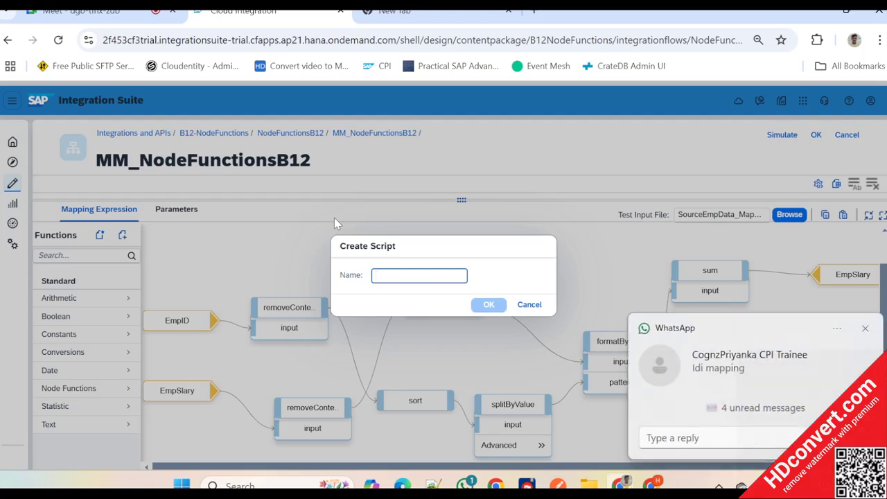
left_click(865, 329)
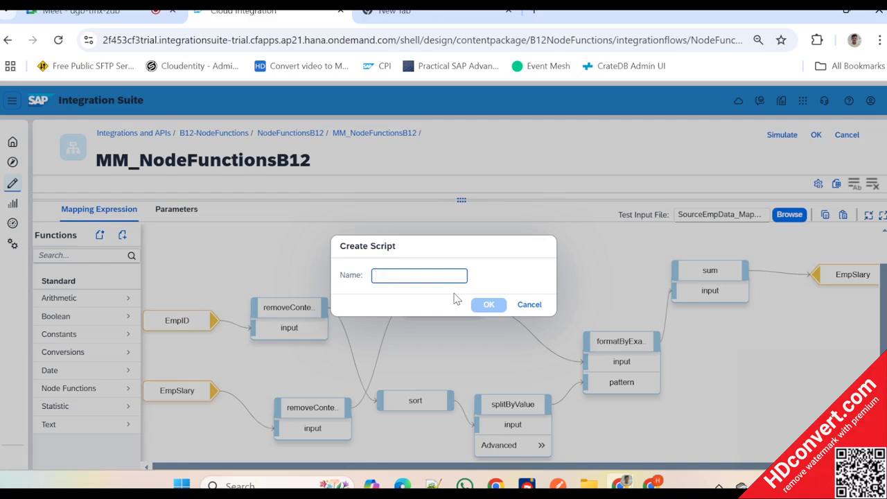
type("Substr")
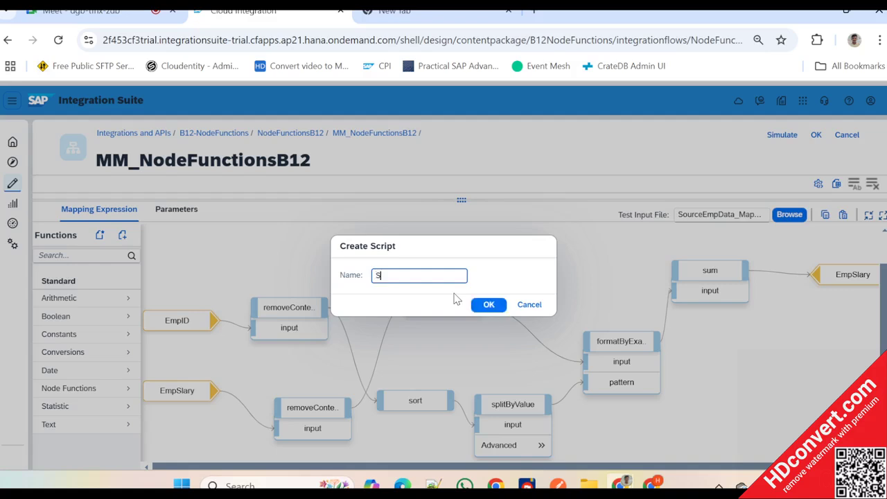
type("ing")
left_click(490, 306)
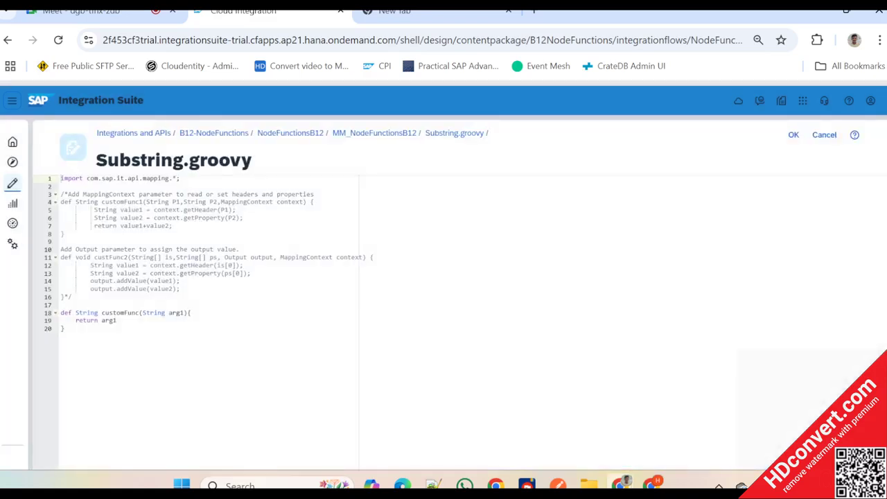
- Rename the customFunc function on line 18 of Substring.groovy to subString1
double_click(140, 312)
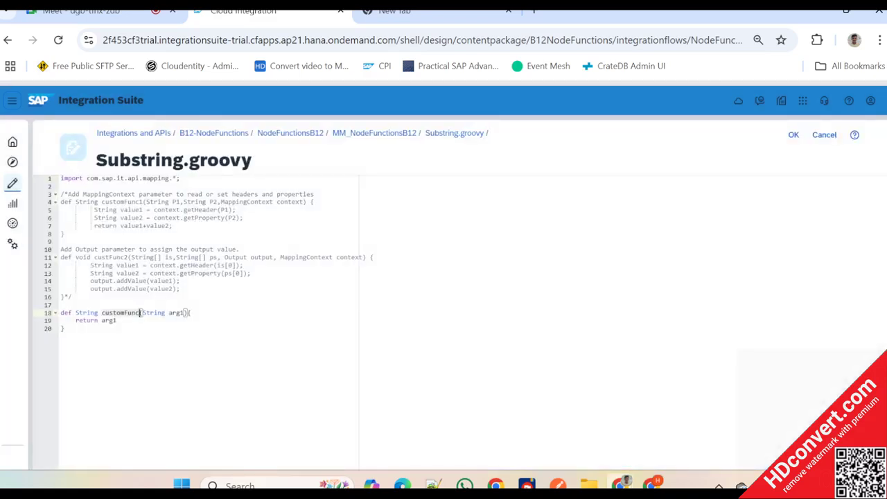
type("subStr")
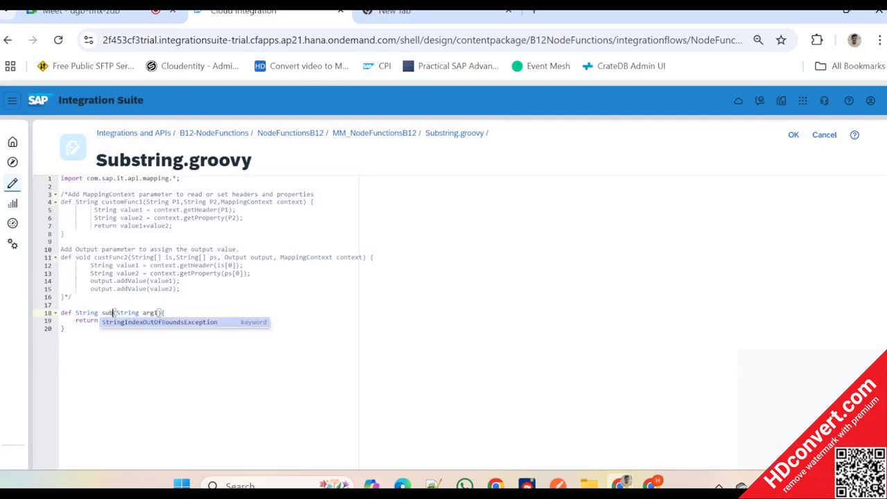
type("ing")
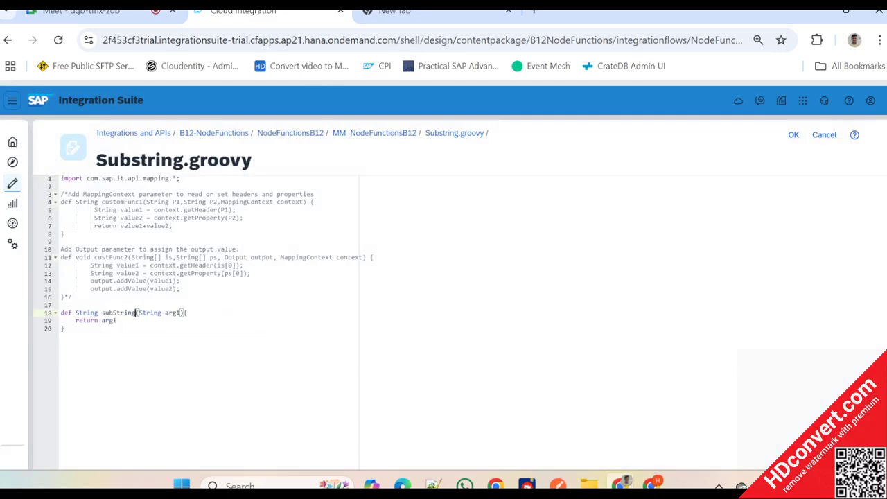
type("1")
- Rename subString1's parameter from arg1 to date1 and add blank lines above its return statement
double_click(178, 313)
key("ctrl+plus")
key("ctrl+plus")
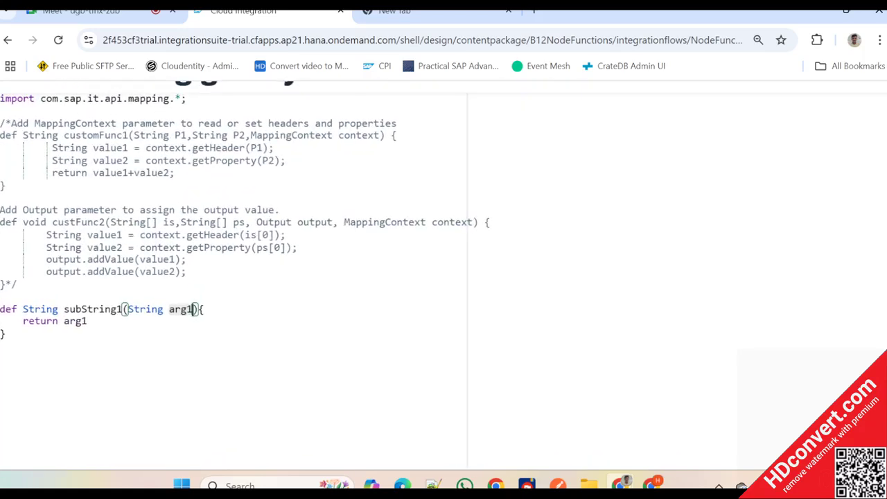
key("End")
key("Return")
key("Return")
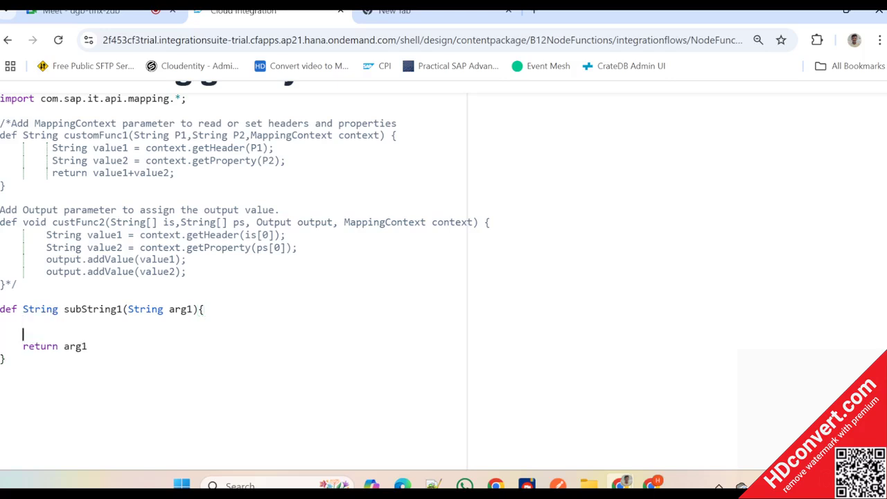
left_click(193, 309)
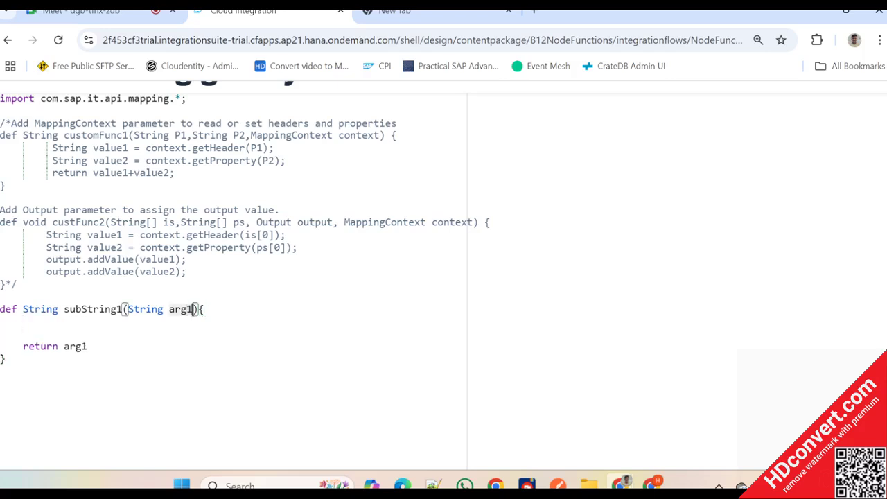
key("BackSpace")
key("BackSpace")
key("BackSpace")
key("BackSpace")
type("date")
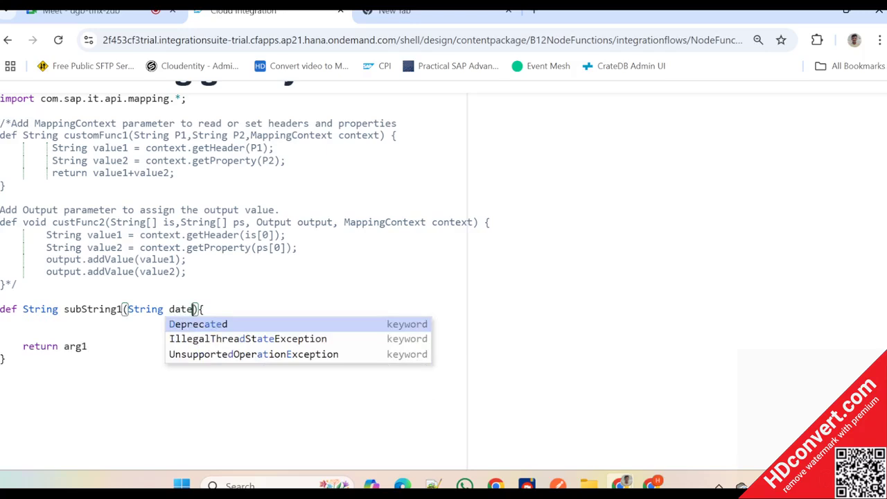
type("1")
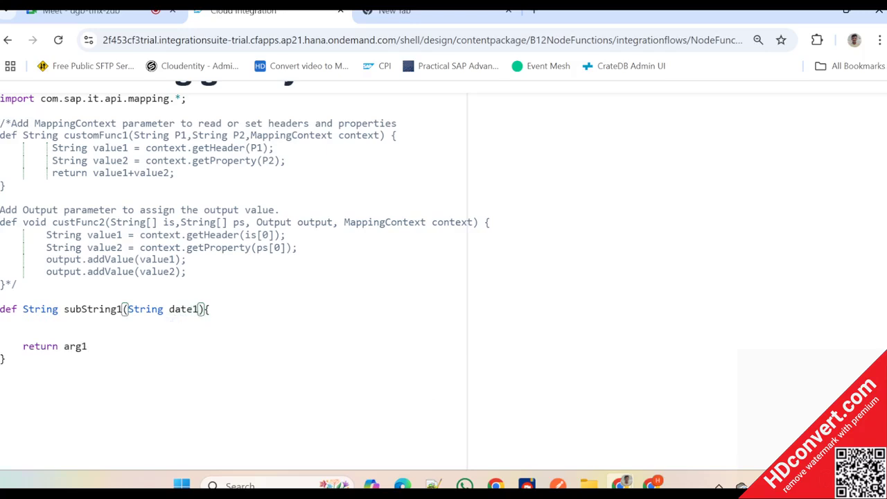
- Add the statement "int i = date1.length();" to the body of subString1 and start a new line below it
left_click(24, 322)
key("Return")
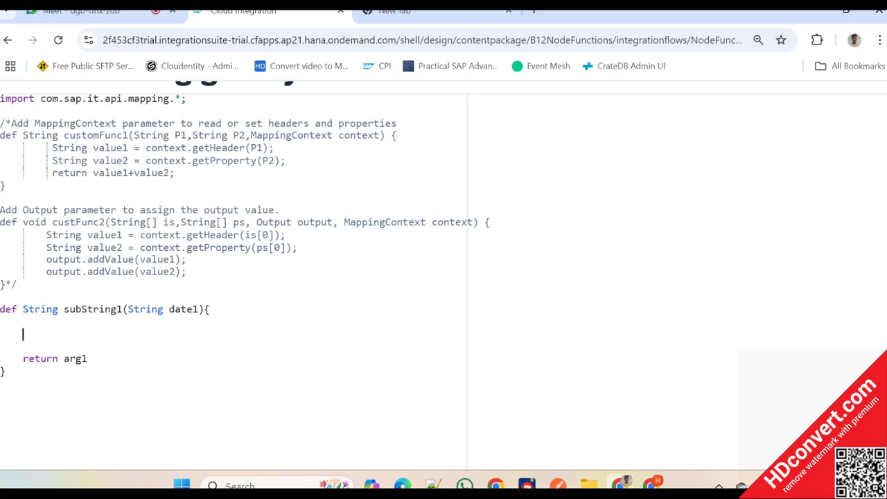
type("int i = date1.length")
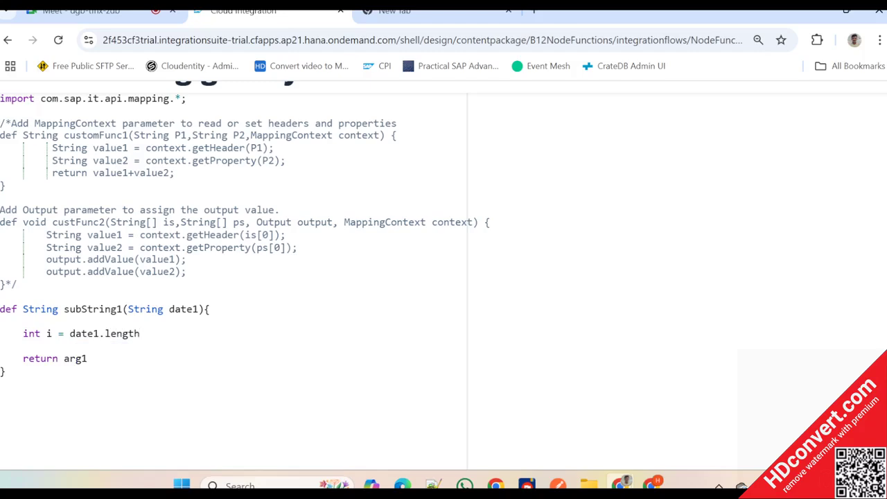
type("();")
key("Return")
type("Strinh")
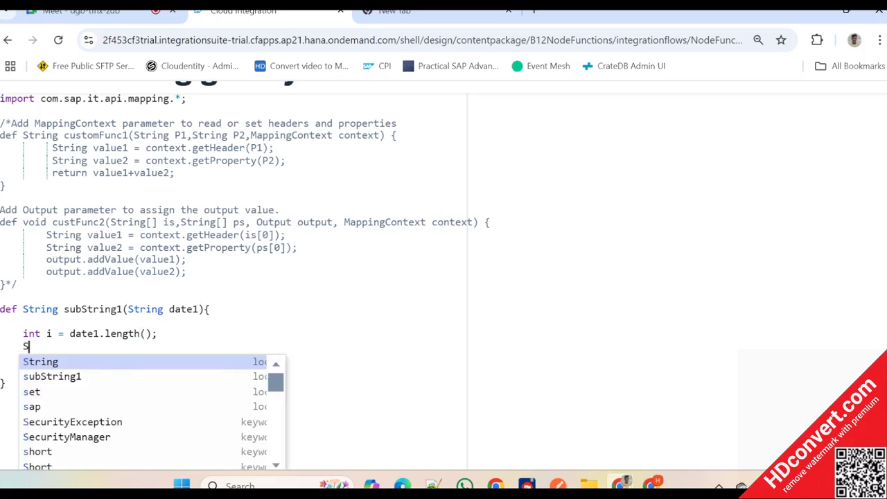
key("BackSpace")
key("BackSpace")
key("BackSpace")
key("BackSpace")
key("BackSpace")
key("BackSpace")
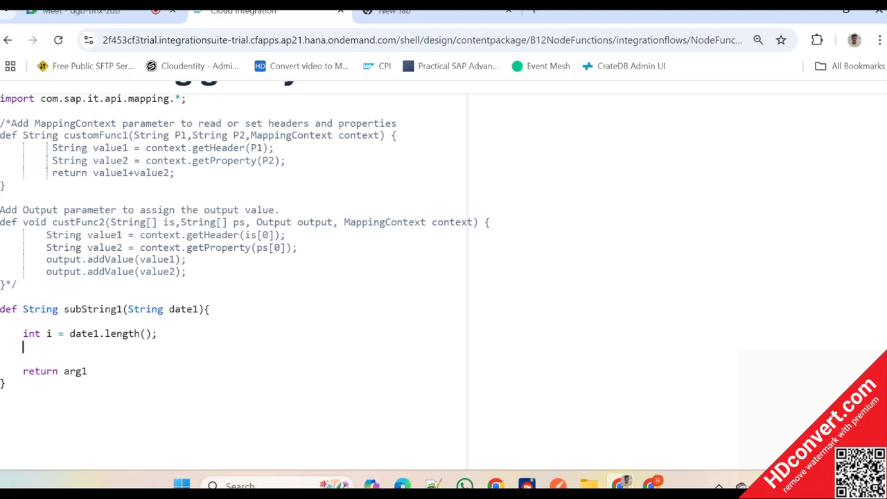
- Add the line "date1 = subString.date1(10,i)" below the length declaration in subString1
type("date")
key("Return")
type("=")
type("sub")
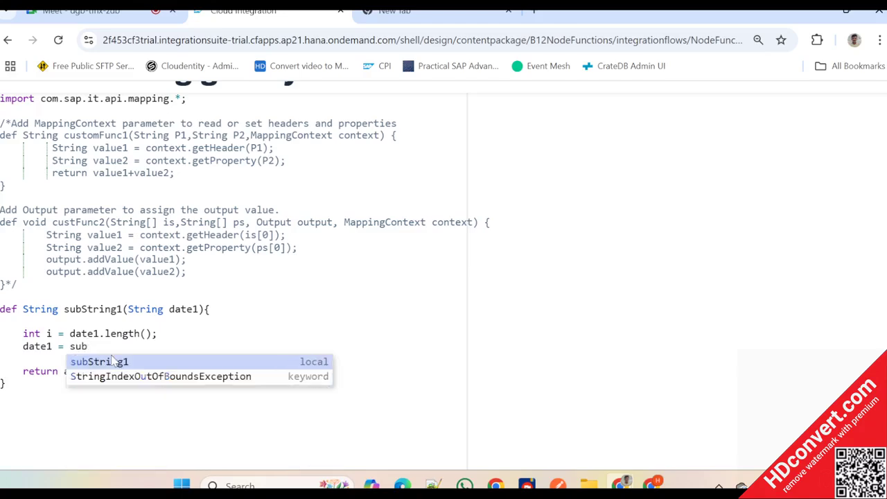
type("String")
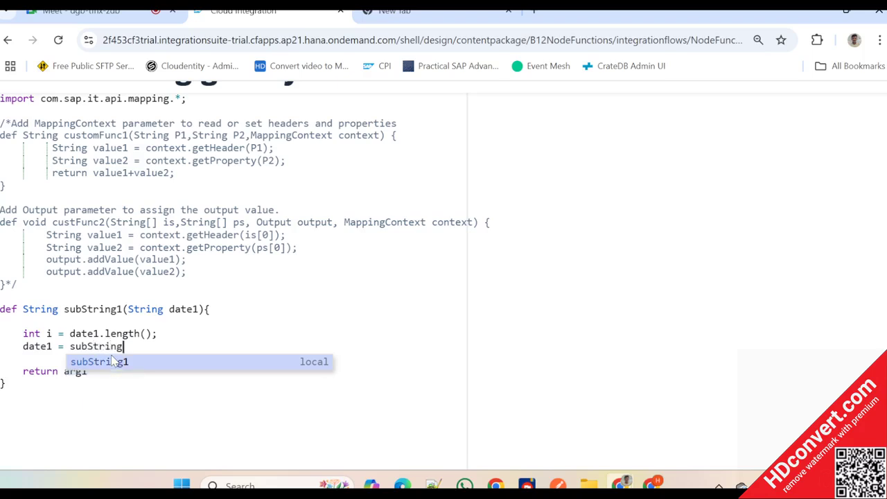
type(".date")
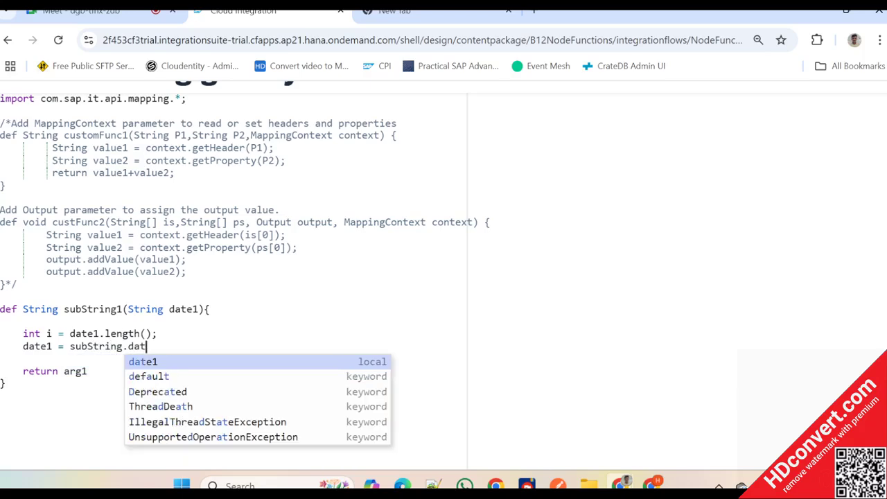
key("Return")
type("()")
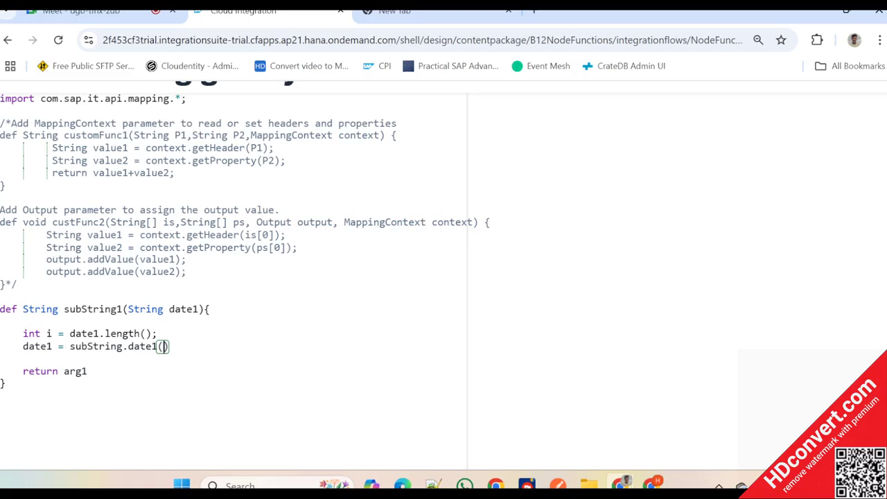
type("10,i")
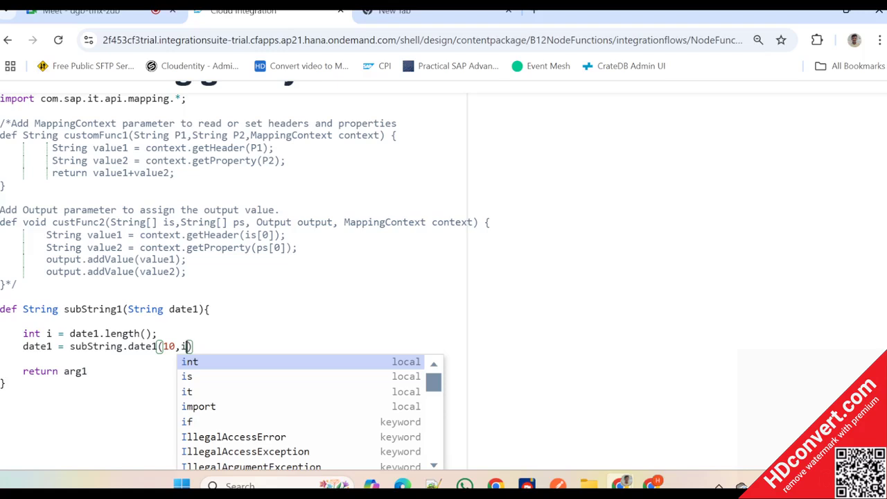
double_click(169, 347)
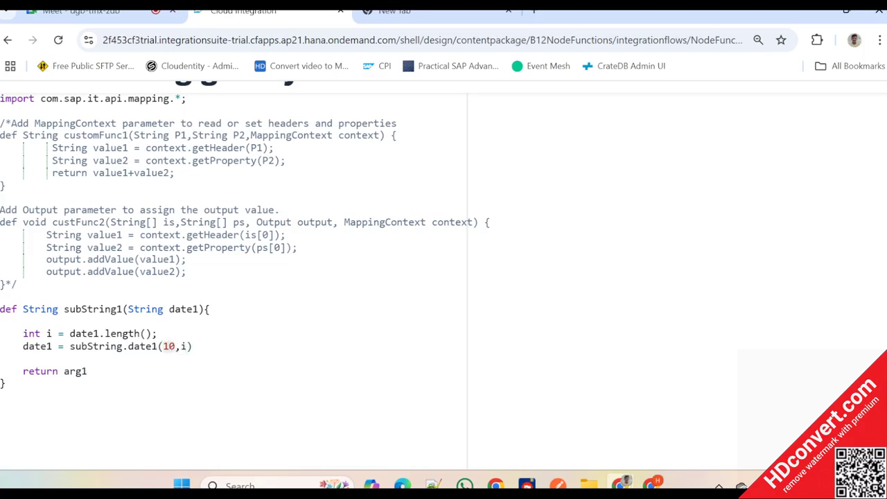
left_click(187, 346)
- Change the return statement of subString1 to return date1 and save the script back to the mapping
double_click(36, 347)
key("ctrl+c")
double_click(76, 372)
key("ctrl+v")
scroll(236, 277, "up", 2)
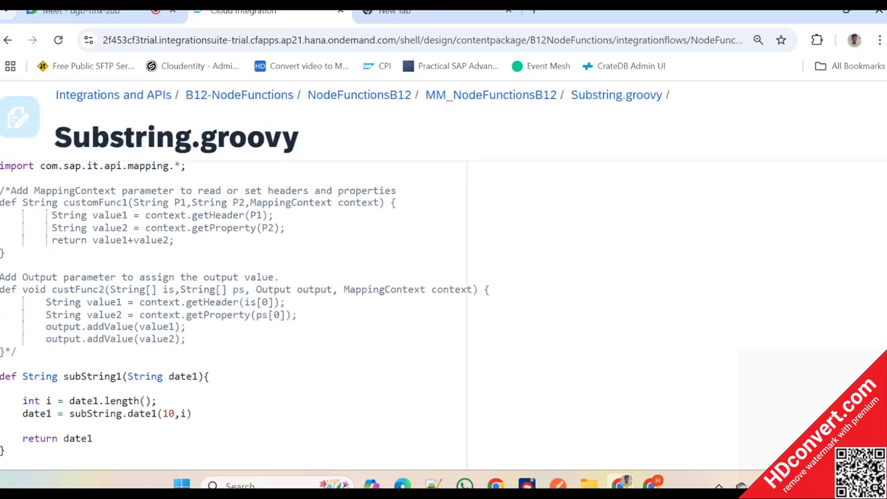
scroll(236, 277, "down", 2)
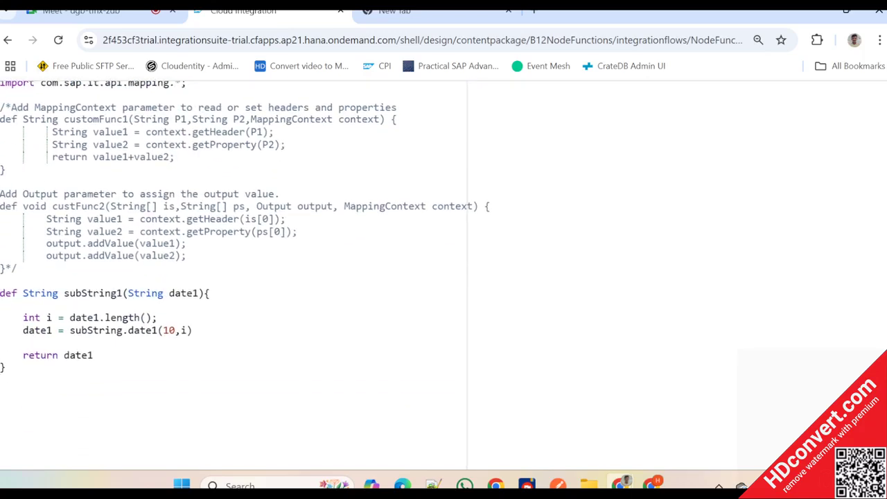
left_click(47, 317)
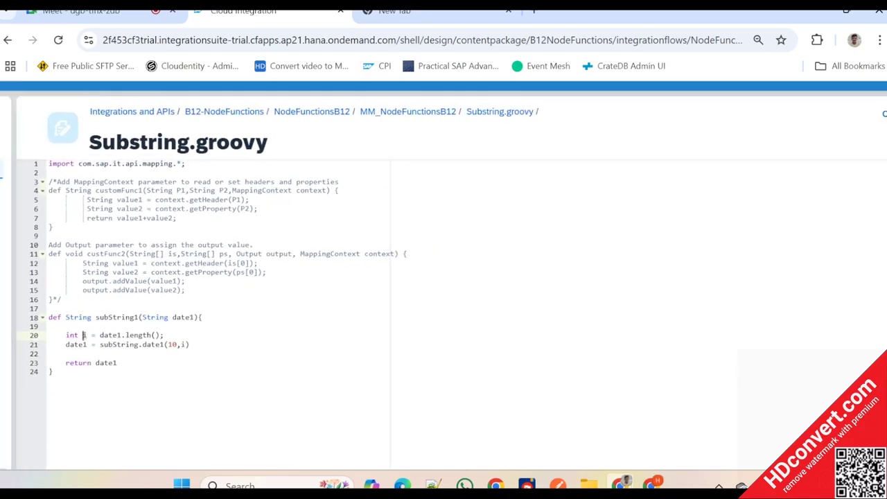
left_click(793, 135)
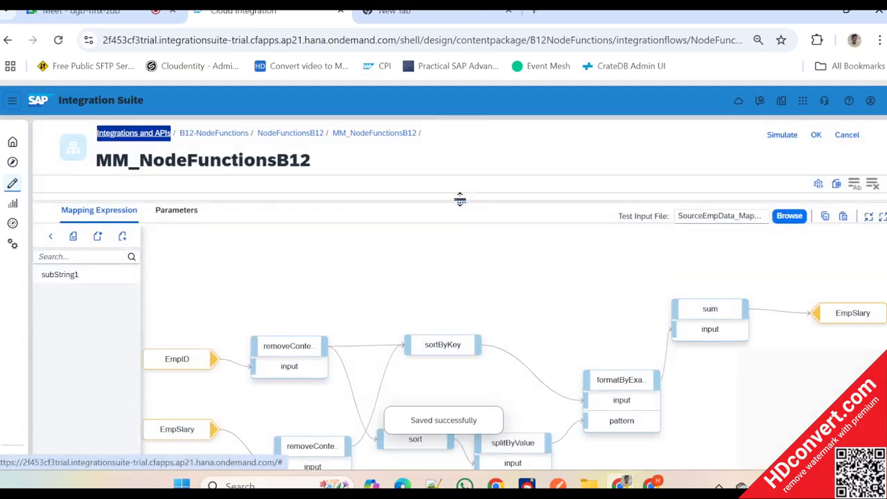
- Open the mapping expression of the target field EmpDOB under Header and enlarge the expression area
left_click_drag(460, 201, 460, 343)
scroll(622, 291, "up", 5)
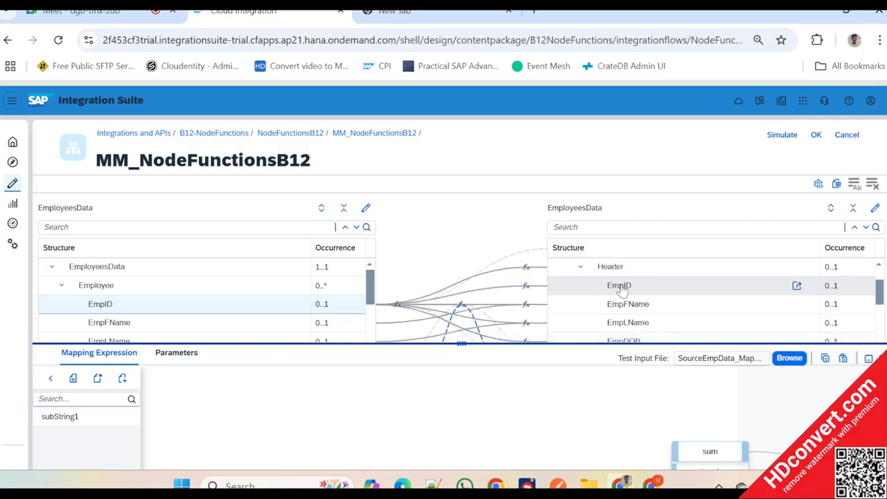
scroll(623, 287, "down", 2)
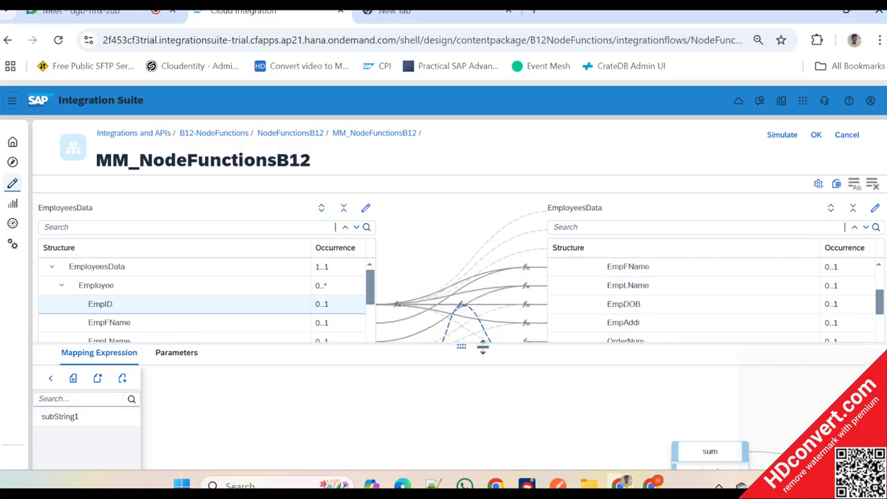
left_click_drag(483, 348, 478, 277)
left_click(50, 310)
scroll(76, 376, "down", 2)
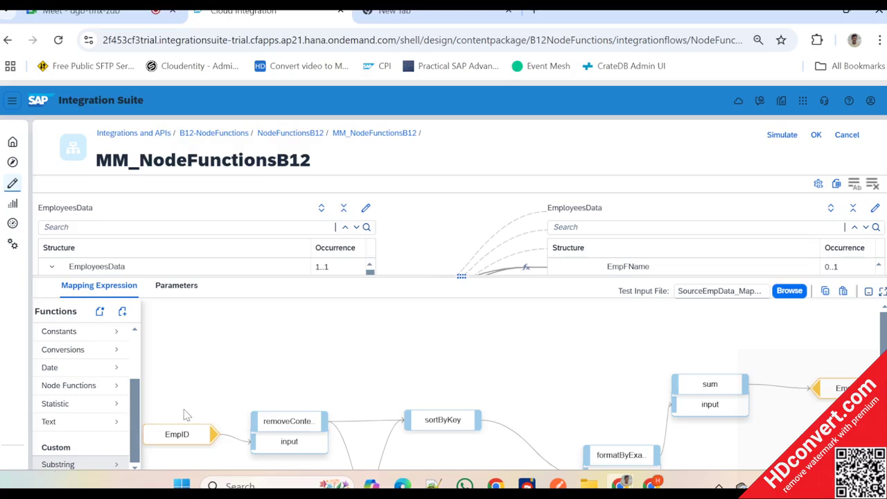
left_click_drag(462, 276, 461, 406)
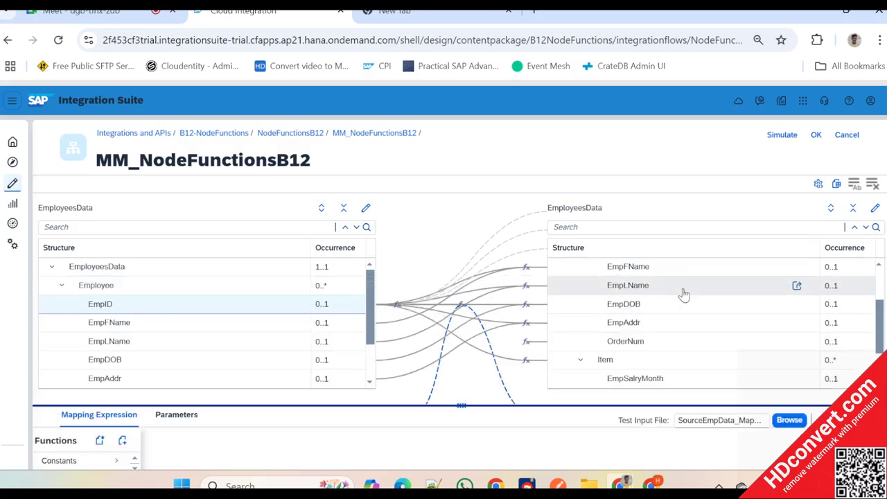
scroll(675, 295, "up", 1)
scroll(648, 315, "down", 3)
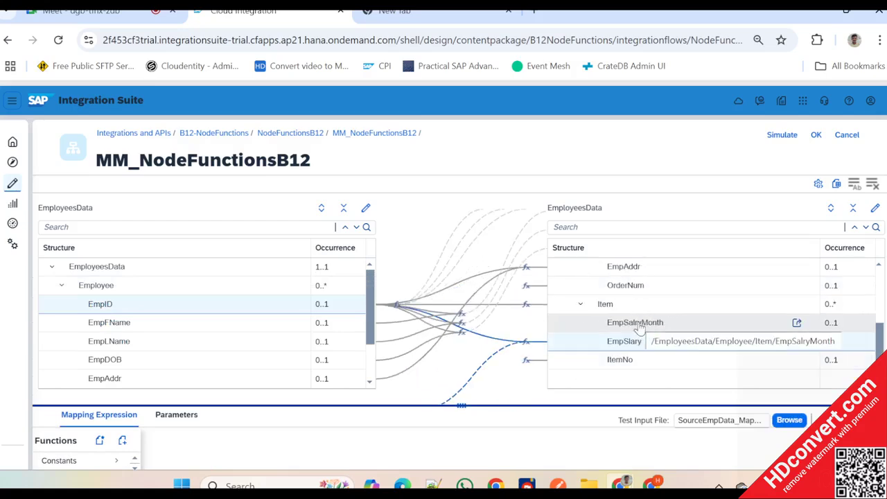
scroll(634, 331, "up", 3)
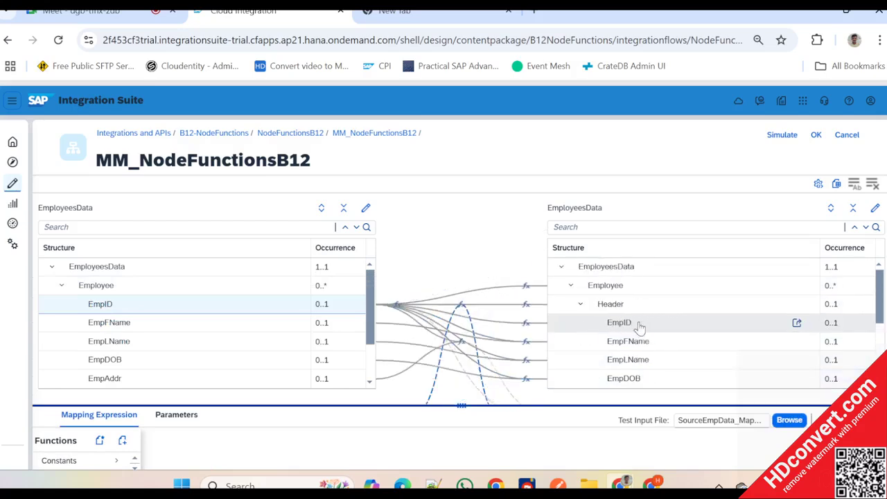
left_click(621, 378)
left_click_drag(482, 401, 517, 227)
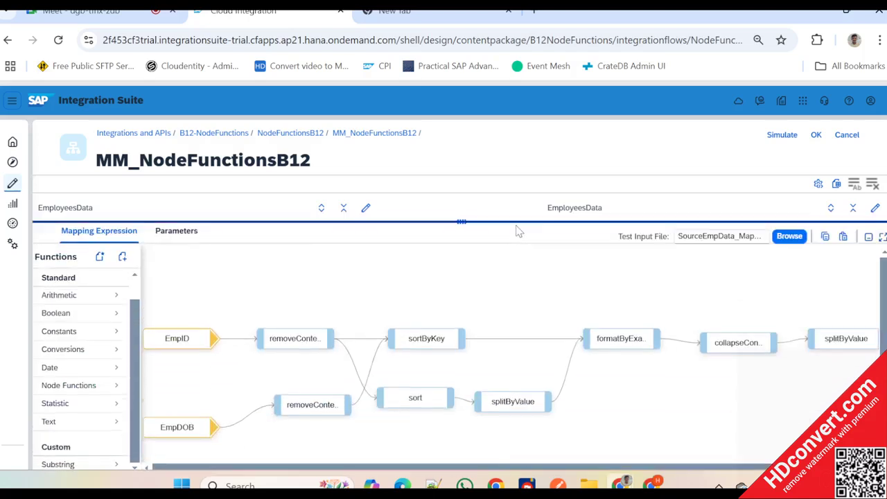
- Add the custom Substring function subString1 to the EmpDOB expression and place it below the removeContexts function fed by EmpDOB
scroll(149, 396, "down", 1)
scroll(149, 397, "down", 1)
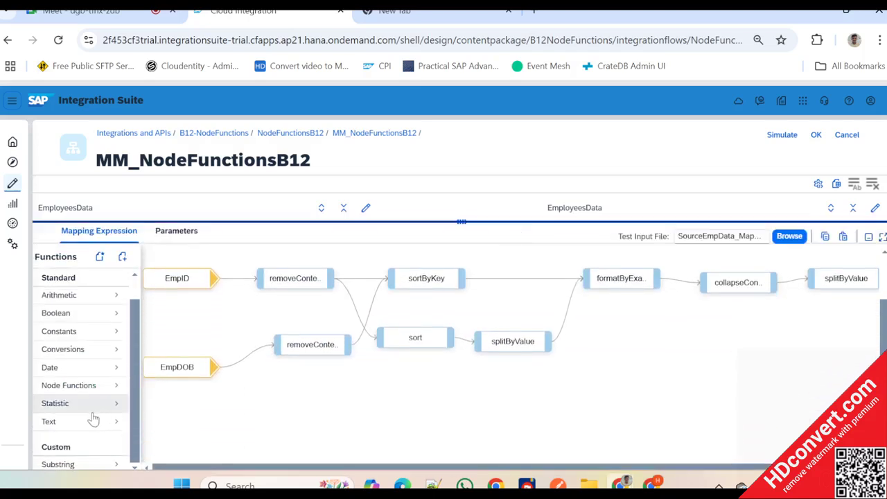
left_click(76, 467)
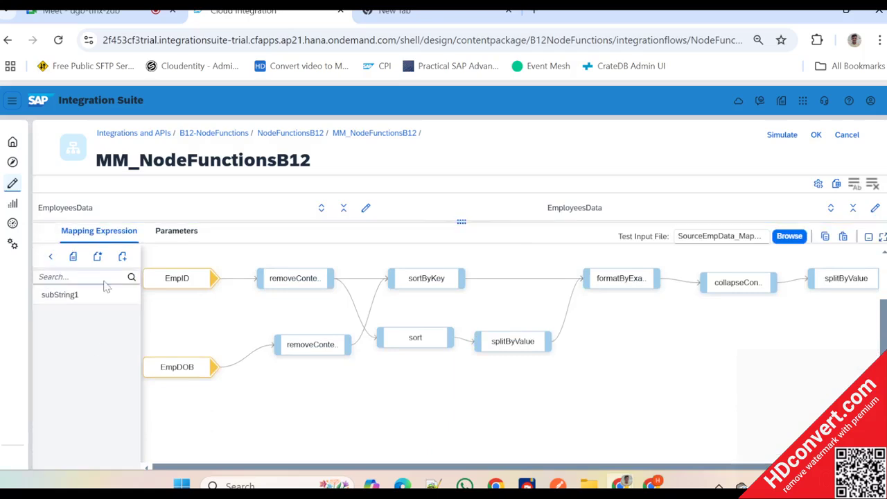
left_click(83, 297)
left_click(189, 298)
left_click_drag(193, 297, 290, 408)
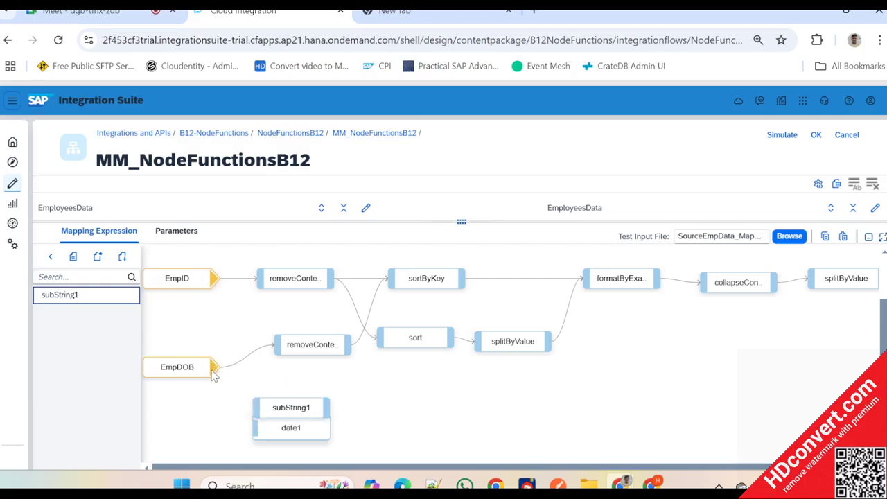
- Wire EmpDOB into the date1 input of subString1 and the subString1 output into the lower removeContexts input
left_click_drag(215, 371, 262, 428)
left_click(316, 410)
mouse_move(325, 409)
left_mouse_down()
mouse_move(316, 357)
mouse_move(315, 365)
left_mouse_up()
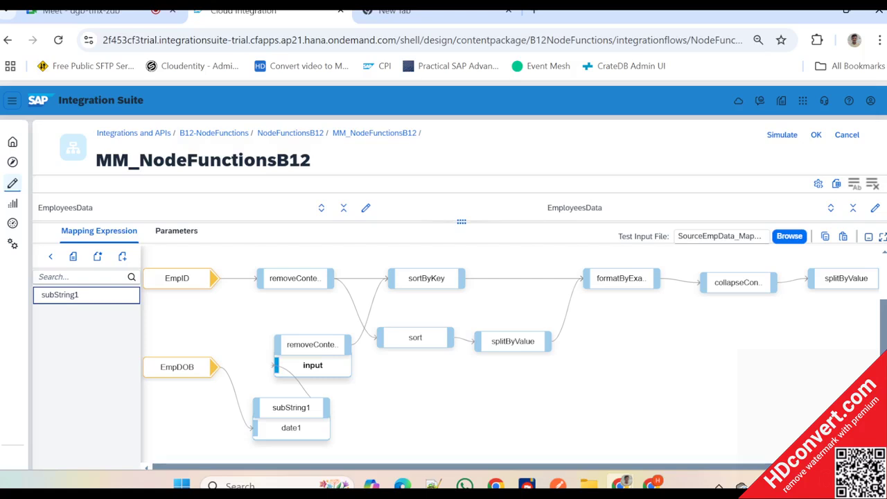
left_click(50, 256)
- Open the script of subString1 for editing and examine its code and the commented sample functions above it
mouse_move(291, 404)
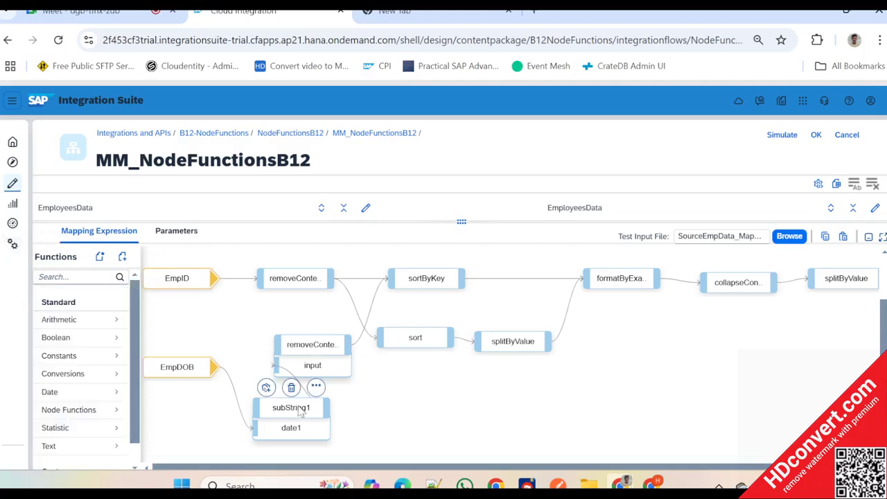
left_click(316, 386)
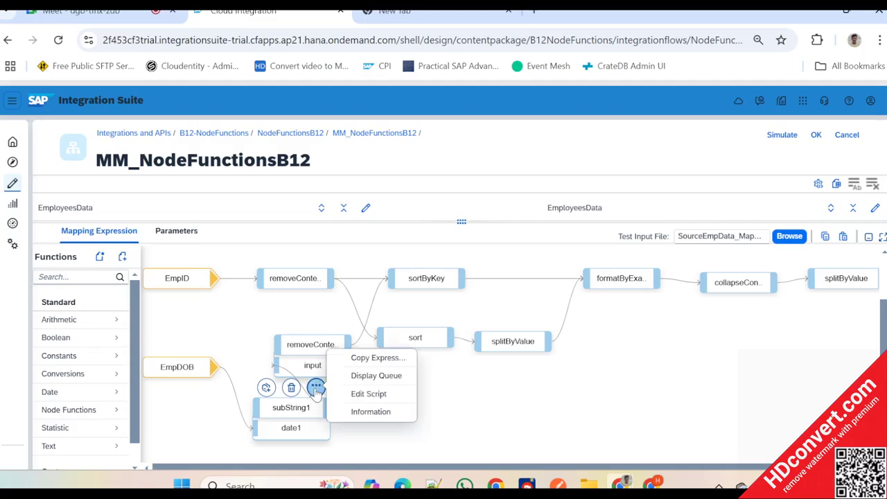
left_click(372, 395)
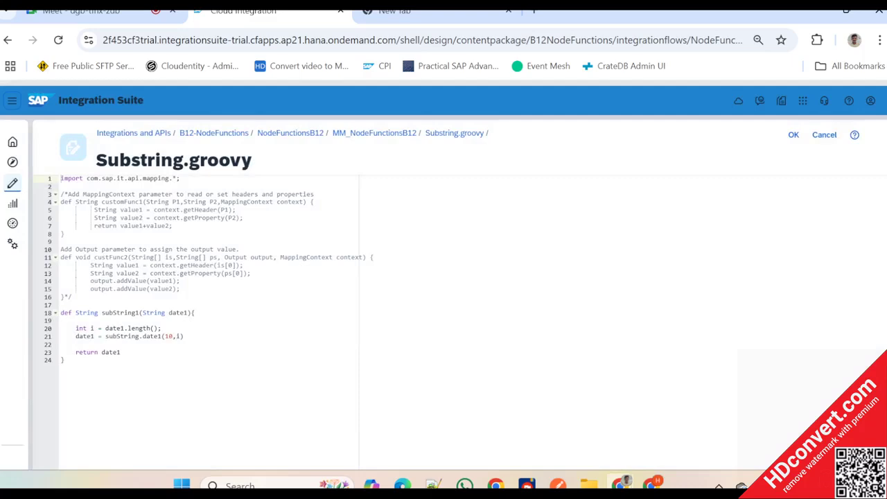
scroll(104, 358, "up", 4)
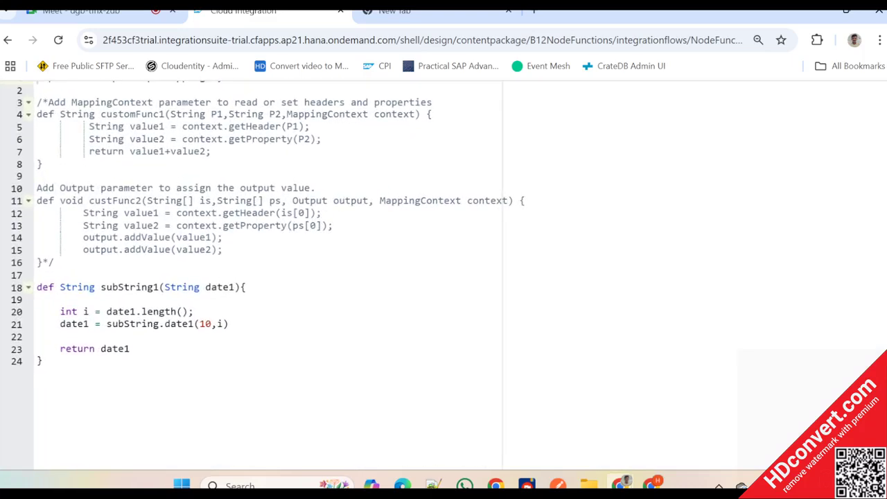
left_click_drag(44, 361, 36, 277)
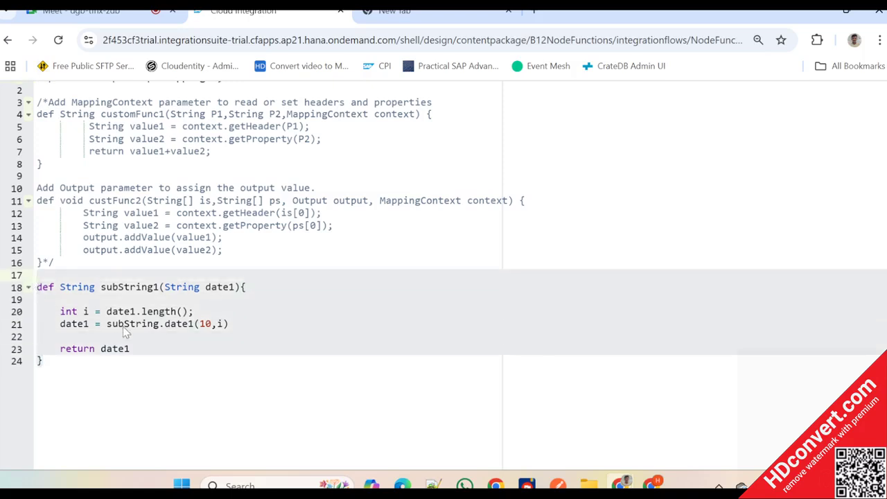
scroll(125, 332, "up", 1)
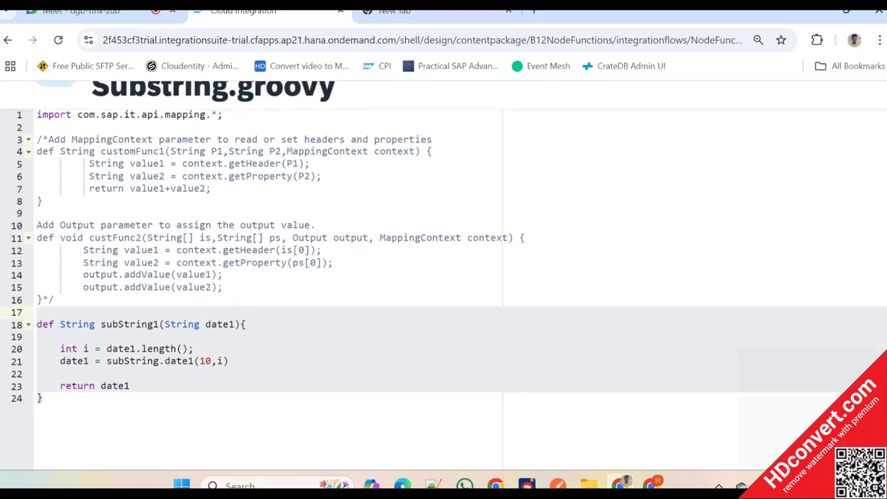
scroll(125, 332, "up", 2)
left_click(193, 211)
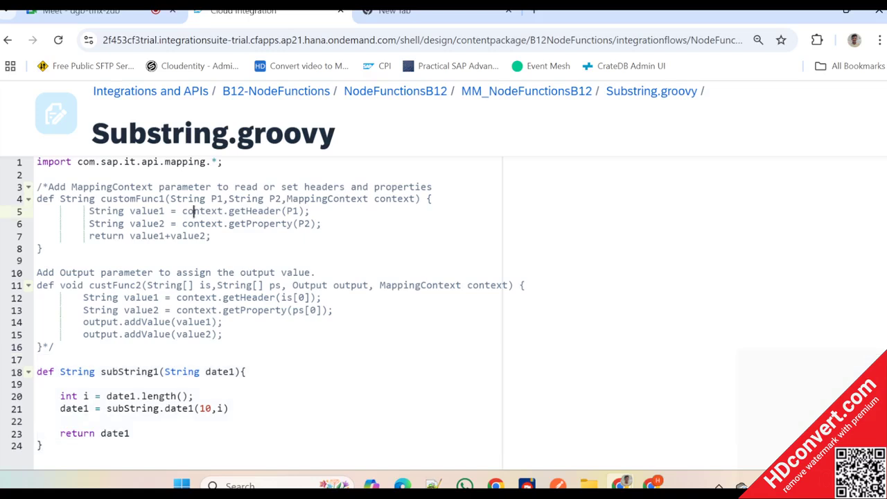
left_click_drag(37, 198, 40, 347)
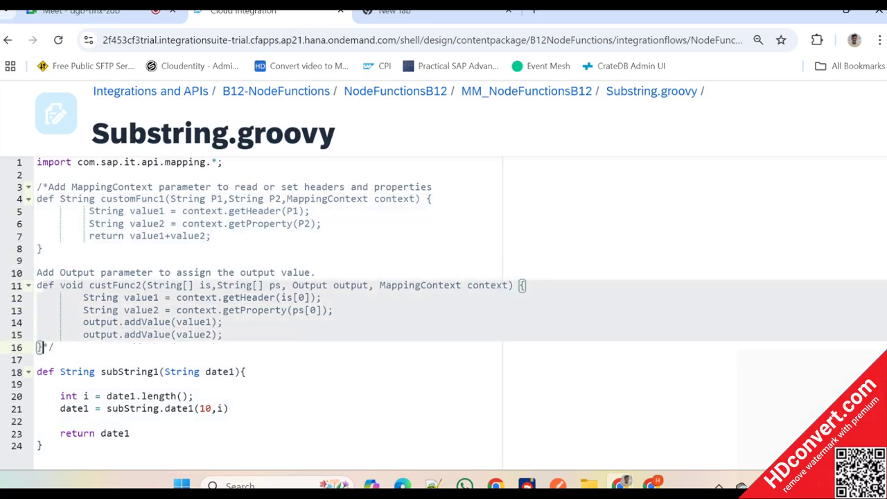